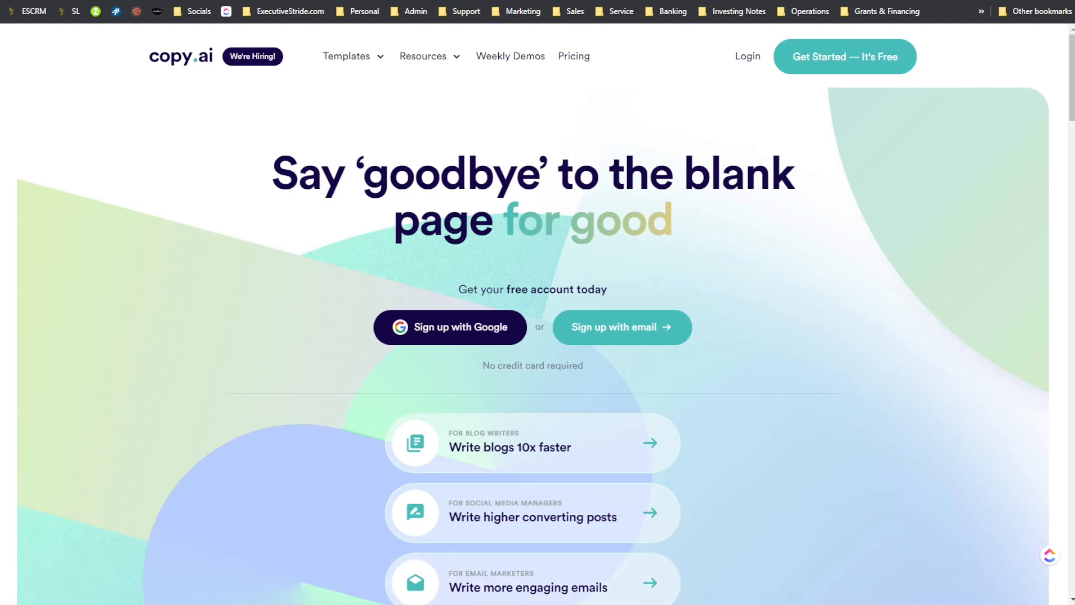
# - Switch to Notepad and review the WriteSonic versus Copy.ai scoring outline covering price, speed and quality, and return to the browser
pyautogui.click(822, 585)
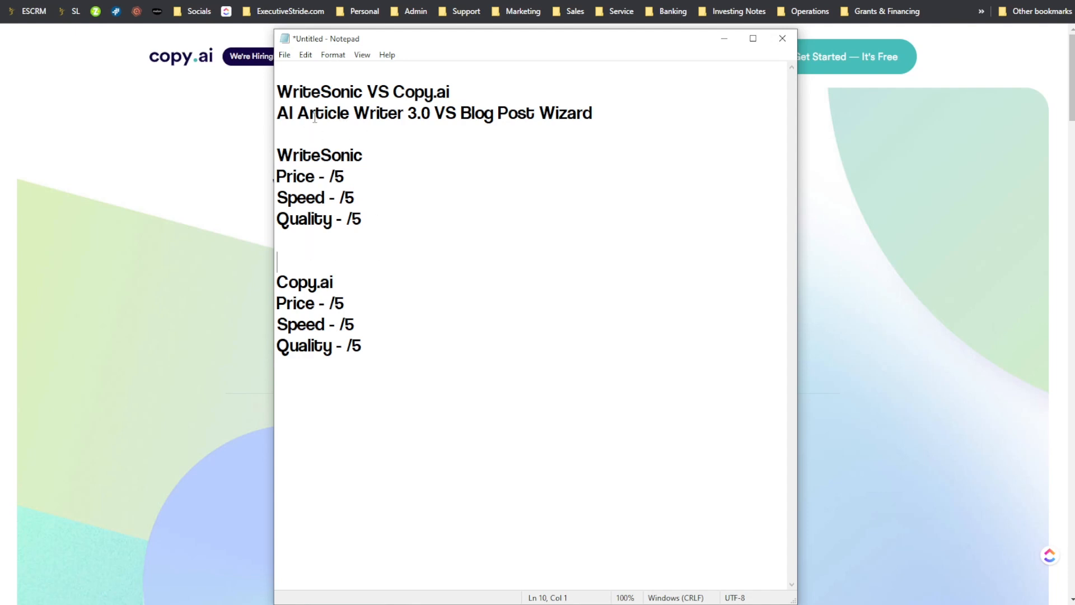
pyautogui.tripleClick(382, 118)
pyautogui.moveTo(382, 126); pyautogui.dragTo(434, 115)
pyautogui.moveTo(331, 93); pyautogui.dragTo(350, 94)
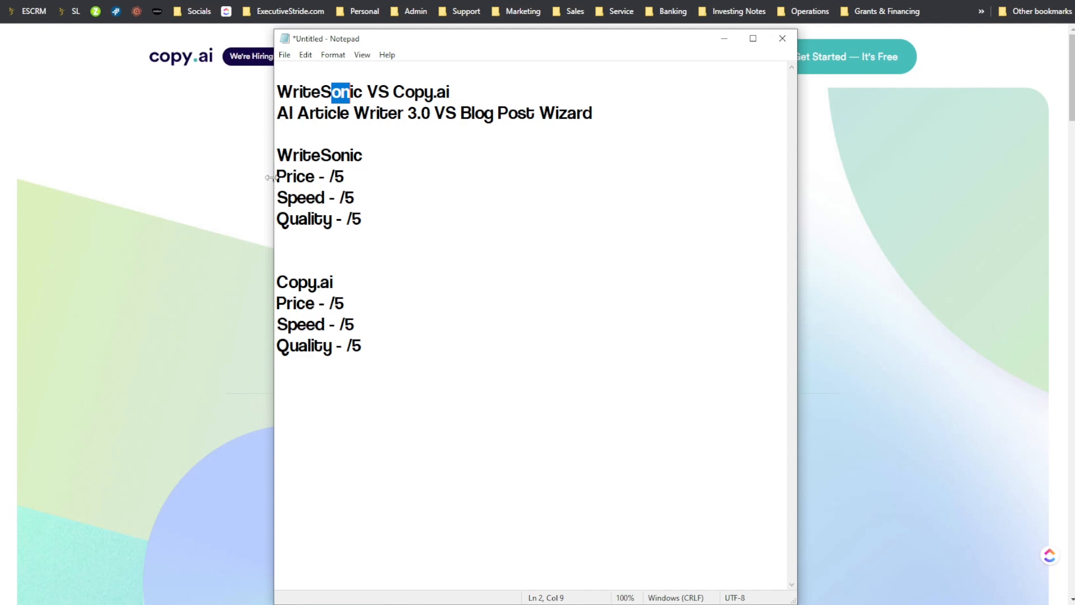
pyautogui.moveTo(286, 177); pyautogui.dragTo(320, 177)
pyautogui.click(298, 198)
pyautogui.click(332, 161)
pyautogui.click(312, 242)
pyautogui.click(314, 261)
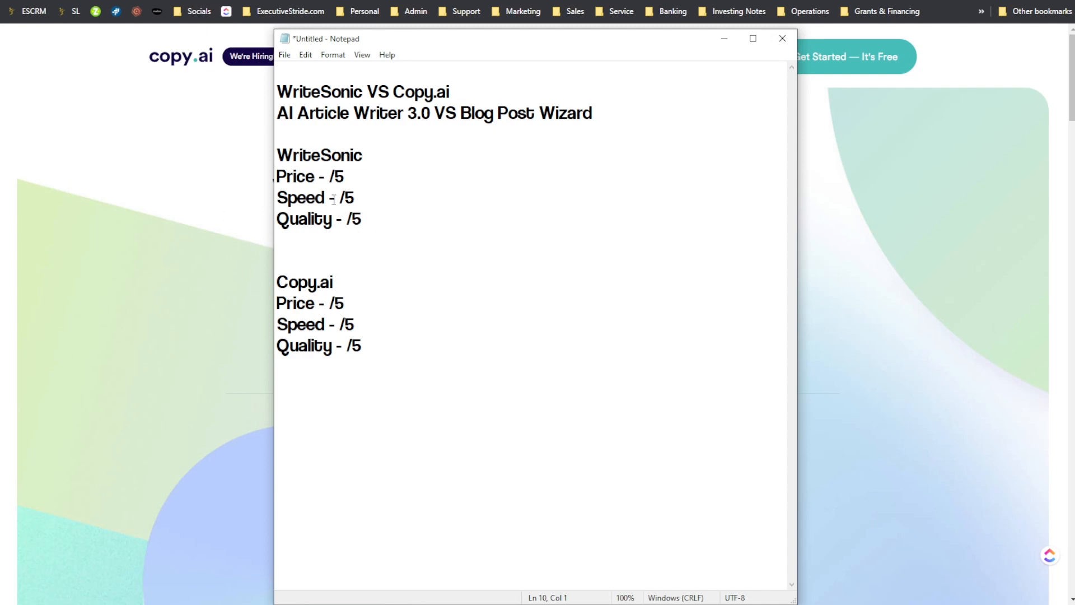
pyautogui.moveTo(306, 177); pyautogui.dragTo(360, 205)
pyautogui.moveTo(301, 228); pyautogui.dragTo(366, 226)
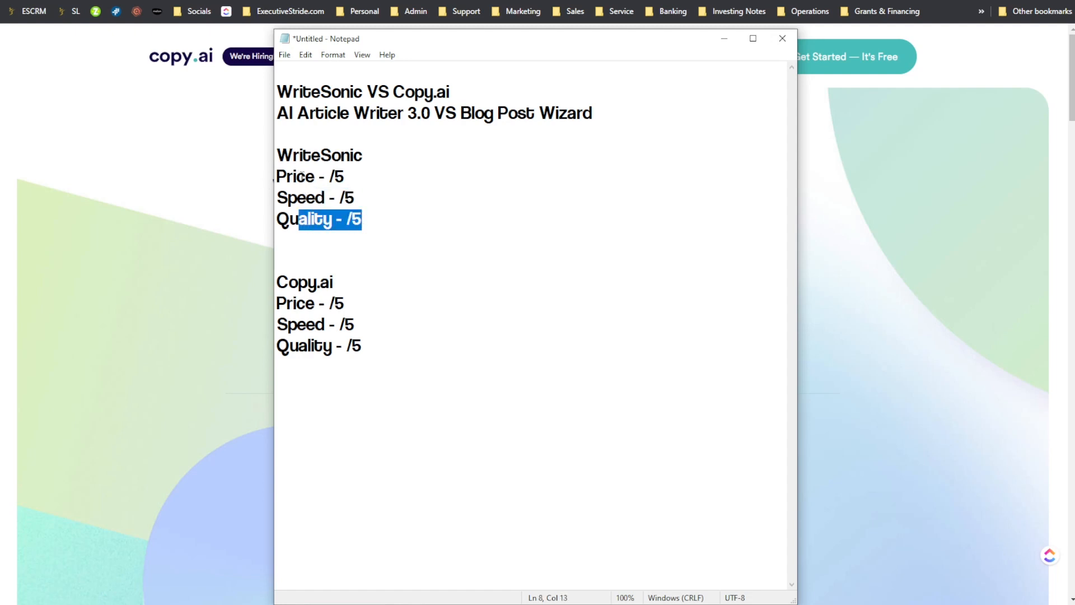
pyautogui.click(252, 144)
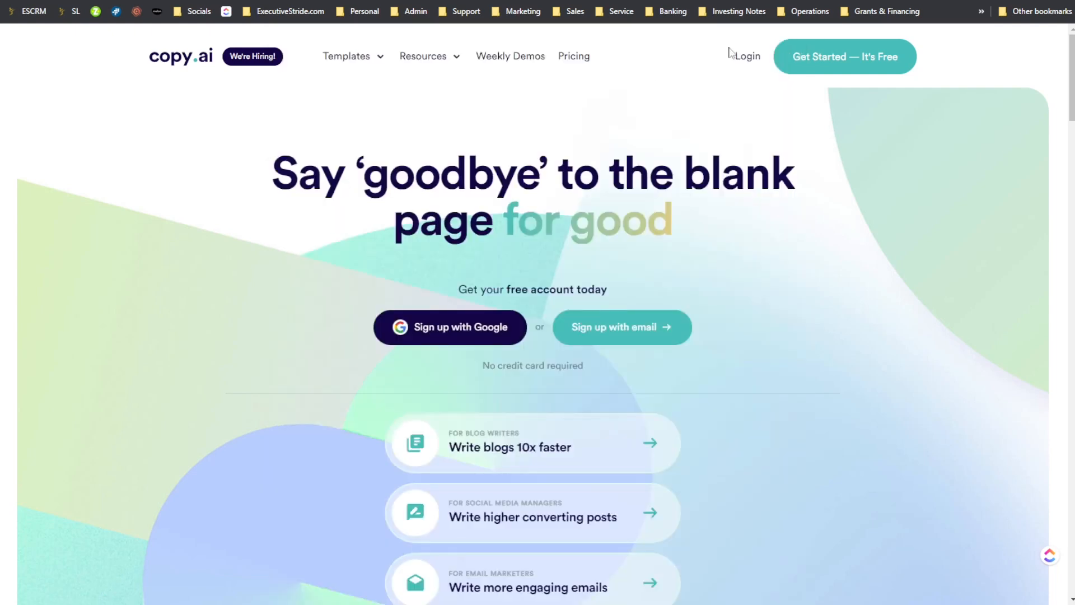
# - Open the pricing pages of both Writesonic and Copy.ai
pyautogui.click(801, 0)
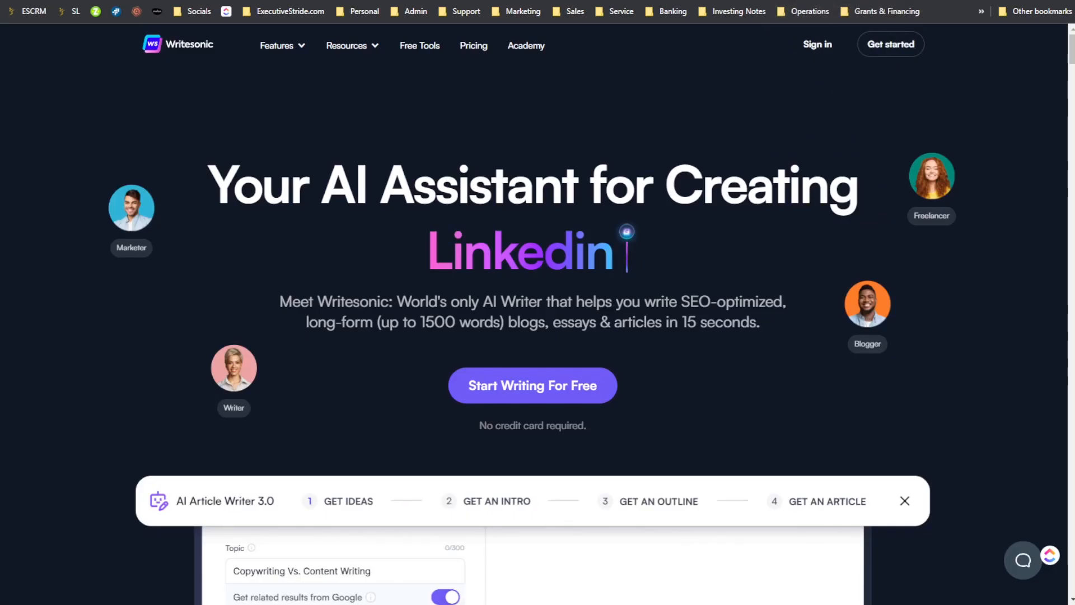
pyautogui.click(476, 49)
pyautogui.click(551, 1)
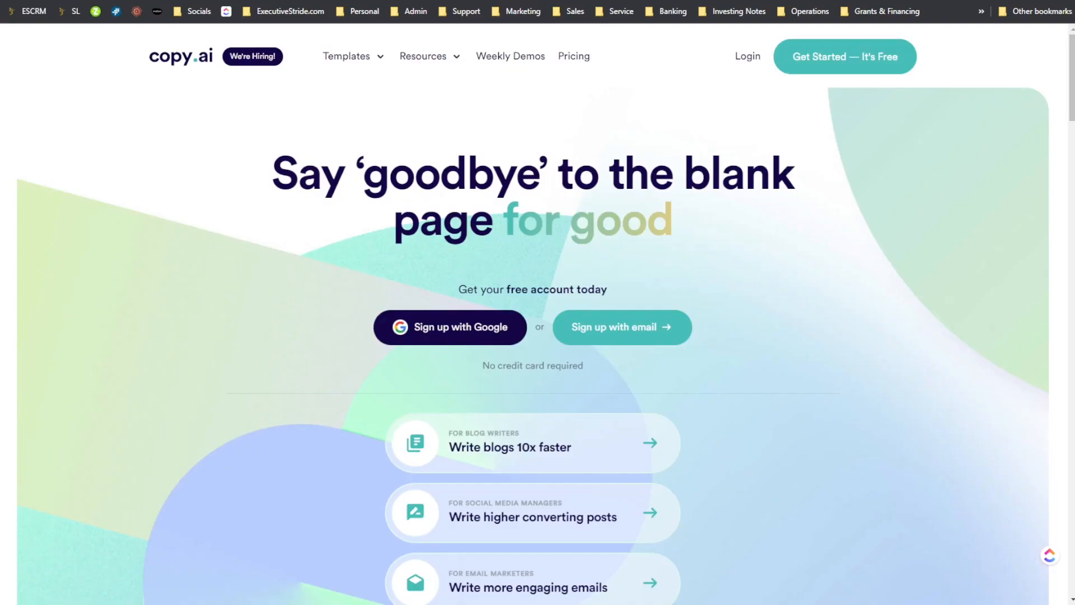
pyautogui.click(570, 62)
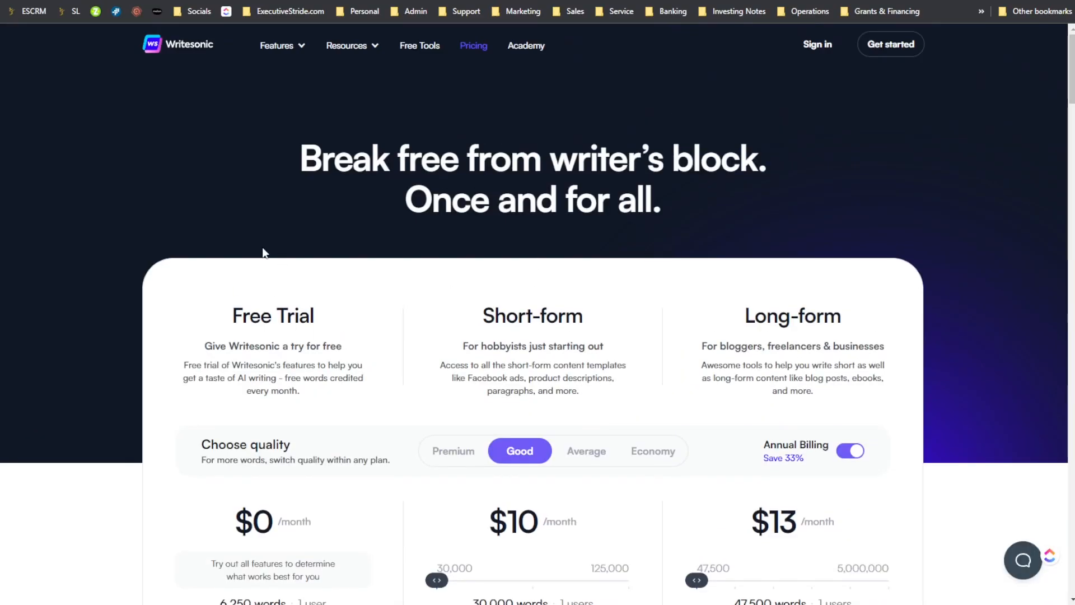
# - Examine the Free Trial plan's price and monthly word allowance on Writesonic's pricing page
pyautogui.scroll(-2, 232, 364)
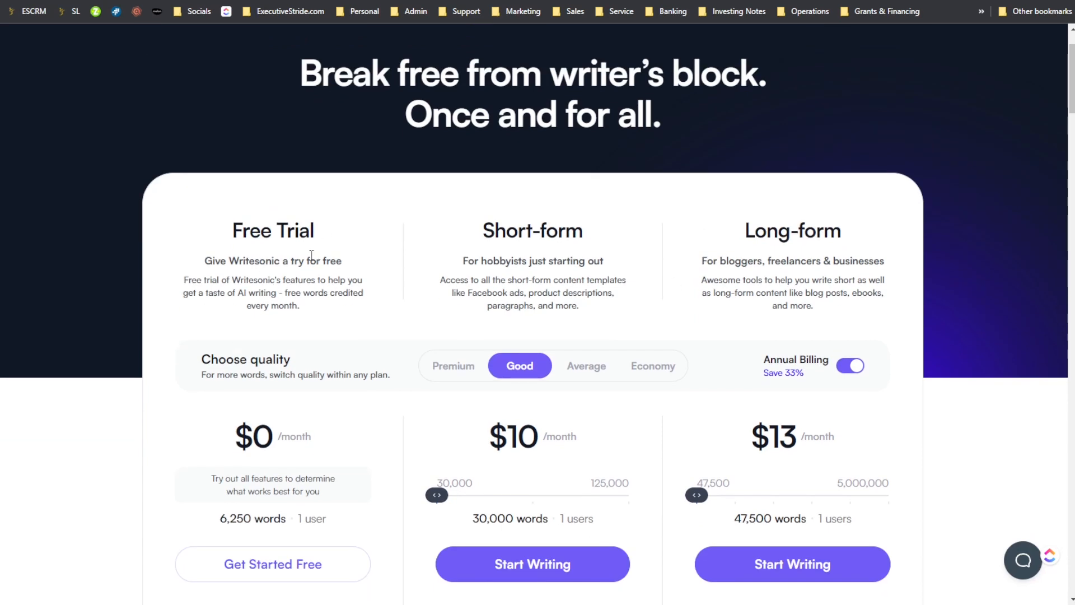
pyautogui.scroll(-3, 261, 303)
pyautogui.moveTo(297, 308); pyautogui.dragTo(273, 309)
pyautogui.scroll(-2, 234, 309)
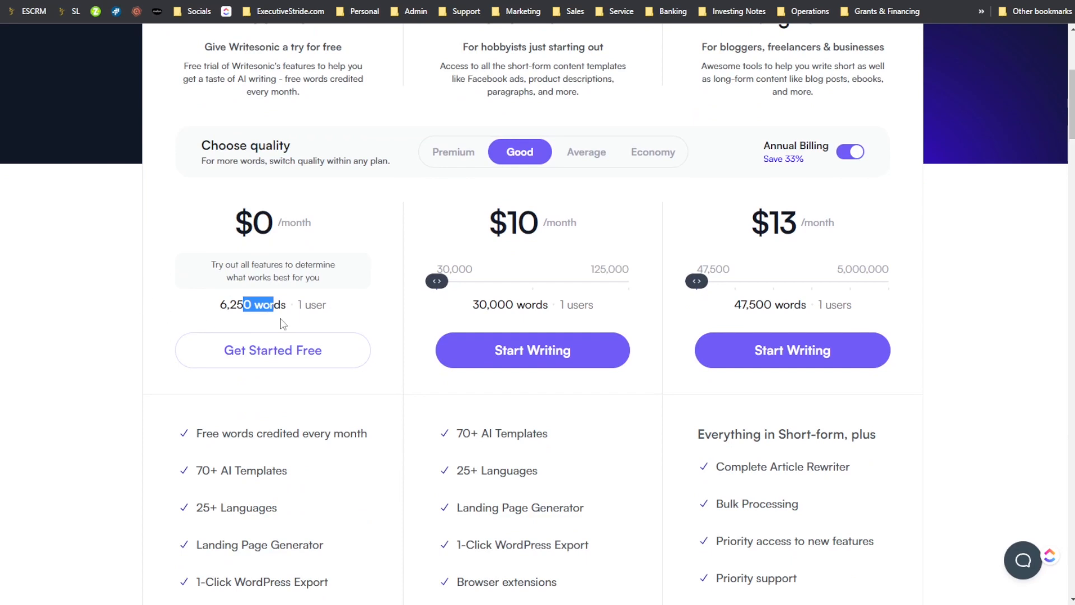
pyautogui.scroll(-2, 183, 289)
pyautogui.scroll(-2, 228, 331)
# - Read through the Free Trial plan's feature list, from the free monthly words to the AI Article Writer and Sonic Editor
pyautogui.moveTo(200, 264); pyautogui.dragTo(295, 256)
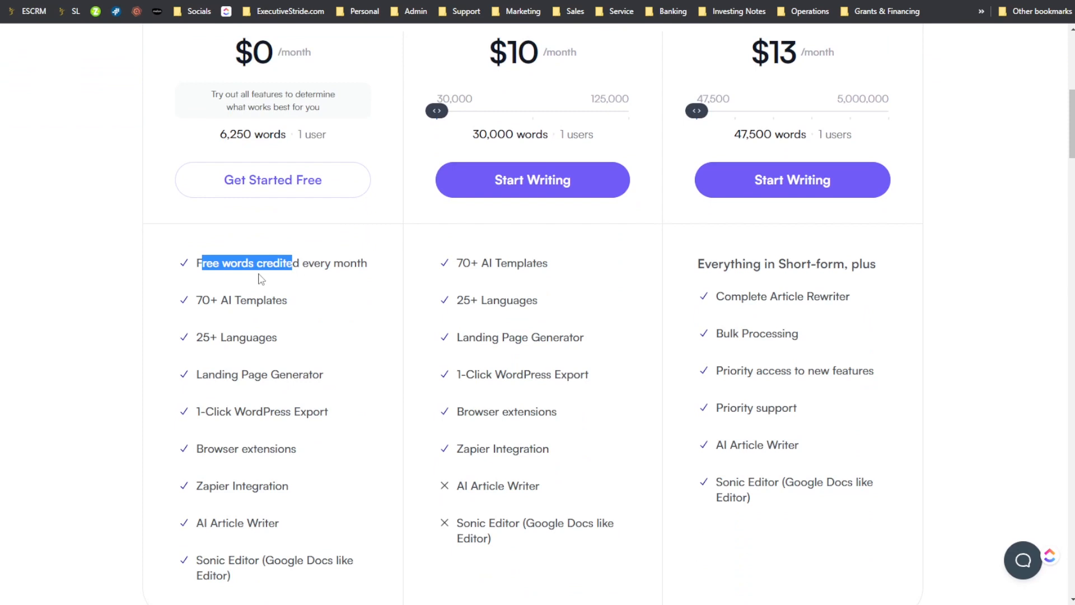
pyautogui.scroll(-2, 430, 274)
pyautogui.moveTo(202, 226); pyautogui.dragTo(263, 230)
pyautogui.moveTo(220, 261); pyautogui.dragTo(264, 292)
pyautogui.moveTo(226, 326); pyautogui.dragTo(297, 328)
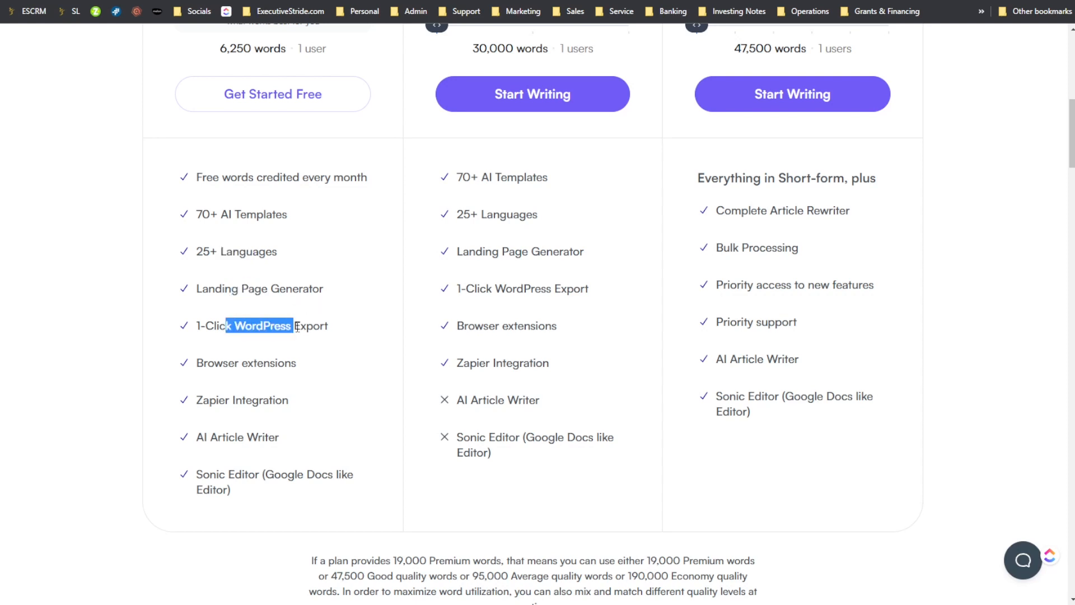
pyautogui.scroll(-1, 295, 330)
pyautogui.moveTo(296, 330); pyautogui.dragTo(242, 337)
pyautogui.click(297, 364)
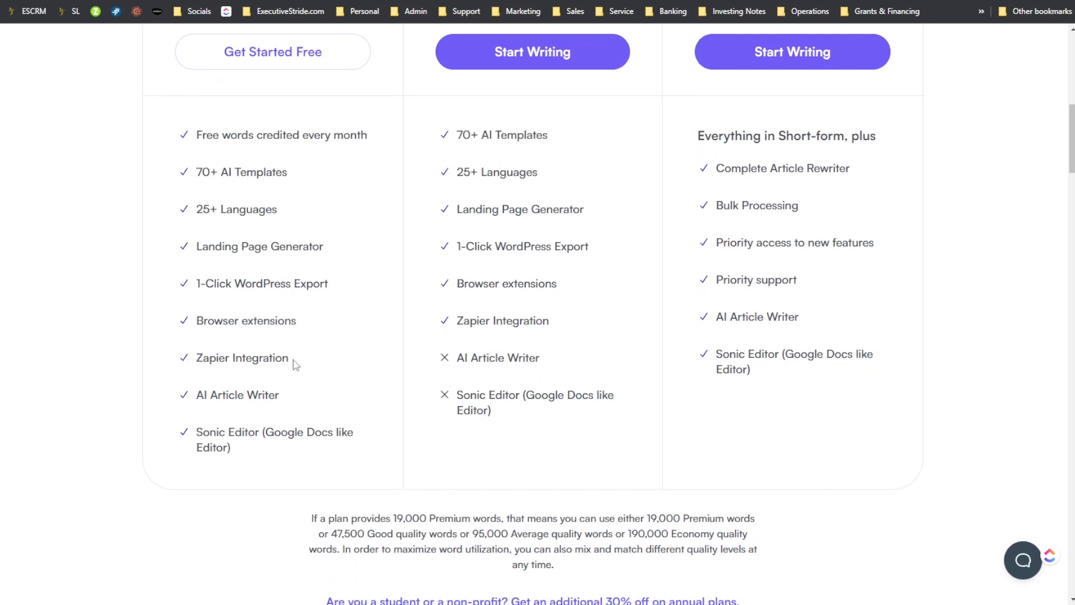
pyautogui.moveTo(223, 397); pyautogui.dragTo(273, 391)
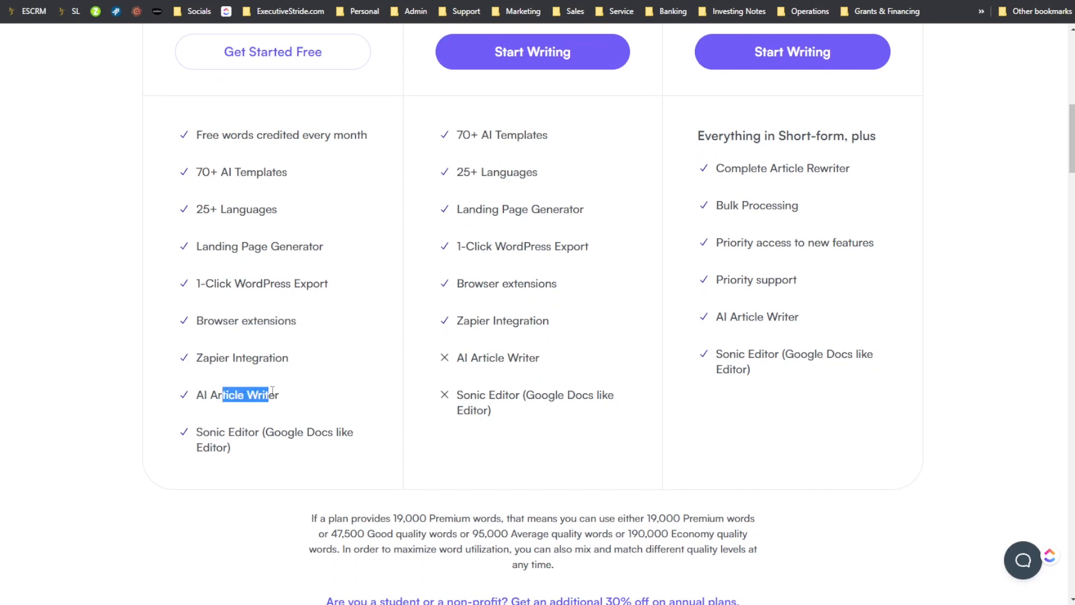
pyautogui.click(258, 438)
pyautogui.moveTo(257, 437); pyautogui.dragTo(233, 434)
pyautogui.click(307, 443)
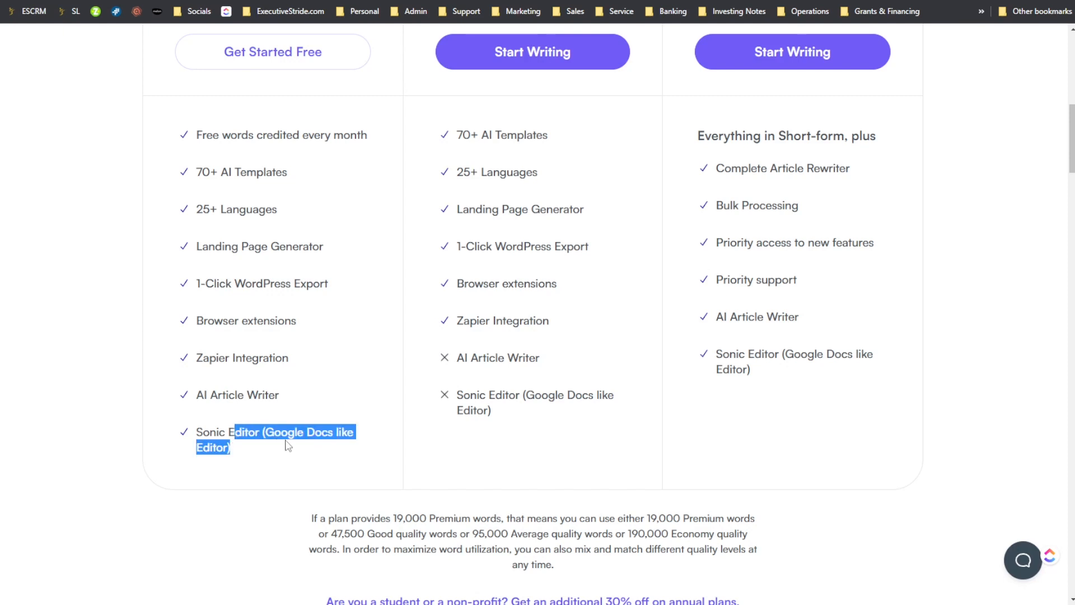
# - Compare what the Short-form and Long-form plans offer and whom they are intended for
pyautogui.scroll(10, 283, 442)
pyautogui.scroll(-2, 291, 432)
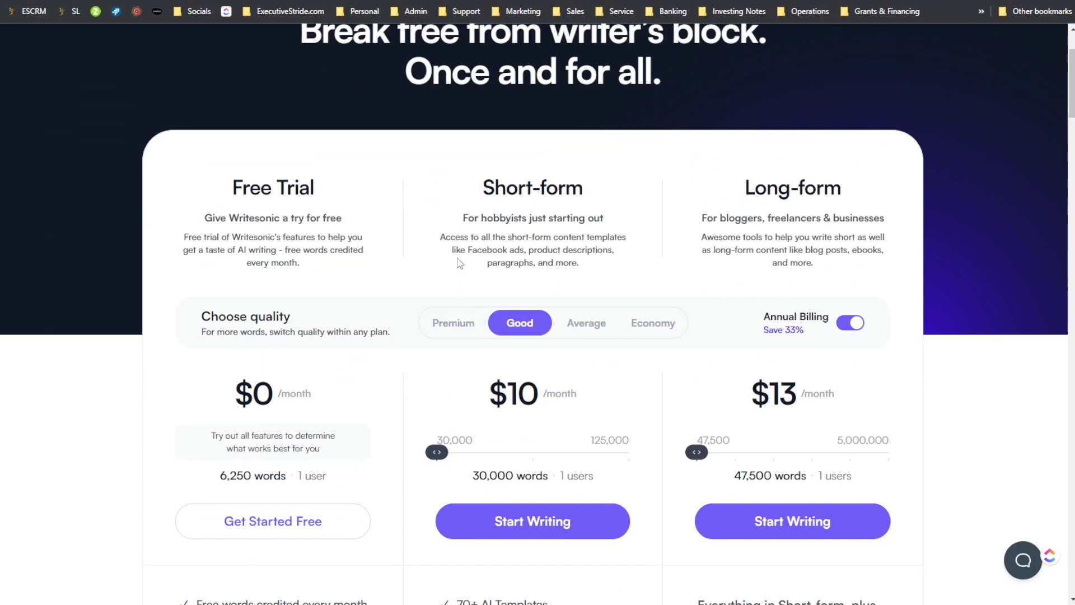
pyautogui.scroll(-3, 374, 335)
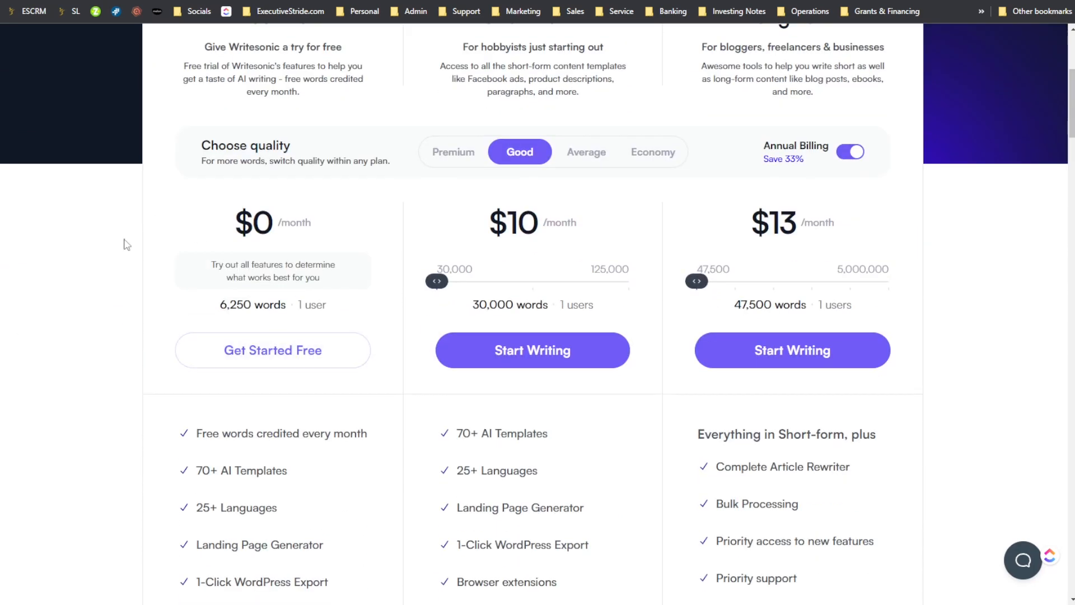
pyautogui.scroll(3, 560, 306)
pyautogui.scroll(3, 598, 306)
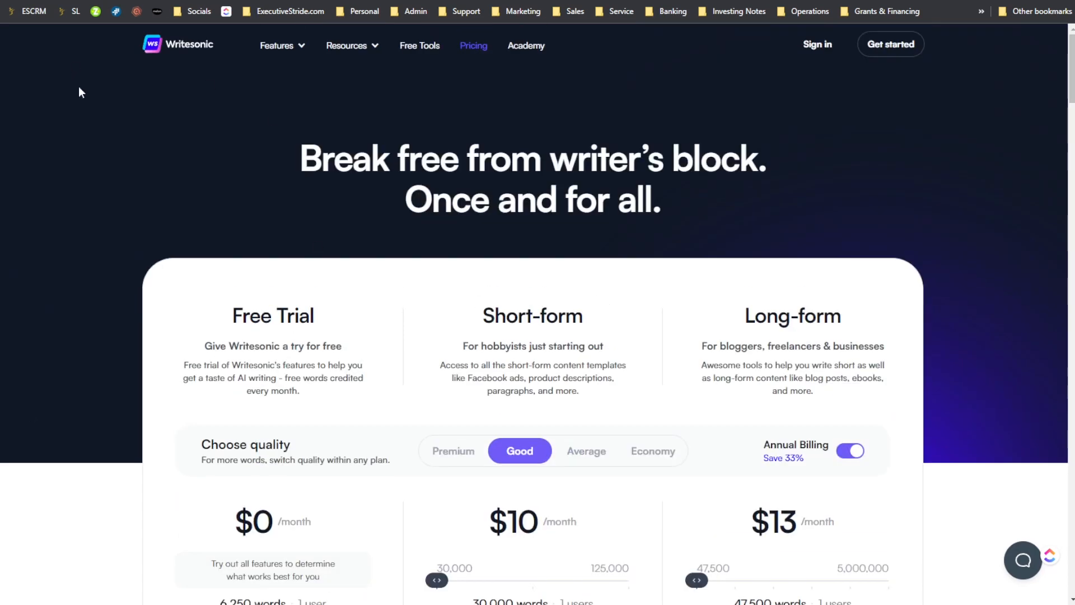
pyautogui.scroll(-3, 624, 247)
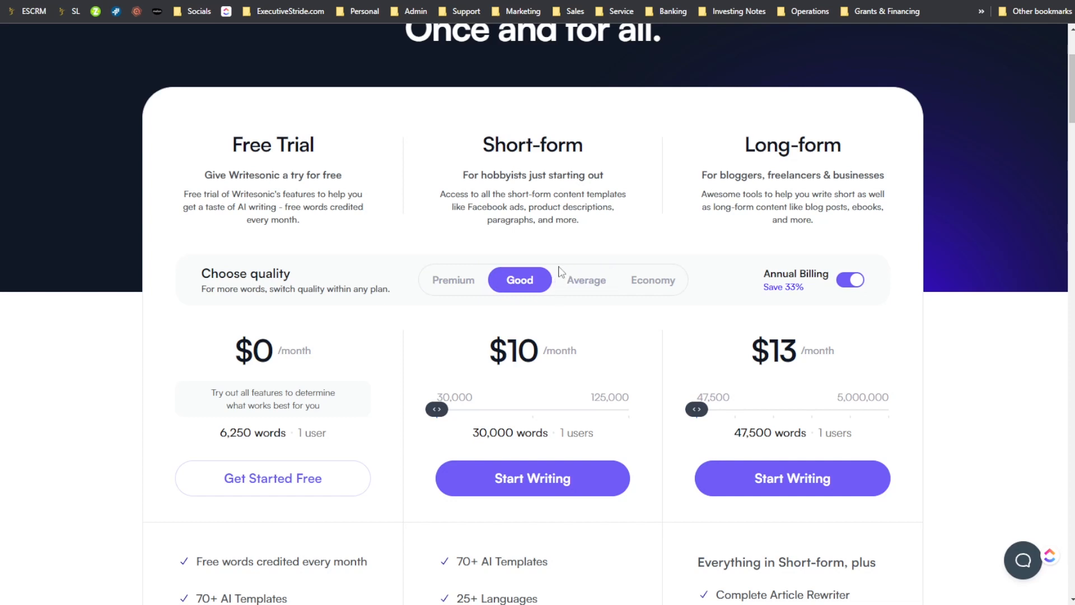
pyautogui.moveTo(473, 194); pyautogui.dragTo(543, 196)
pyautogui.scroll(-1, 558, 209)
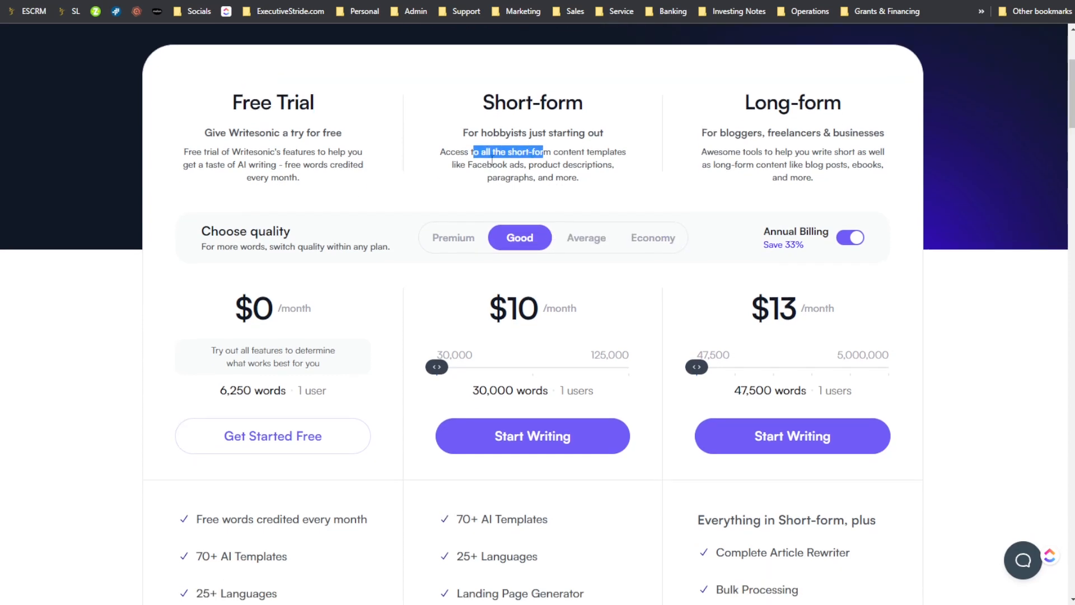
pyautogui.moveTo(532, 102); pyautogui.dragTo(607, 109)
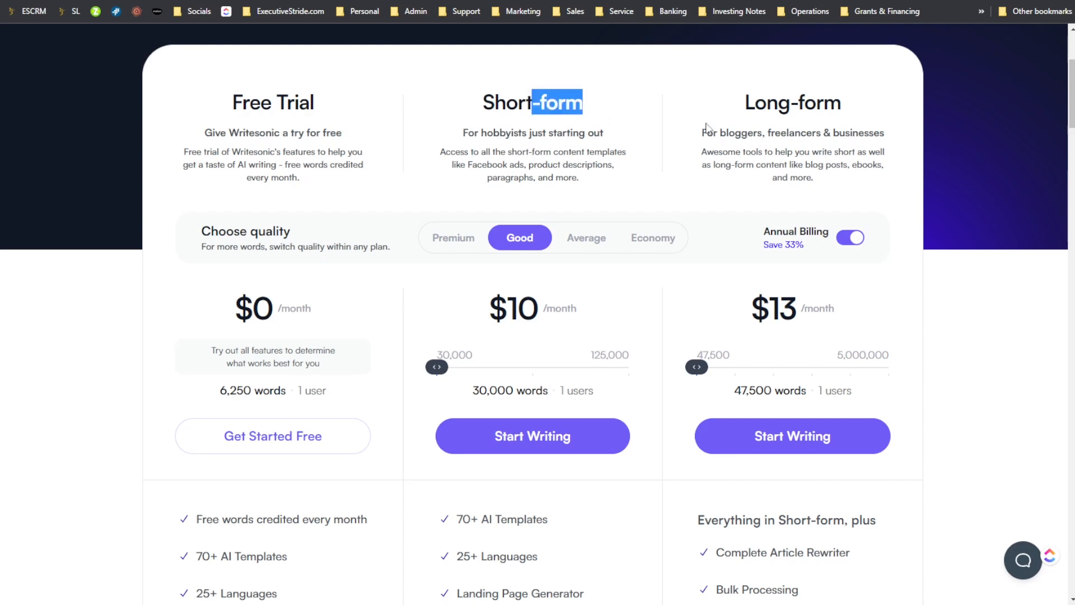
pyautogui.moveTo(753, 102); pyautogui.dragTo(842, 133)
pyautogui.click(699, 155)
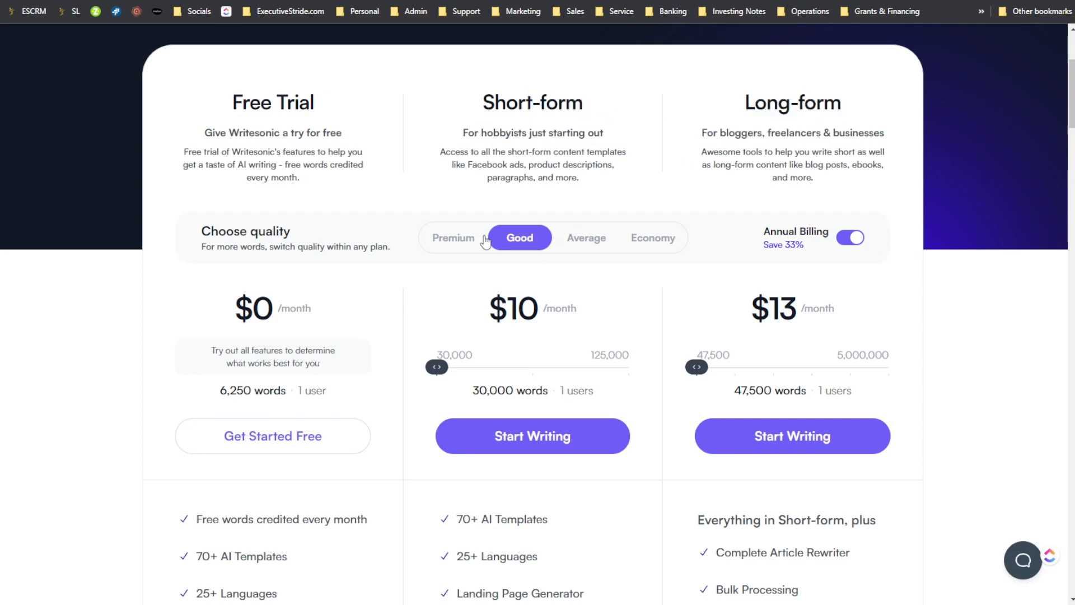
# - Compare the plans' word allowances at Premium and Average quality, finishing with Premium selected
pyautogui.scroll(-1, 486, 238)
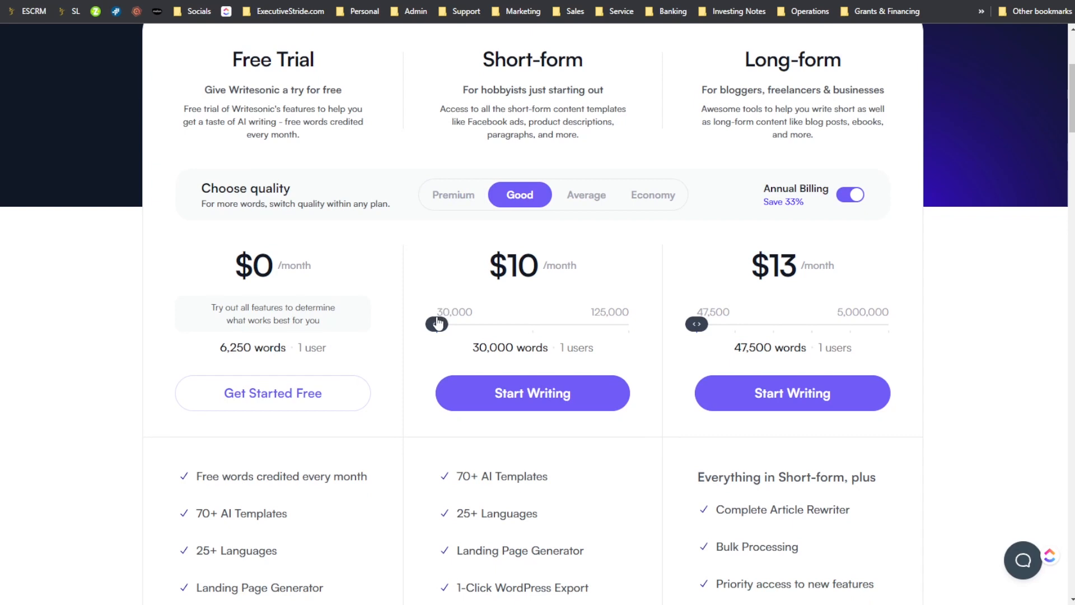
pyautogui.click(449, 196)
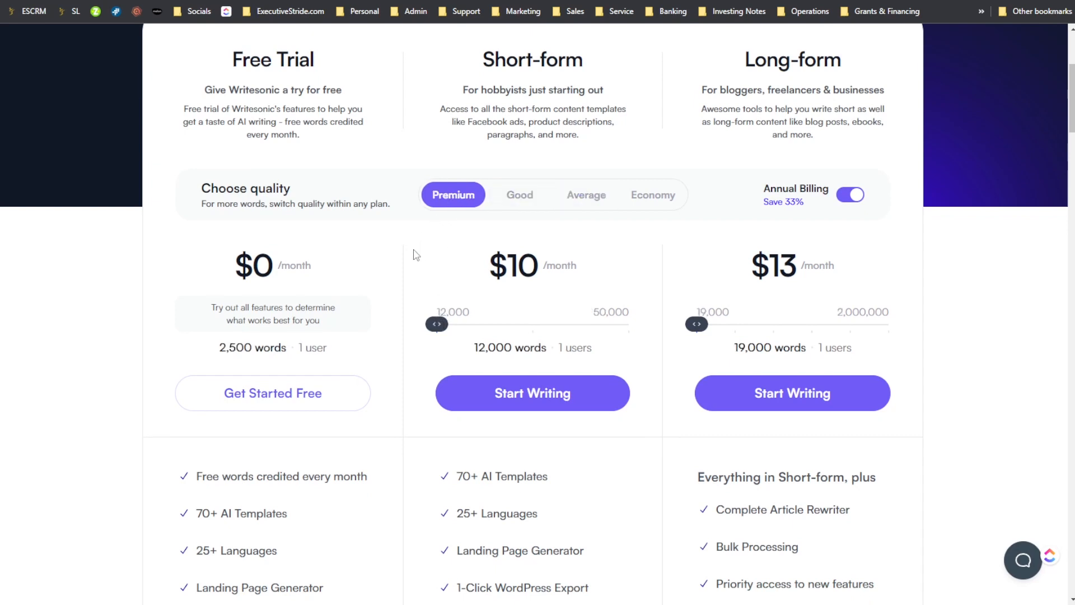
pyautogui.scroll(-2, 412, 255)
pyautogui.click(586, 109)
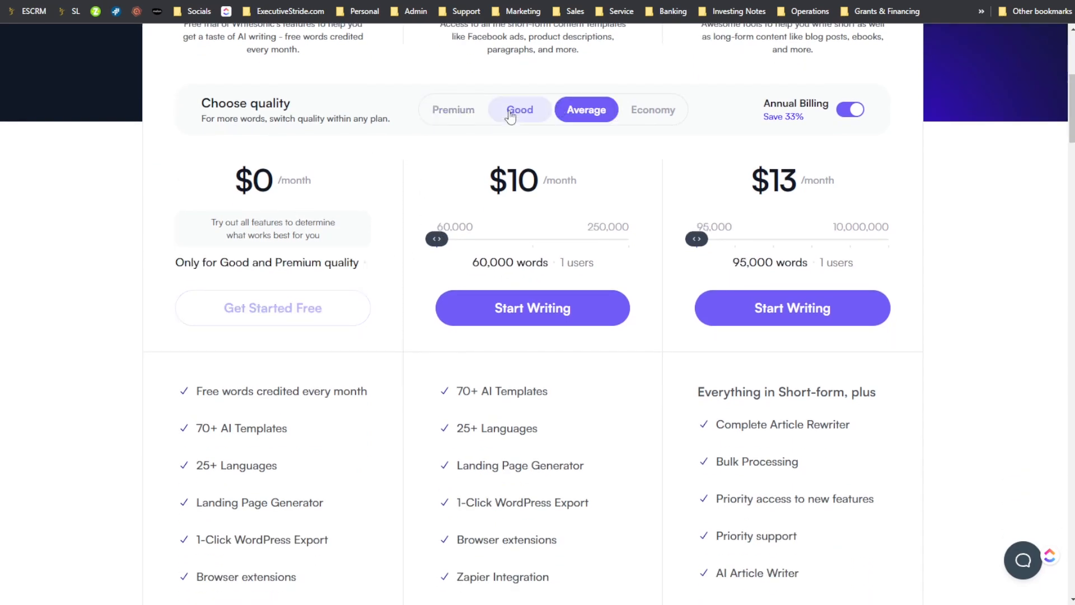
pyautogui.click(469, 109)
pyautogui.moveTo(211, 264); pyautogui.dragTo(454, 252)
# - Preview the Long-form plan's price at 900,000 words and return it to the 19,000-word tier
pyautogui.click(870, 241)
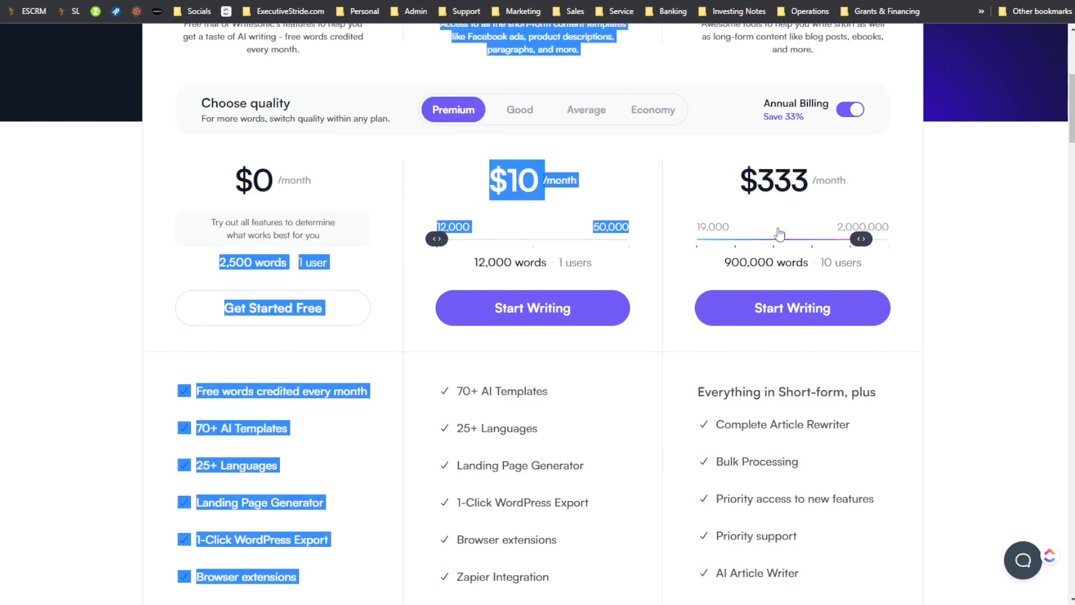
pyautogui.moveTo(839, 240); pyautogui.dragTo(692, 239)
pyautogui.click(681, 188)
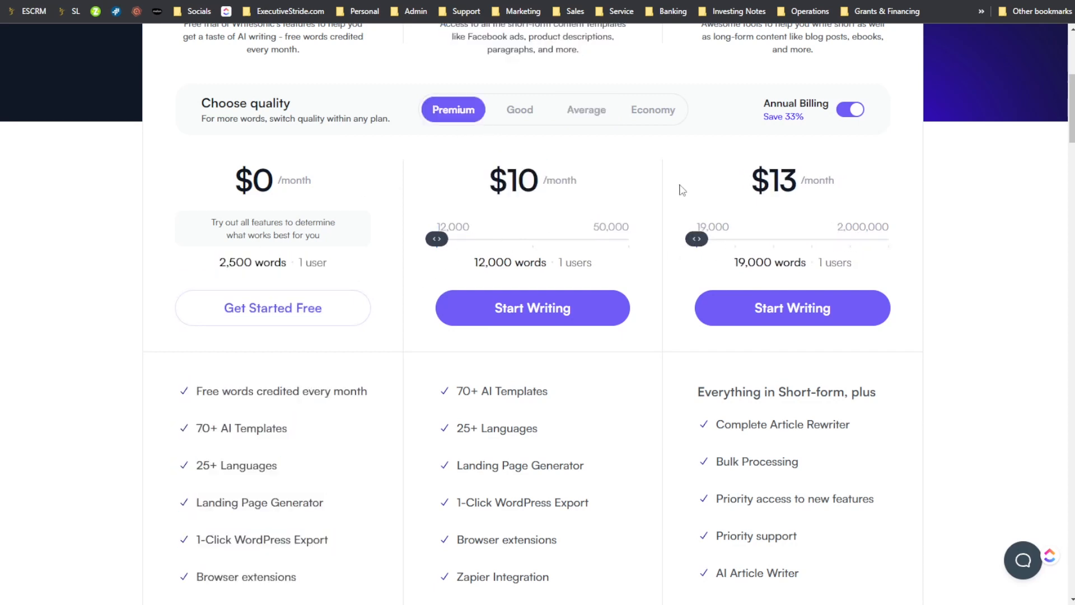
# - Check the plans' word allowances at Good and Average quality, leaving Average selected
pyautogui.click(520, 110)
pyautogui.click(586, 110)
pyautogui.scroll(2, 630, 185)
pyautogui.scroll(2, 630, 184)
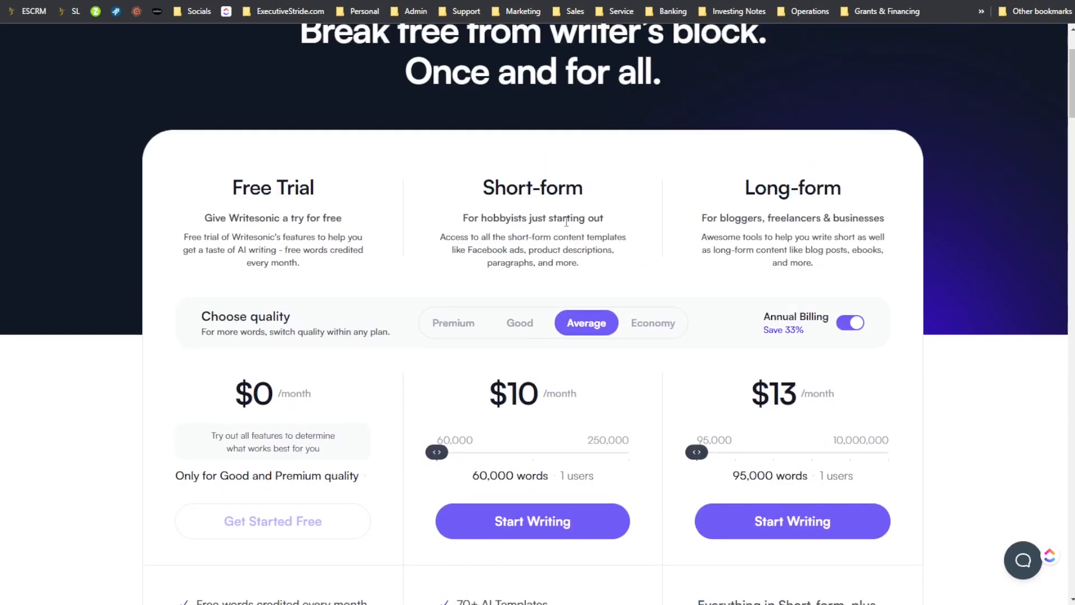
pyautogui.scroll(2, 442, 255)
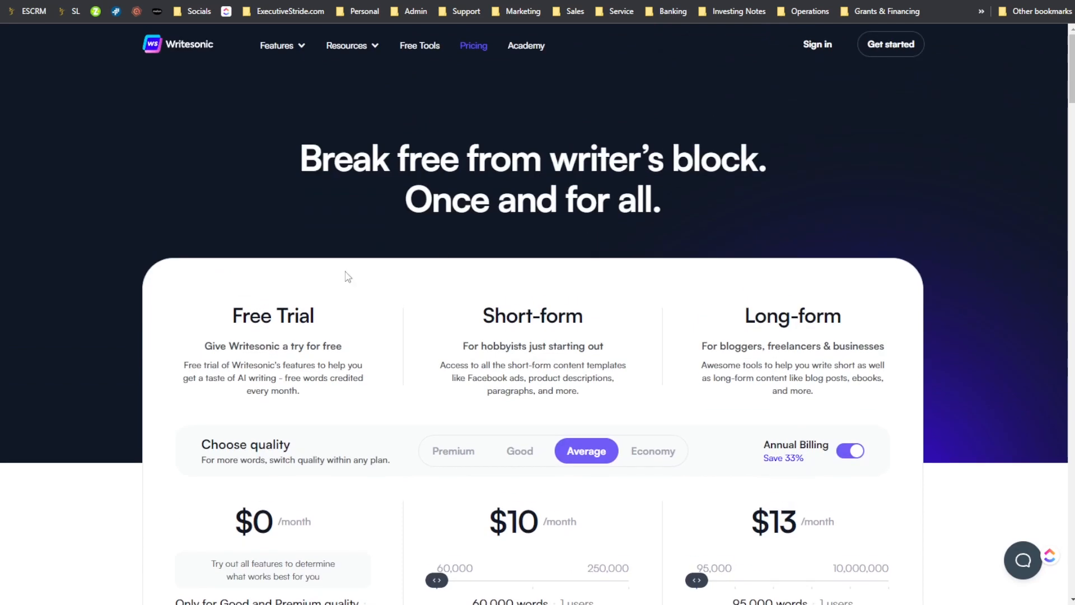
pyautogui.scroll(-2, 493, 348)
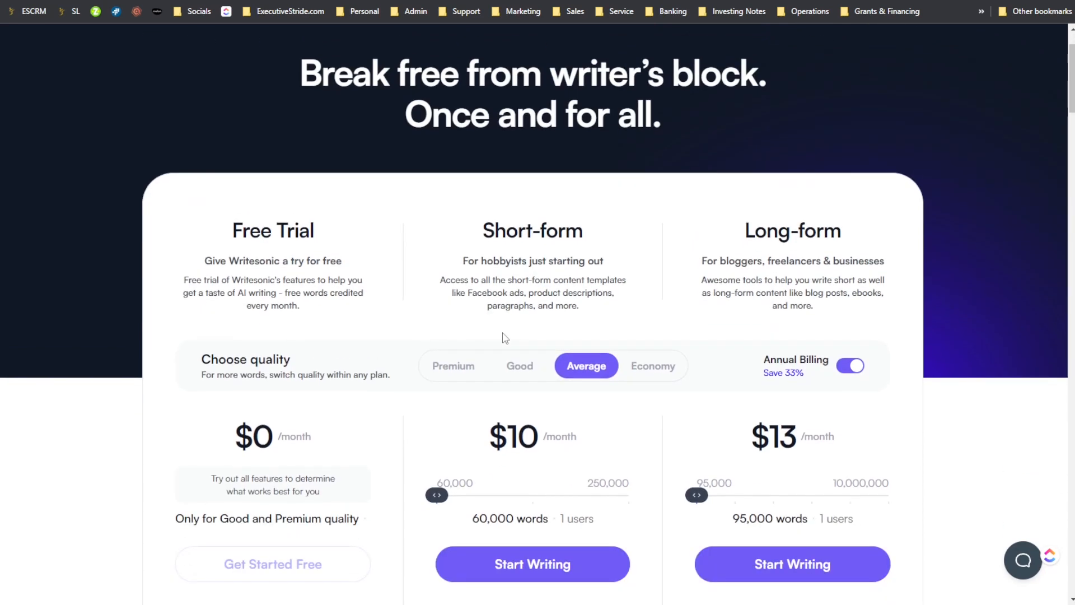
pyautogui.scroll(-2, 504, 363)
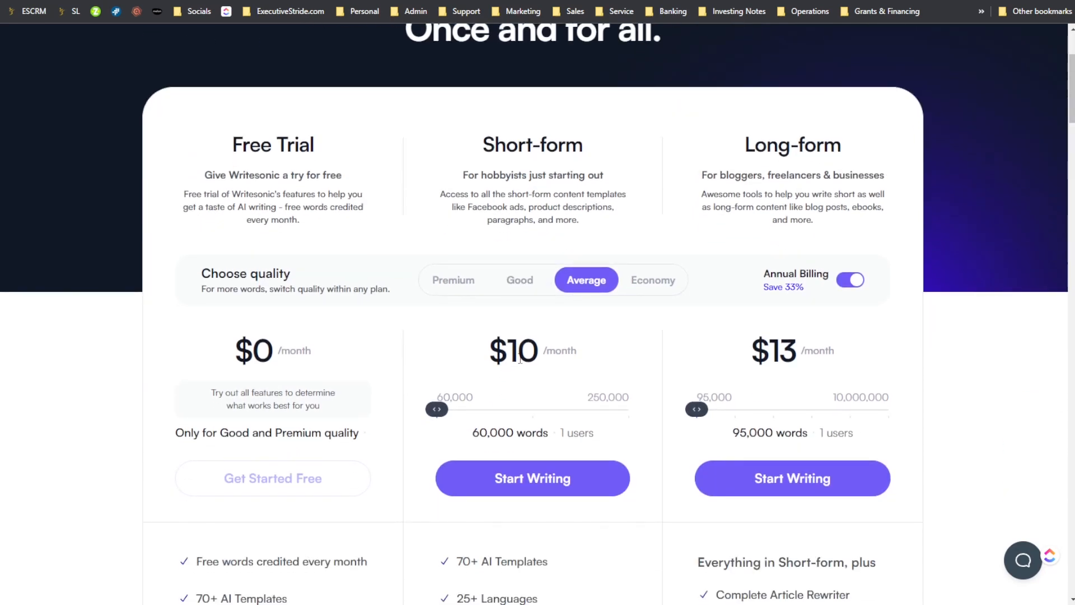
# - Go through the Premium, Good, Average and Economy quality levels to compare the words each plan includes
pyautogui.click(477, 290)
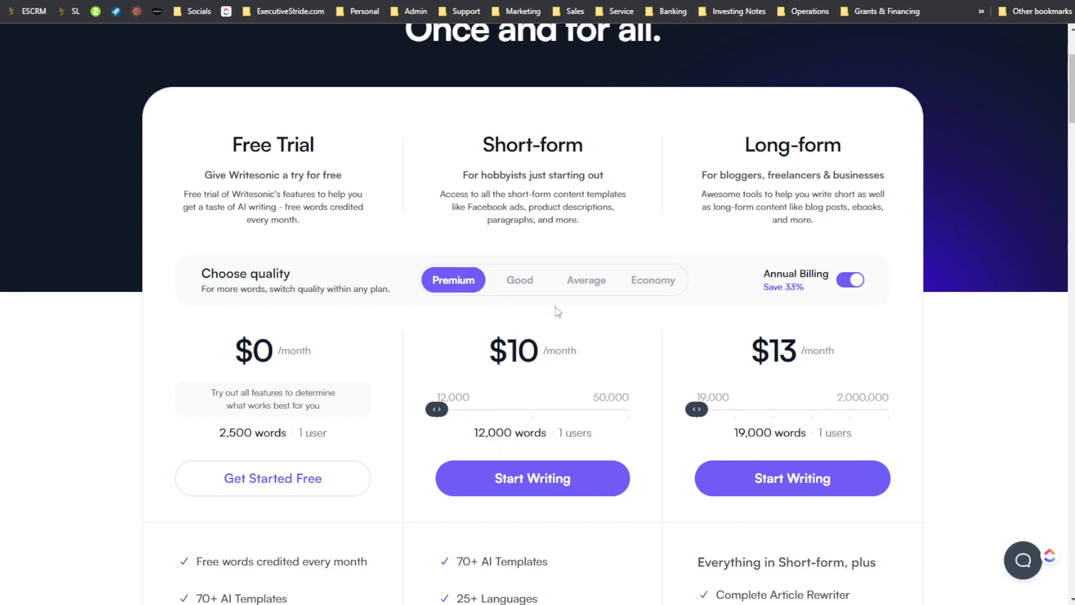
pyautogui.click(527, 280)
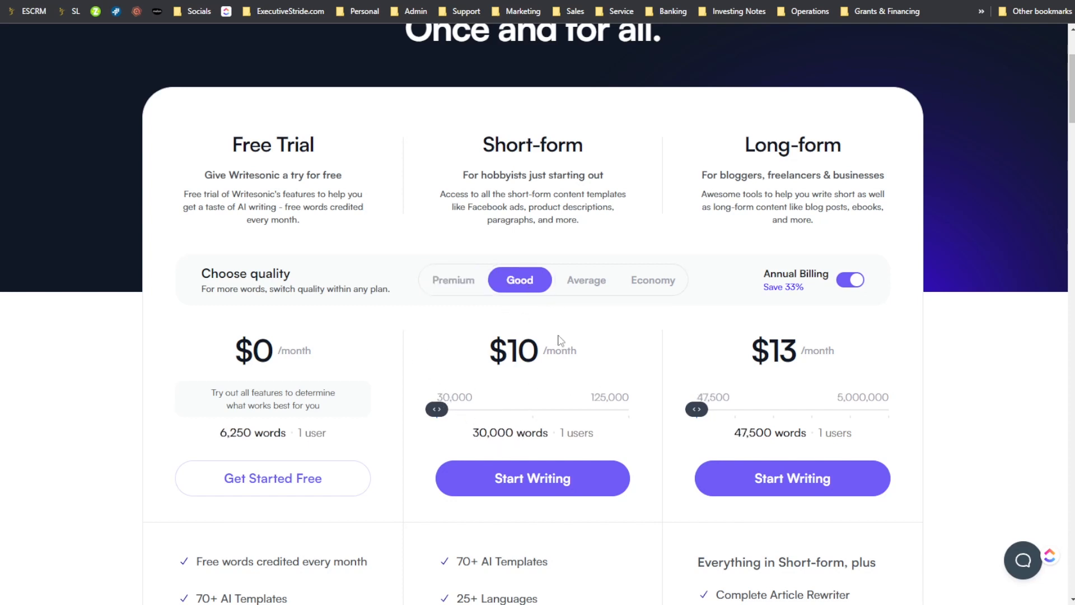
pyautogui.click(580, 285)
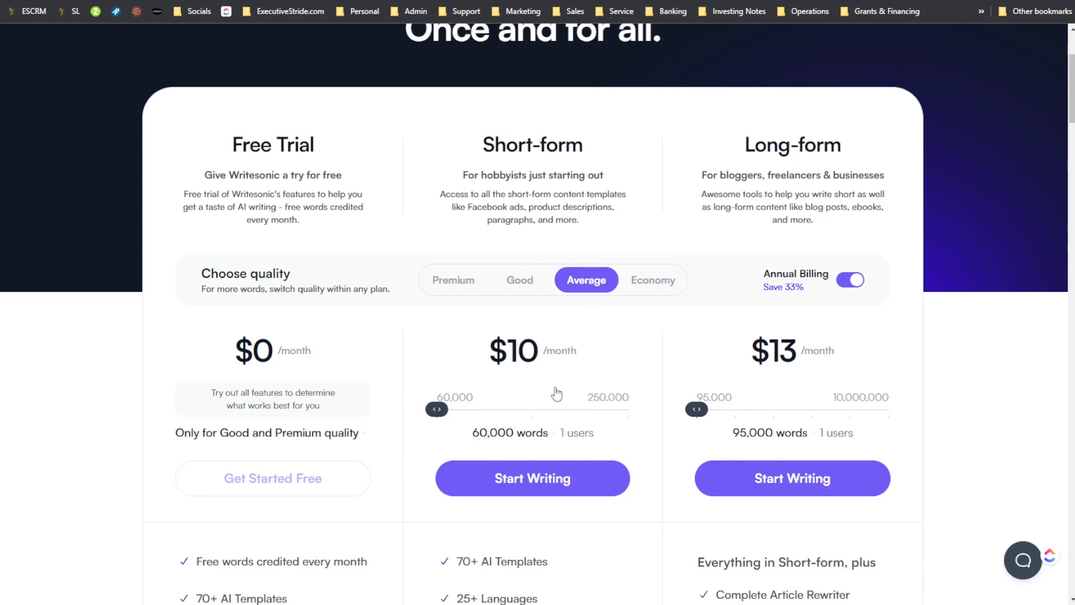
pyautogui.click(650, 286)
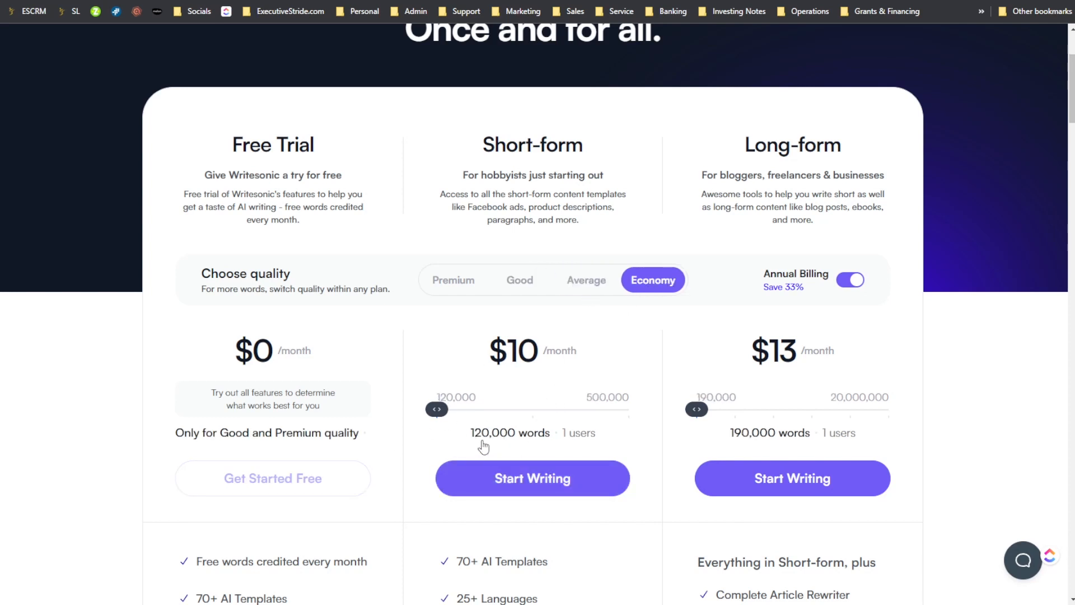
# - Preview the Short-form plan's price at 250,000 Economy words, return it to 120,000 and switch to Premium quality
pyautogui.moveTo(440, 411); pyautogui.dragTo(575, 435)
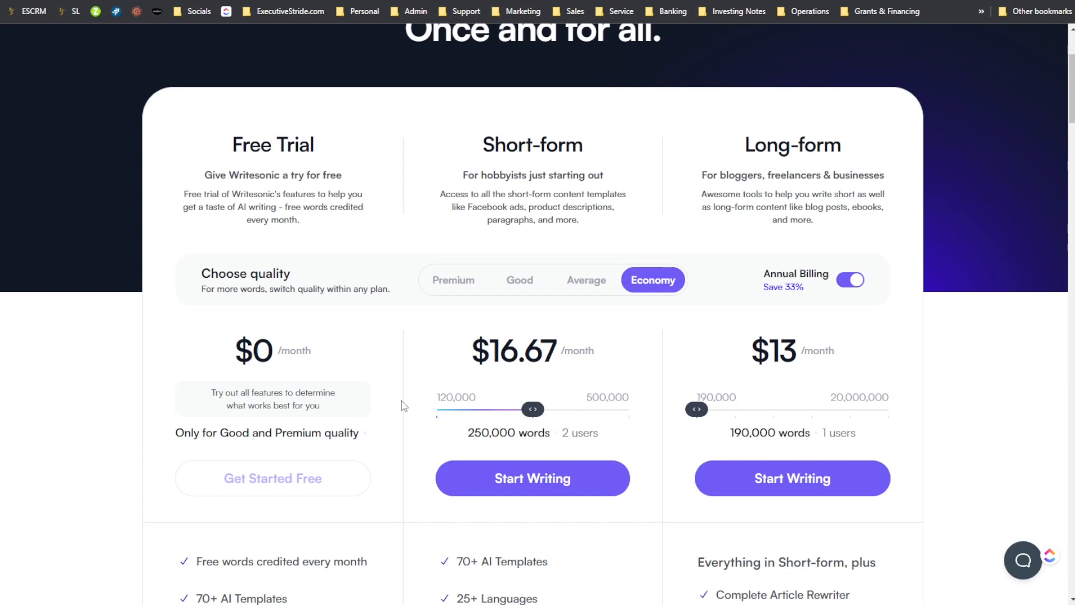
pyautogui.moveTo(532, 409); pyautogui.dragTo(422, 398)
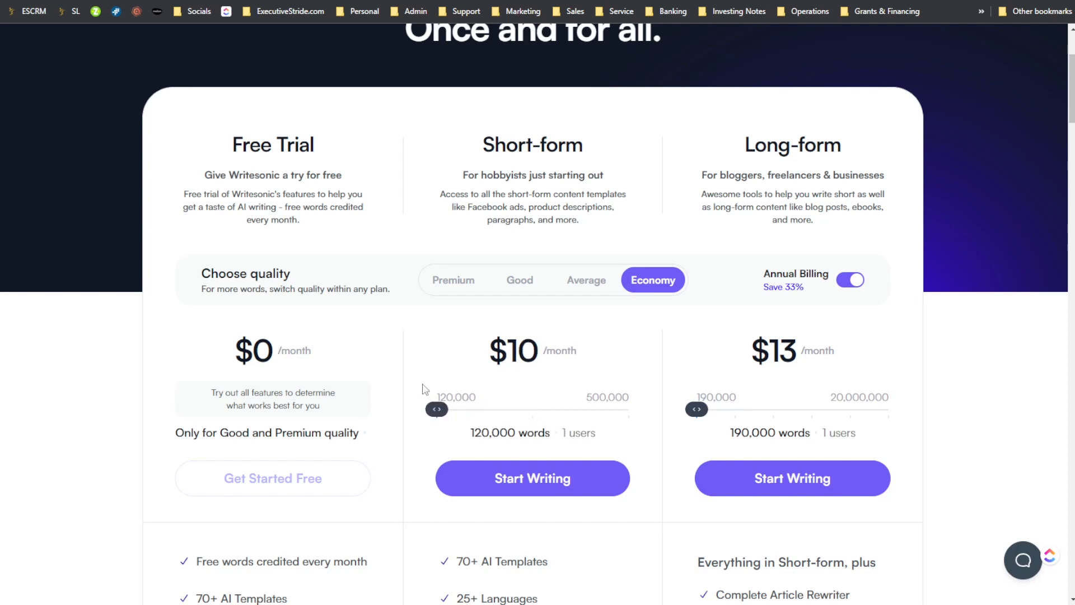
pyautogui.click(454, 280)
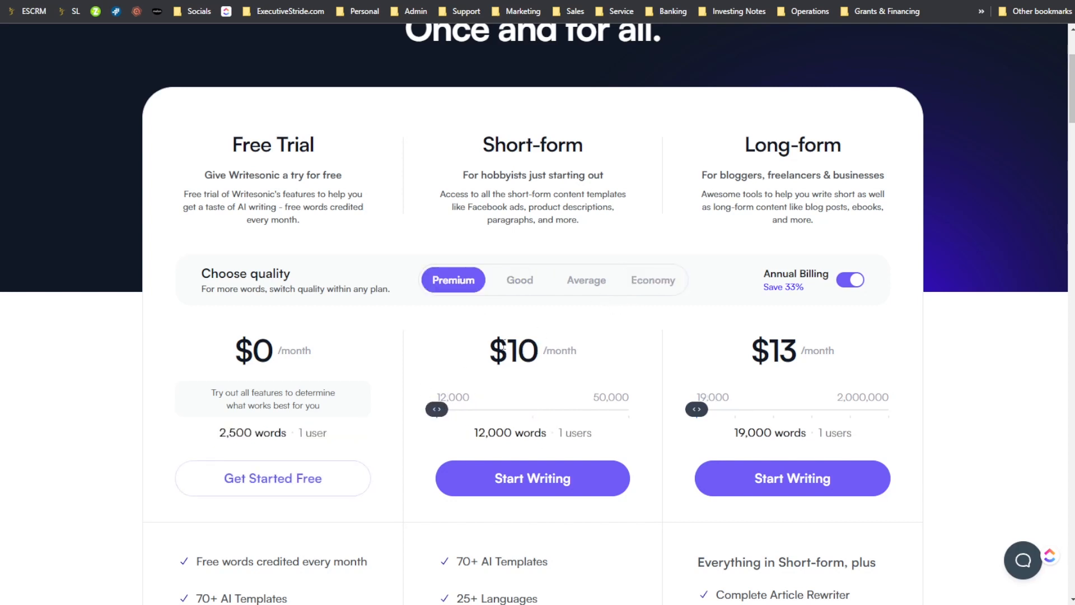
# - Compare the plans' word allowances at Good and Average quality against Premium, finishing with Premium selected
pyautogui.scroll(-1, 508, 292)
pyautogui.click(520, 238)
pyautogui.click(586, 238)
pyautogui.click(454, 235)
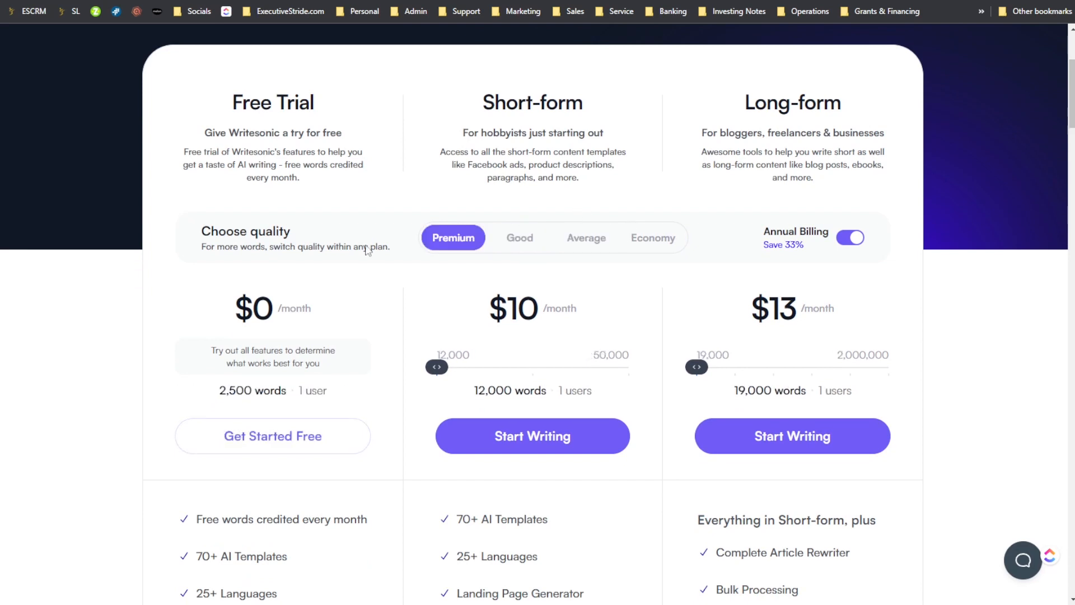
pyautogui.click(513, 236)
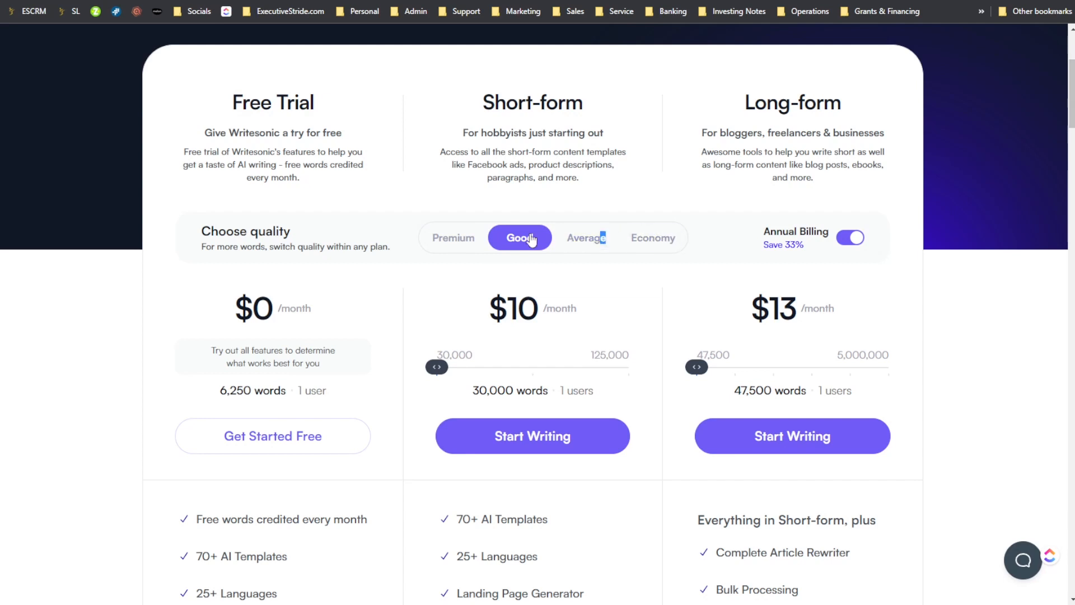
pyautogui.click(466, 245)
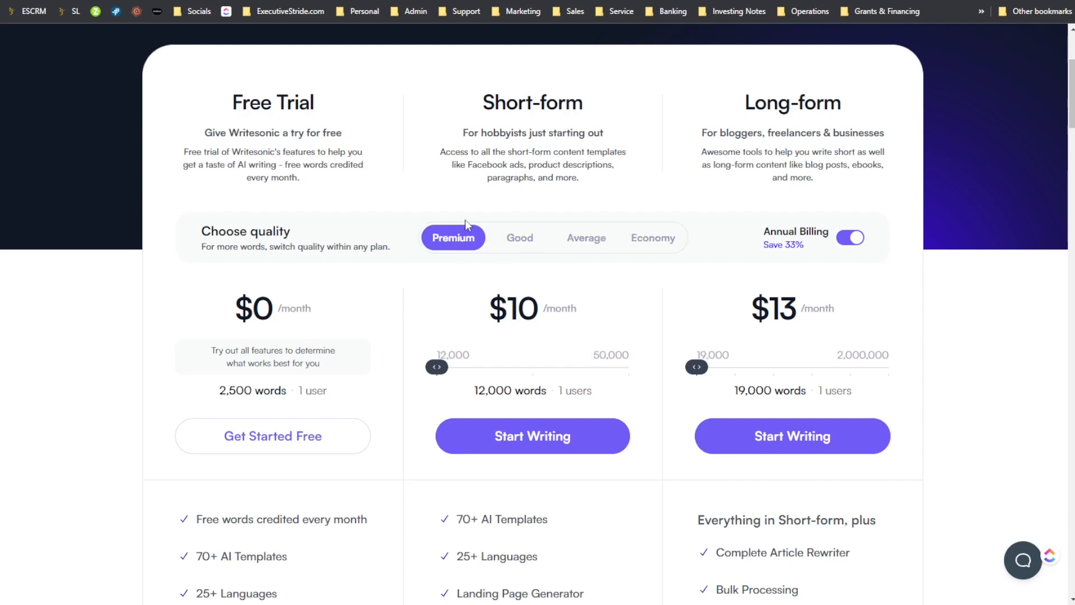
# - Go through the Good, Average and Economy quality levels to compare the included words, ending back on Premium
pyautogui.click(525, 239)
pyautogui.click(613, 245)
pyautogui.click(672, 241)
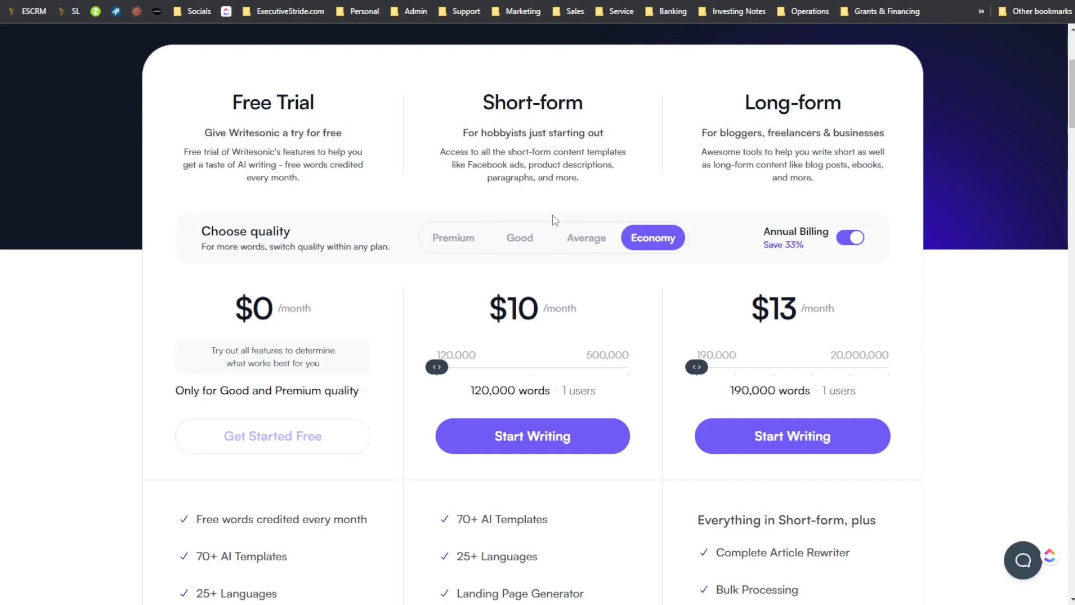
pyautogui.click(450, 240)
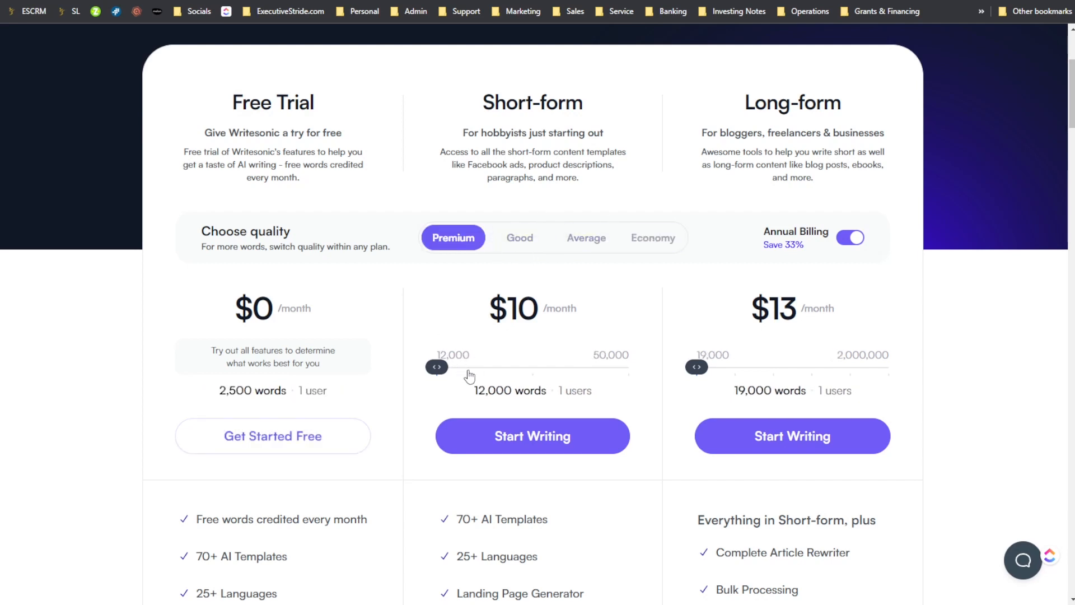
# - Review the feature lists of the Free Trial, Short-form and Long-form plans
pyautogui.scroll(-2, 604, 273)
pyautogui.scroll(-1, 604, 272)
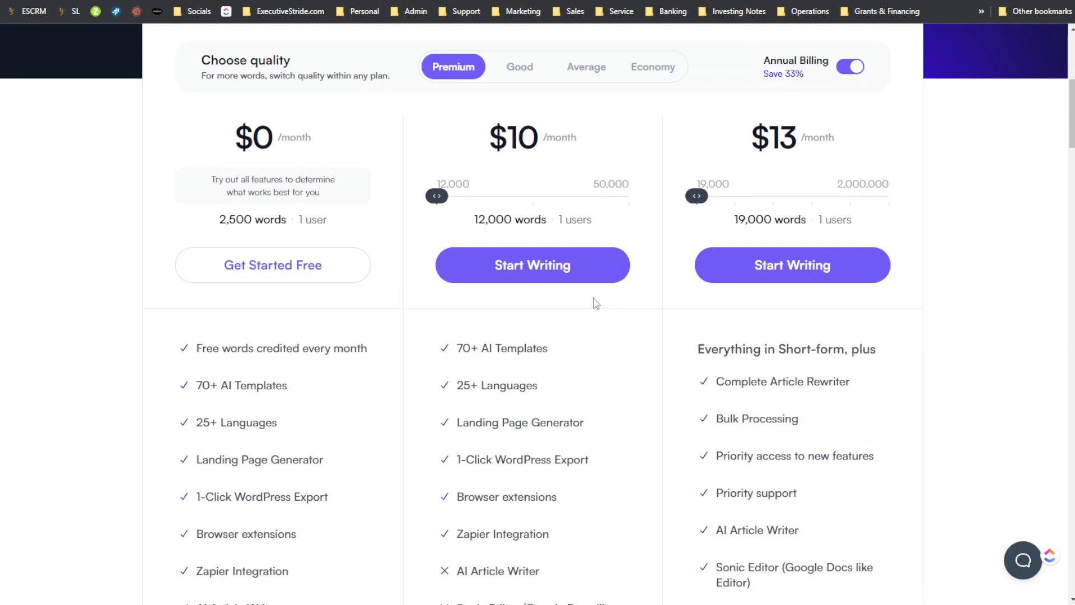
pyautogui.scroll(-4, 596, 304)
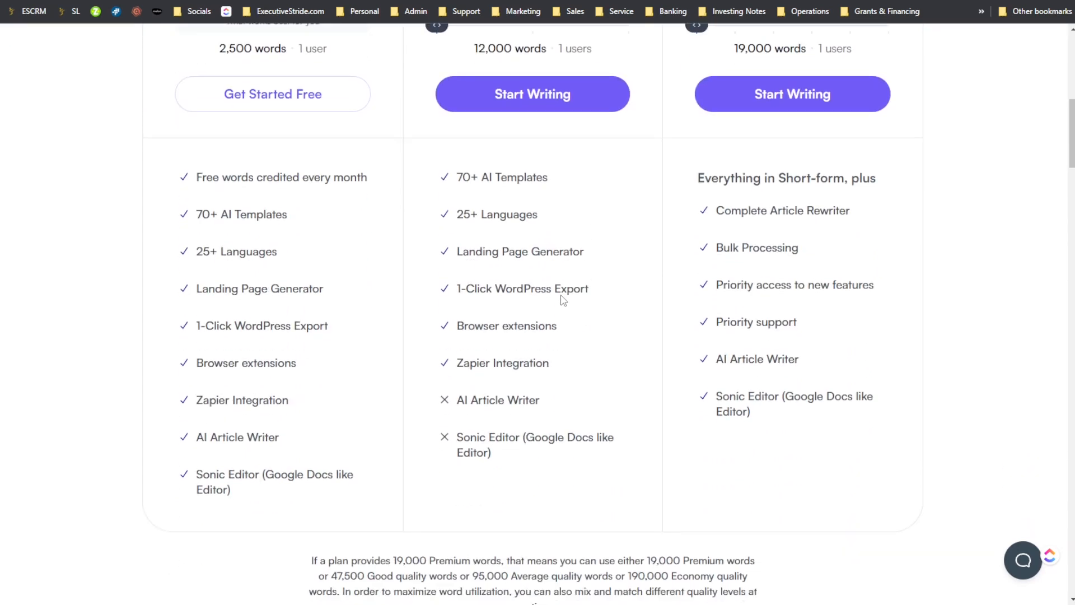
pyautogui.scroll(-1, 510, 322)
pyautogui.scroll(2, 531, 343)
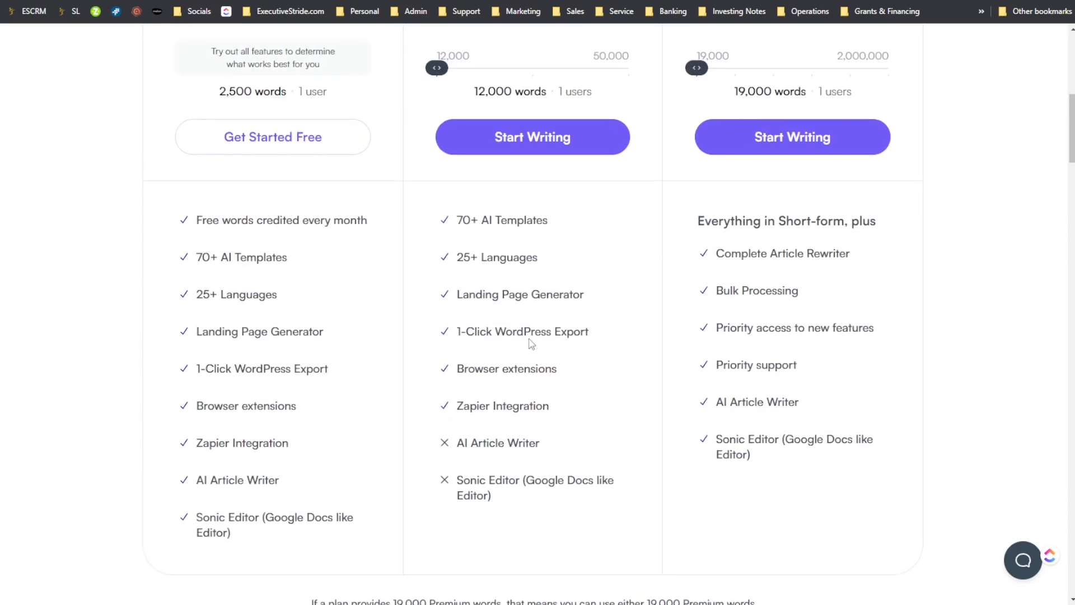
pyautogui.scroll(3, 535, 313)
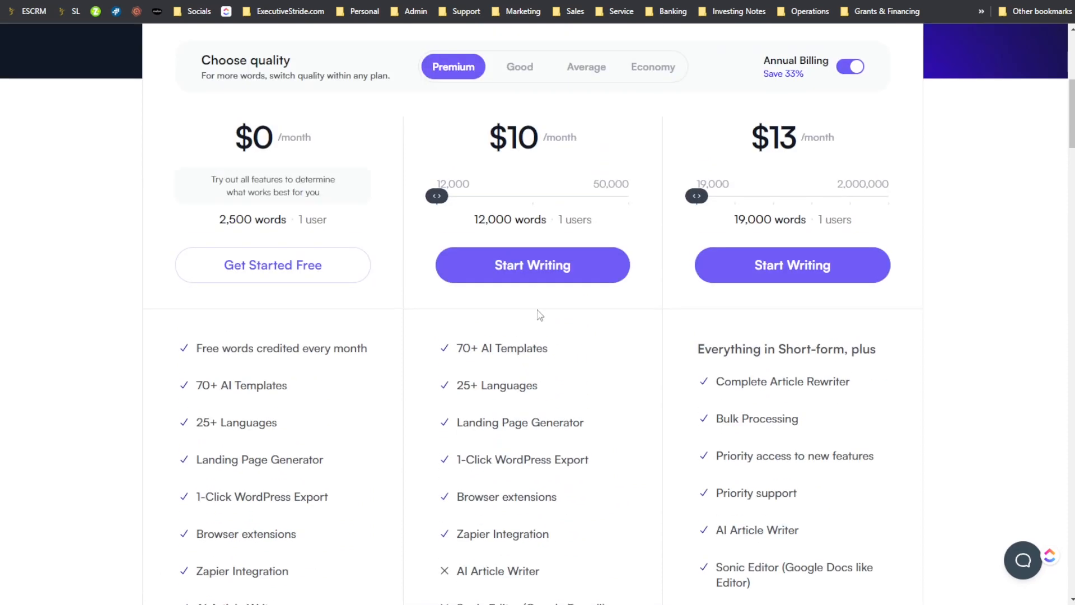
pyautogui.scroll(1, 540, 286)
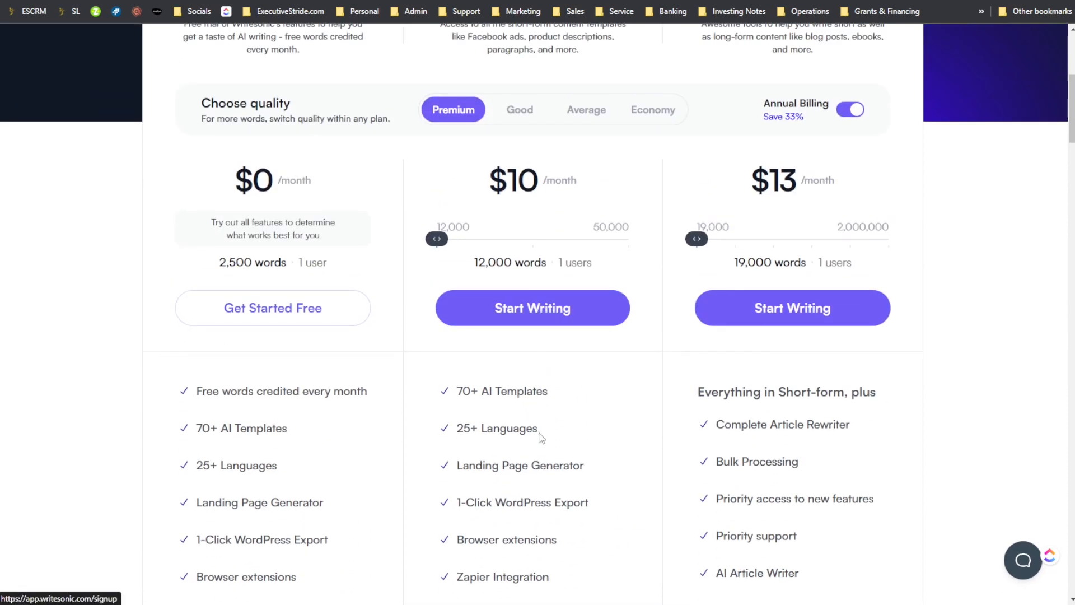
pyautogui.scroll(-6, 514, 350)
pyautogui.scroll(-1, 513, 349)
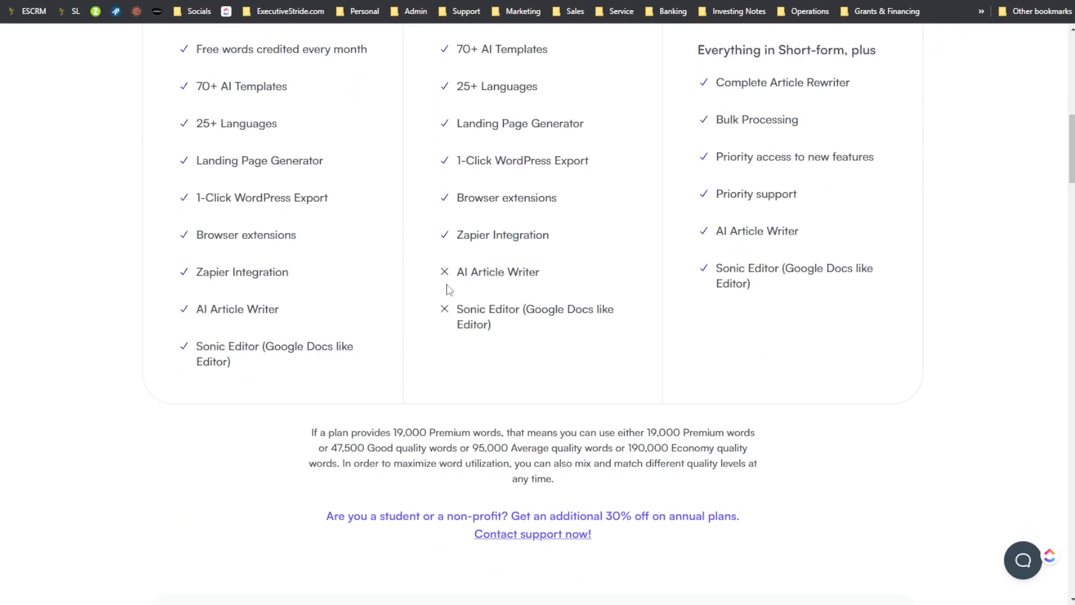
# - Highlight the AI Article Writer and Sonic Editor entries in the Short-form plan's feature list
pyautogui.moveTo(459, 275); pyautogui.dragTo(558, 285)
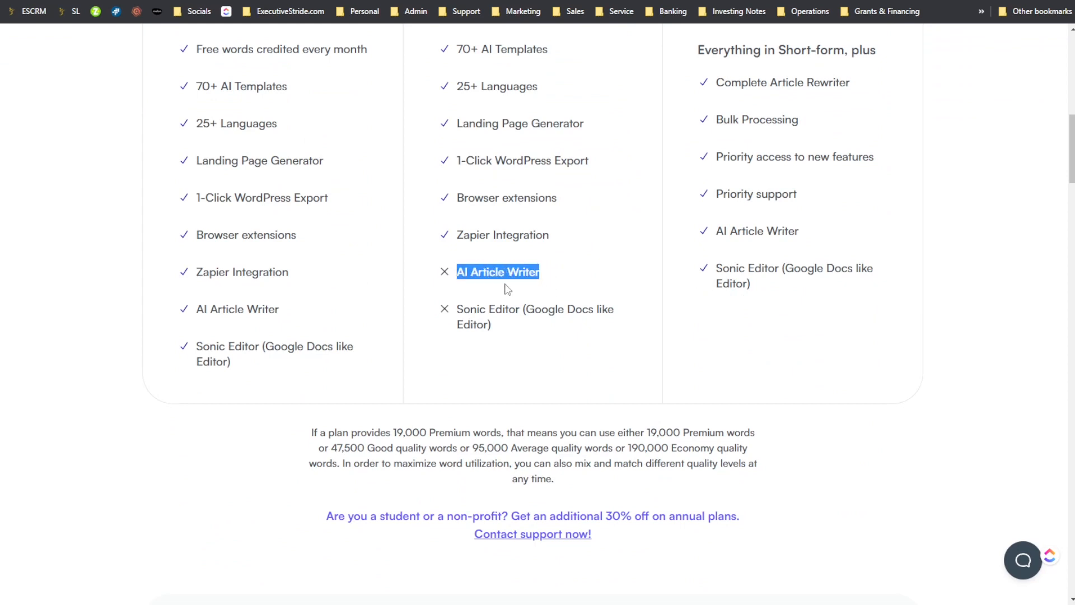
pyautogui.scroll(2, 495, 297)
pyautogui.moveTo(470, 410); pyautogui.dragTo(454, 389)
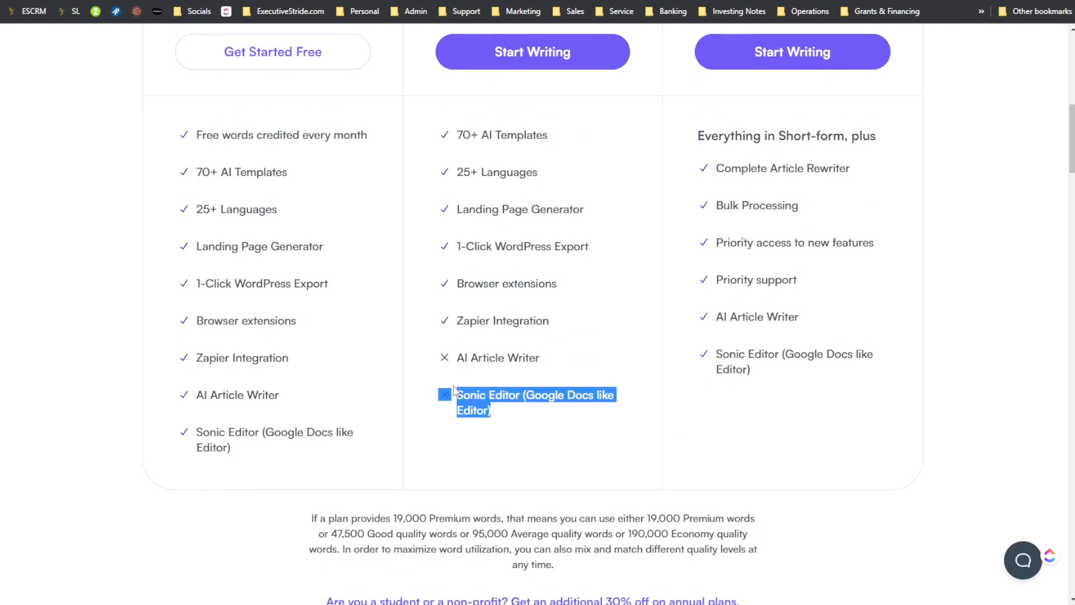
# - Highlight text in the Long-form plan's heading area and turn off annual billing to show monthly prices
pyautogui.scroll(8, 521, 386)
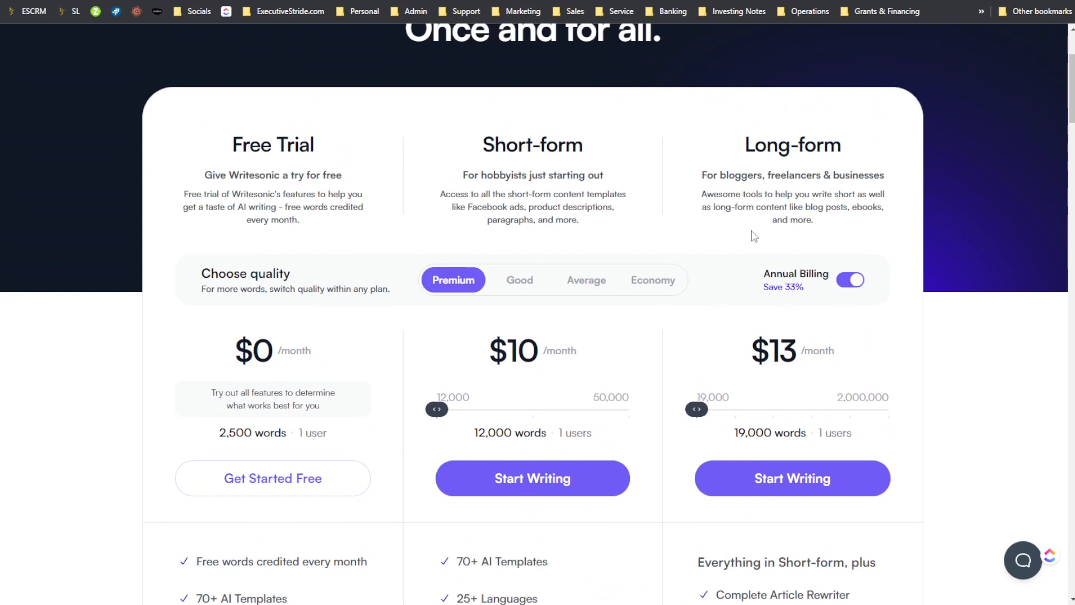
pyautogui.moveTo(225, 175); pyautogui.dragTo(241, 174)
pyautogui.moveTo(701, 174); pyautogui.dragTo(850, 168)
pyautogui.moveTo(805, 136); pyautogui.dragTo(842, 140)
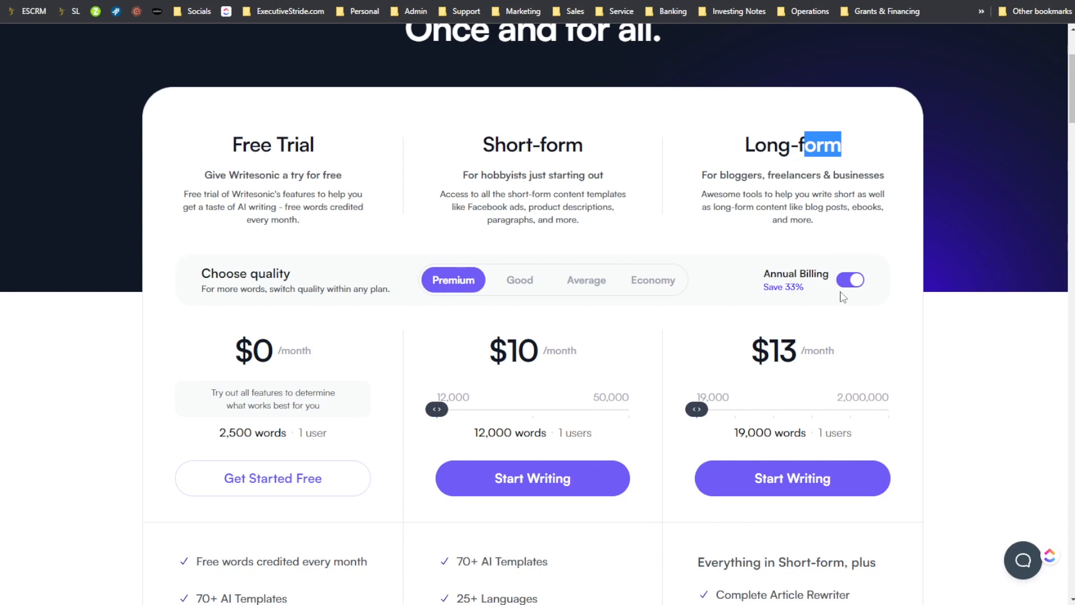
pyautogui.click(853, 278)
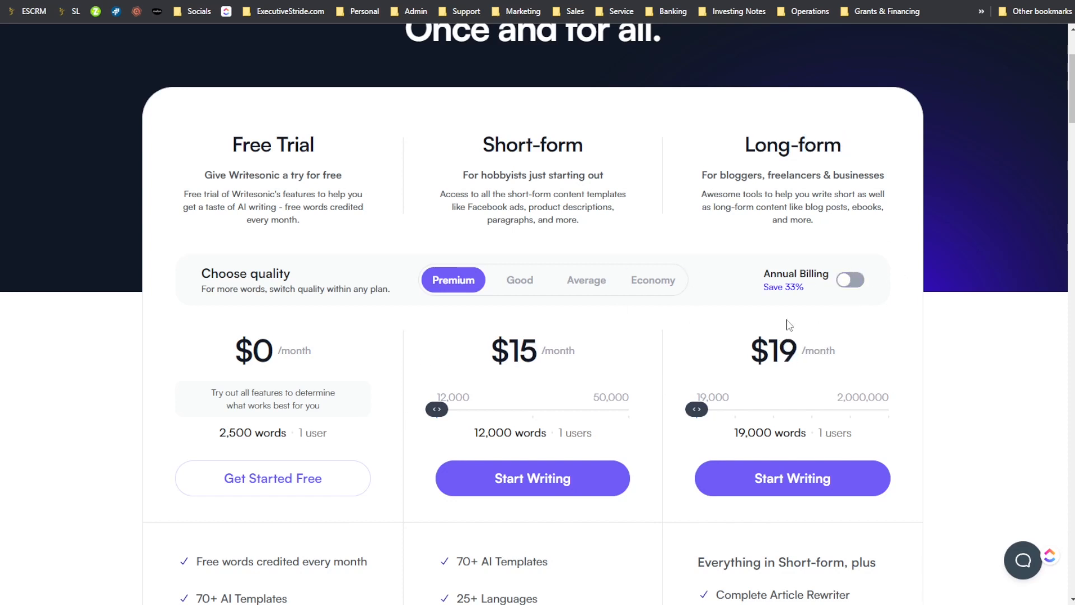
# - Examine the Short-form and Long-form plans' monthly prices, word allowances and included features
pyautogui.moveTo(440, 409)
pyautogui.mouseDown()
pyautogui.moveTo(511, 408)
pyautogui.moveTo(438, 409)
pyautogui.mouseUp()
pyautogui.moveTo(437, 409); pyautogui.dragTo(378, 432)
pyautogui.scroll(-2, 706, 412)
pyautogui.moveTo(777, 189); pyautogui.dragTo(811, 209)
pyautogui.click(813, 225)
pyautogui.scroll(-2, 771, 312)
pyautogui.scroll(4, 832, 202)
pyautogui.scroll(-6, 868, 241)
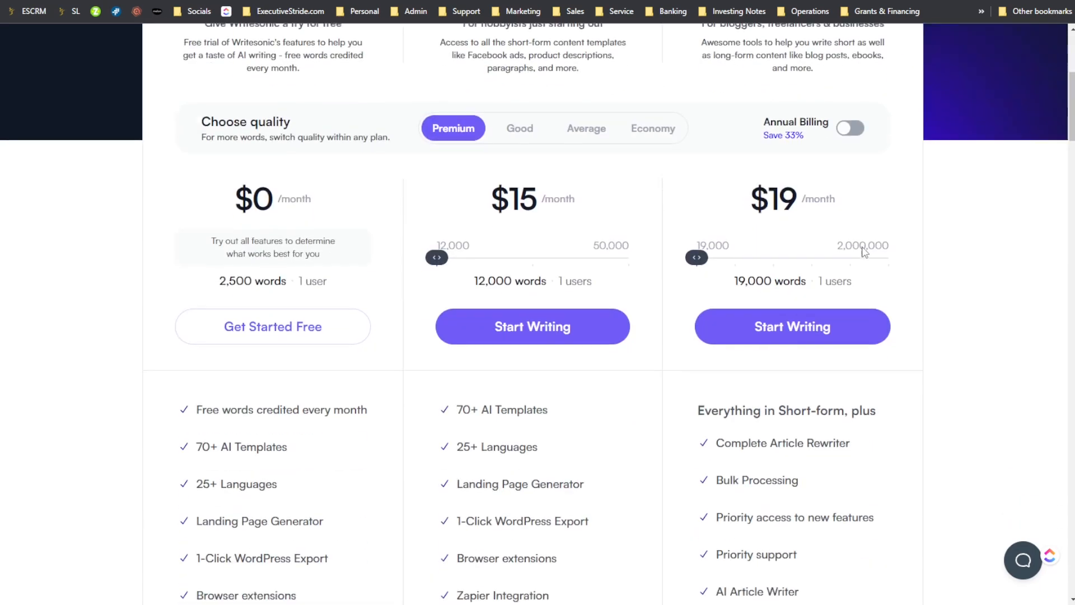
pyautogui.moveTo(728, 402); pyautogui.dragTo(799, 403)
pyautogui.moveTo(751, 442); pyautogui.dragTo(813, 451)
pyautogui.scroll(3, 814, 452)
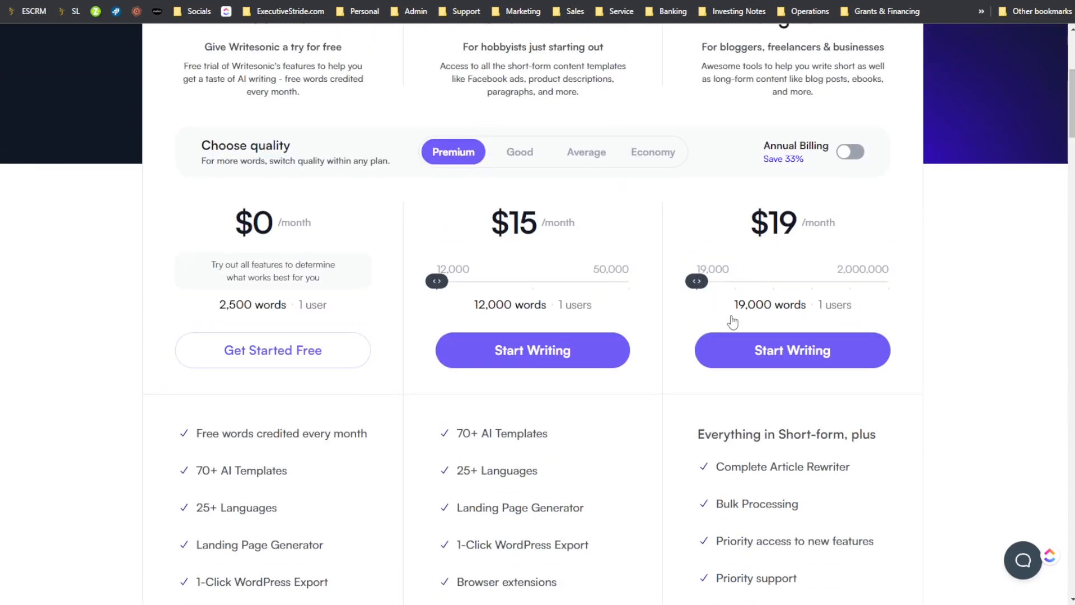
# - Compare the Long-form plan's monthly prices at 75,000, 160,000, 350,000 and 2,000,000 Premium words, then return it to 19,000 words
pyautogui.doubleClick(779, 221)
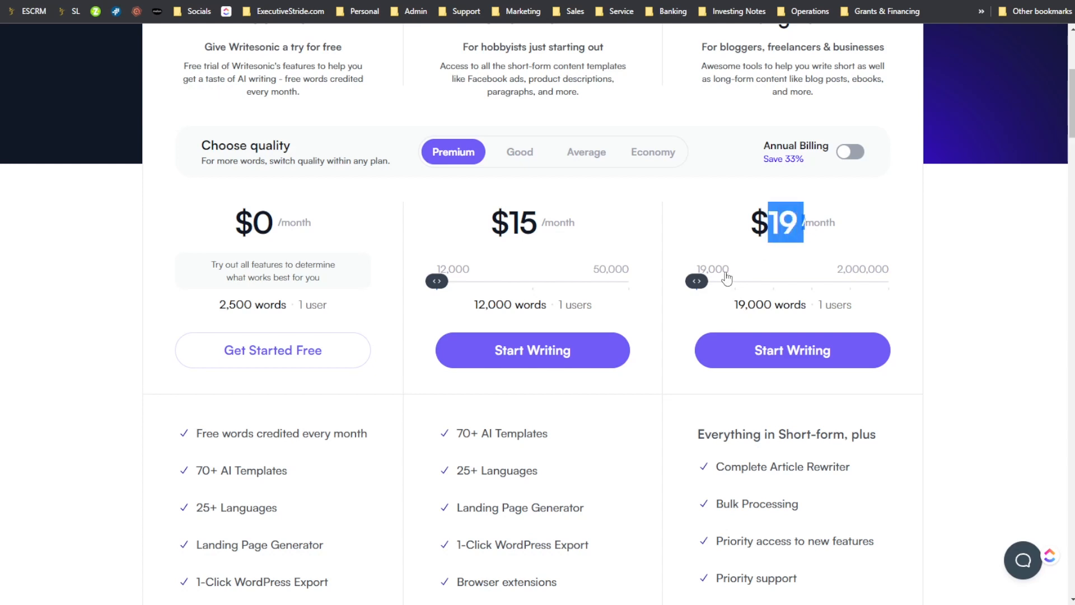
pyautogui.moveTo(697, 281); pyautogui.dragTo(726, 290)
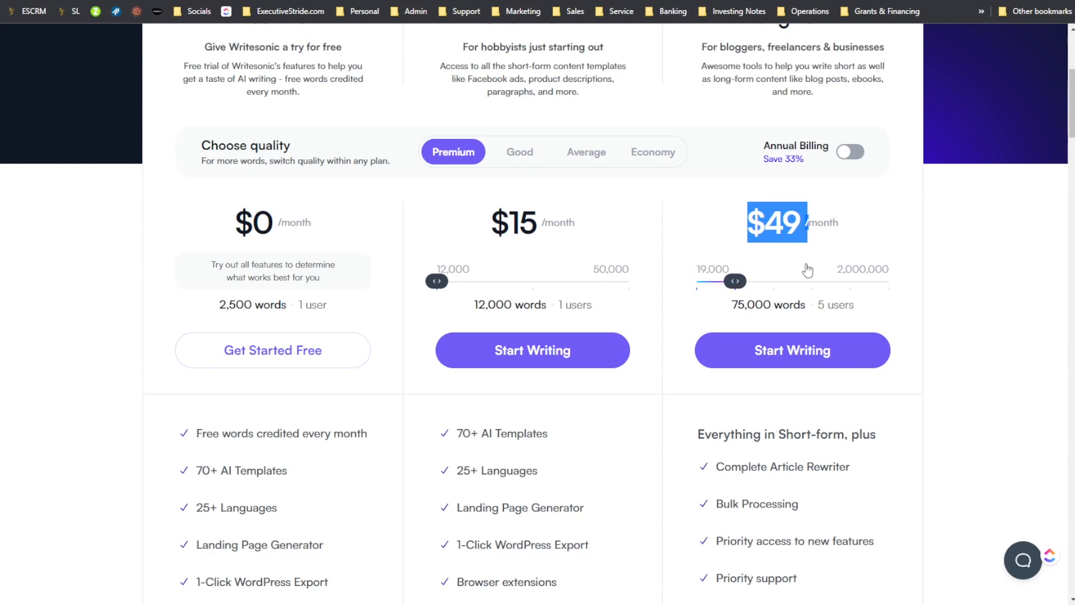
pyautogui.moveTo(736, 281); pyautogui.dragTo(777, 258)
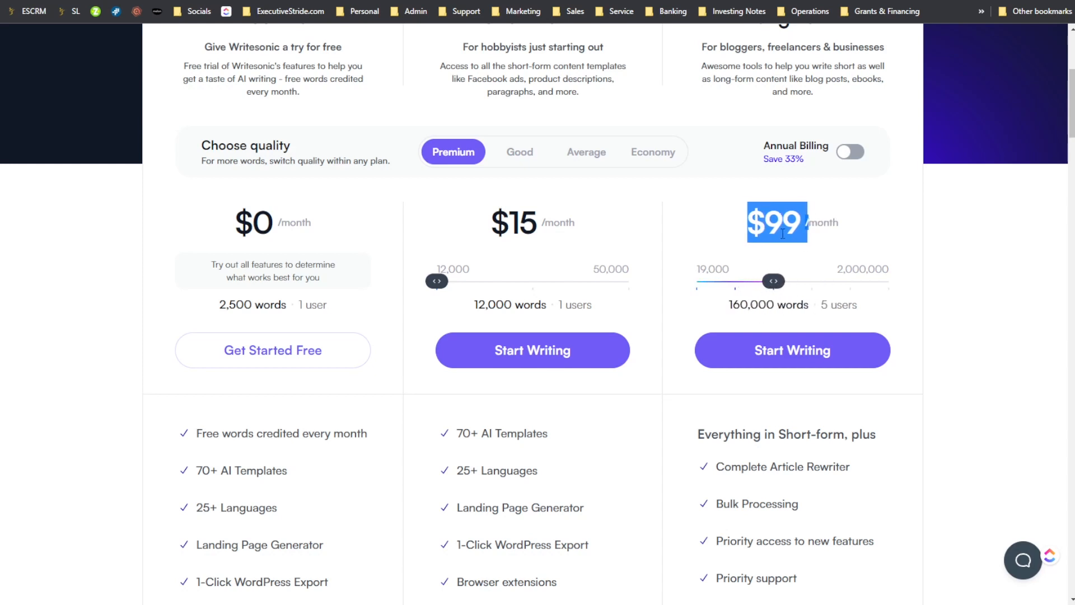
pyautogui.moveTo(775, 281); pyautogui.dragTo(812, 281)
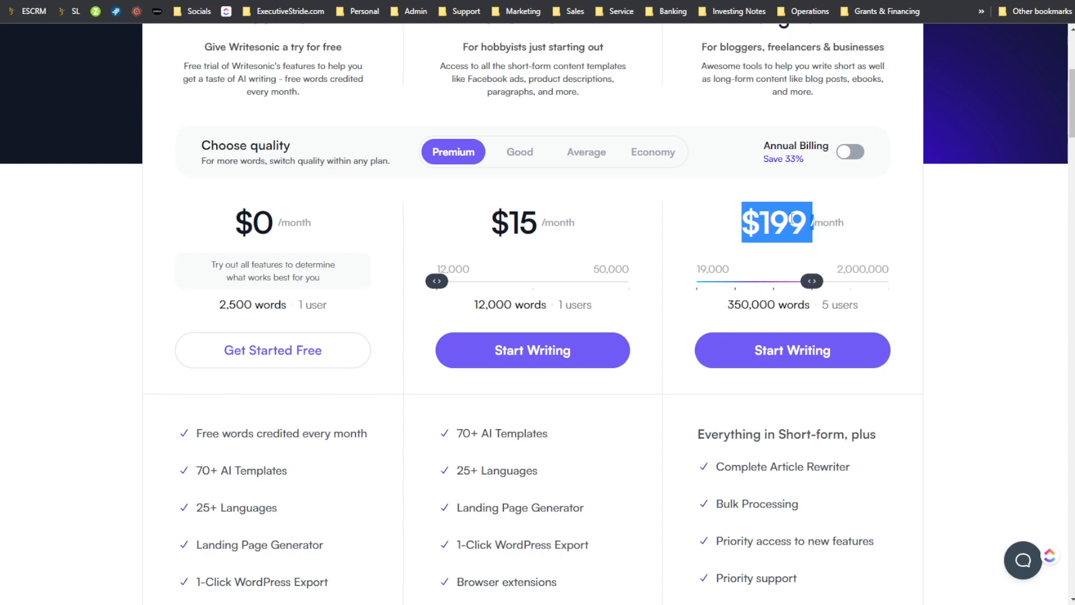
pyautogui.moveTo(806, 287); pyautogui.dragTo(893, 283)
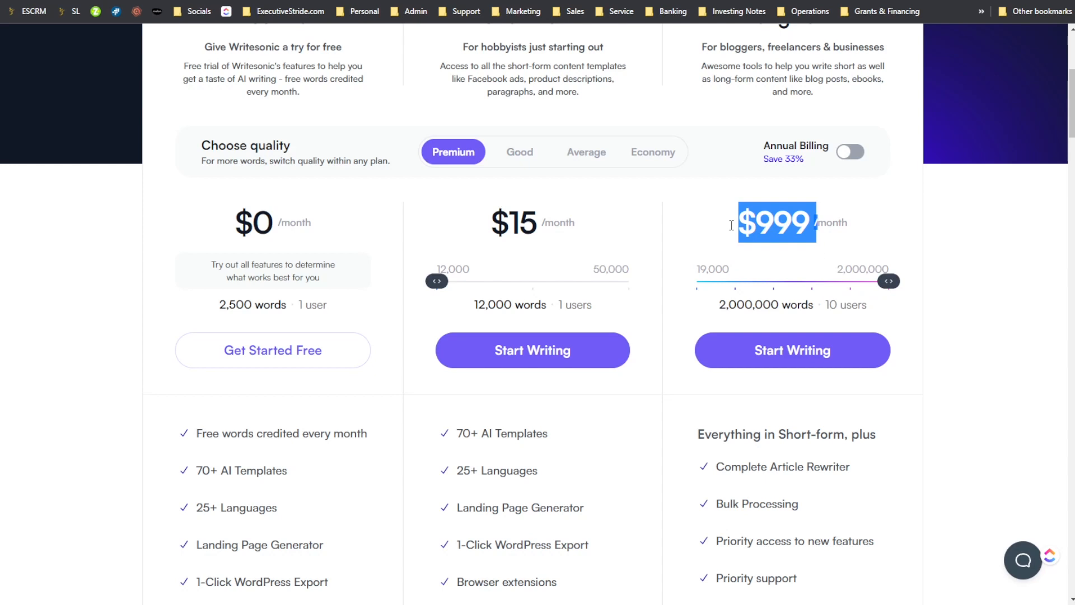
pyautogui.moveTo(709, 301); pyautogui.dragTo(574, 280)
pyautogui.scroll(2, 653, 244)
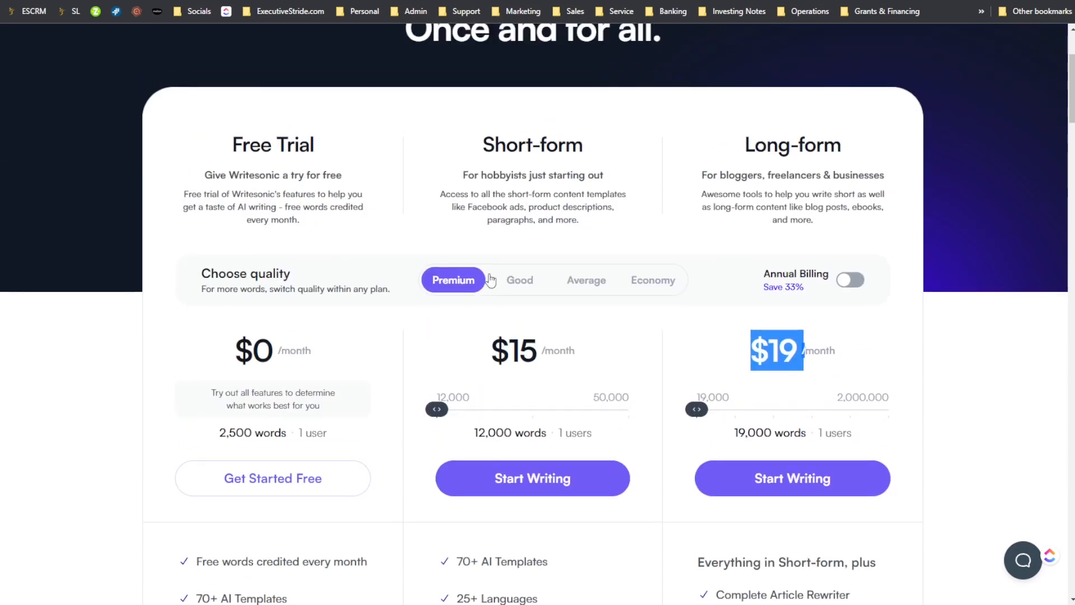
# - Alternate between Good and Premium quality to compare the word allowances, leaving Good selected
pyautogui.click(519, 280)
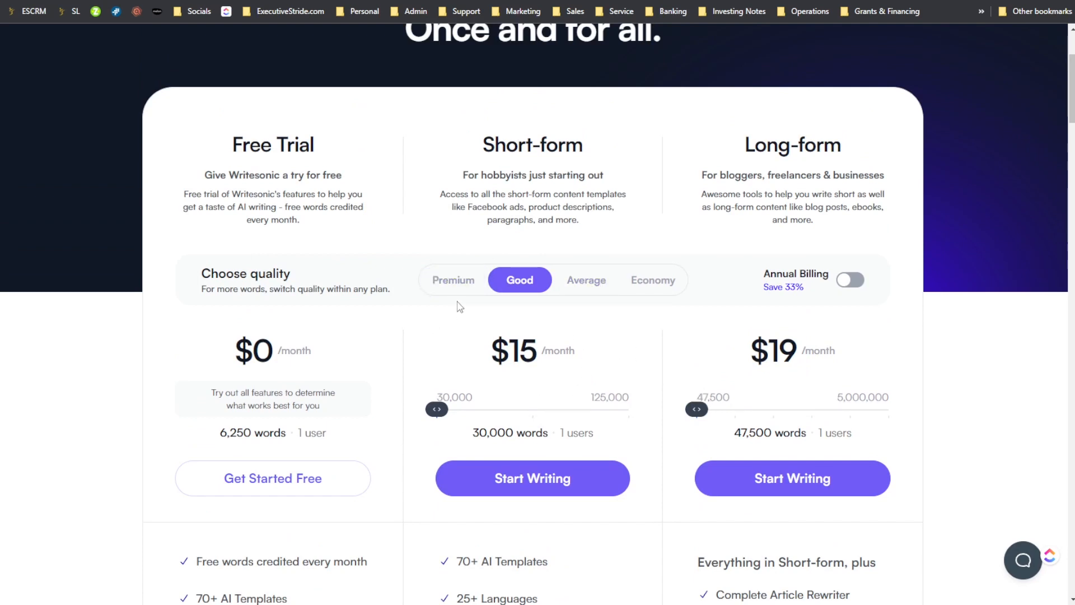
pyautogui.click(455, 282)
pyautogui.click(519, 288)
pyautogui.click(472, 280)
pyautogui.click(521, 280)
# - Preview the Long-form plan's monthly price at 187,500 Good-quality words and return it to the 47,500-word tier
pyautogui.moveTo(697, 409); pyautogui.dragTo(674, 420)
pyautogui.moveTo(711, 411); pyautogui.dragTo(742, 414)
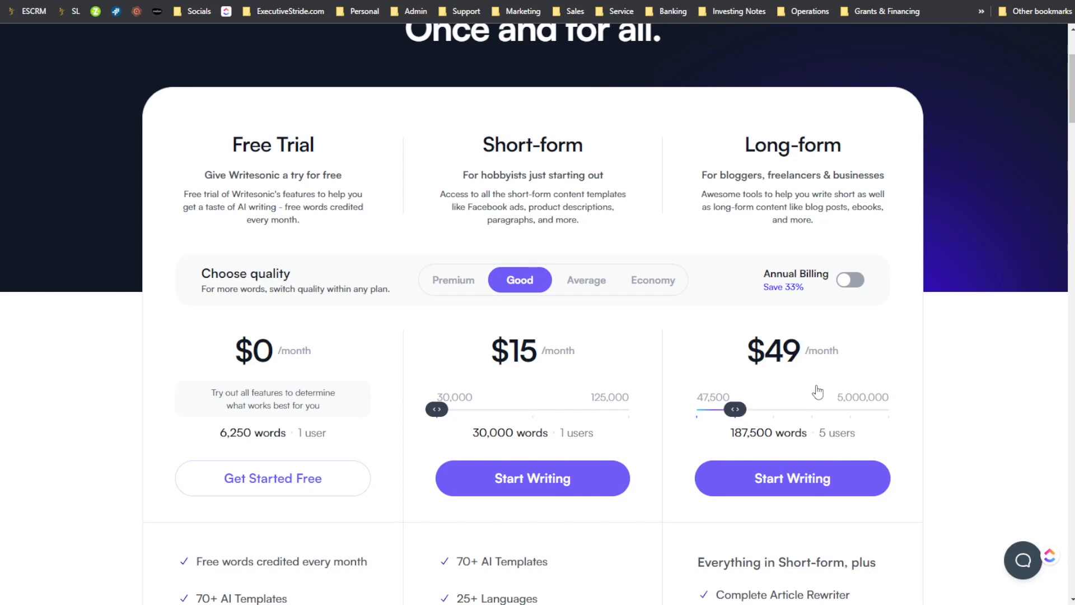
pyautogui.moveTo(737, 410); pyautogui.dragTo(648, 399)
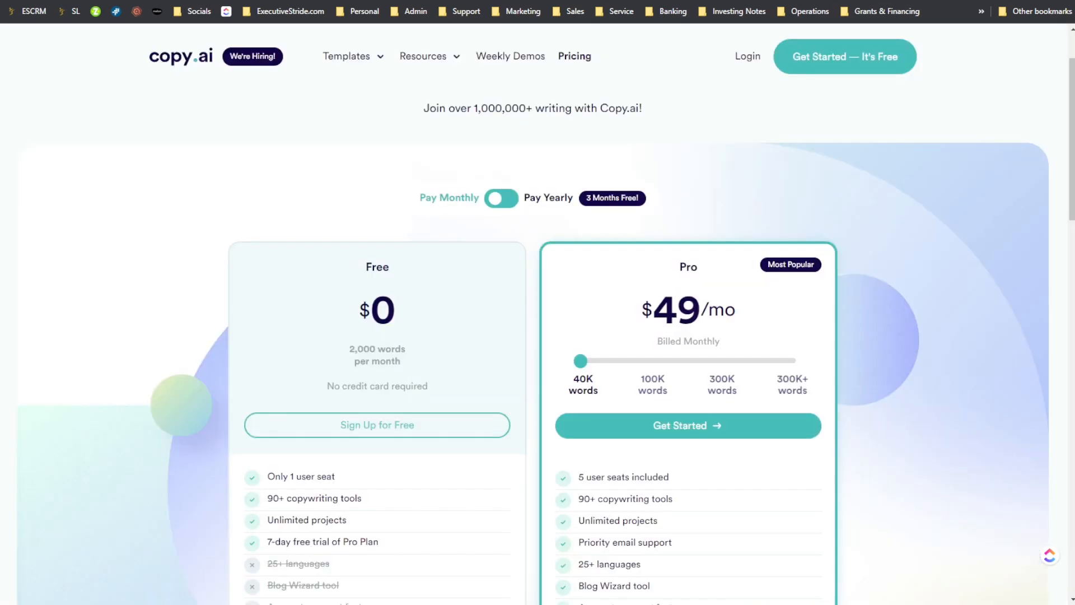
# - Switch to Copy.ai's pricing page and review the Free and Pro plans' monthly prices, word limits and features
pyautogui.scroll(-2, 464, 228)
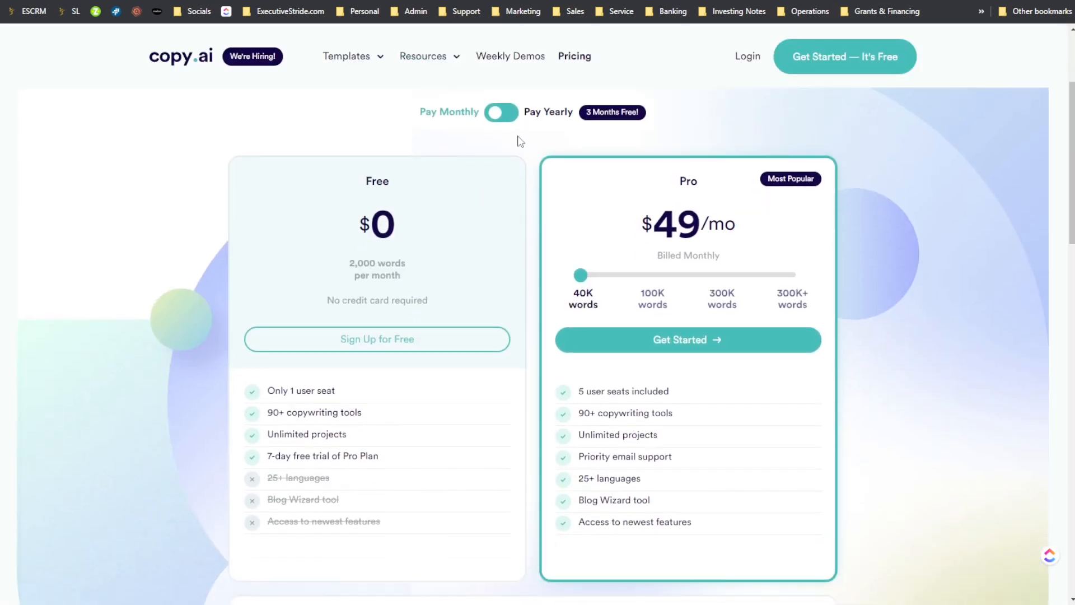
pyautogui.scroll(2, 508, 163)
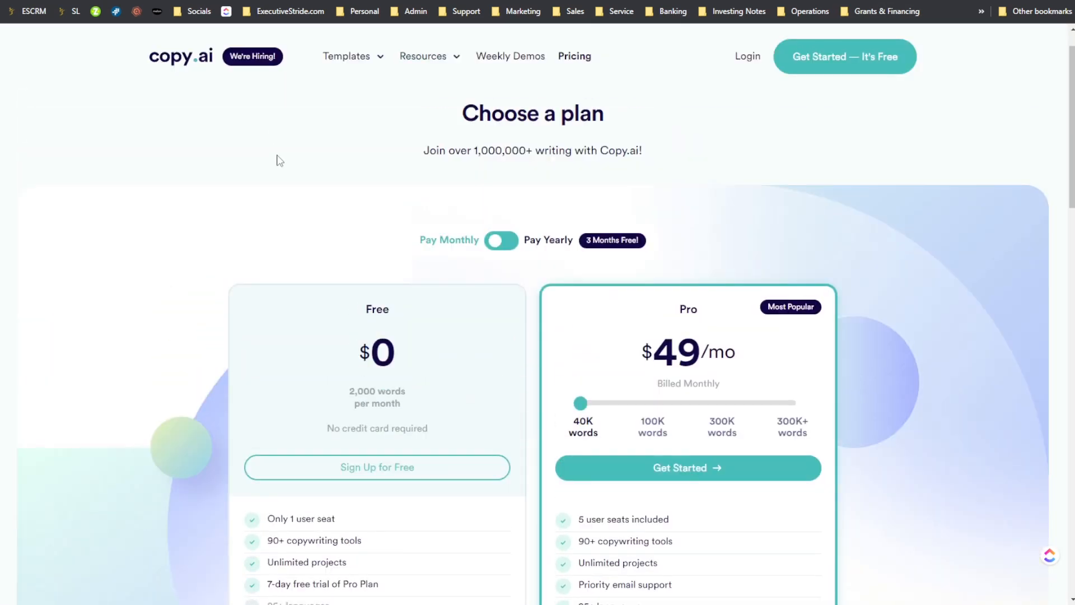
pyautogui.scroll(-5, 548, 285)
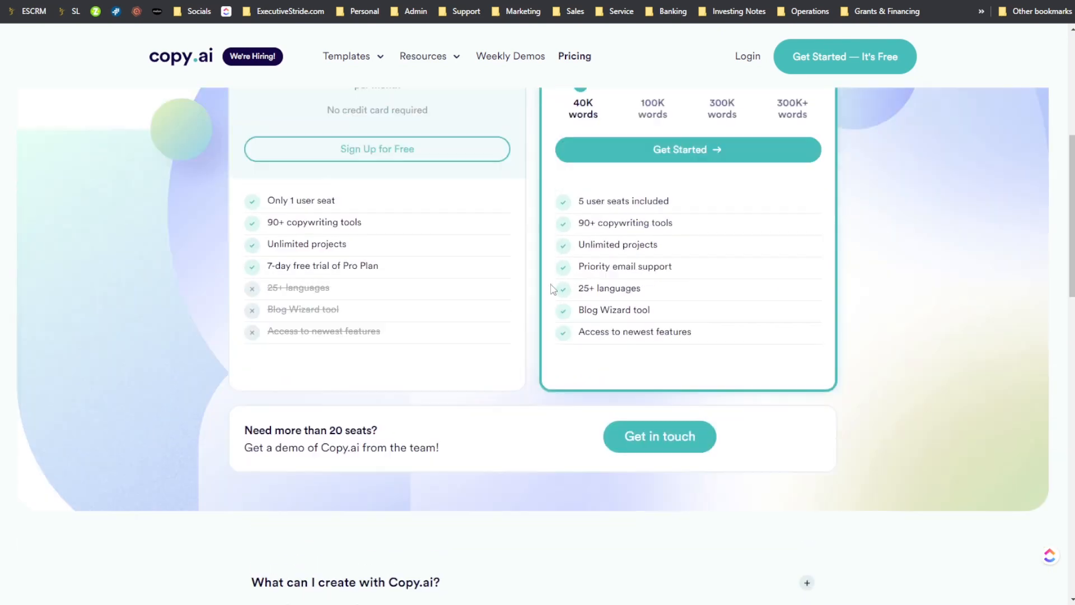
pyautogui.scroll(4, 553, 289)
pyautogui.scroll(-5, 553, 289)
pyautogui.scroll(8, 552, 288)
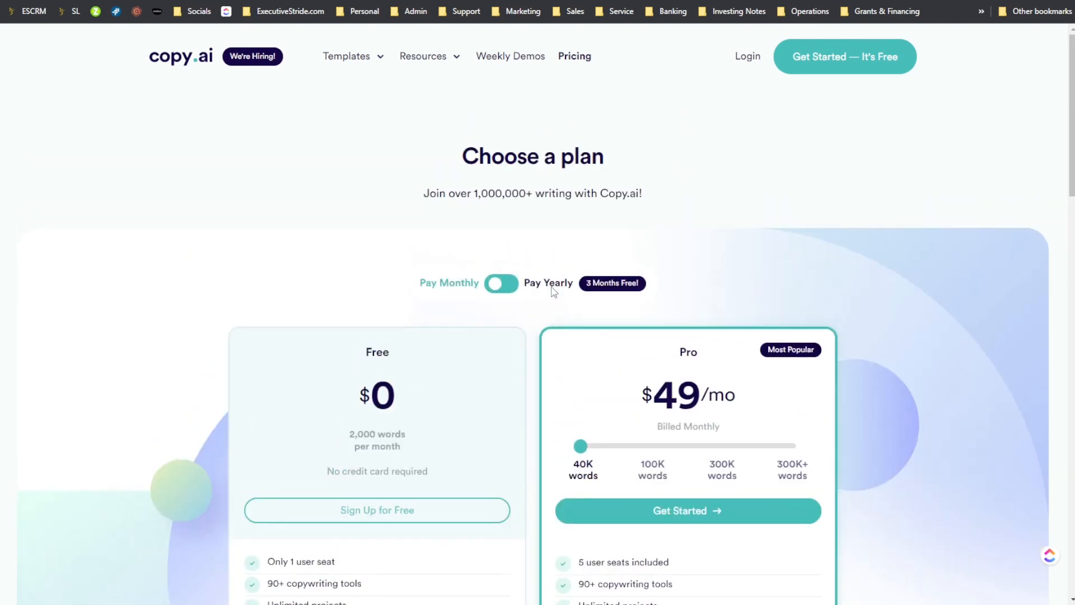
pyautogui.scroll(-2, 545, 298)
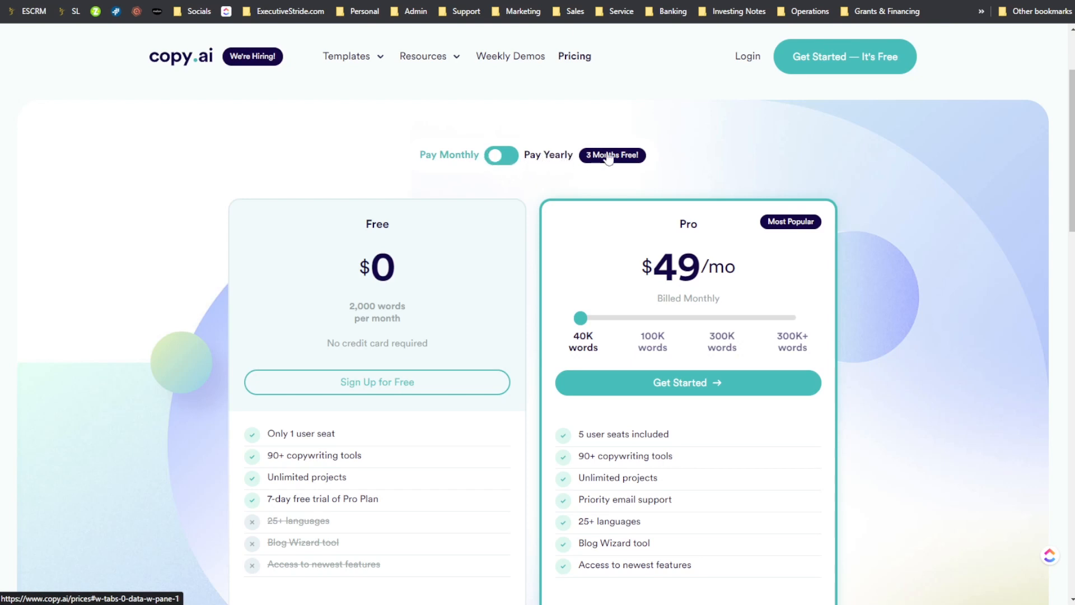
# - Preview Copy.ai's yearly pricing, return the billing to monthly, and check the Pro plan's monthly price
pyautogui.click(507, 168)
pyautogui.moveTo(535, 157); pyautogui.dragTo(518, 160)
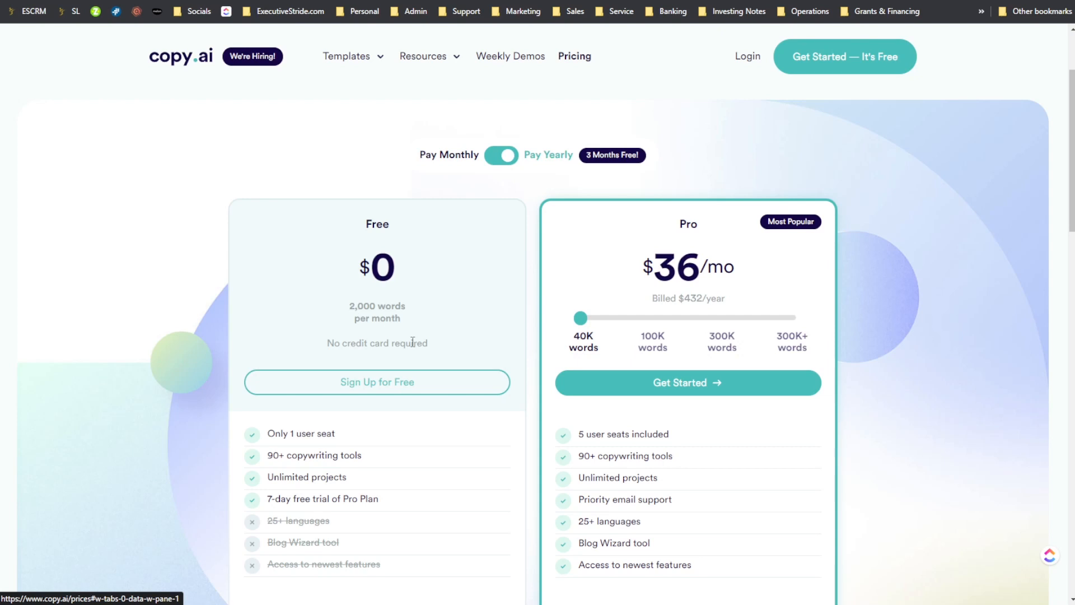
pyautogui.click(489, 161)
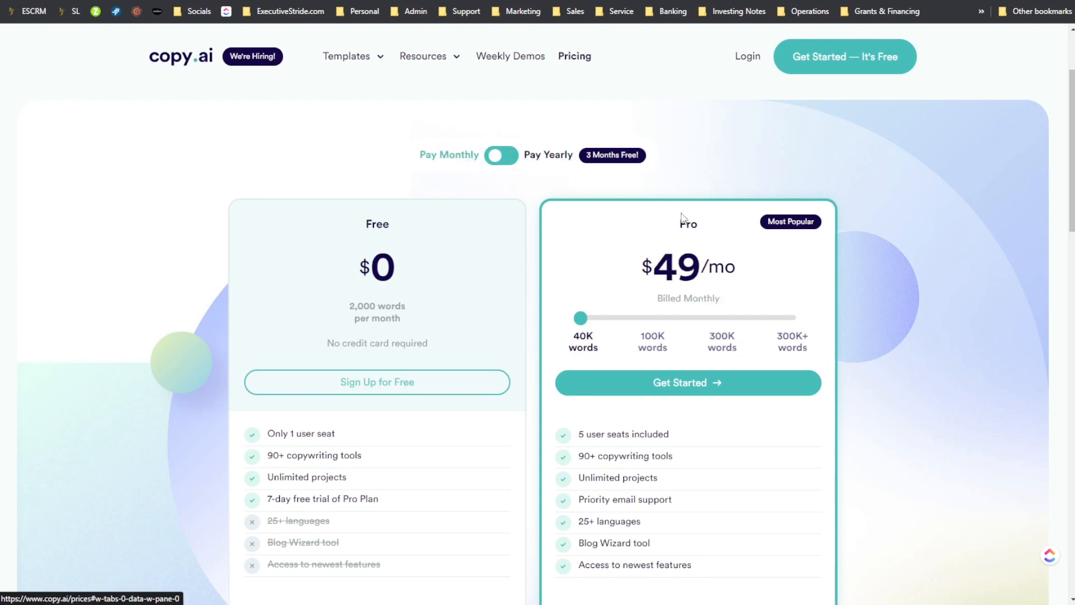
pyautogui.moveTo(696, 223); pyautogui.dragTo(799, 286)
pyautogui.click(576, 334)
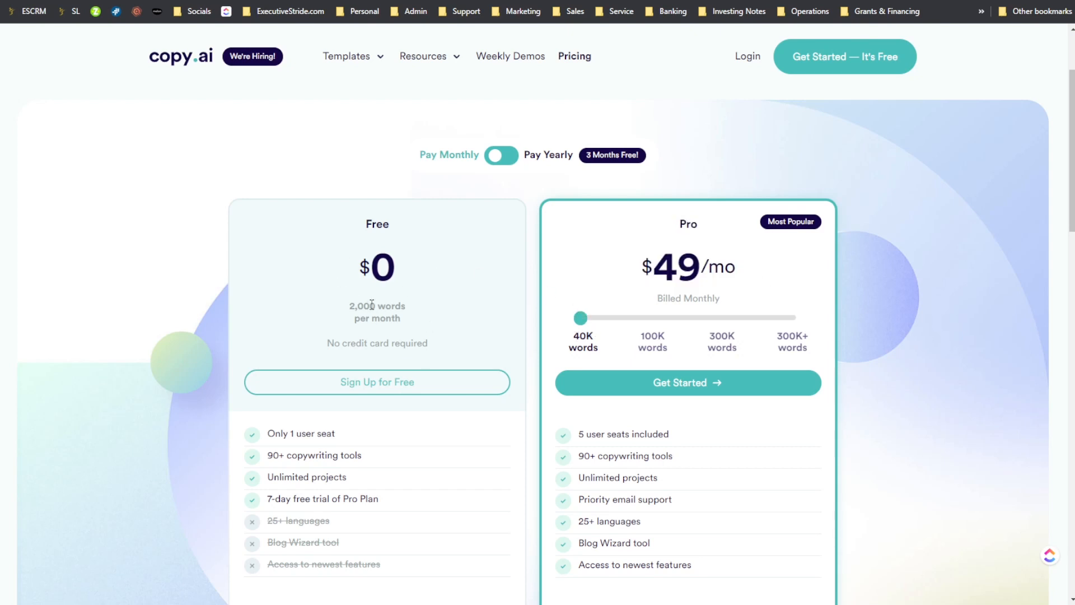
# - Examine the Free plan's monthly word limit and features, including the Pro trial, languages and Blog Wizard tool entries
pyautogui.moveTo(372, 304); pyautogui.dragTo(365, 220)
pyautogui.click(439, 319)
pyautogui.scroll(-2, 386, 331)
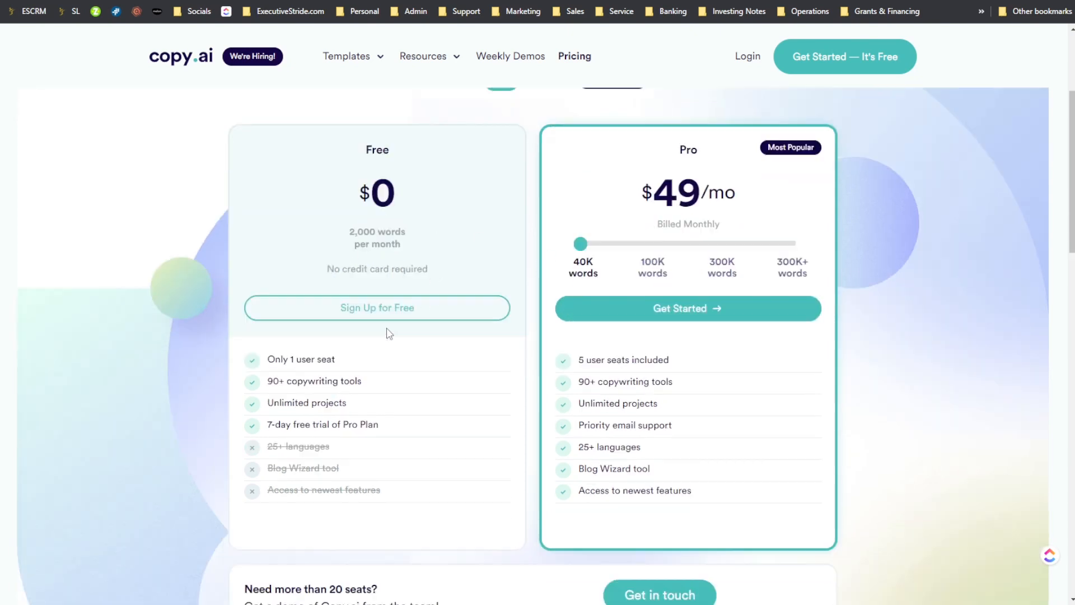
pyautogui.moveTo(291, 304); pyautogui.dragTo(328, 304)
pyautogui.moveTo(266, 327); pyautogui.dragTo(371, 331)
pyautogui.click(360, 351)
pyautogui.moveTo(262, 350); pyautogui.dragTo(367, 358)
pyautogui.moveTo(276, 374); pyautogui.dragTo(399, 383)
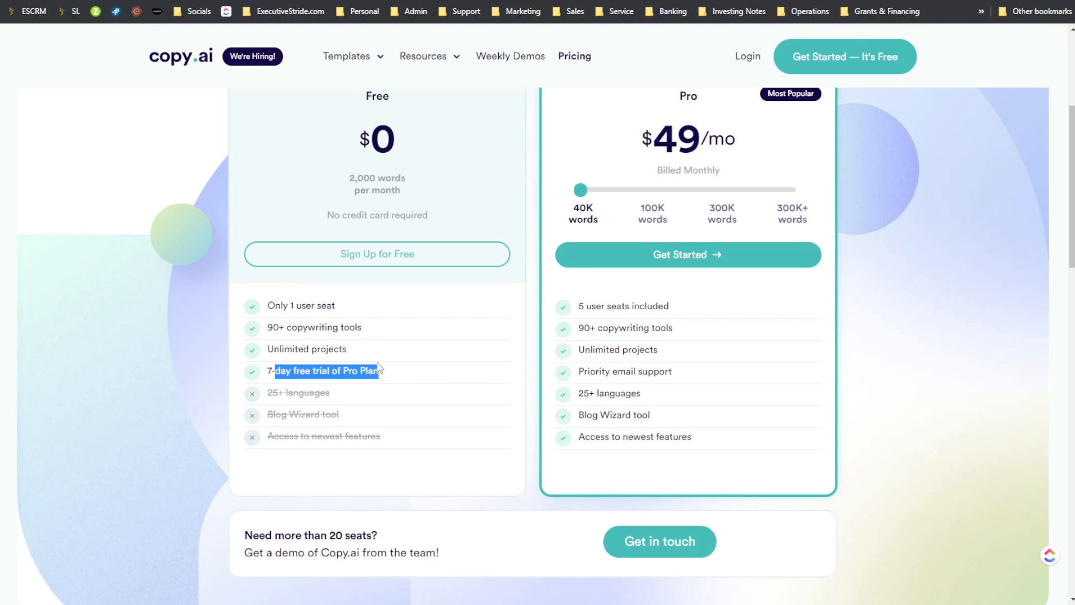
pyautogui.scroll(1, 288, 386)
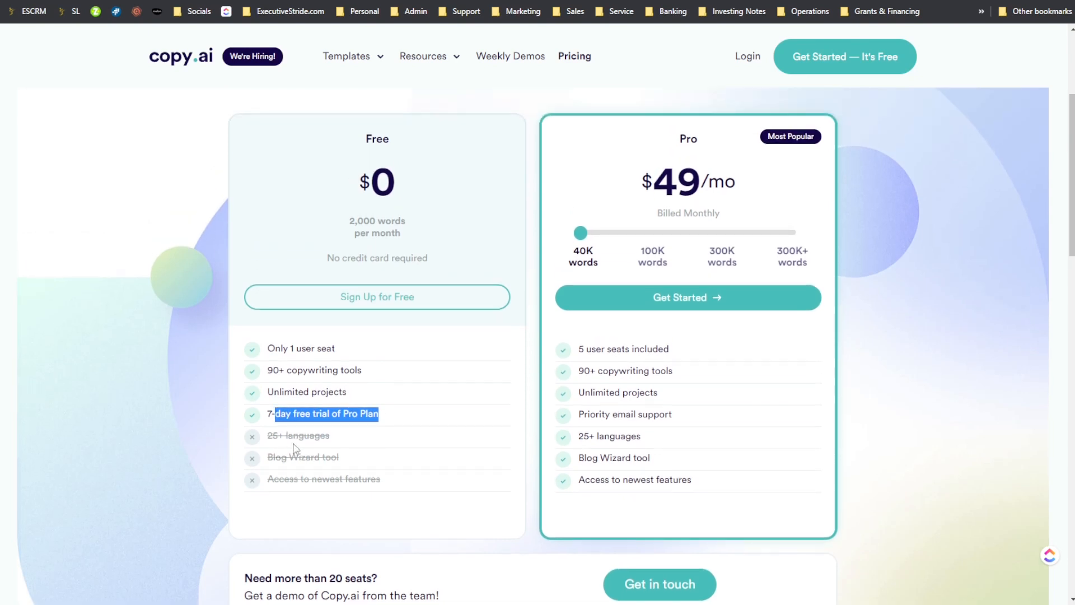
pyautogui.moveTo(292, 443); pyautogui.dragTo(329, 441)
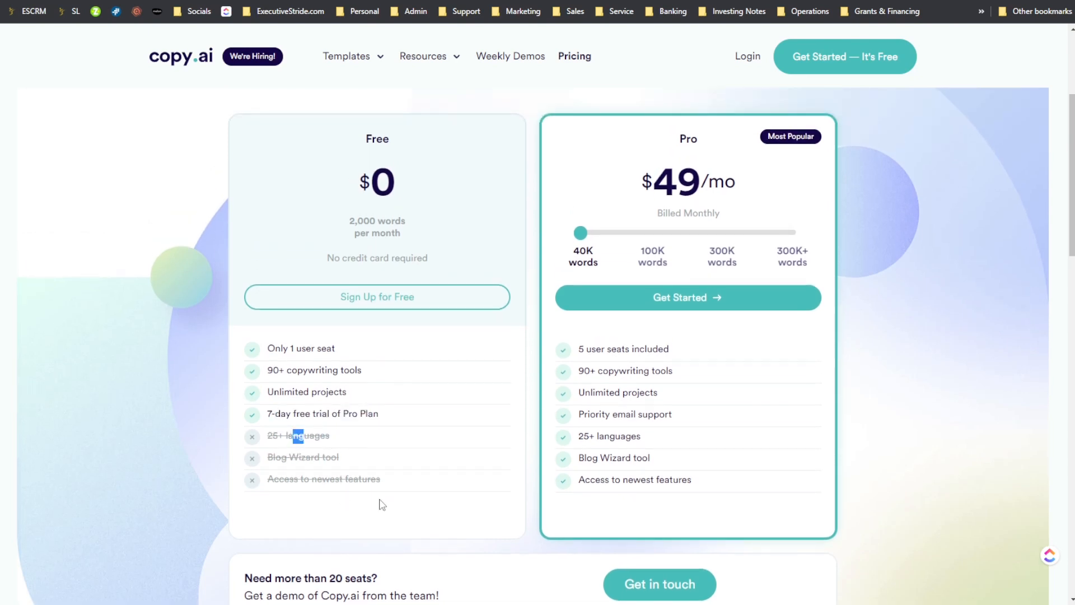
pyautogui.moveTo(346, 467); pyautogui.dragTo(271, 454)
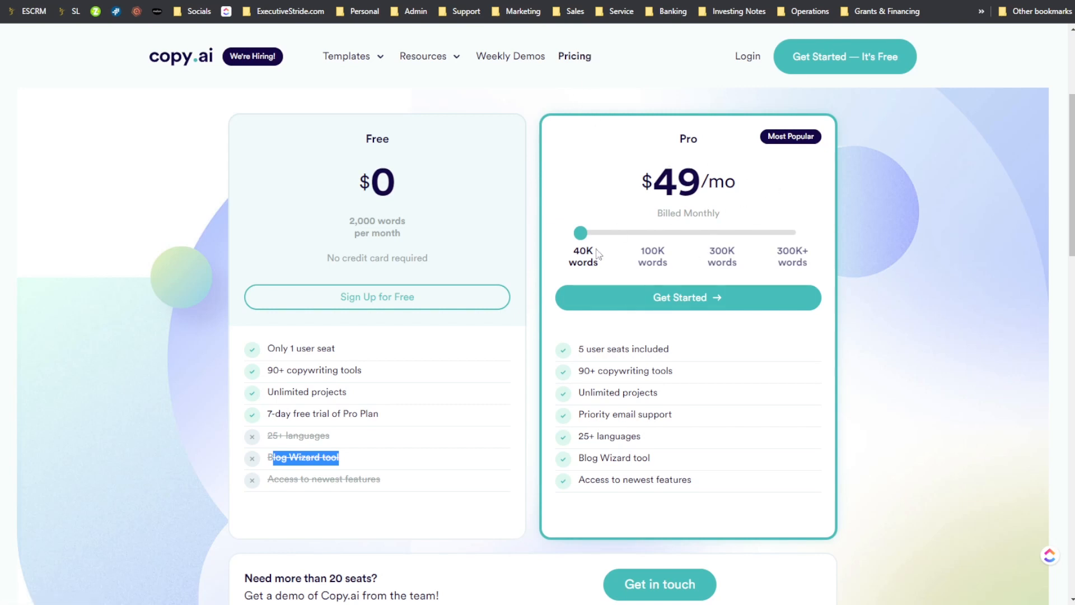
# - Review the Pro plan's features at the 40K-word tier, including user seats, Blog Wizard tool and languages
pyautogui.moveTo(574, 250); pyautogui.dragTo(587, 245)
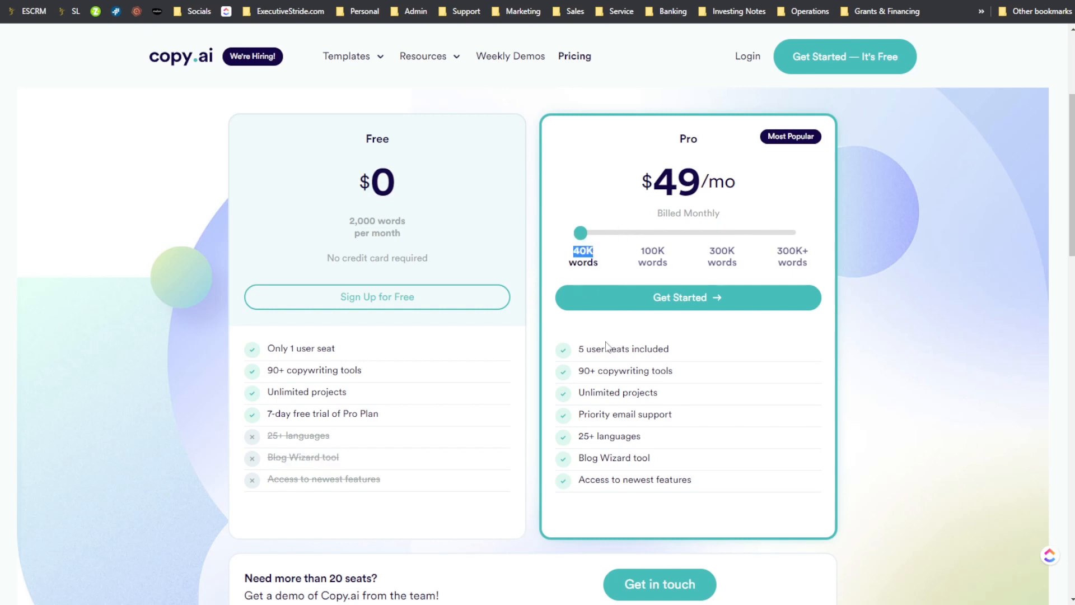
pyautogui.moveTo(606, 350); pyautogui.dragTo(693, 358)
pyautogui.moveTo(585, 479); pyautogui.dragTo(703, 484)
pyautogui.moveTo(594, 456); pyautogui.dragTo(646, 456)
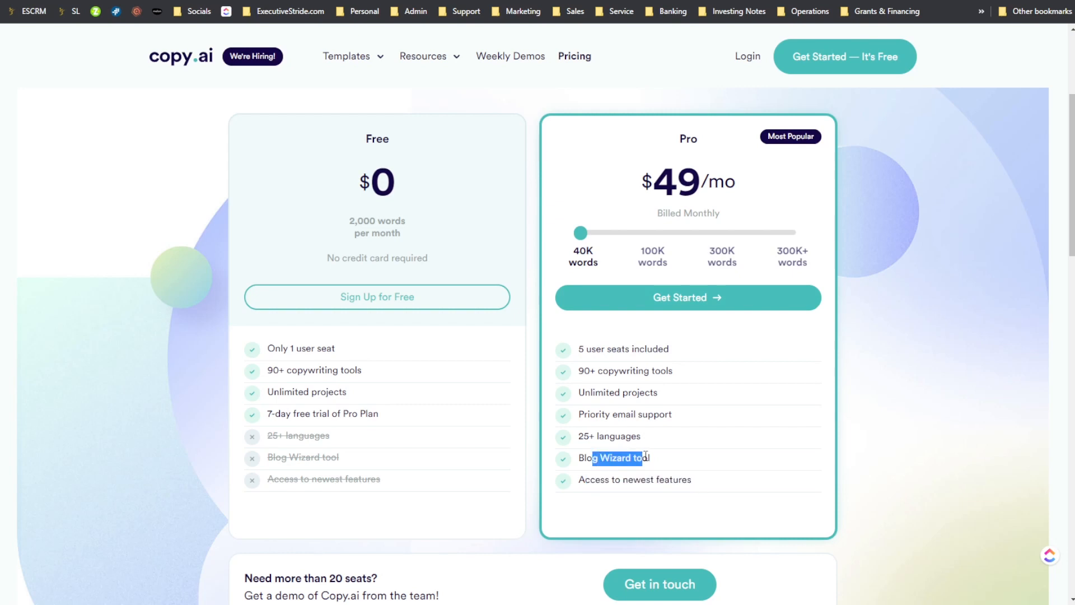
pyautogui.click(596, 437)
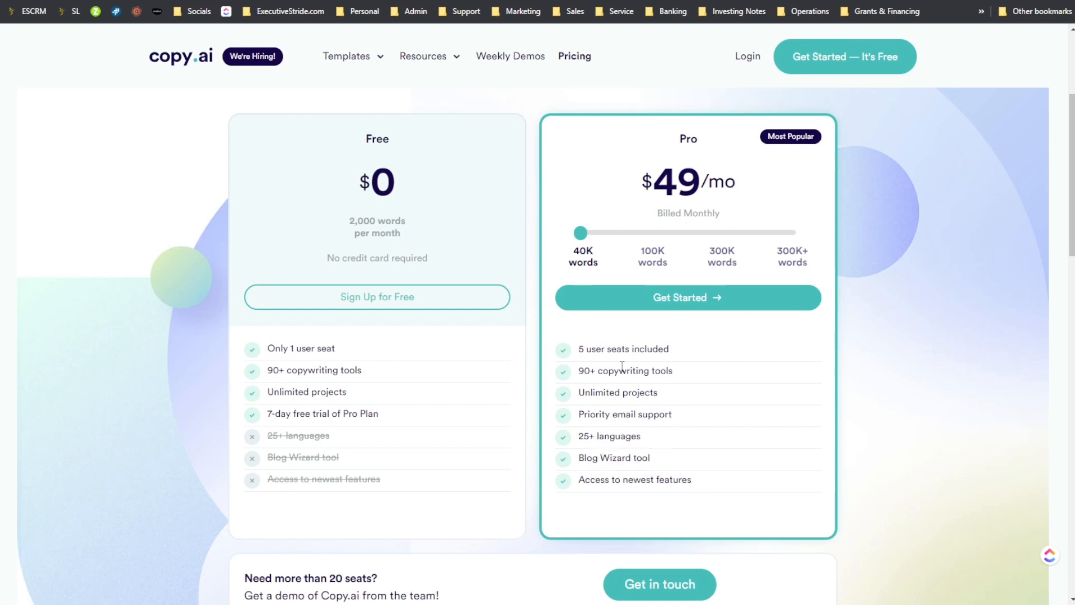
# - Compare the Pro plan's monthly pricing at 100K, 300K and 300K+ words, then return it to 40K words
pyautogui.moveTo(579, 231); pyautogui.dragTo(652, 234)
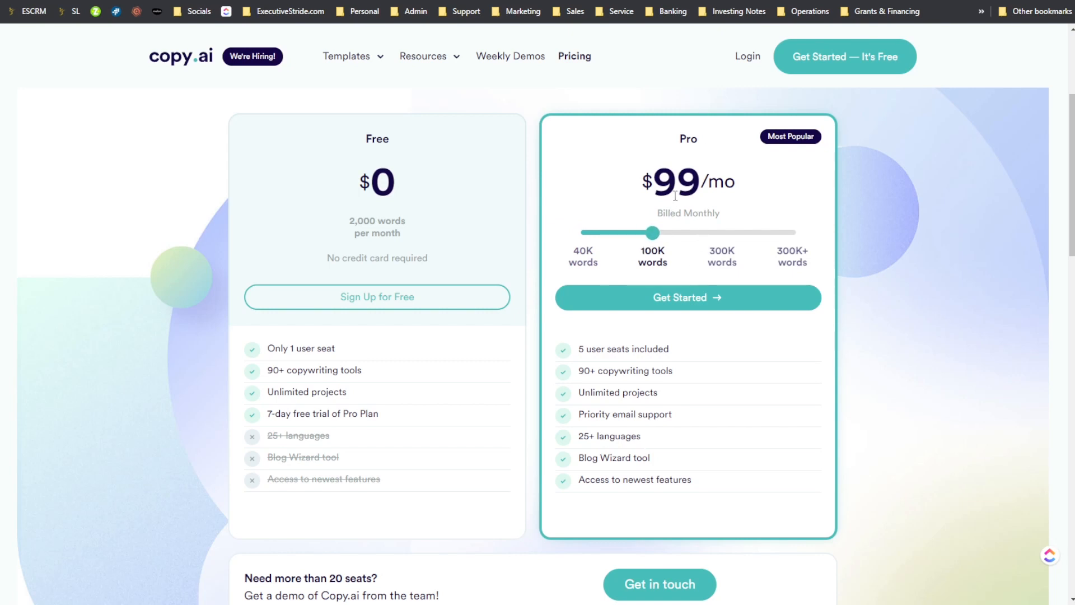
pyautogui.moveTo(665, 238); pyautogui.dragTo(746, 235)
pyautogui.moveTo(655, 231); pyautogui.dragTo(719, 226)
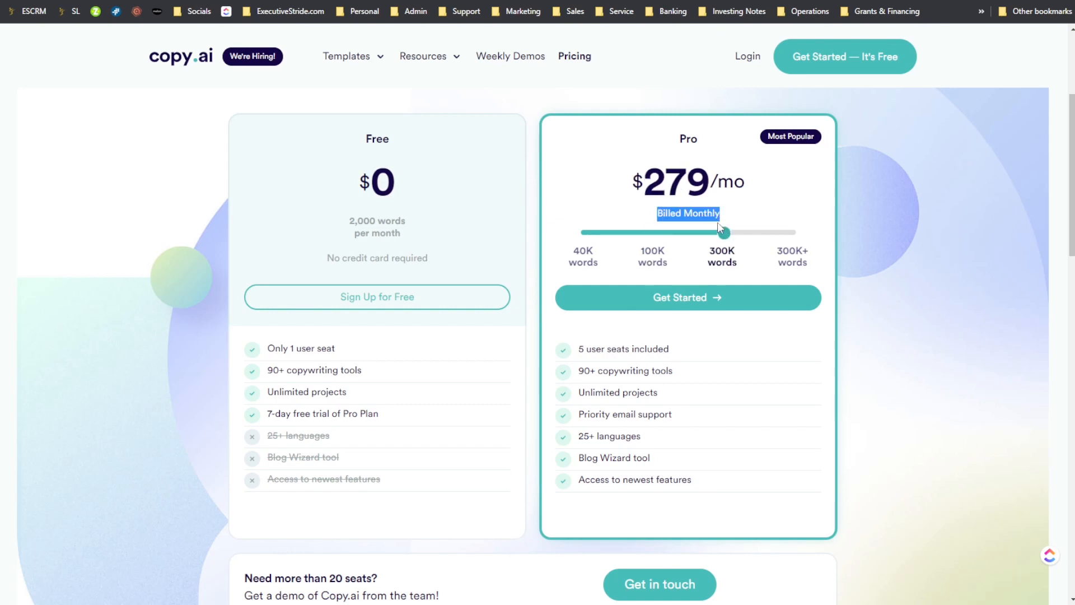
pyautogui.click(723, 198)
pyautogui.moveTo(689, 185); pyautogui.dragTo(733, 188)
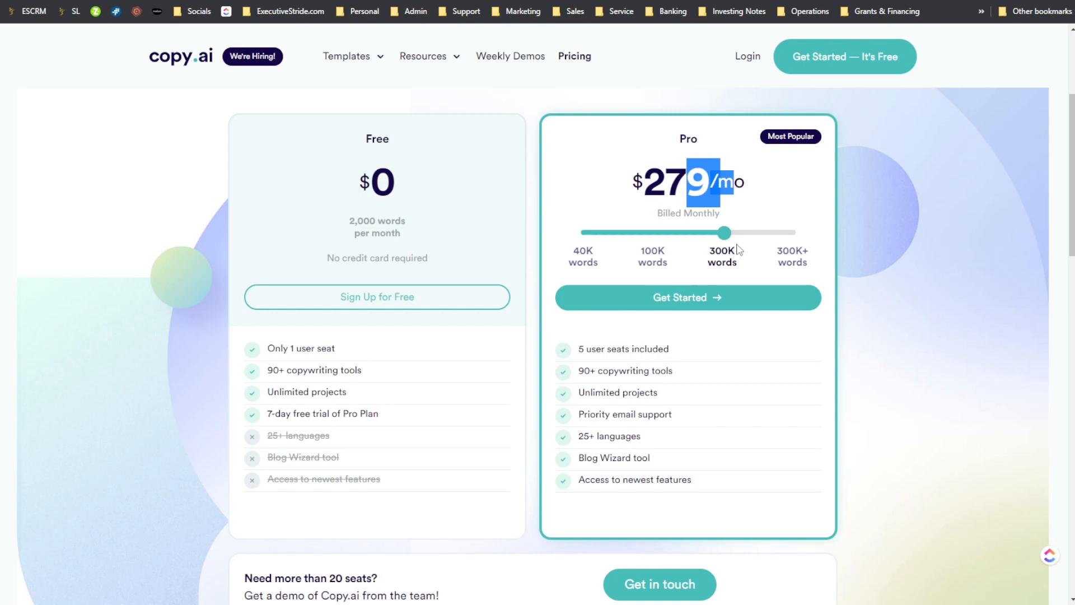
pyautogui.moveTo(725, 233); pyautogui.dragTo(795, 229)
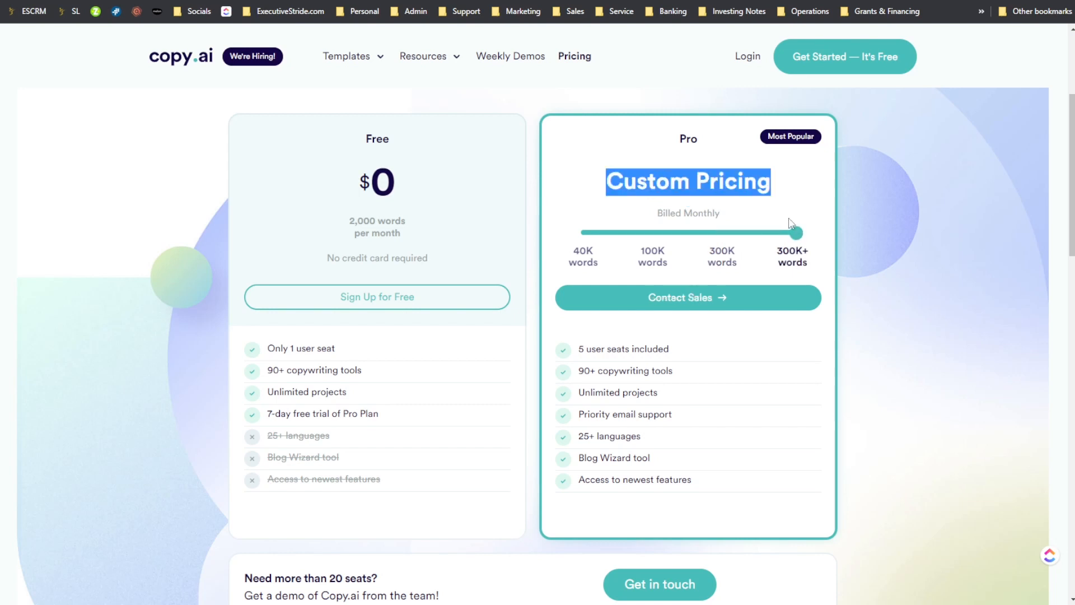
pyautogui.click(824, 197)
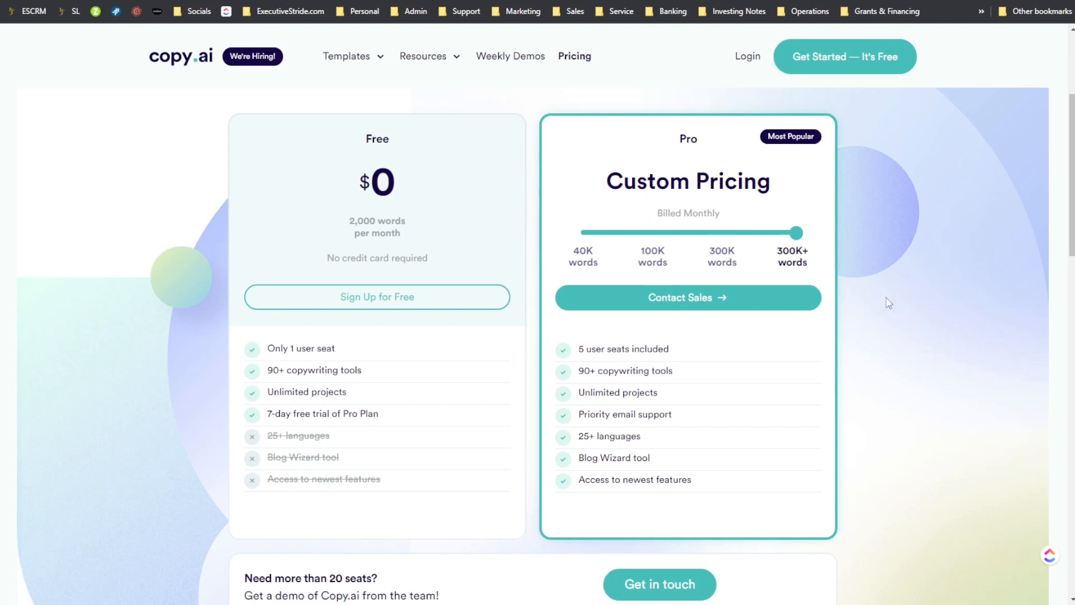
pyautogui.moveTo(782, 250); pyautogui.dragTo(556, 231)
pyautogui.click(638, 294)
# - Compare the price of Copy.ai's Pro plan with Writesonic's Long-form plan
pyautogui.scroll(2, 639, 295)
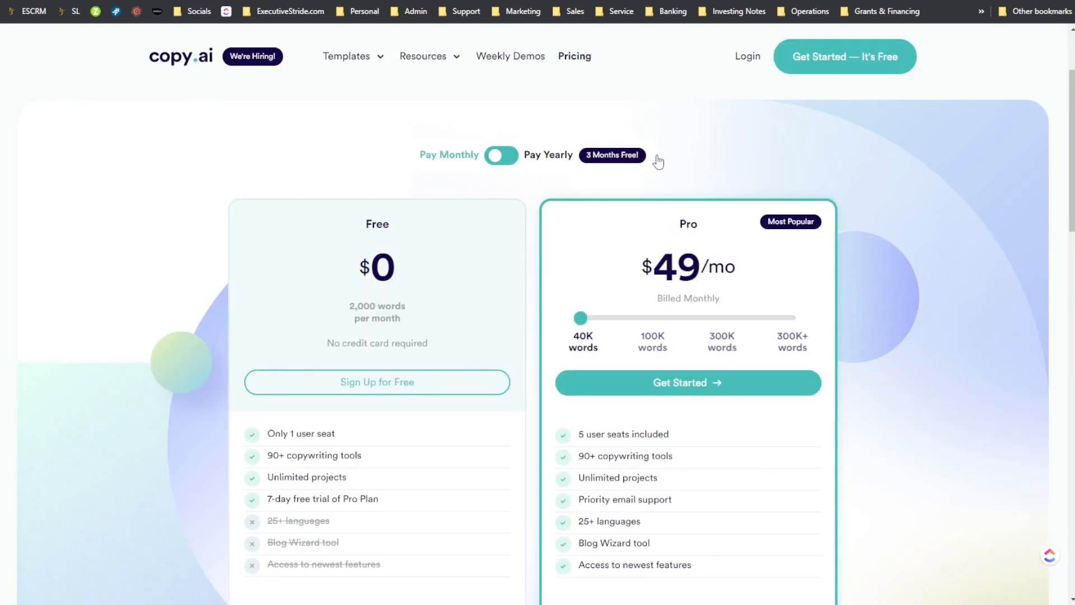
pyautogui.moveTo(700, 195); pyautogui.dragTo(726, 239)
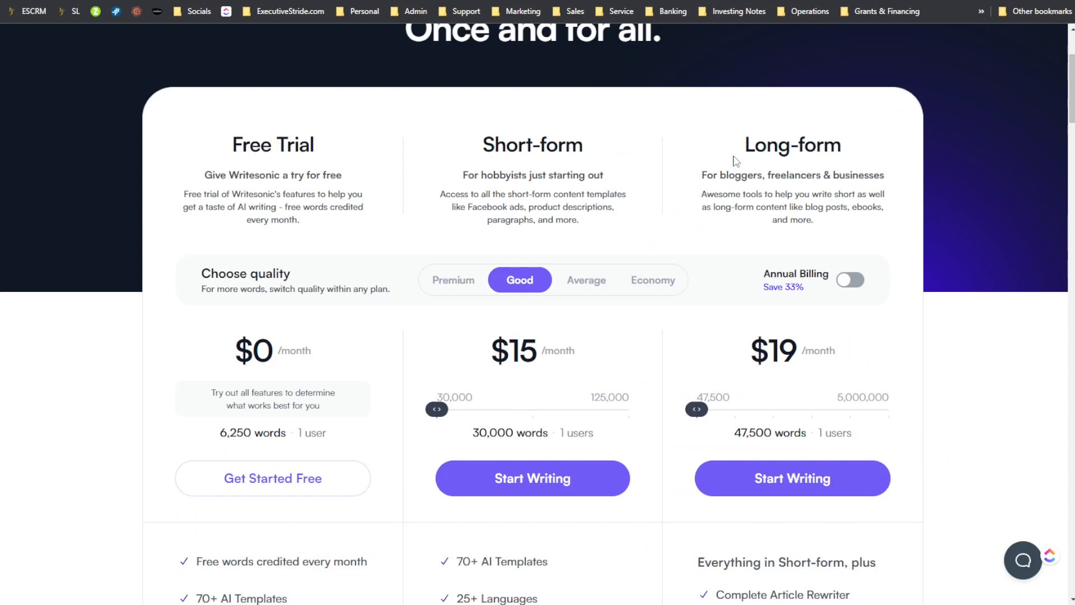
pyautogui.moveTo(737, 158); pyautogui.dragTo(823, 205)
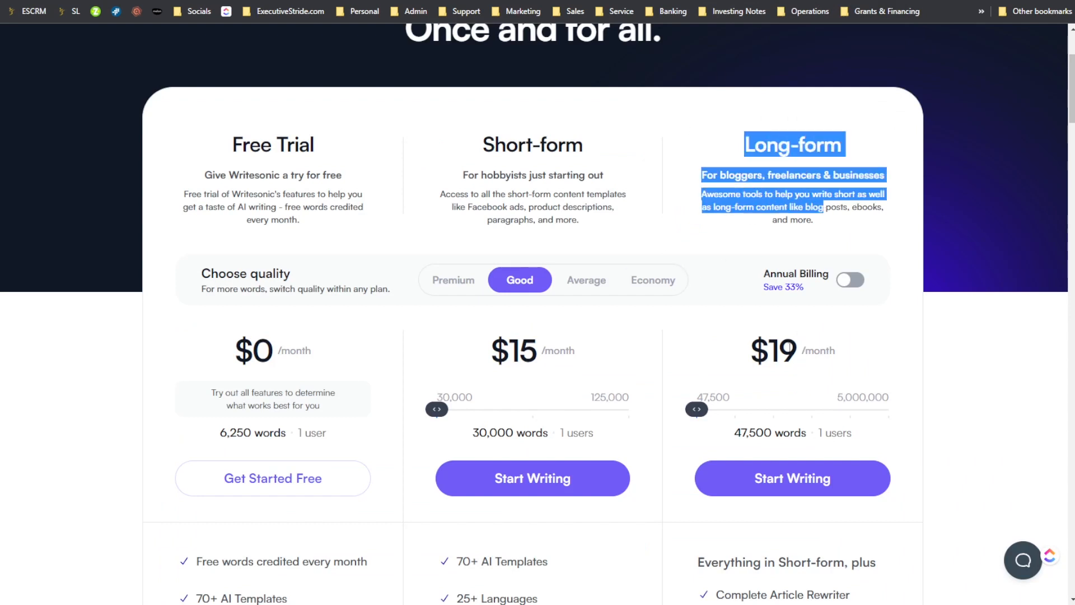
# - Examine which Writesonic plans include the AI Article Writer and the Sonic Editor
pyautogui.scroll(-2, 505, 68)
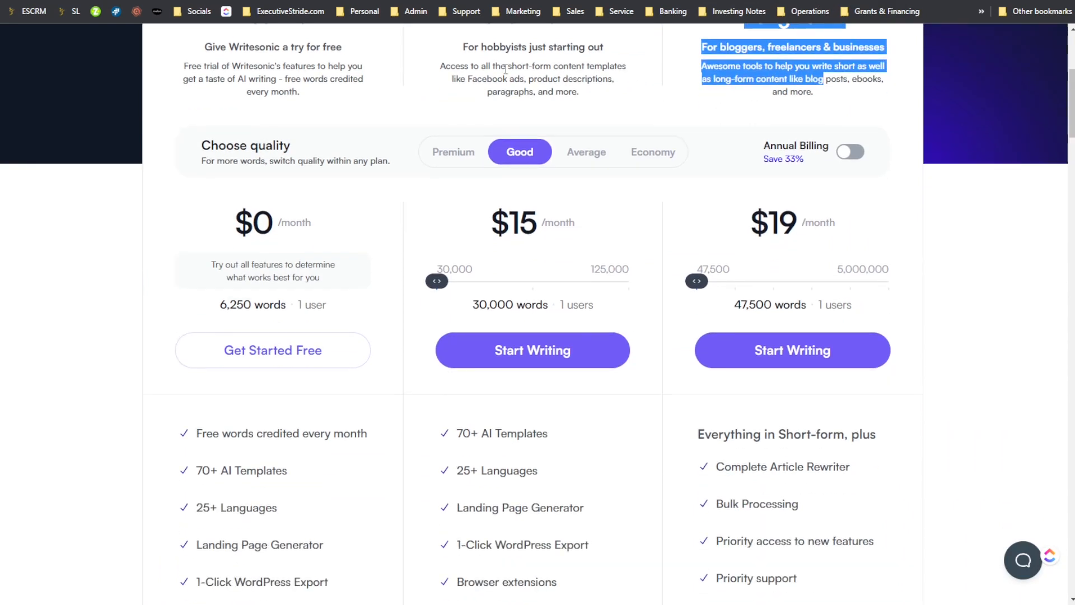
pyautogui.scroll(1, 537, 107)
pyautogui.scroll(-4, 496, 336)
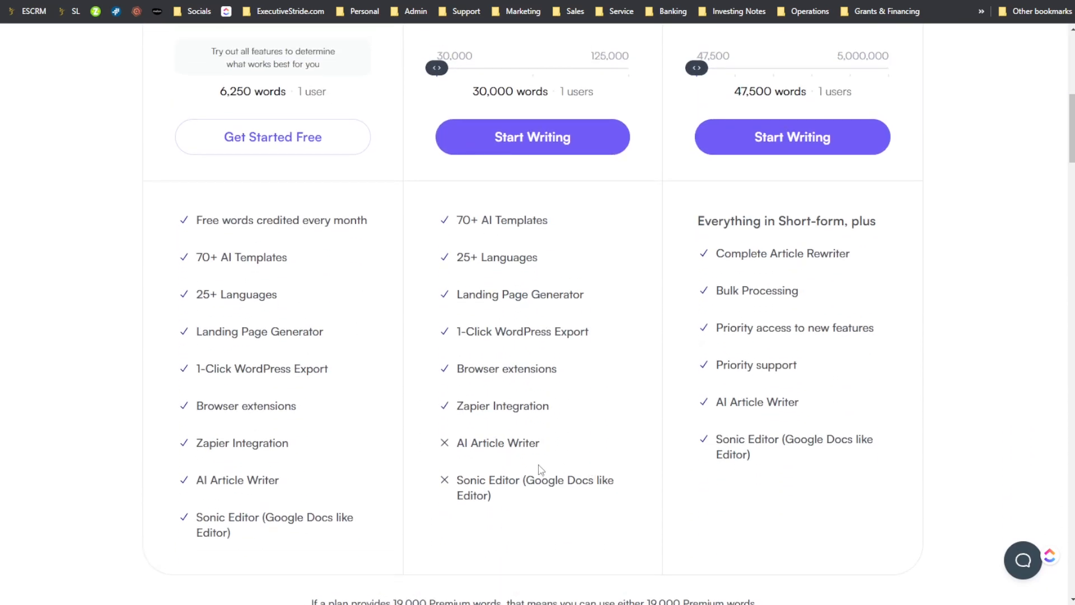
pyautogui.moveTo(495, 480); pyautogui.dragTo(601, 487)
pyautogui.scroll(2, 615, 491)
pyautogui.scroll(-2, 617, 491)
pyautogui.scroll(4, 620, 480)
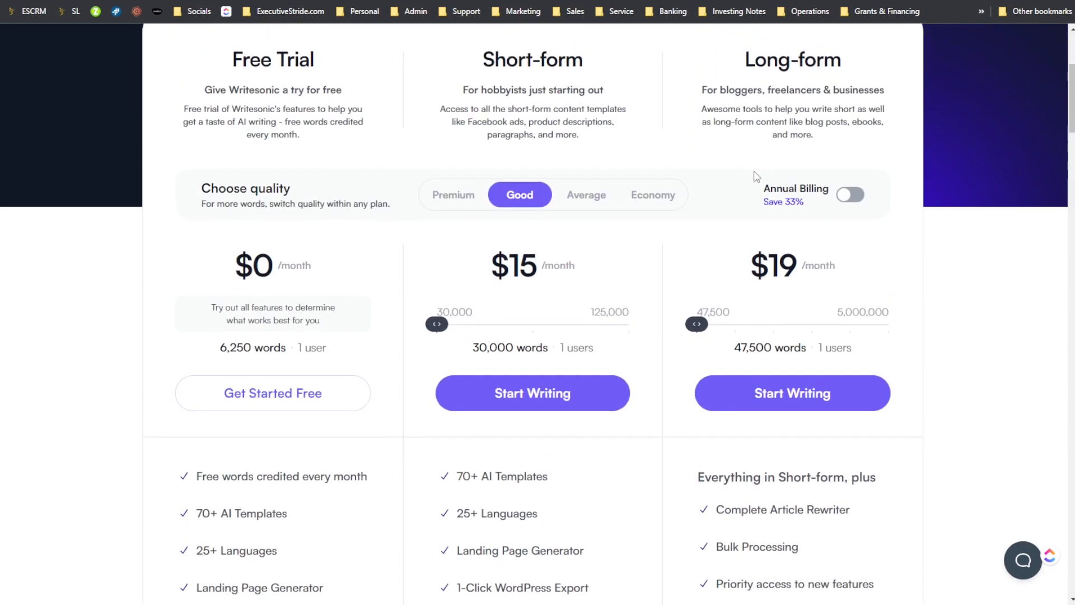
# - Check the Pro plan's features on Copy.ai's pricing page and return to Writesonic's pricing
pyautogui.click(633, 0)
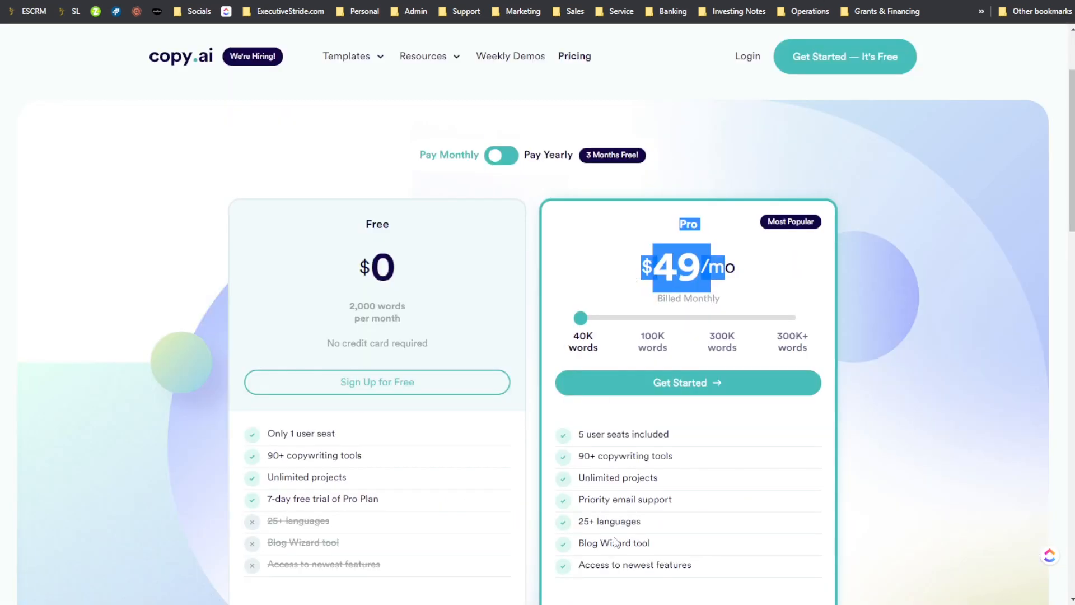
pyautogui.scroll(-1, 601, 512)
pyautogui.hotkey('ctrl', 'shift', 'Tab')
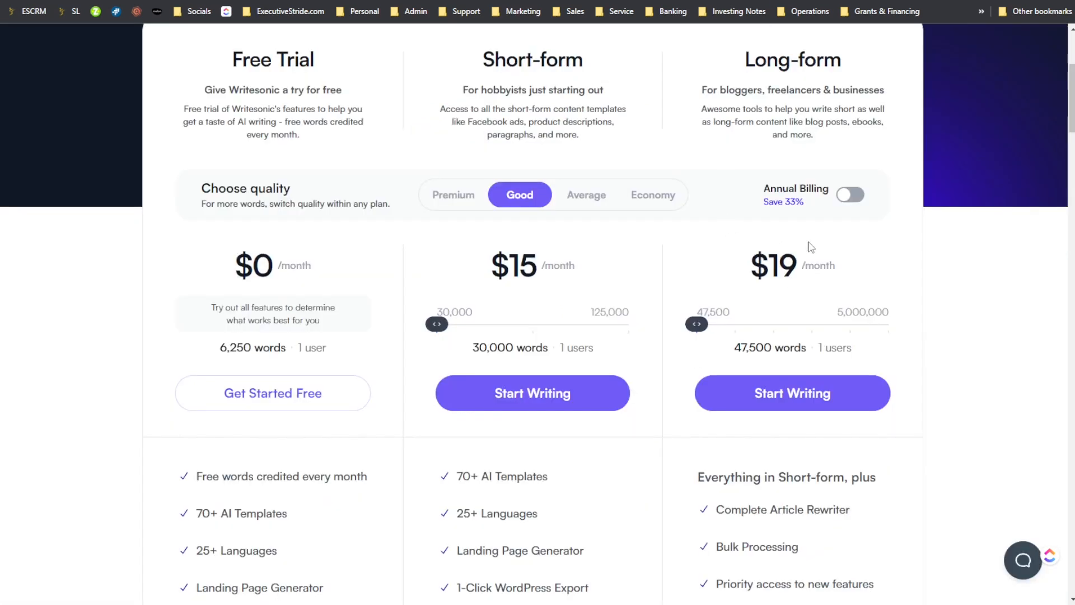
# - Preview Writesonic's Long-form plan at 187,500 Good-quality words and compare it with Copy.ai's Pro plan
pyautogui.scroll(-1, 788, 361)
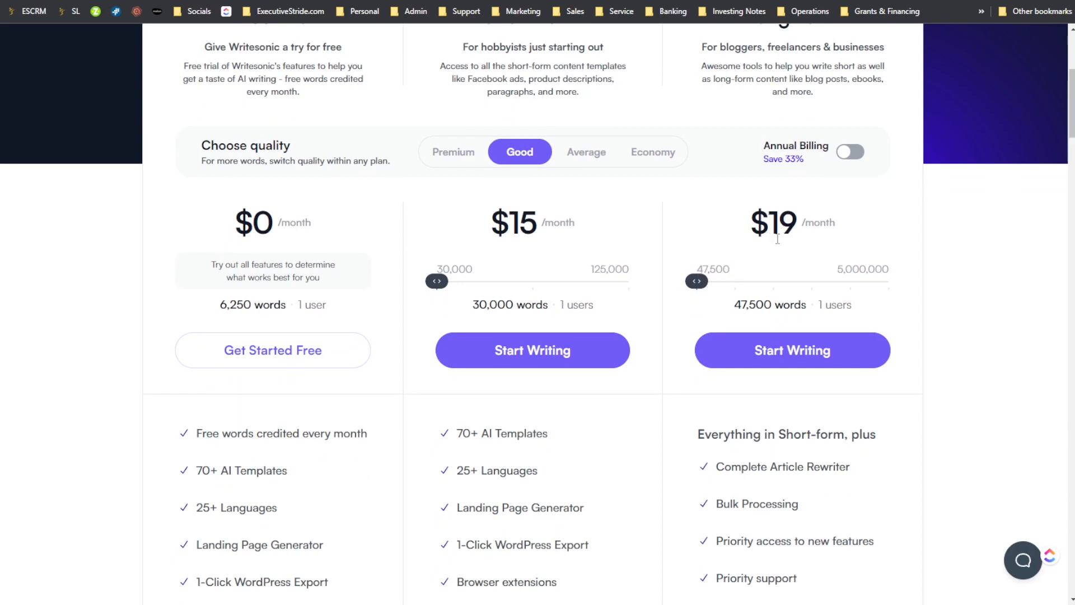
pyautogui.moveTo(698, 281); pyautogui.dragTo(734, 281)
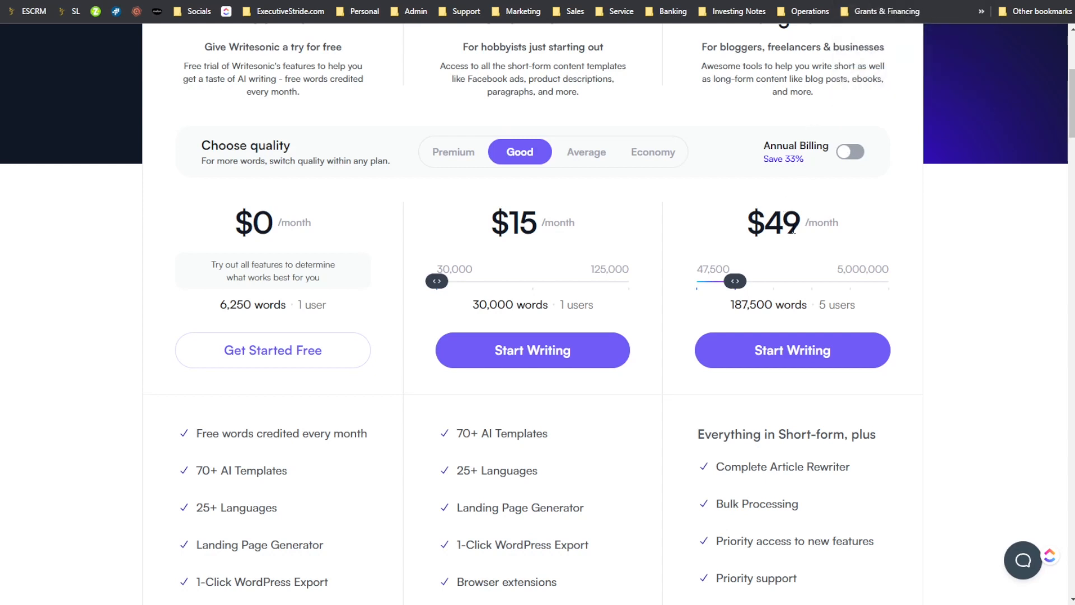
pyautogui.click(857, 1)
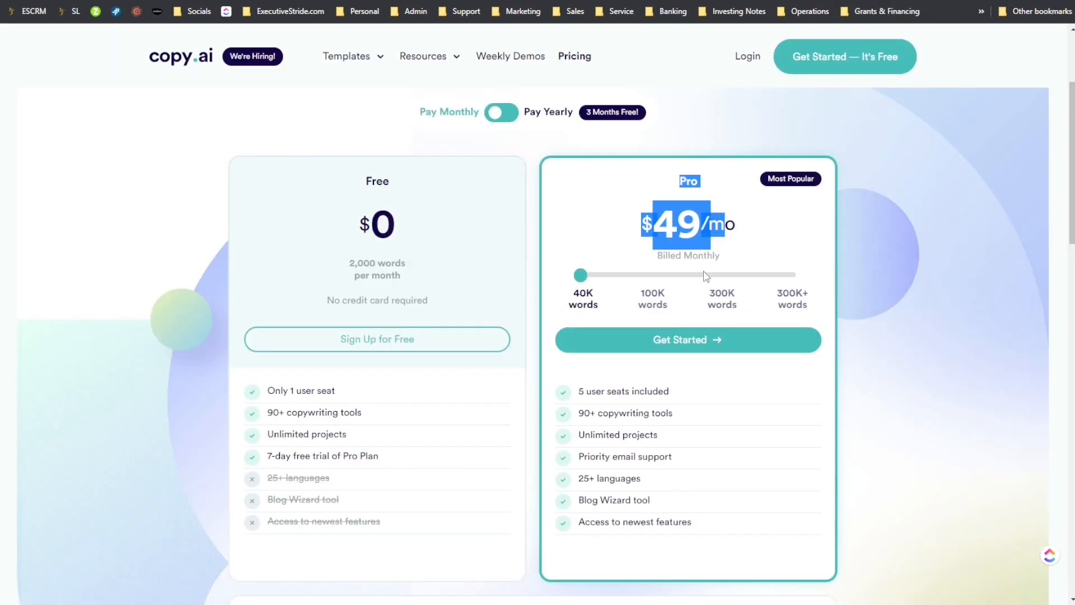
pyautogui.click(700, 202)
pyautogui.click(728, 1)
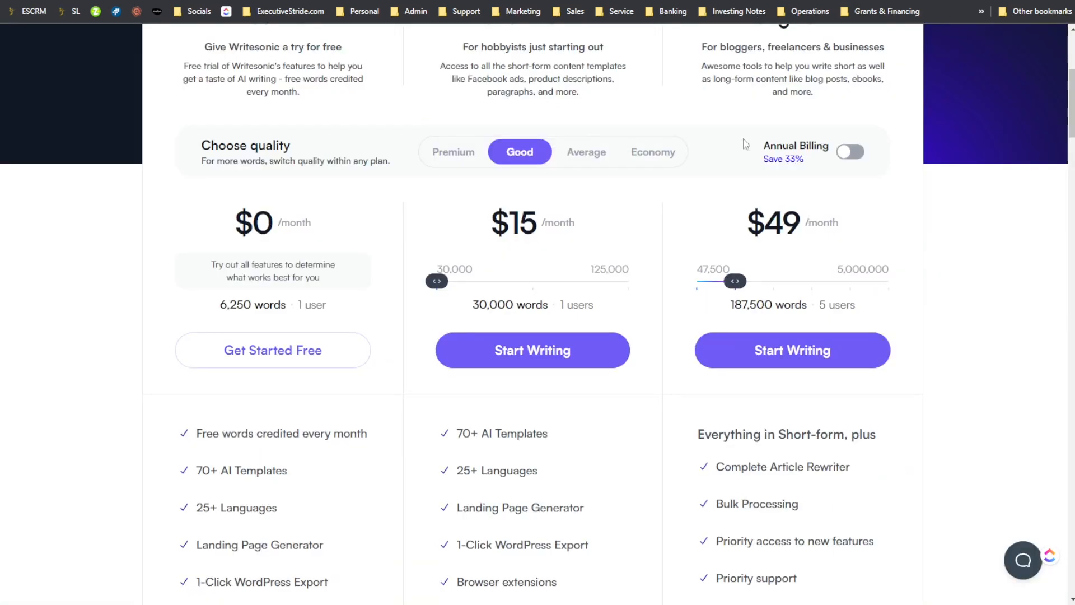
# - Return the Long-form plan to 47,500 words and compare it with Copy.ai's pricing again
pyautogui.moveTo(732, 283); pyautogui.dragTo(671, 287)
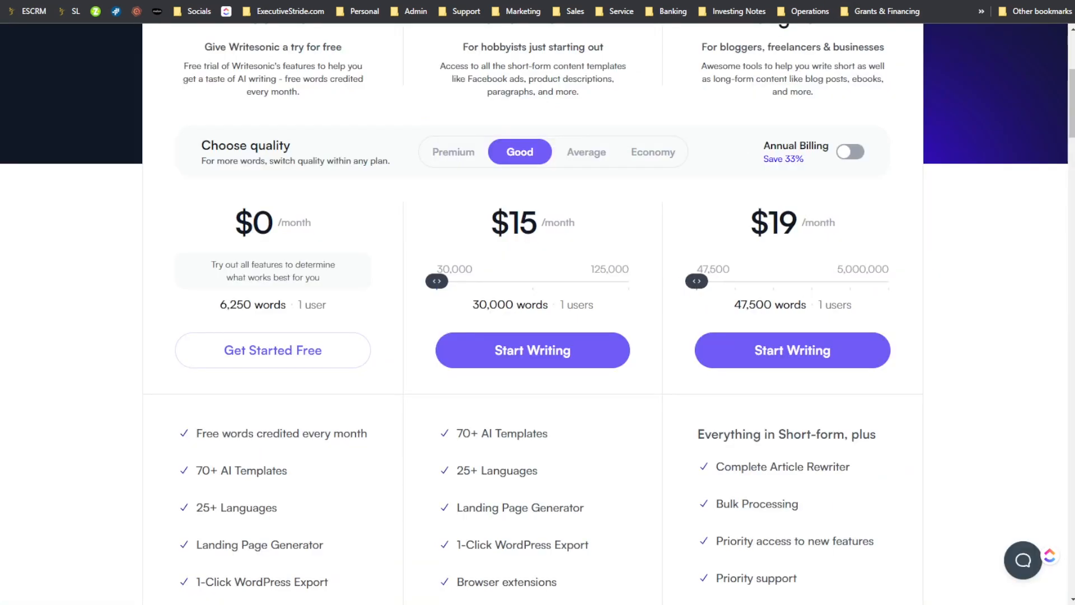
pyautogui.click(845, 2)
pyautogui.click(728, 1)
# - Set Writesonic's quality to Premium and compare its word allowances with Copy.ai's Pro plan
pyautogui.click(483, 161)
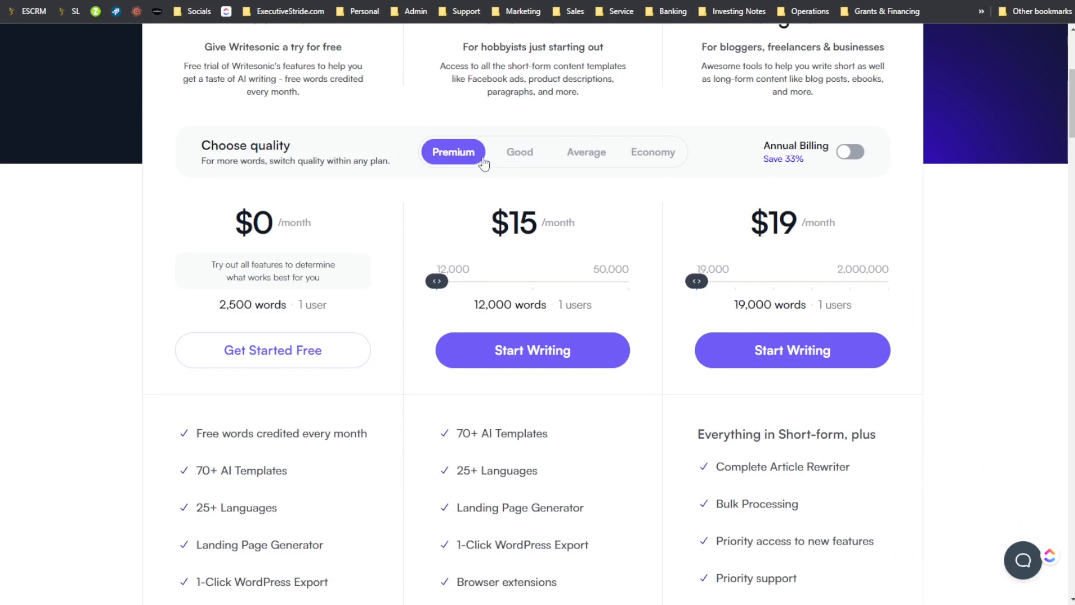
pyautogui.click(845, 1)
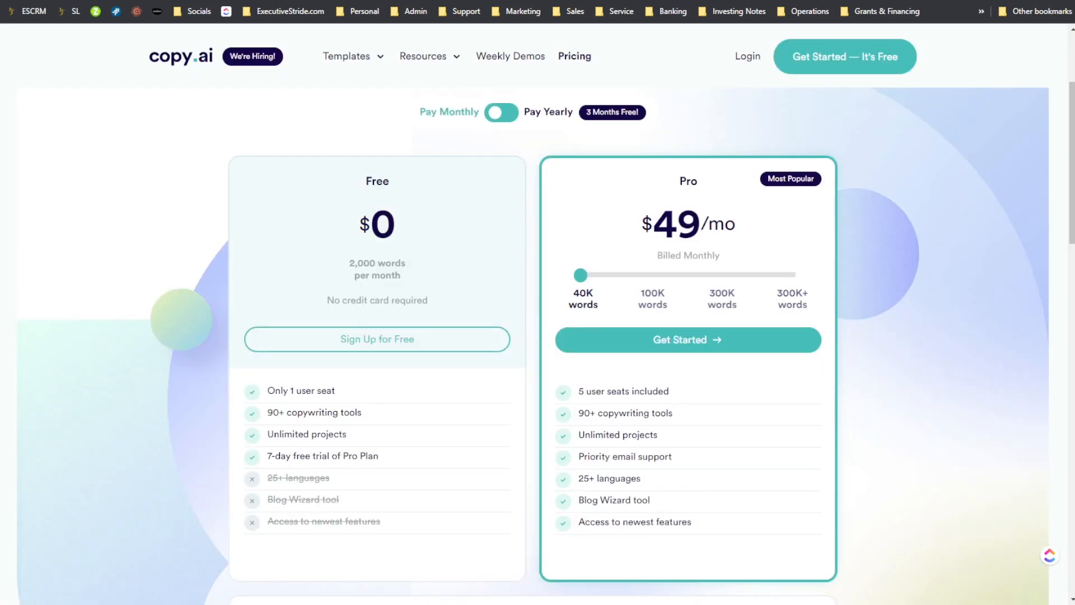
pyautogui.click(728, 1)
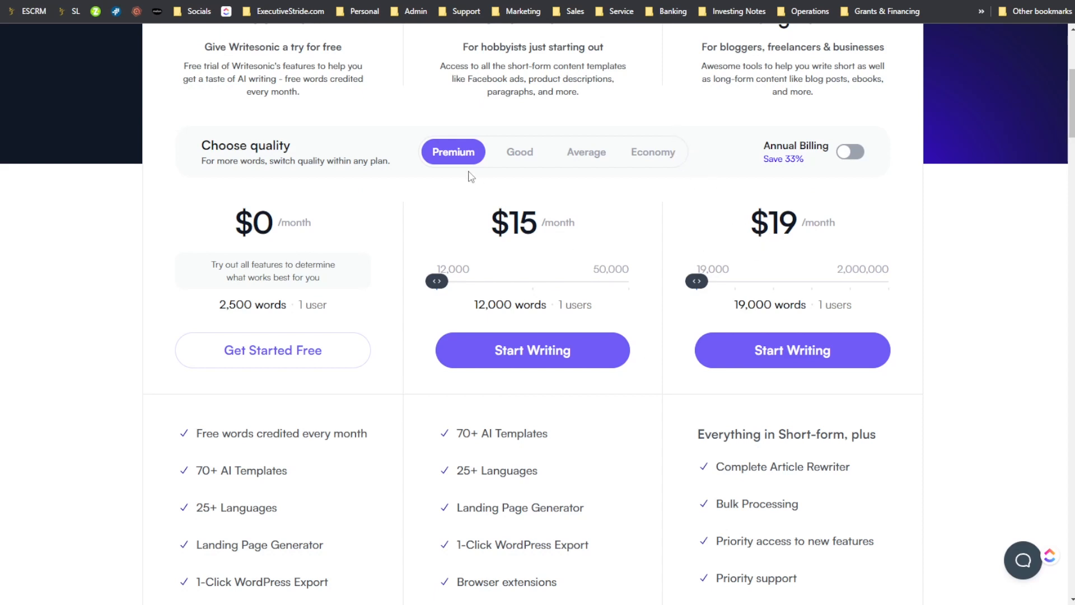
# - Set the Long-form plan to 75,000 Premium words and compare it with Copy.ai's Pro plan
pyautogui.moveTo(710, 283); pyautogui.dragTo(736, 281)
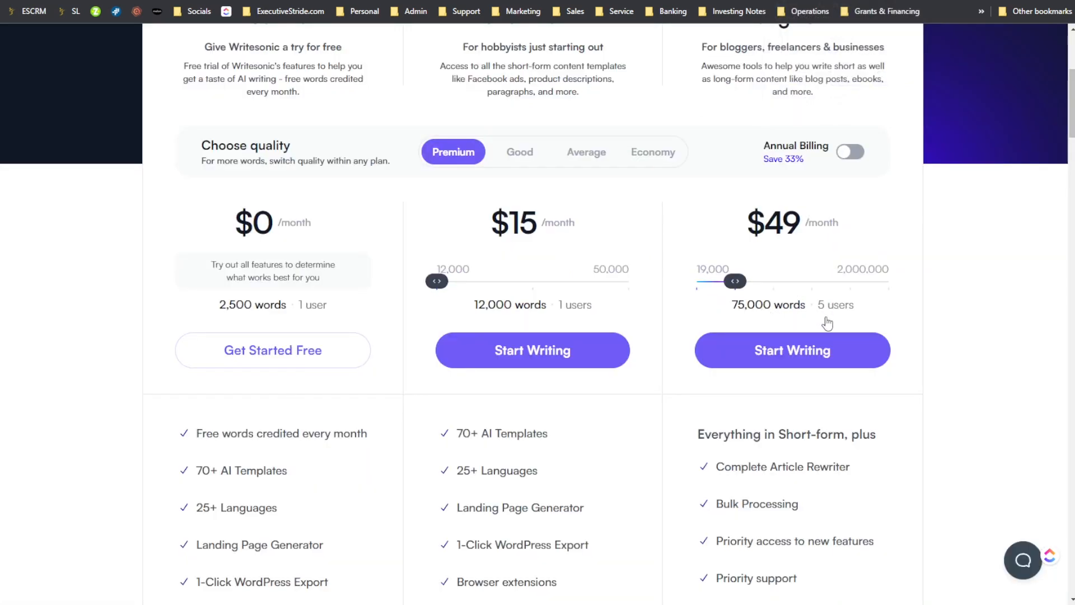
pyautogui.scroll(-2, 812, 484)
pyautogui.scroll(3, 814, 483)
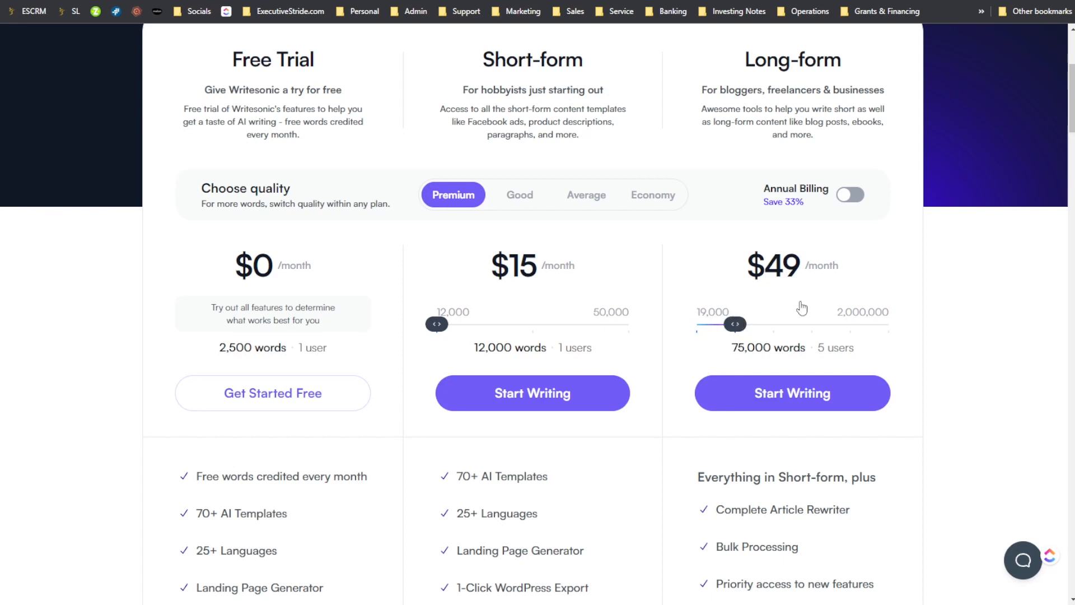
pyautogui.click(800, 1)
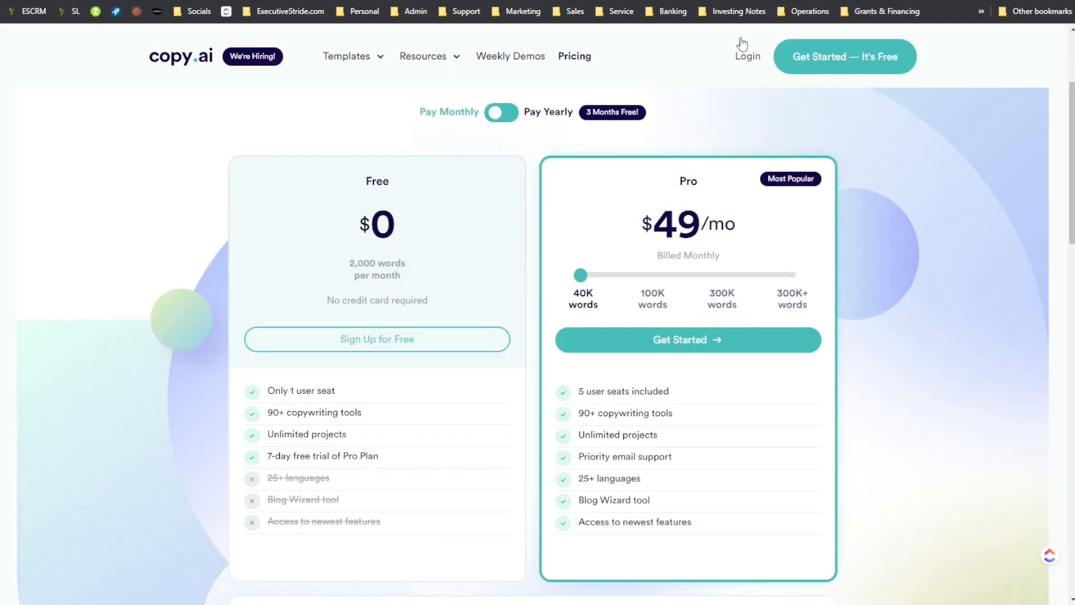
# - Set Writesonic's Long-form plan to 160,000 Premium words and Copy.ai's Pro plan to 100K words to compare their prices
pyautogui.hotkey('ctrl', 'shift', 'Tab')
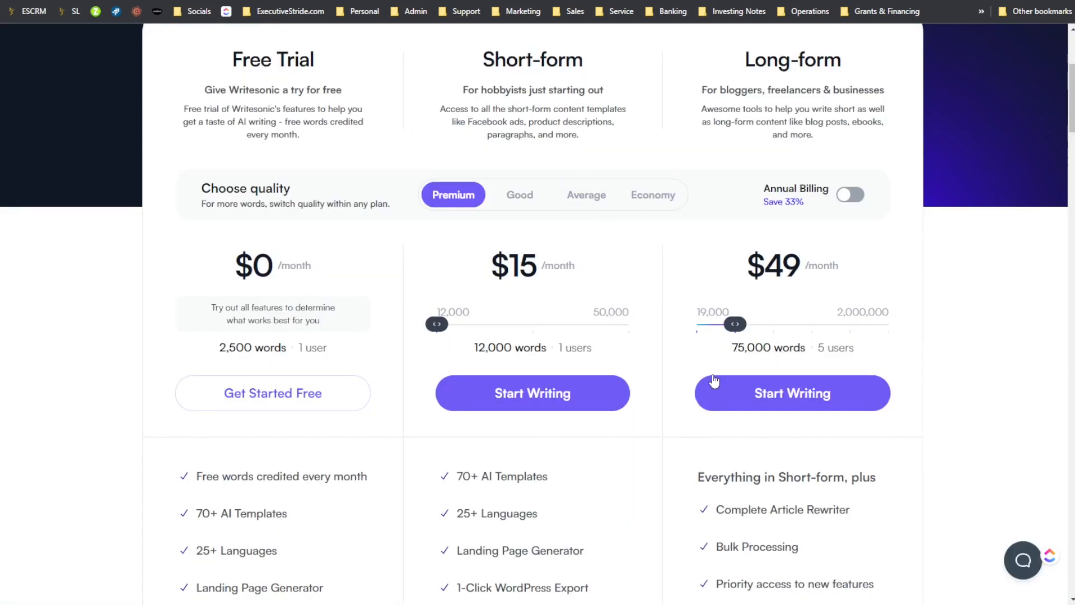
pyautogui.moveTo(735, 324); pyautogui.dragTo(773, 325)
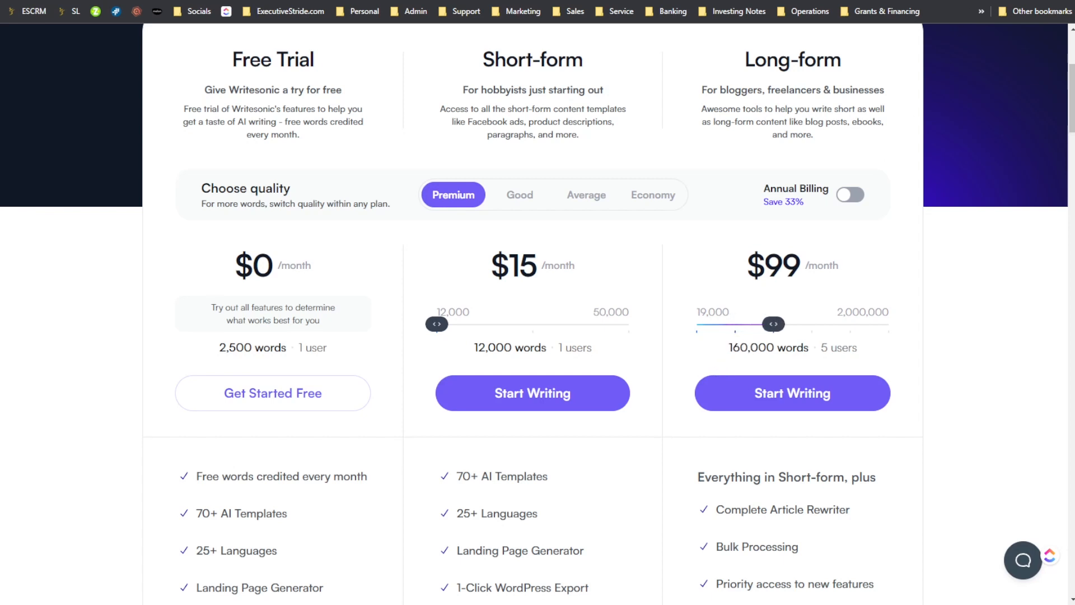
pyautogui.hotkey('ctrl', 'Tab')
pyautogui.click(628, 275)
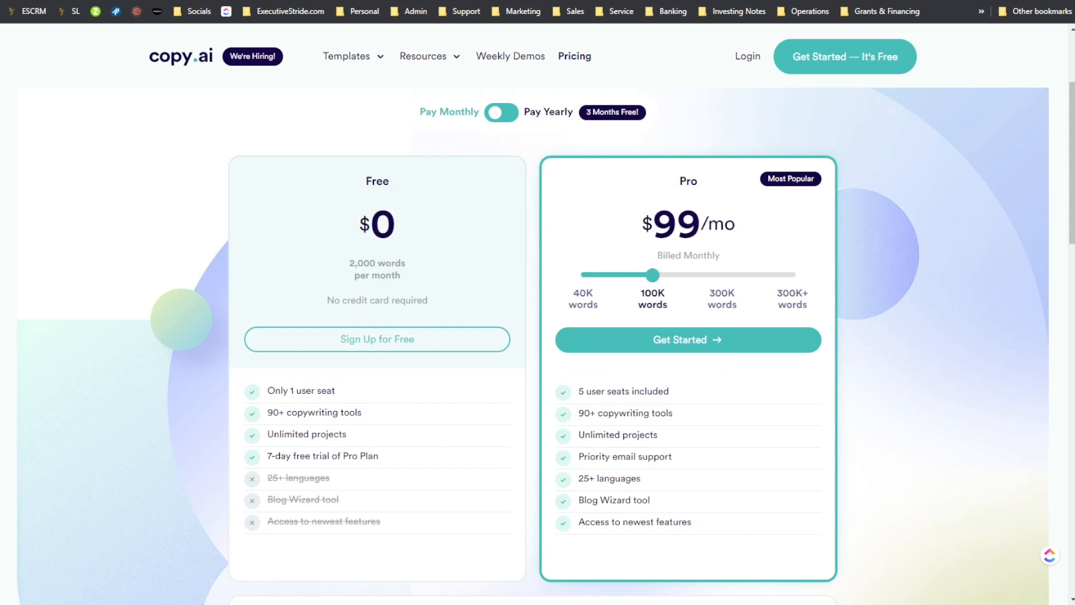
# - Preview Long-form at 350,000 and 900,000 Premium words and compare it with Copy.ai's Pro plan at 300K words
pyautogui.hotkey('ctrl', 'shift', 'Tab')
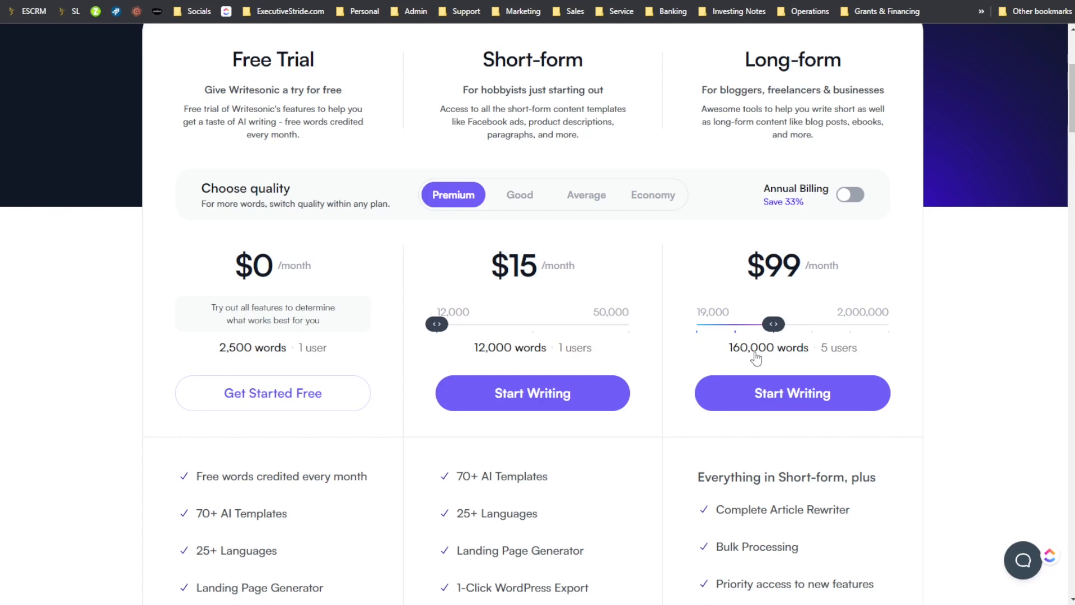
pyautogui.moveTo(778, 329); pyautogui.dragTo(815, 330)
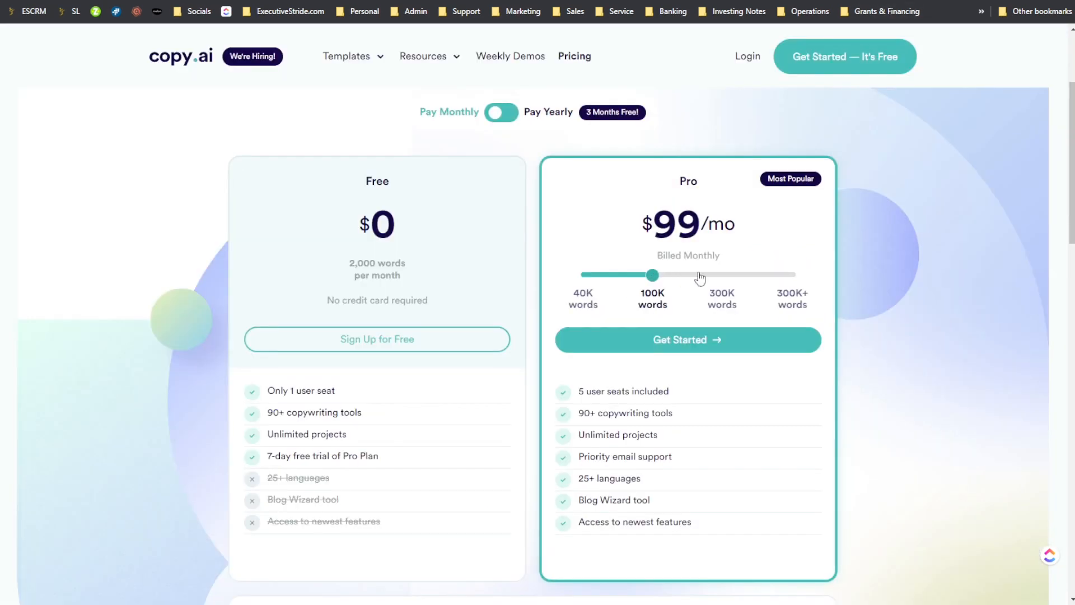
pyautogui.click(704, 274)
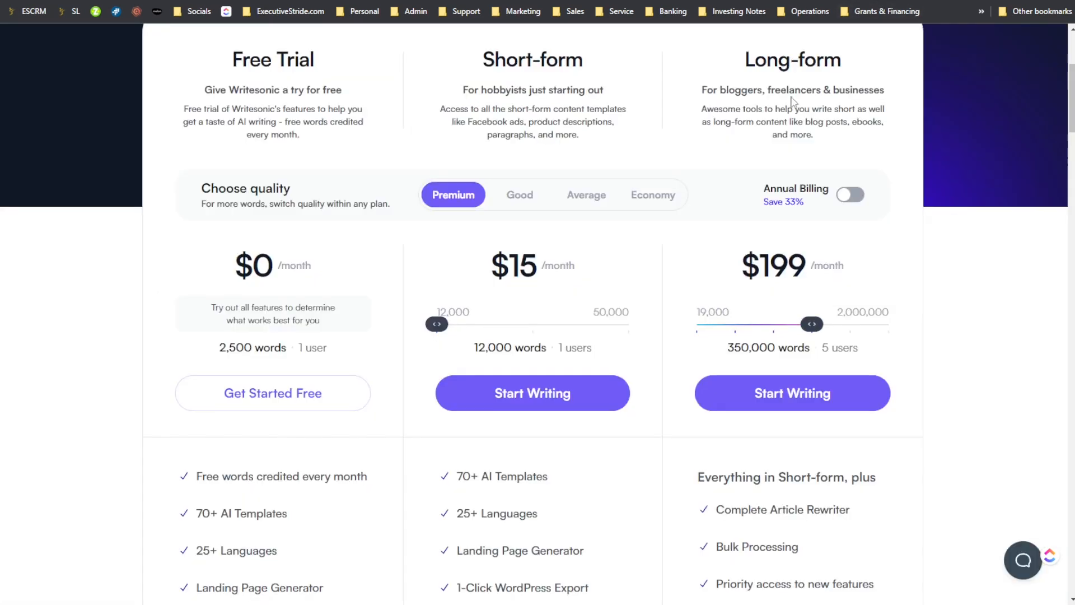
pyautogui.moveTo(812, 326); pyautogui.dragTo(858, 328)
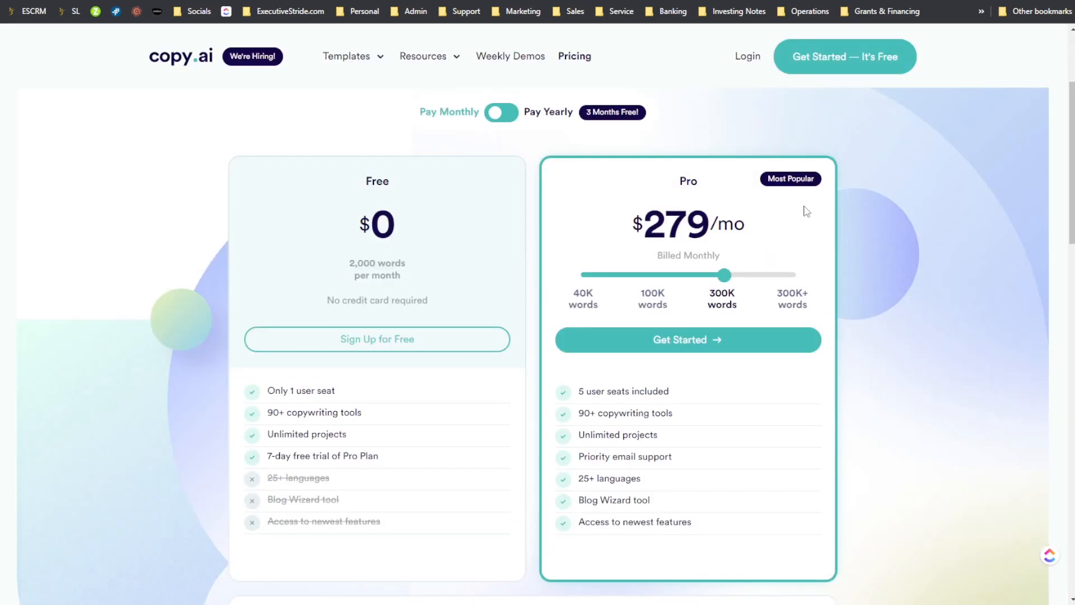
pyautogui.moveTo(724, 274)
pyautogui.mouseDown()
pyautogui.moveTo(784, 277)
pyautogui.moveTo(725, 276)
pyautogui.mouseUp()
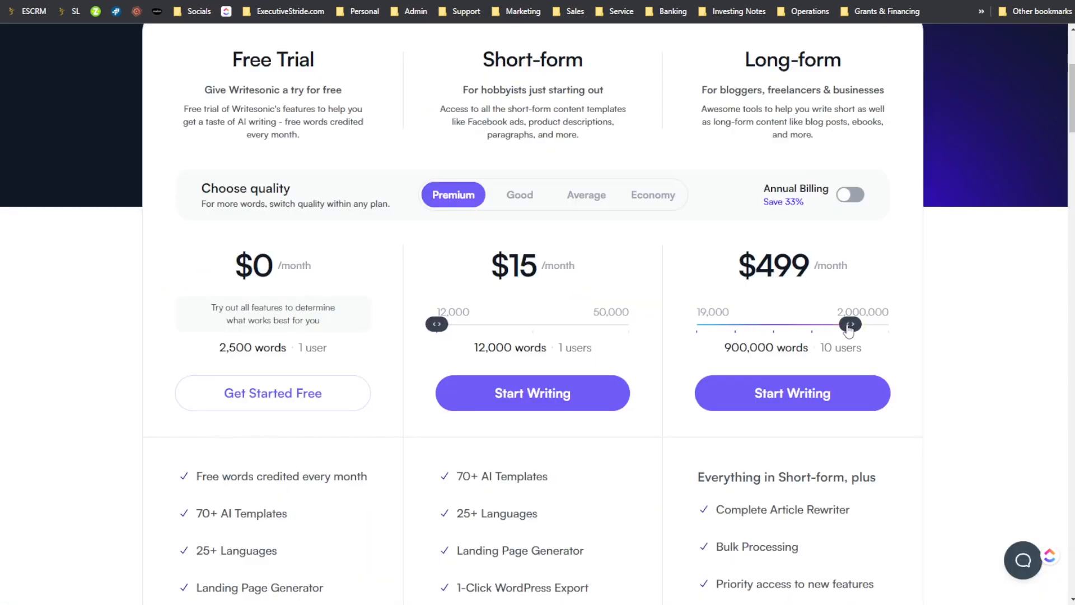
# - Return Writesonic's Long-form plan to 19,000 Premium words and switch the quality to Good
pyautogui.moveTo(847, 331); pyautogui.dragTo(682, 326)
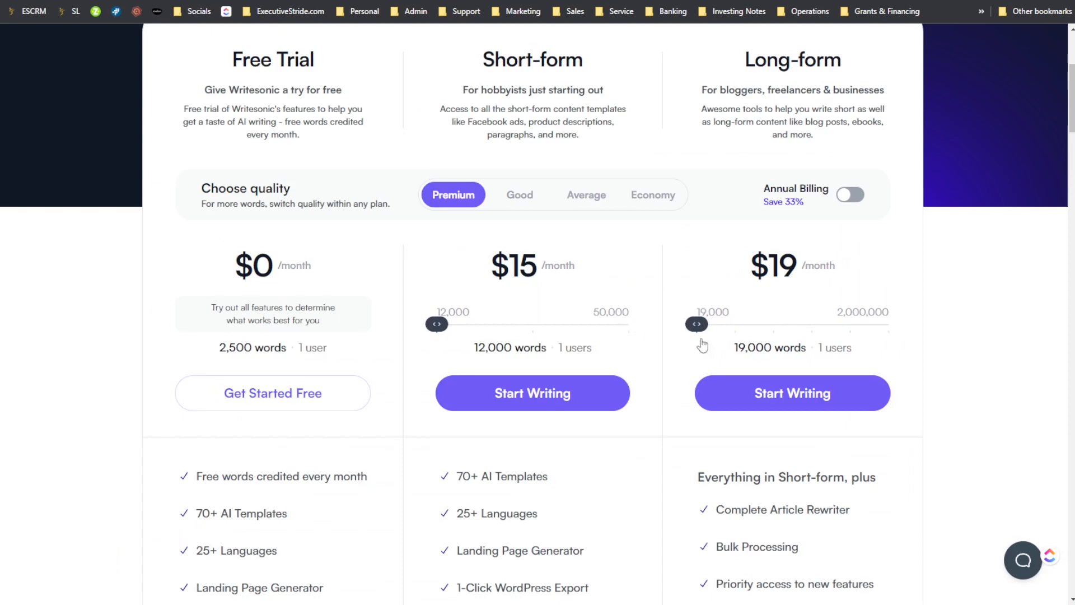
pyautogui.scroll(3, 621, 60)
pyautogui.scroll(-3, 728, 209)
pyautogui.click(524, 196)
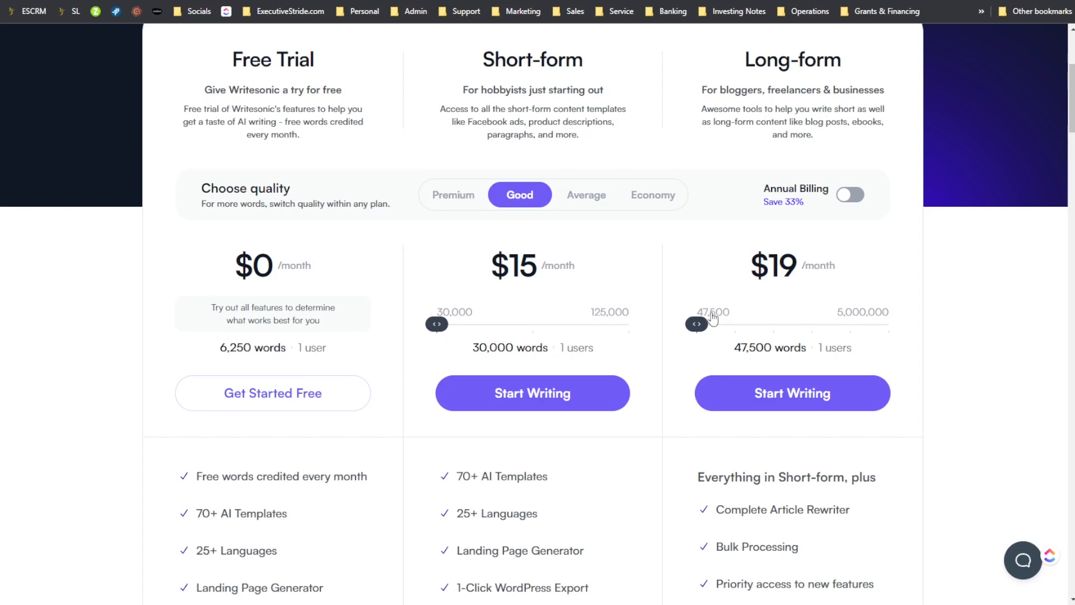
pyautogui.moveTo(700, 331)
pyautogui.mouseDown()
pyautogui.moveTo(732, 332)
pyautogui.moveTo(686, 339)
pyautogui.mouseUp()
# - Set Long-form to 187,500 Good-quality words and Copy.ai's Pro plan to 40K words to compare their allowances
pyautogui.click(735, 329)
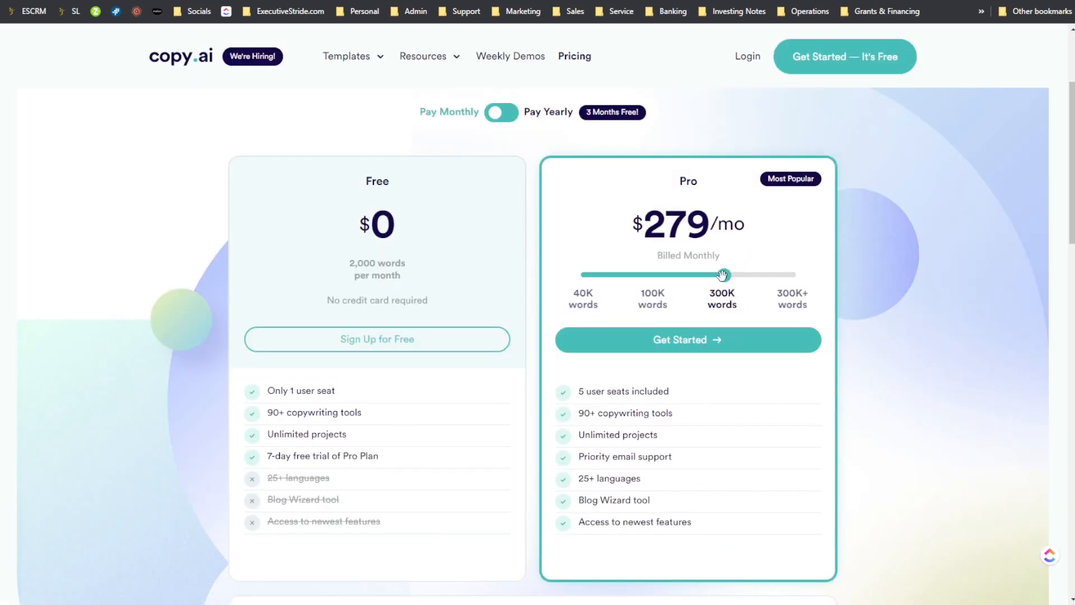
pyautogui.moveTo(722, 276); pyautogui.dragTo(542, 280)
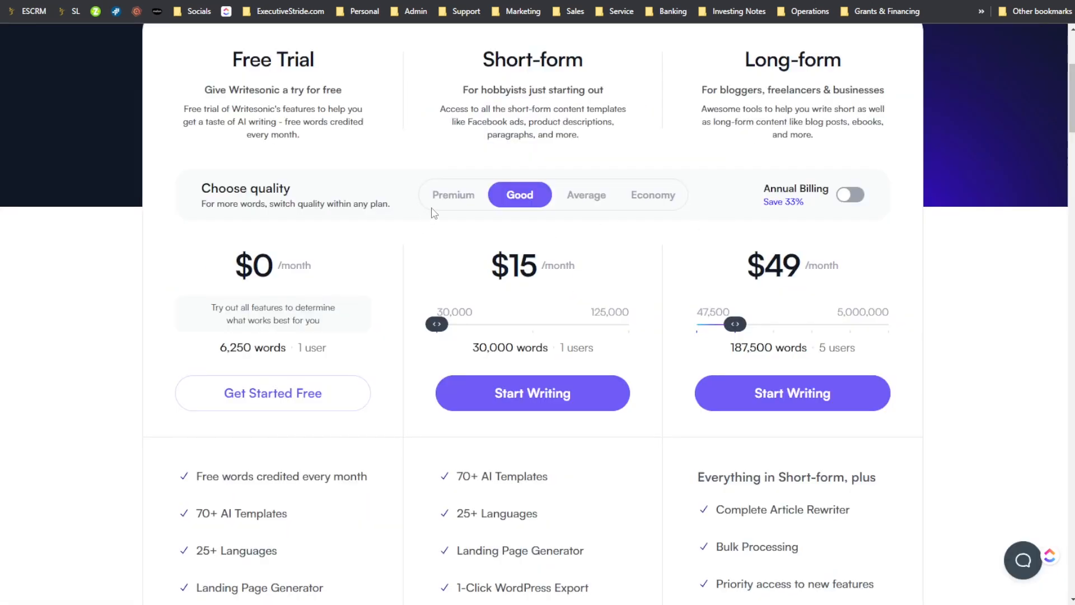
pyautogui.moveTo(746, 359)
pyautogui.mouseDown()
pyautogui.moveTo(772, 352)
pyautogui.moveTo(737, 358)
pyautogui.mouseUp()
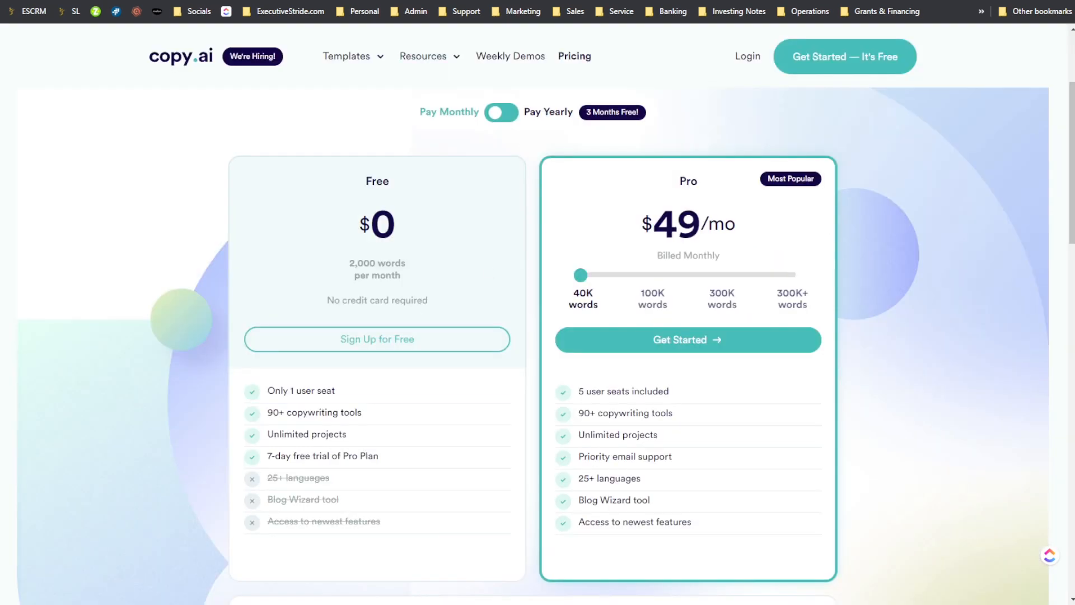
# - Switch to the Notepad comparison notes and rate WriteSonic's price 4.5 out of 5
pyautogui.click(809, 583)
pyautogui.click(382, 151)
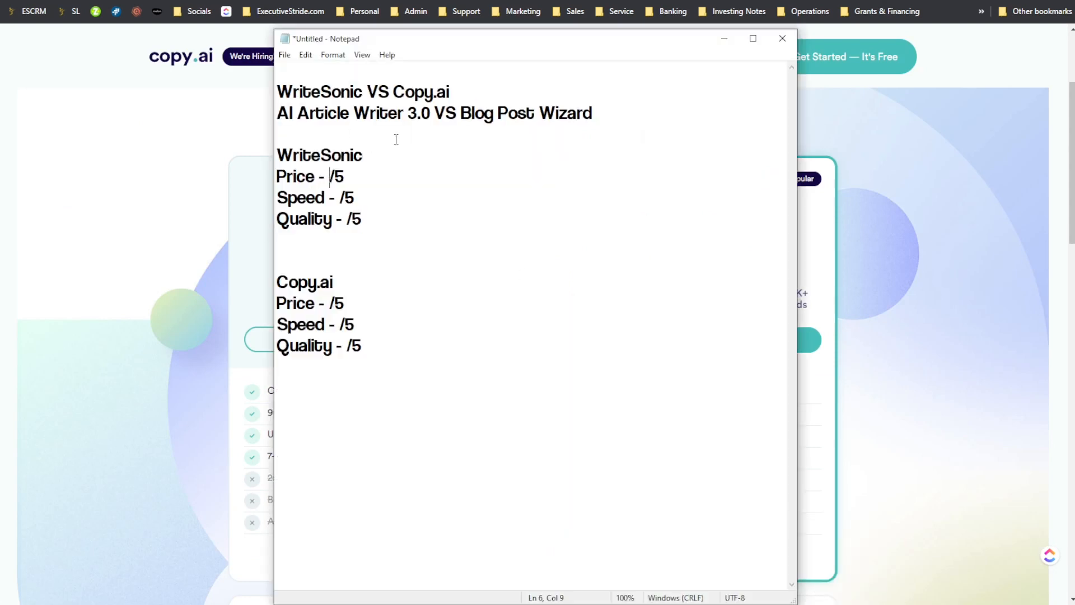
pyautogui.write('4.5')
# - Rate Copy.ai's price 3.5 out of 5 in the comparison notes
pyautogui.click(321, 303)
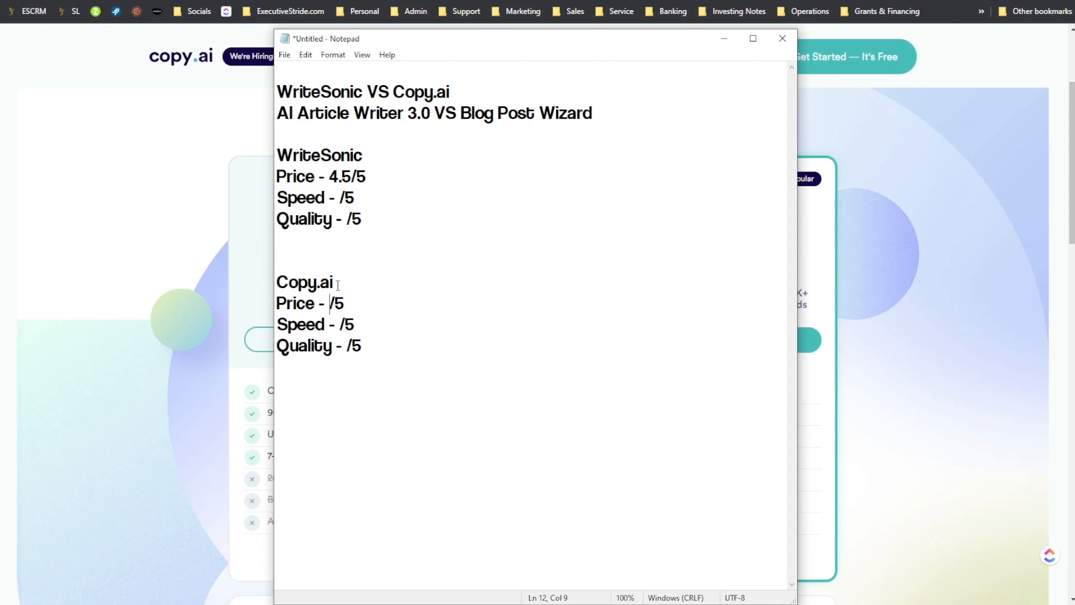
pyautogui.write('3.5')
# - Switch back to the browser and review Writesonic's Long-form pricing and features against Copy.ai's Pro plan
pyautogui.click(908, 158)
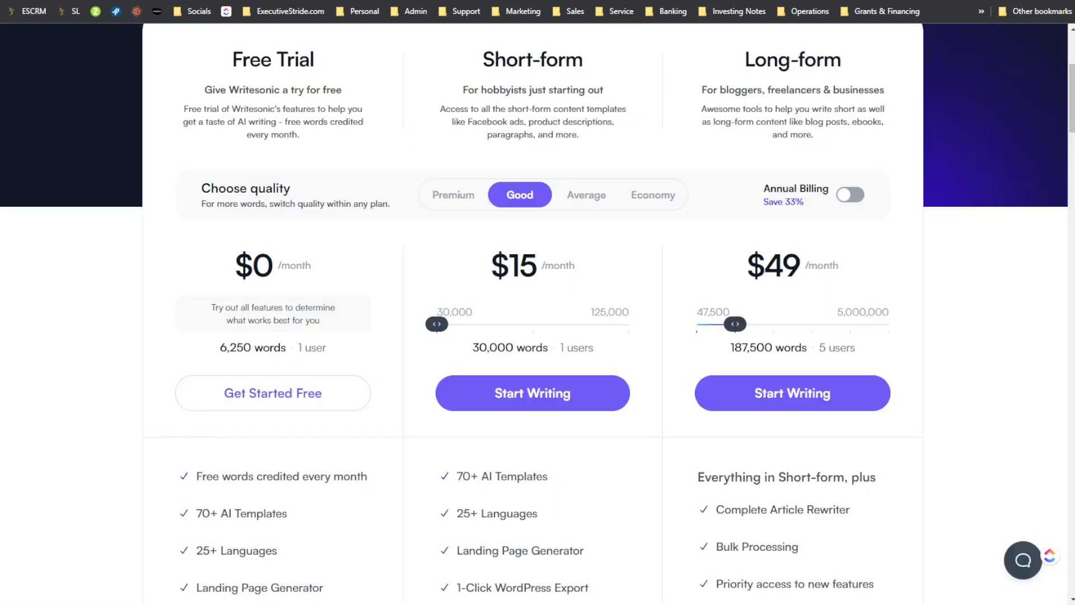
pyautogui.scroll(-2, 560, 385)
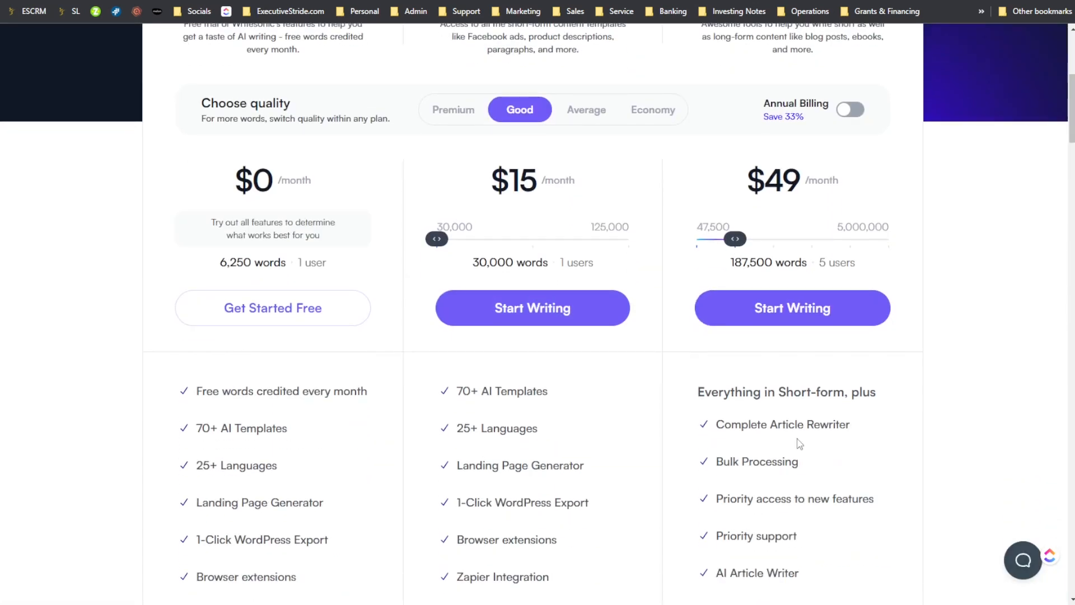
pyautogui.scroll(3, 728, 437)
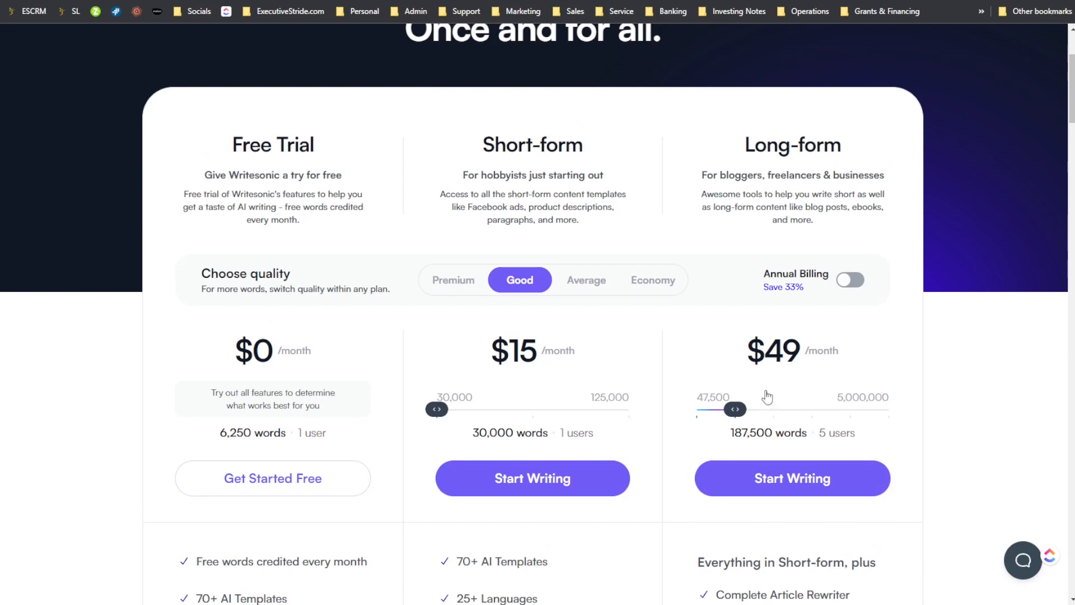
pyautogui.scroll(1, 888, 173)
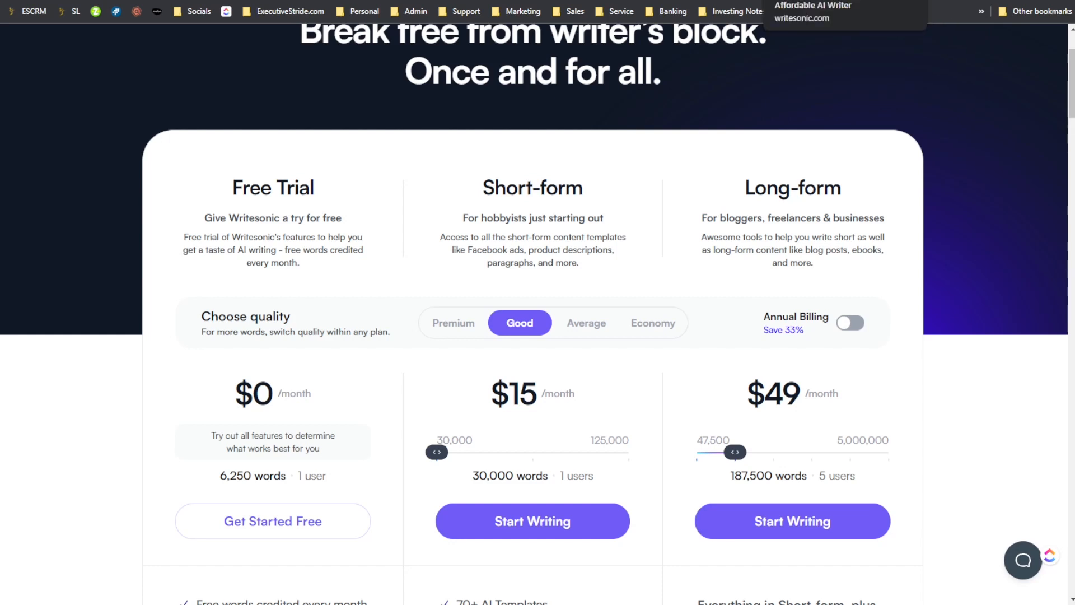
pyautogui.hotkey('ctrl', 'shift', 'Tab')
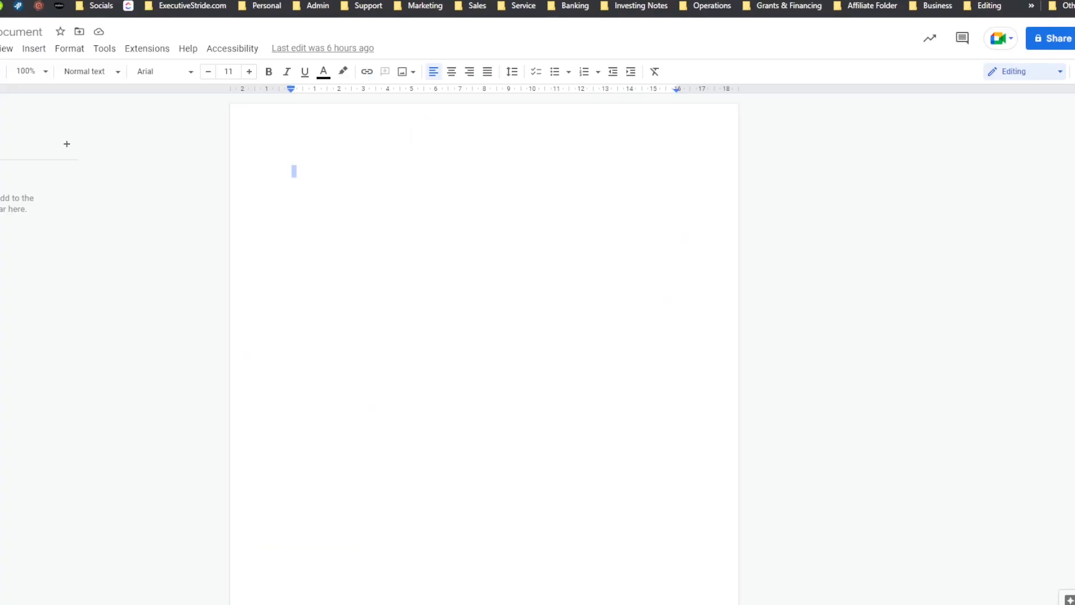
# - Review the price ratings in the Notepad comparison notes, and return to Copy.ai's pricing page in the browser
pyautogui.moveTo(752, 515)
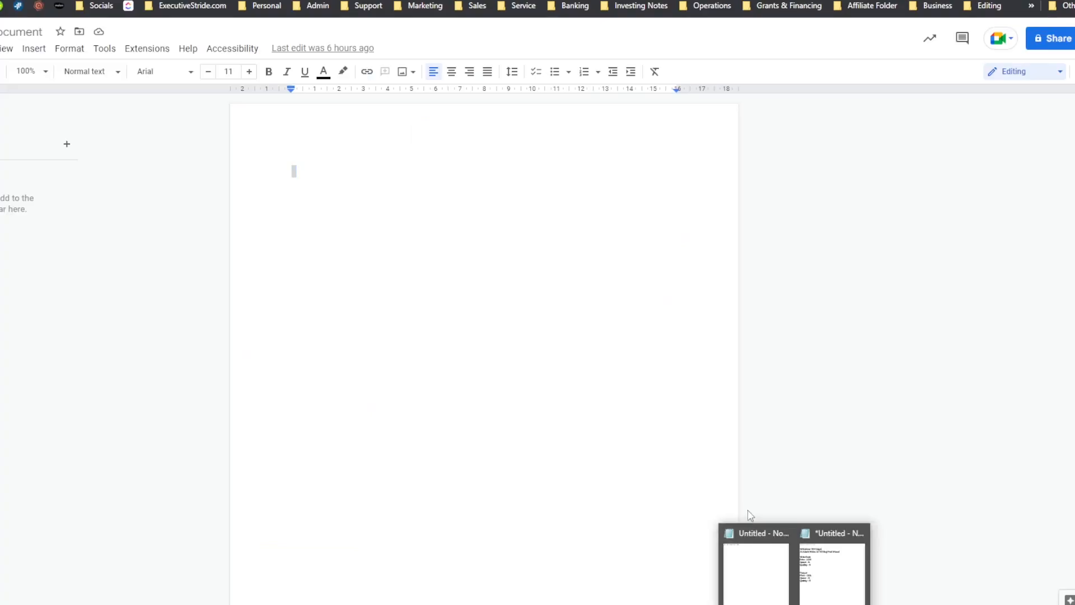
pyautogui.click(815, 571)
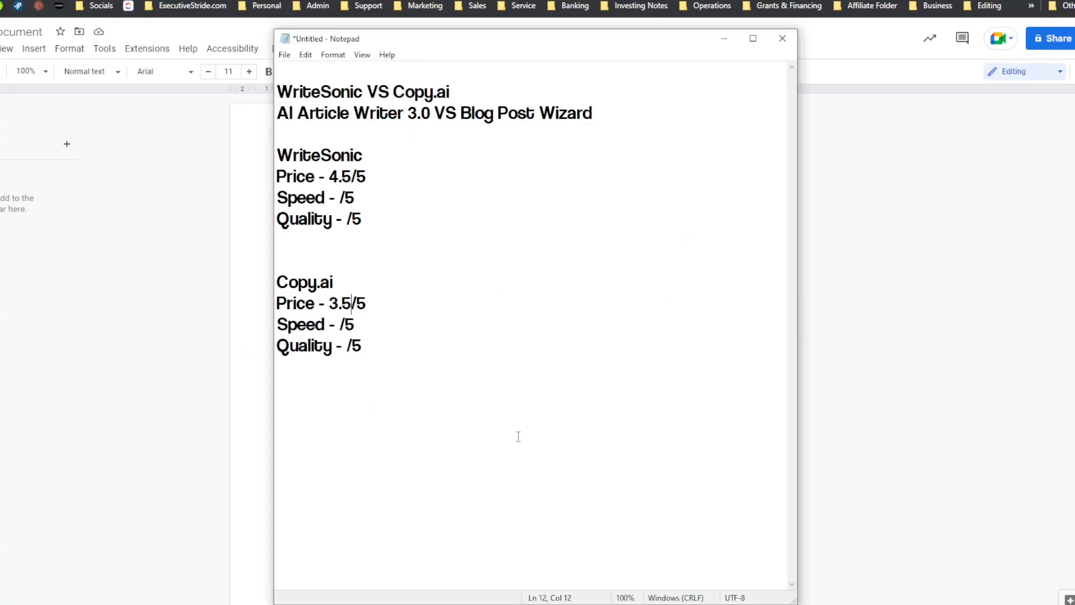
pyautogui.click(426, 604)
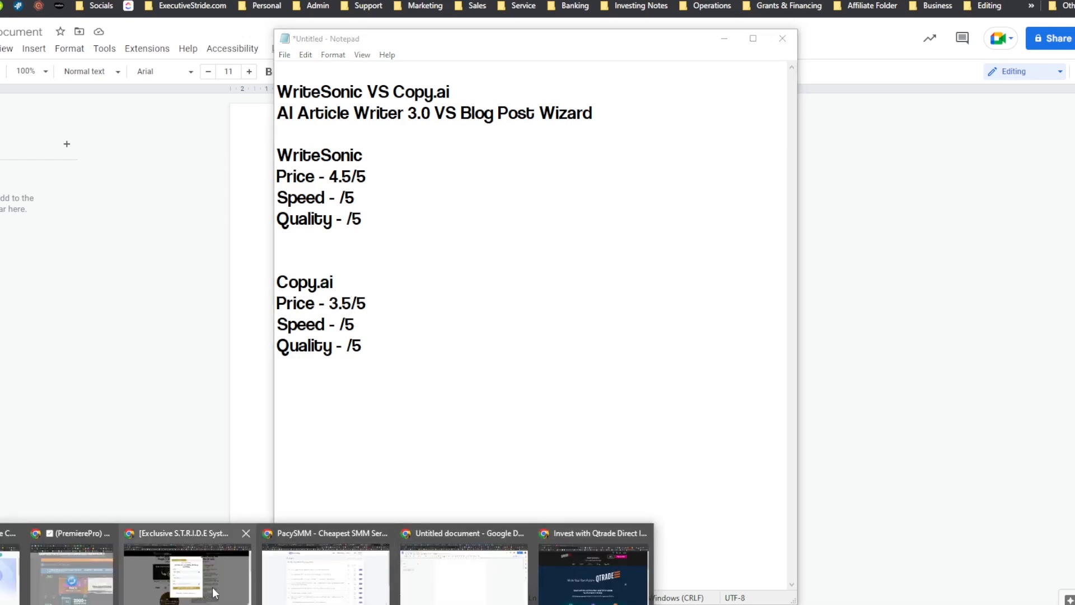
pyautogui.click(8, 583)
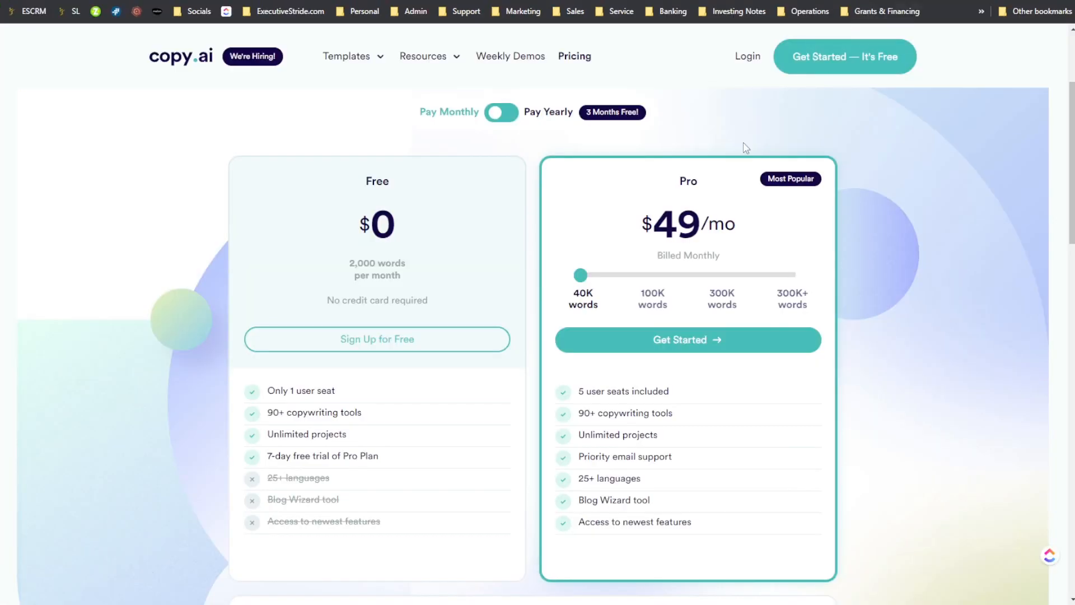
# - Open AI Article Writer 3.0 from Writesonic's library and the Blog Post Wizard from Copy.ai's dashboard
pyautogui.click(783, 0)
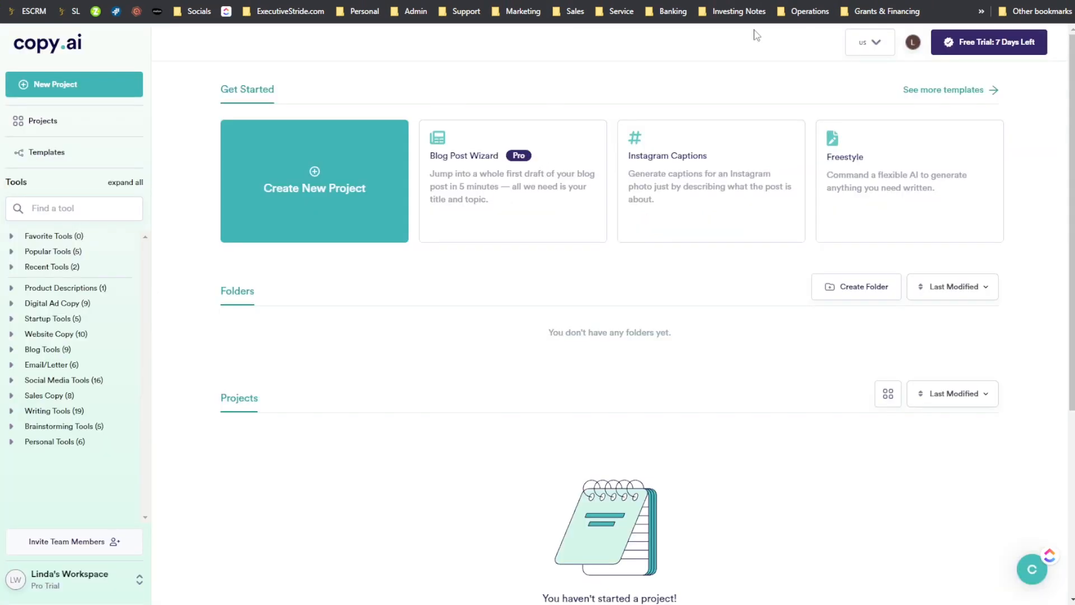
pyautogui.hotkey('ctrl', 'Tab')
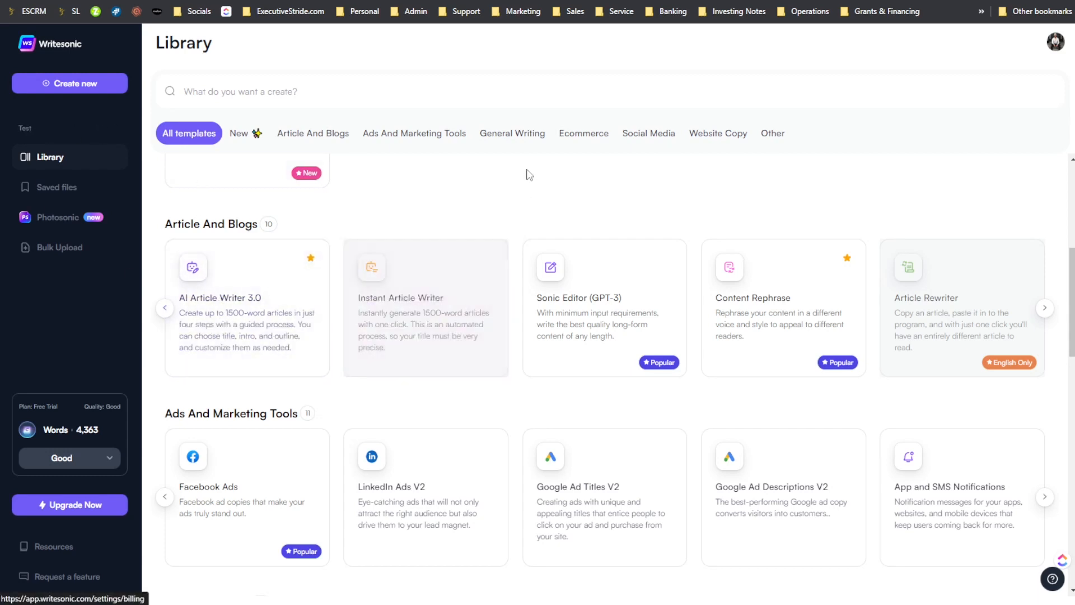
pyautogui.click(271, 296)
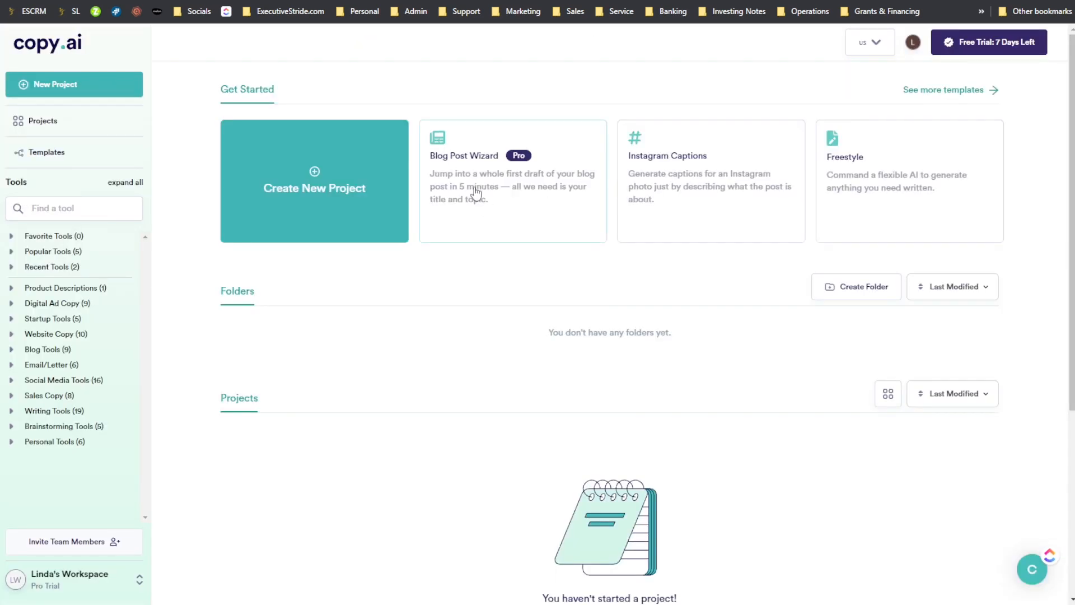
pyautogui.click(460, 163)
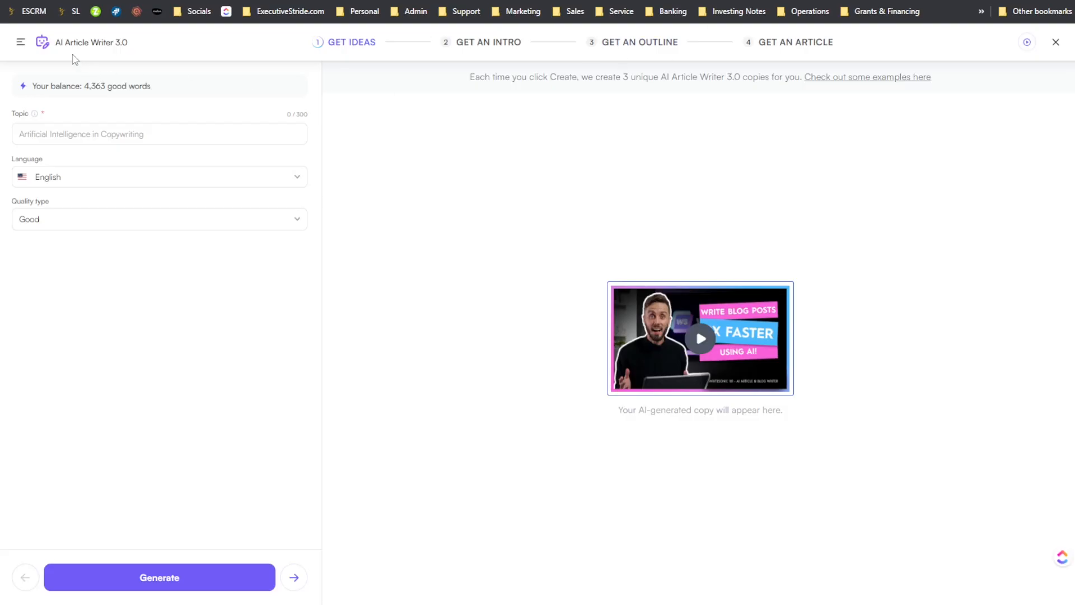
# - Examine the Instant Article Writer and AI Article Writer 3.0 templates in Writesonic's Article And Blogs section
pyautogui.click(9, 0)
pyautogui.scroll(-5, 367, 314)
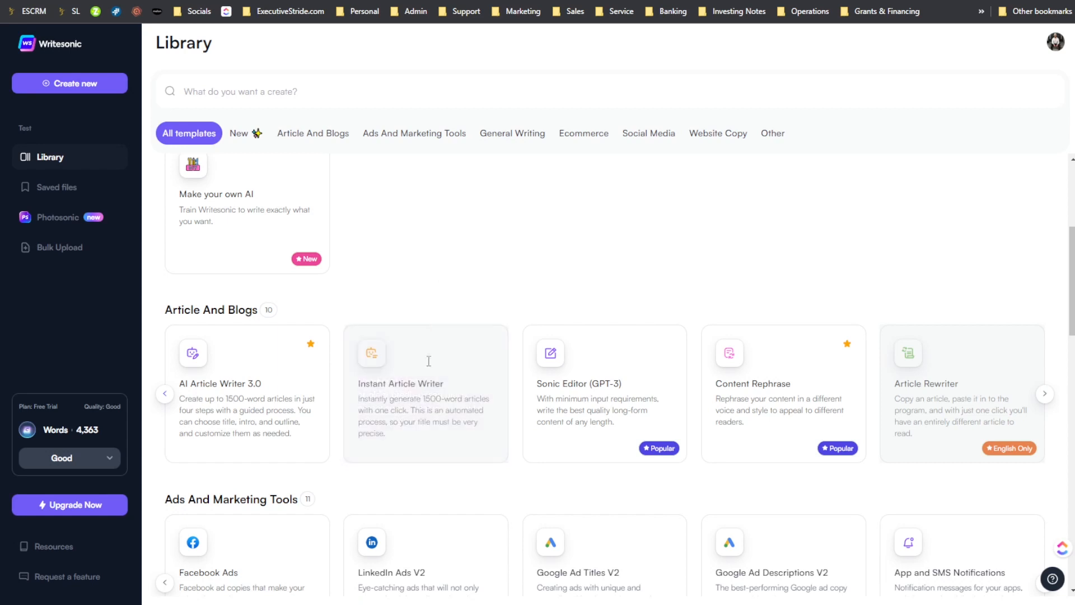
pyautogui.moveTo(447, 386)
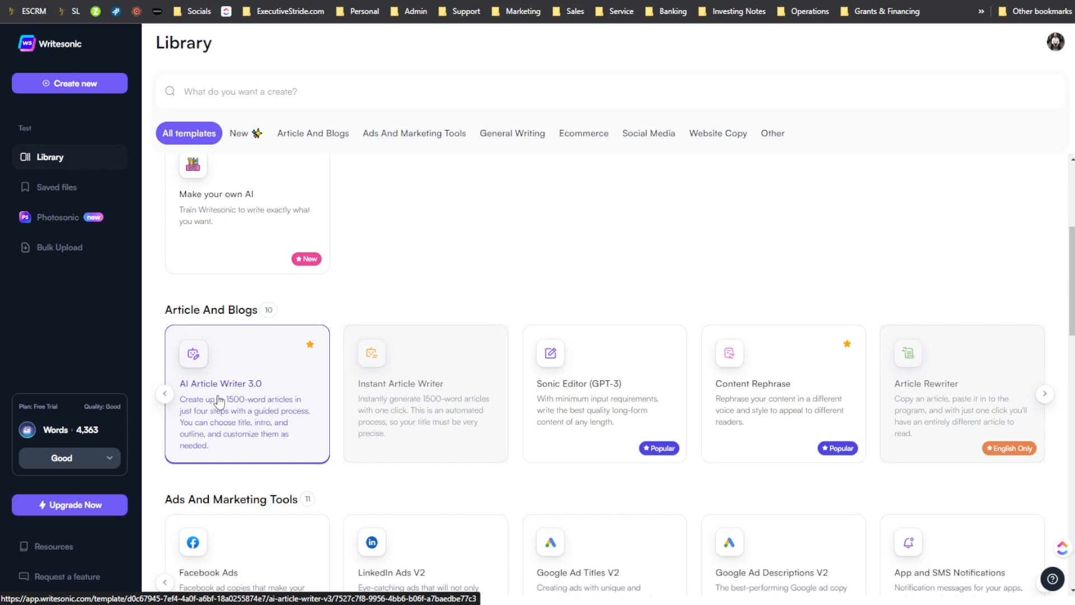
pyautogui.moveTo(367, 382)
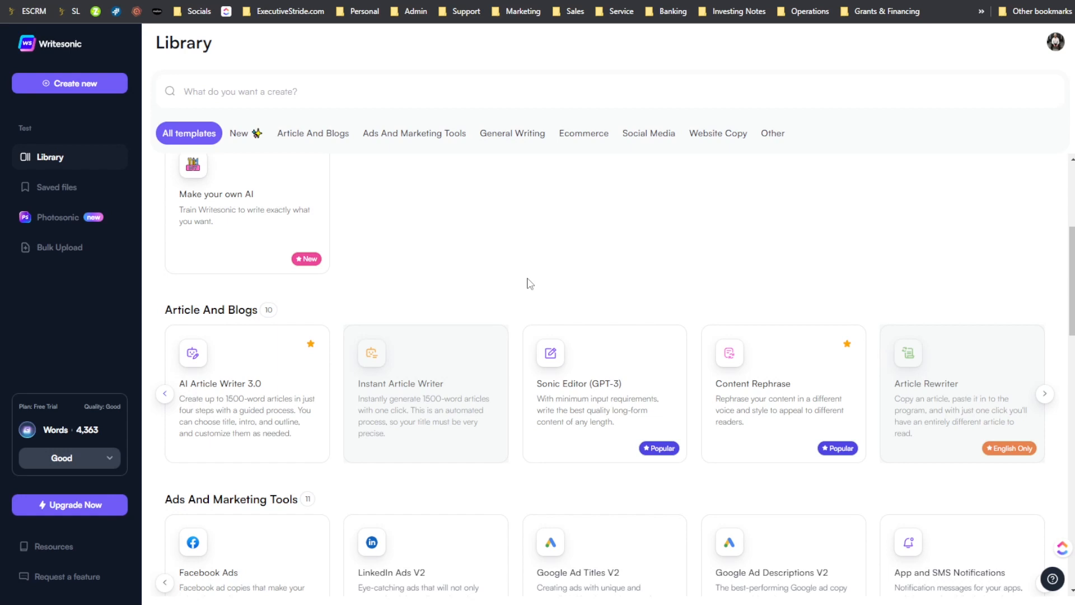
# - Get started with Copy.ai's Blog Post Wizard past its introduction, and open AI Article Writer 3.0 from Writesonic's library
pyautogui.moveTo(482, 418)
pyautogui.click(586, 0)
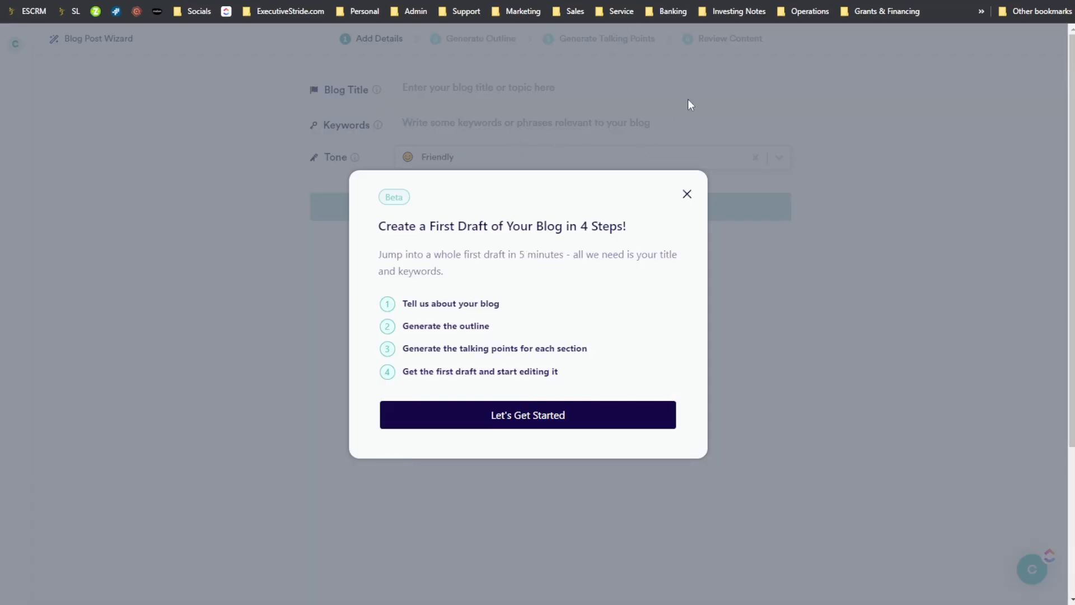
pyautogui.click(589, 404)
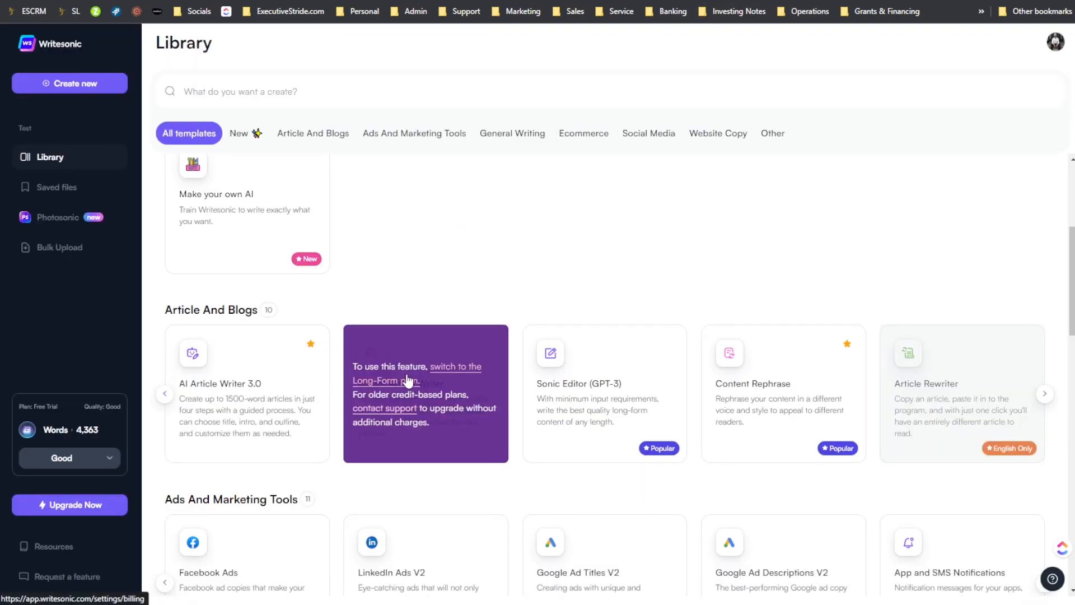
pyautogui.click(233, 401)
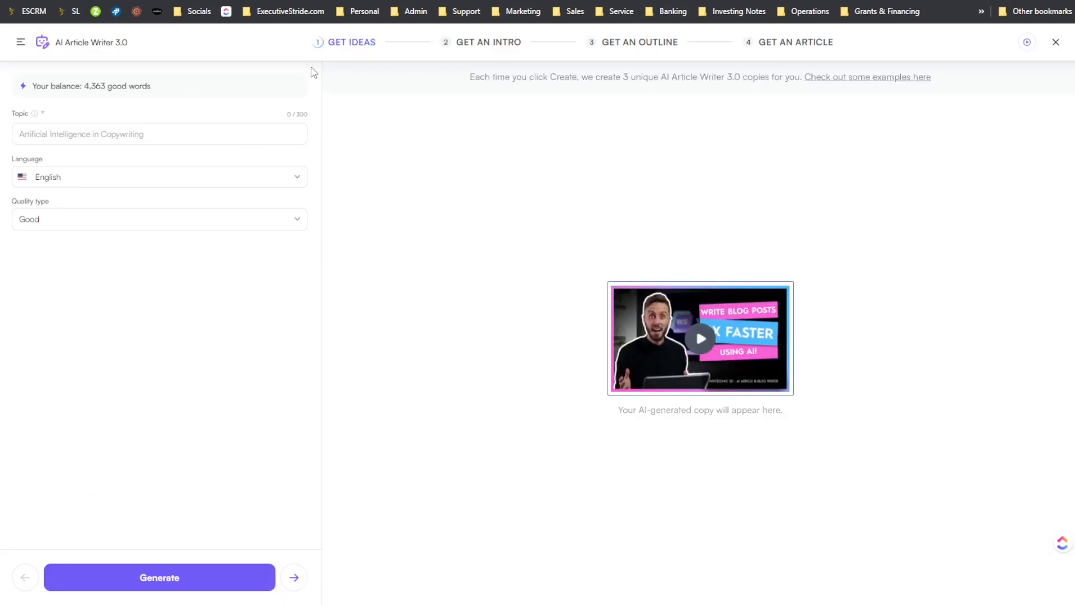
pyautogui.click(148, 133)
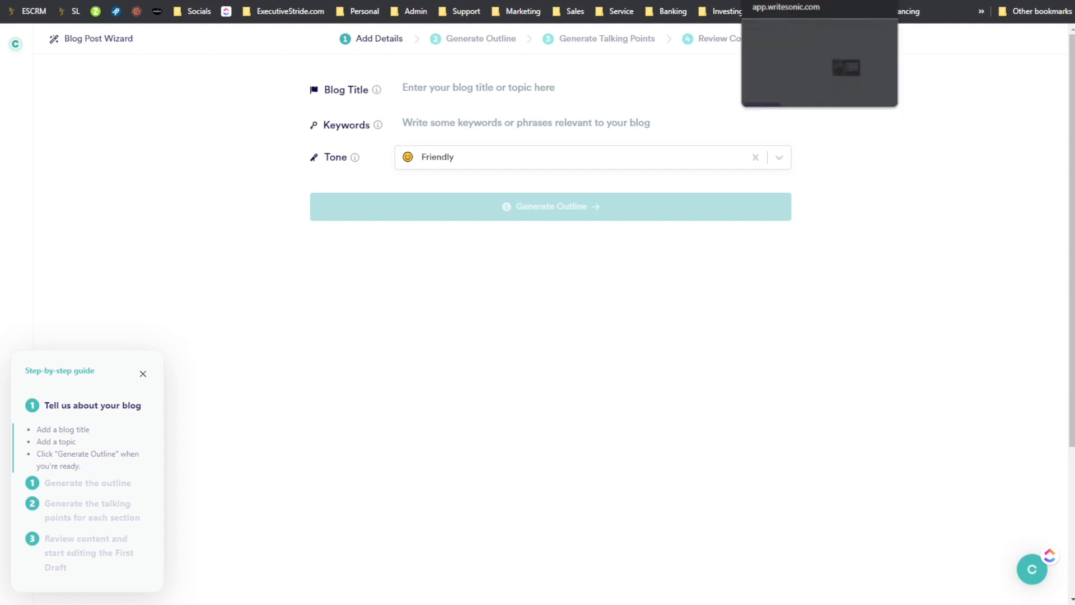
# - Examine the Blog Title and Keywords fields of Copy.ai's Blog Post Wizard against Writesonic's article form
pyautogui.click(436, 79)
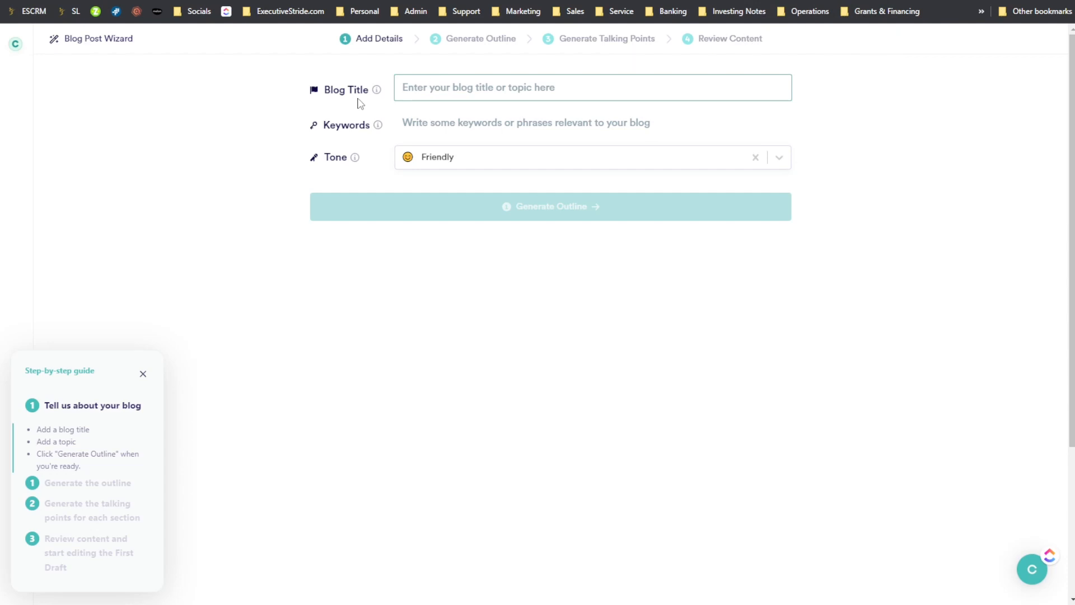
pyautogui.click(408, 124)
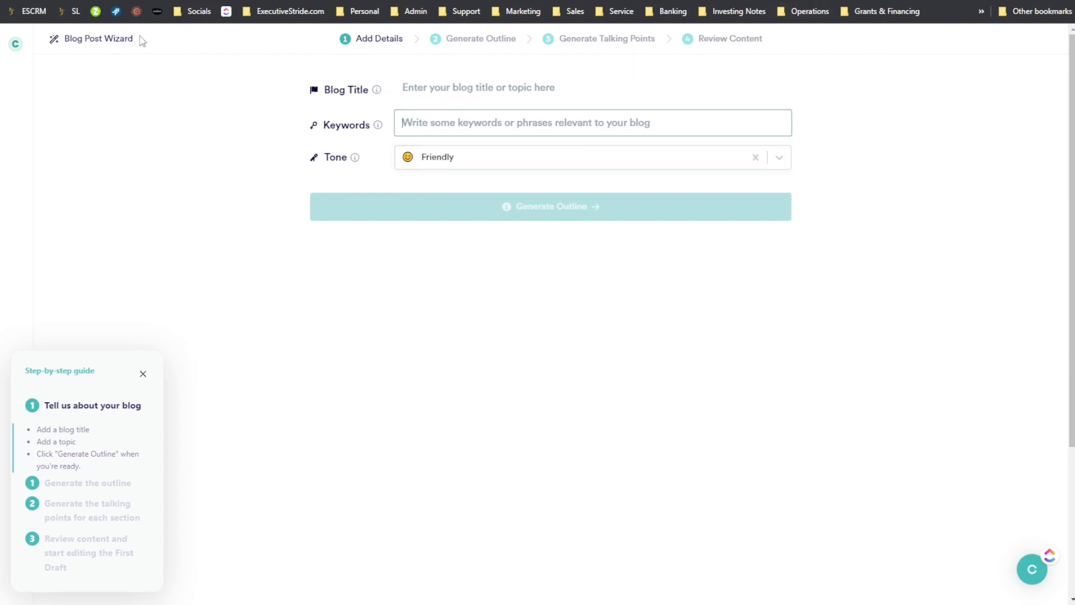
pyautogui.click(439, 86)
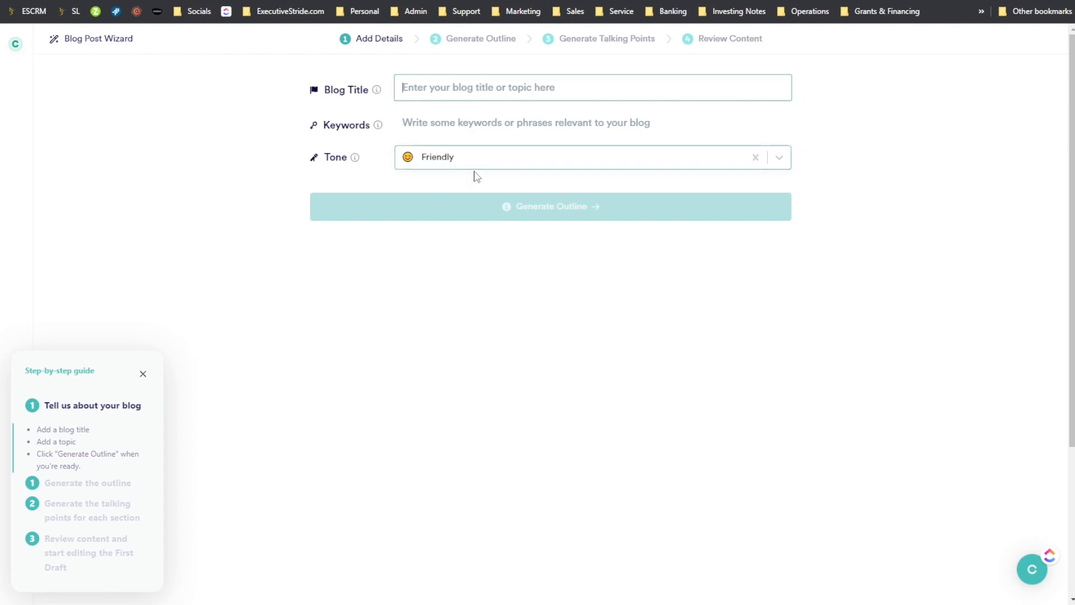
pyautogui.click(489, 135)
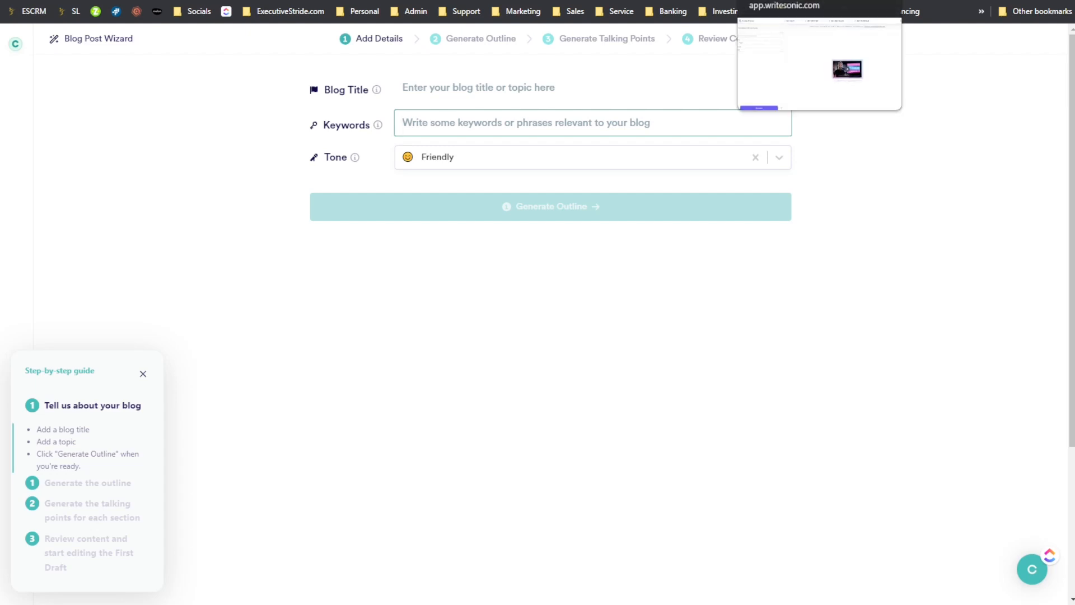
pyautogui.click(775, 0)
pyautogui.click(644, 0)
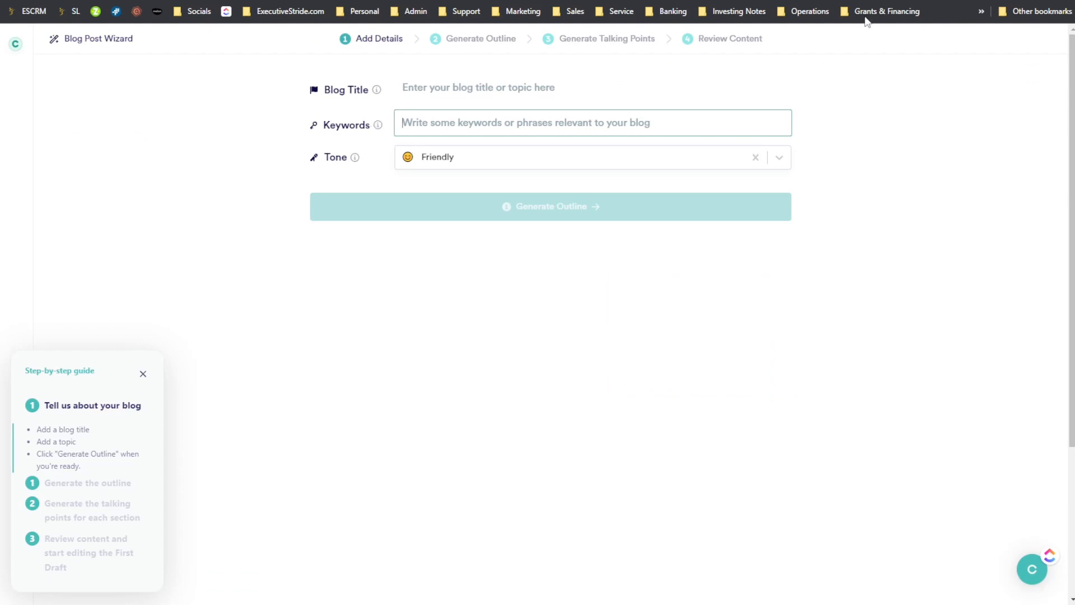
# - Set the tone of the blog post in Copy.ai's Blog Post Wizard to Professional
pyautogui.click(426, 150)
pyautogui.scroll(-1, 516, 282)
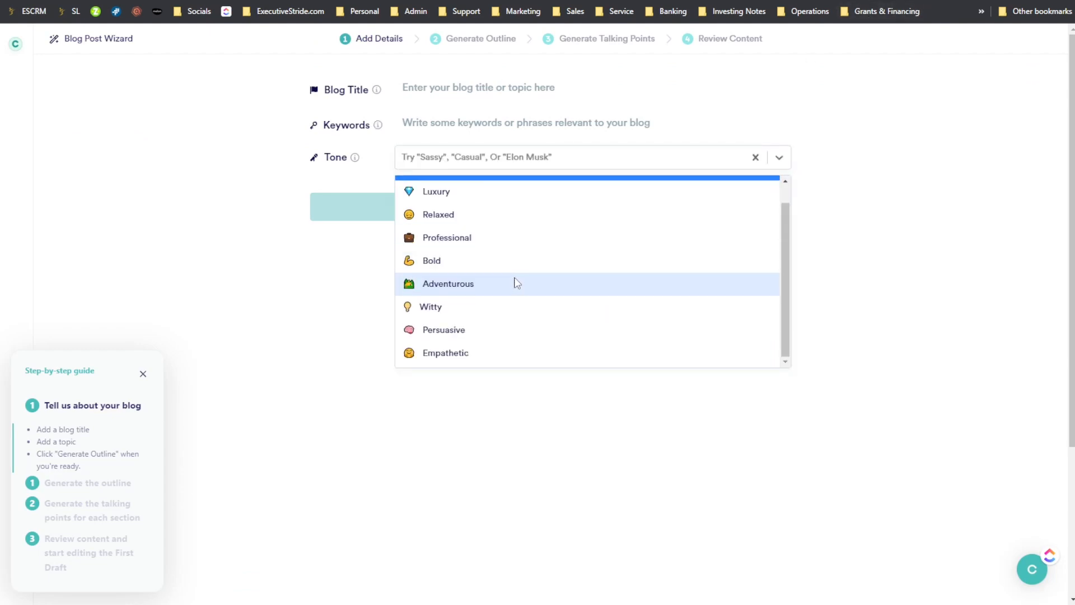
pyautogui.scroll(1, 524, 269)
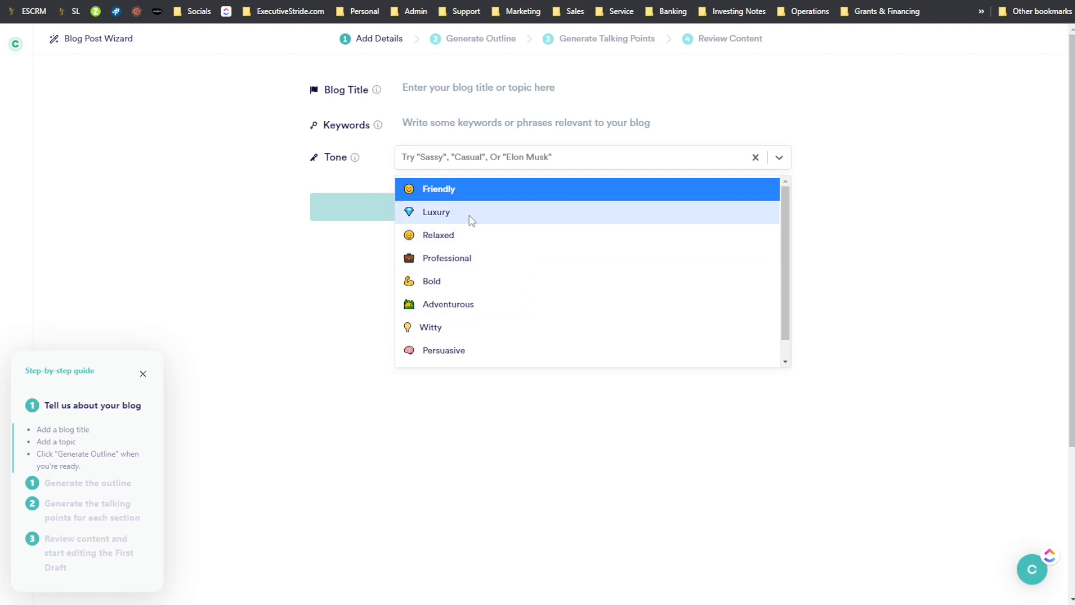
pyautogui.scroll(-1, 473, 229)
pyautogui.click(442, 244)
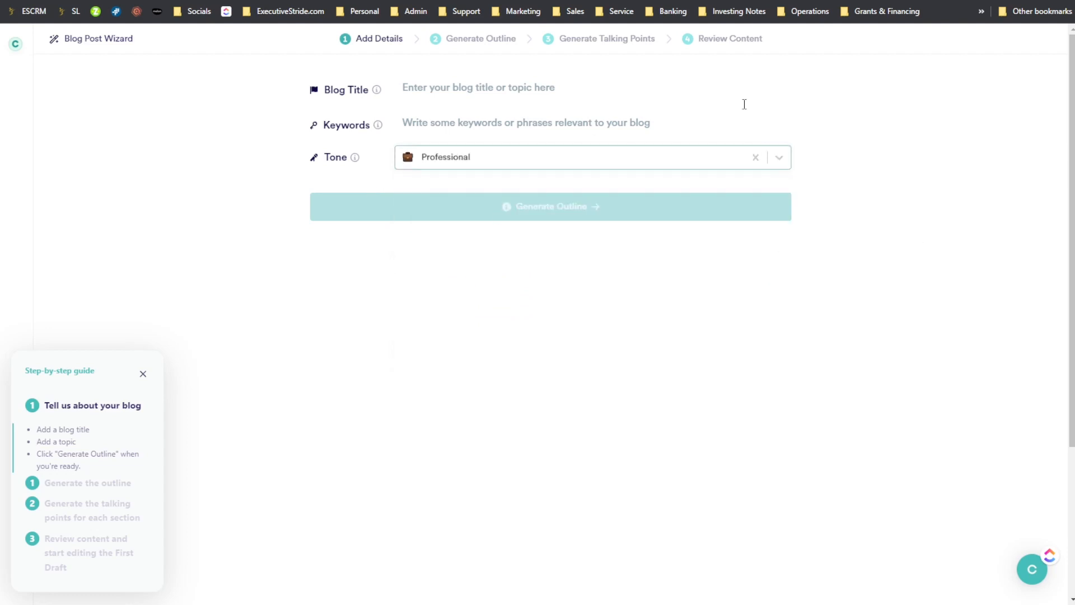
pyautogui.click(734, 161)
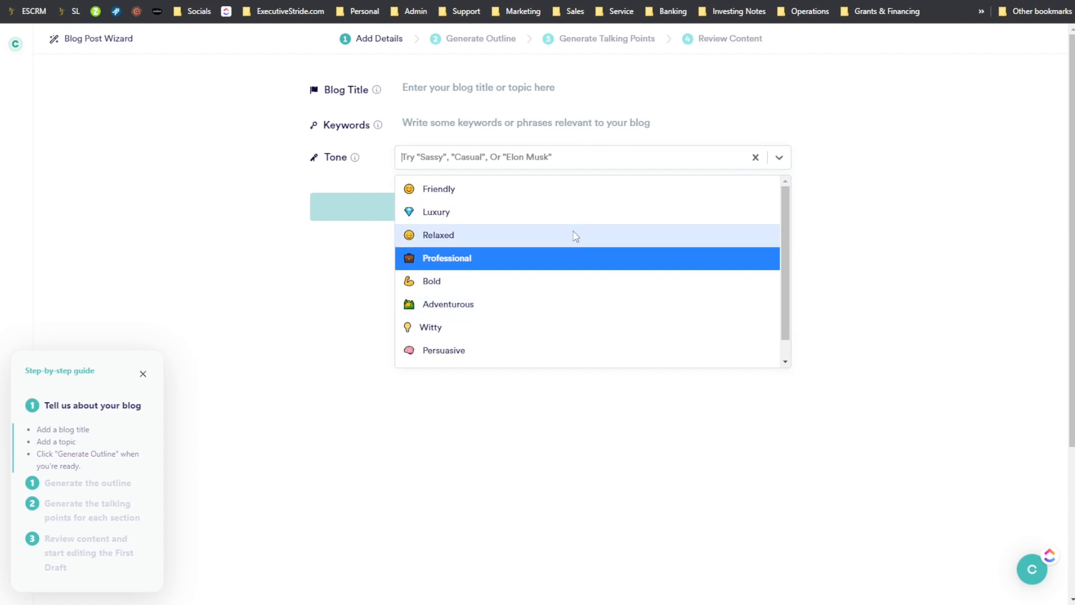
pyautogui.click(823, 204)
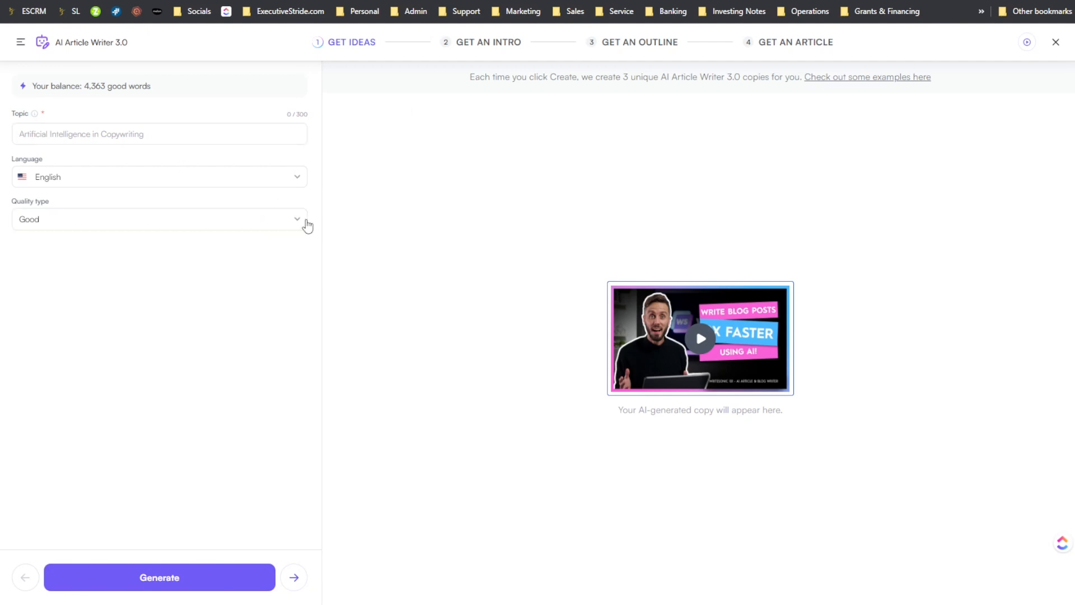
# - Set the quality type in Writesonic's AI Article Writer 3.0 to Premium
pyautogui.click(297, 221)
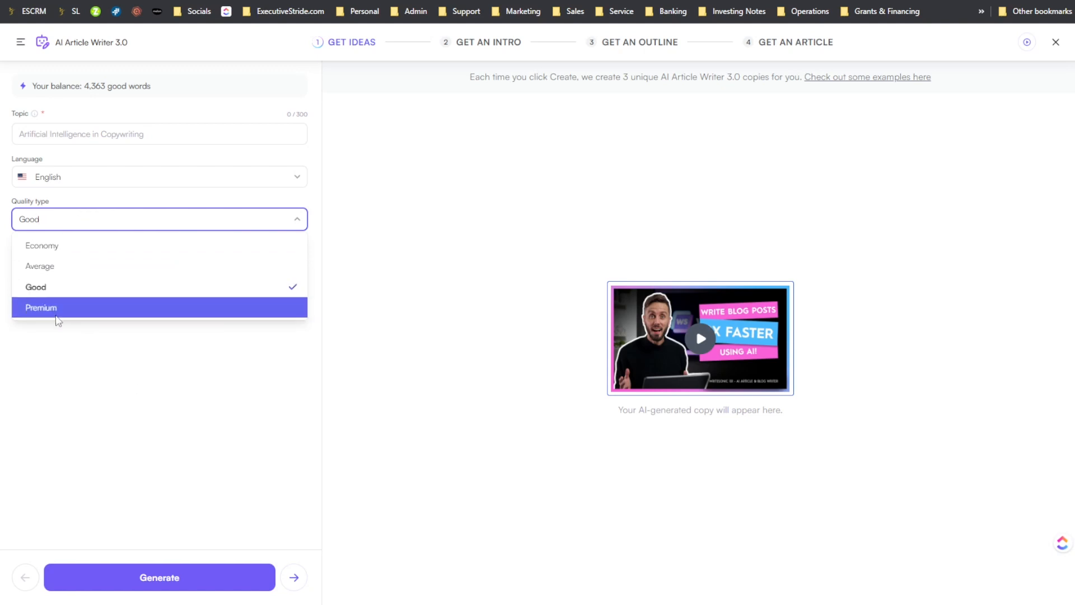
pyautogui.click(228, 373)
pyautogui.click(89, 216)
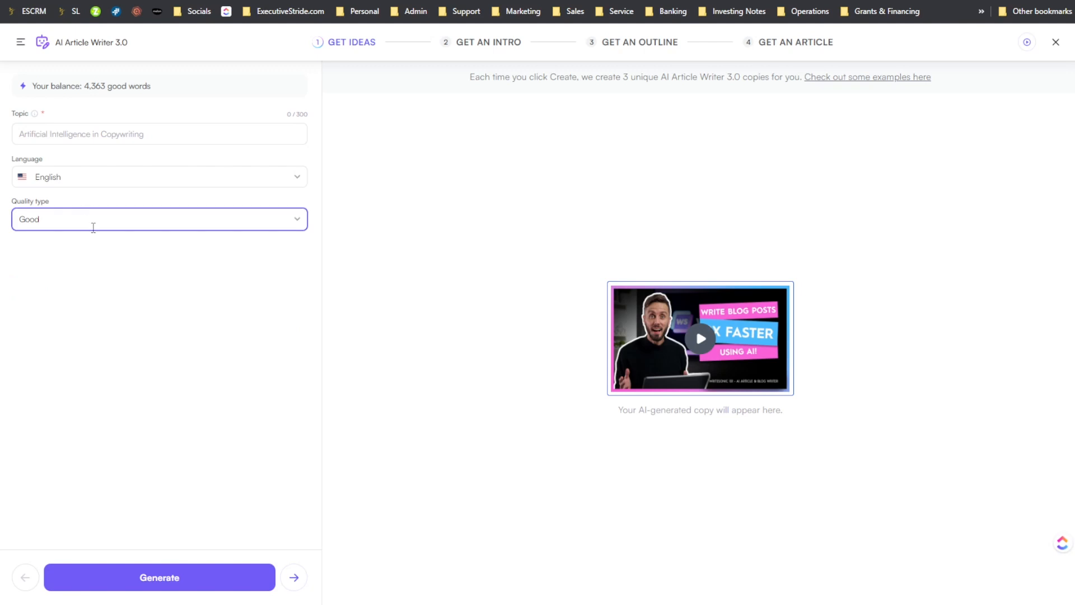
pyautogui.click(286, 218)
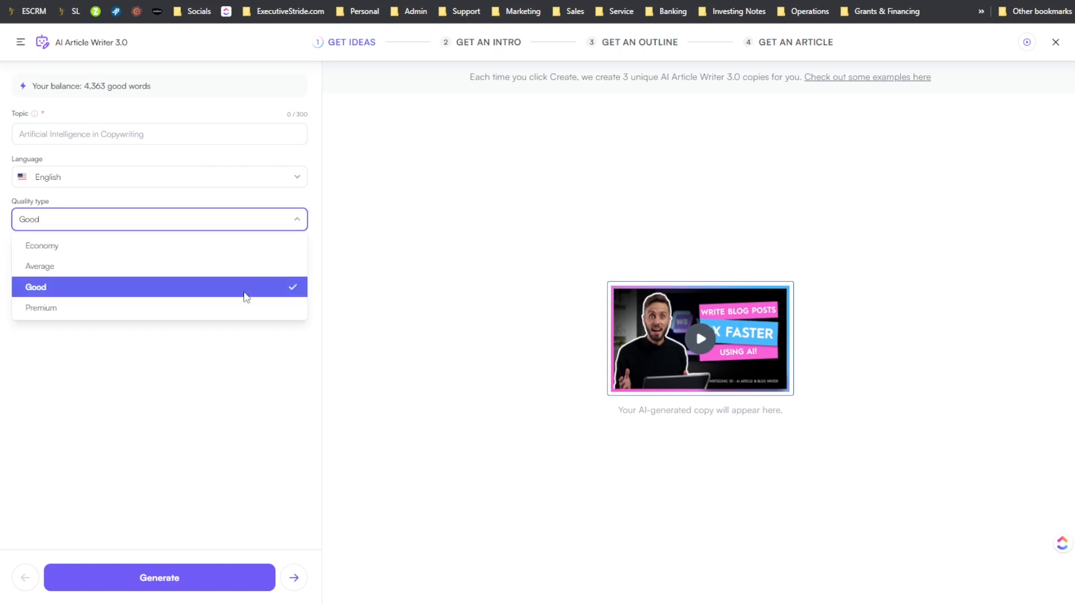
pyautogui.click(245, 307)
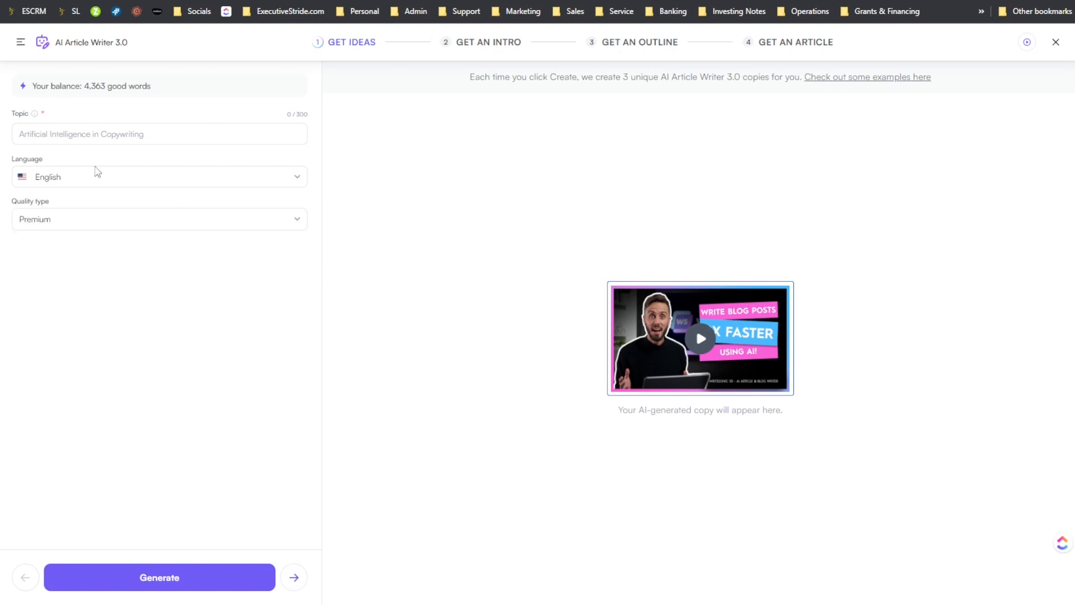
# - Enter the topic "How to grow a youtube channel fast in 2022" in Writesonic and generate article ideas
pyautogui.moveTo(89, 97); pyautogui.dragTo(111, 112)
pyautogui.click(441, 188)
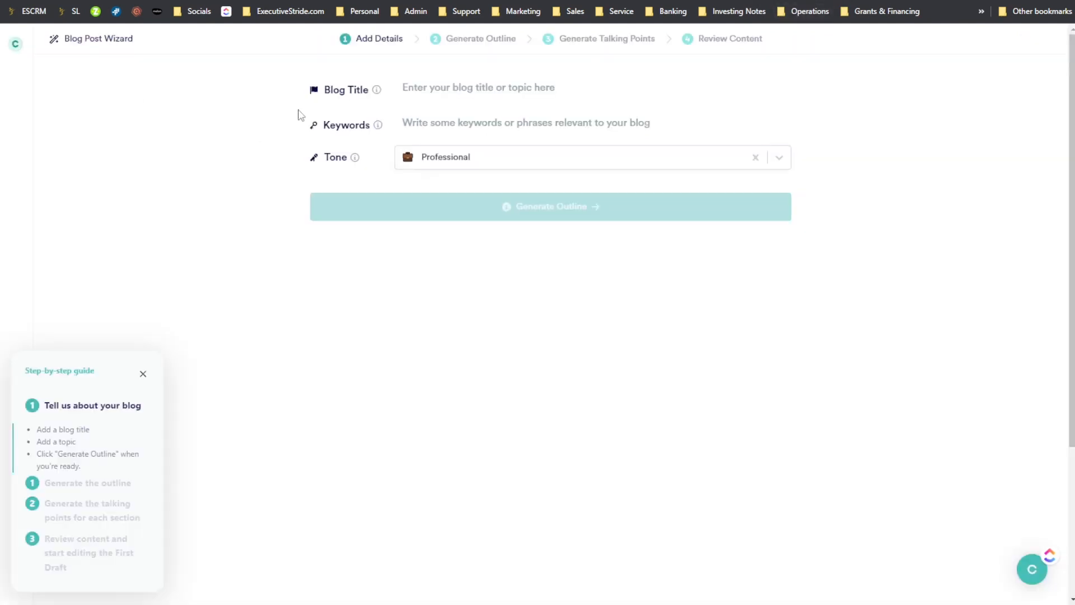
pyautogui.moveTo(350, 108); pyautogui.dragTo(467, 78)
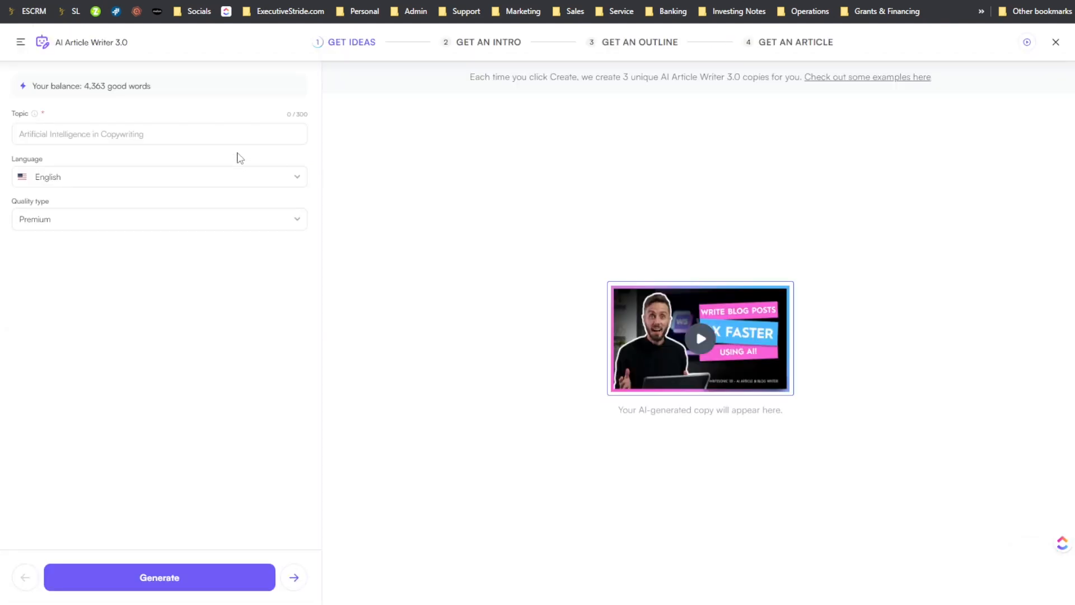
pyautogui.click(195, 125)
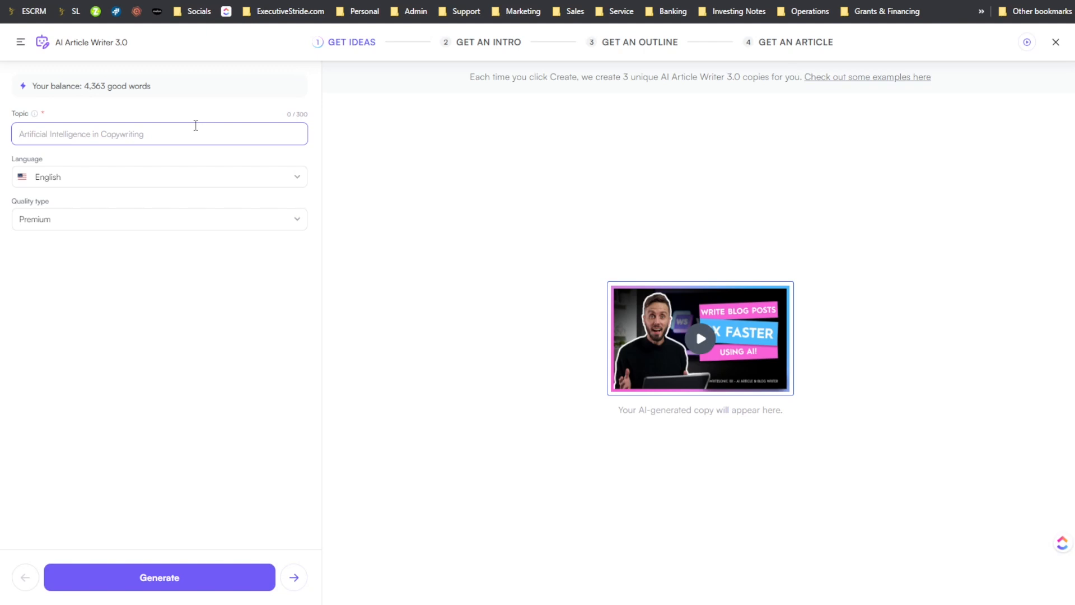
pyautogui.write('How to grow a yout')
pyautogui.write('ube channel fast in 2022')
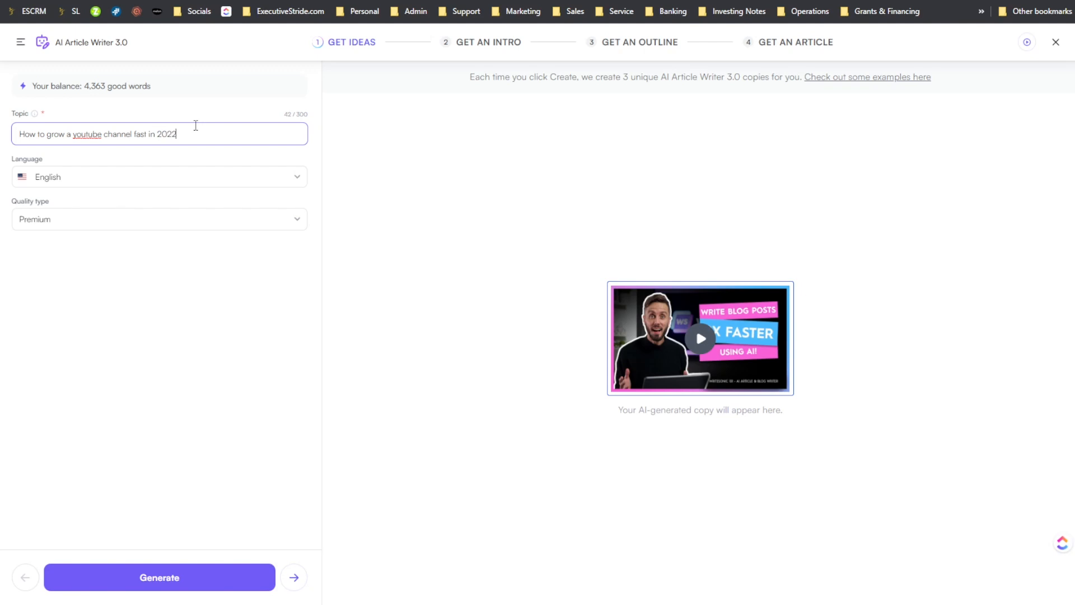
pyautogui.hotkey('ctrl', 'a')
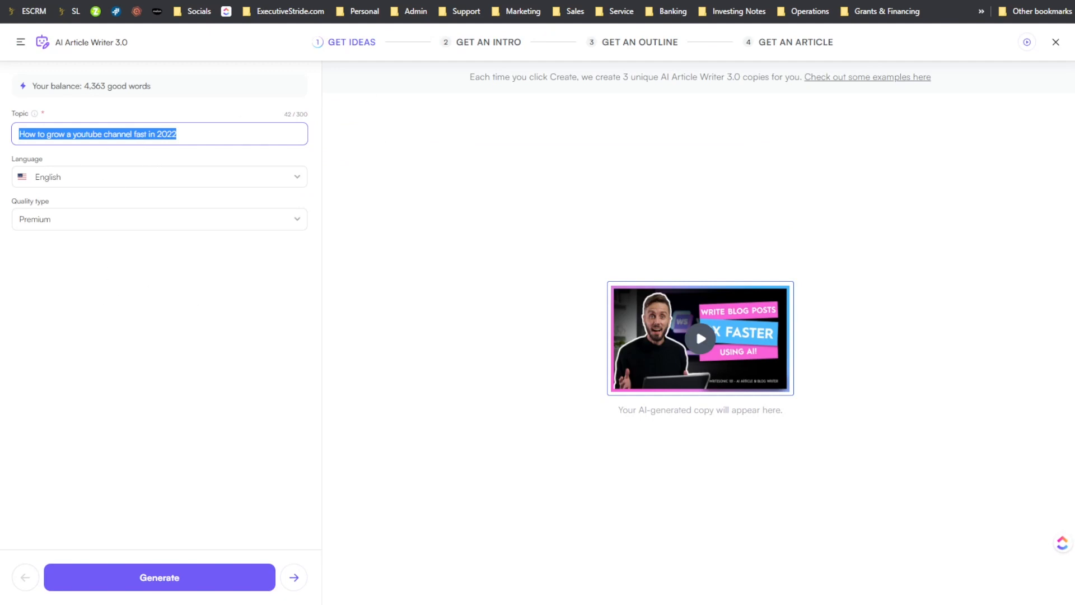
pyautogui.click(153, 586)
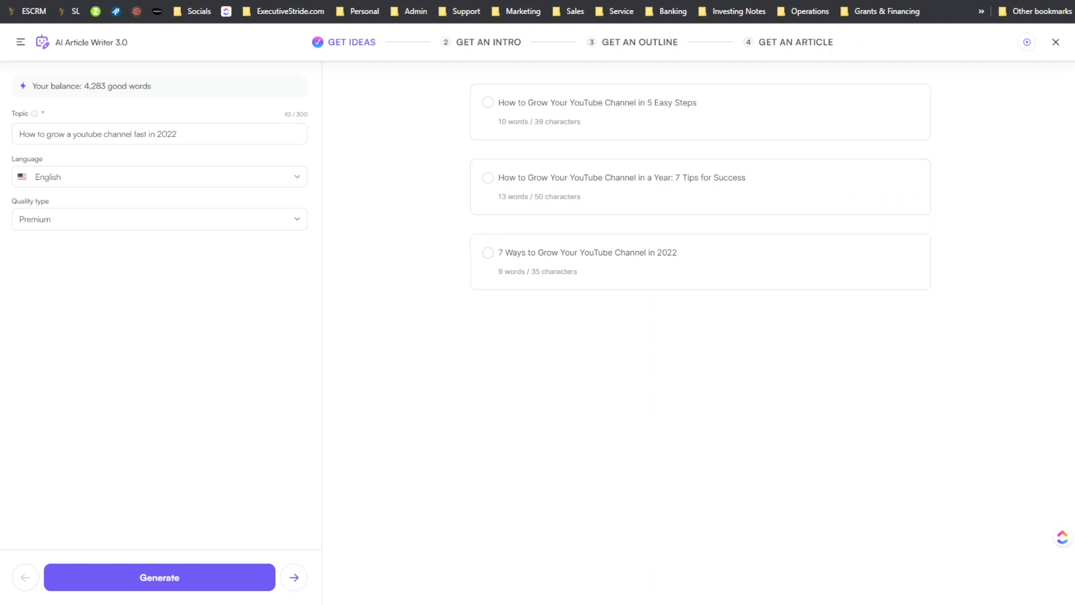
# - Choose the generated idea "7 Ways to Grow Your YouTube Channel in 2022" for the Writesonic article
pyautogui.click(863, 0)
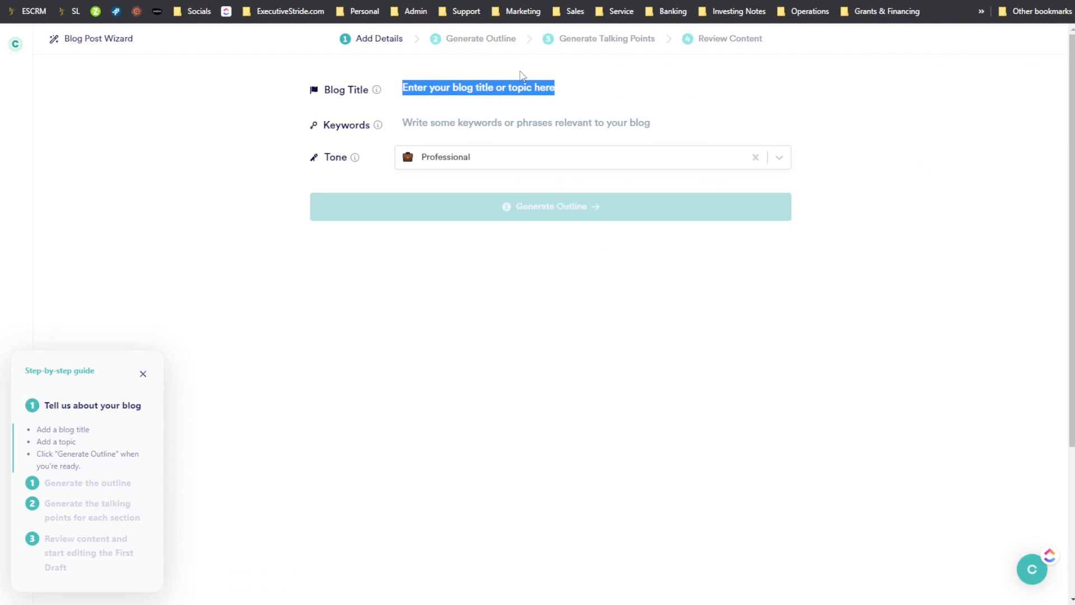
pyautogui.click(435, 81)
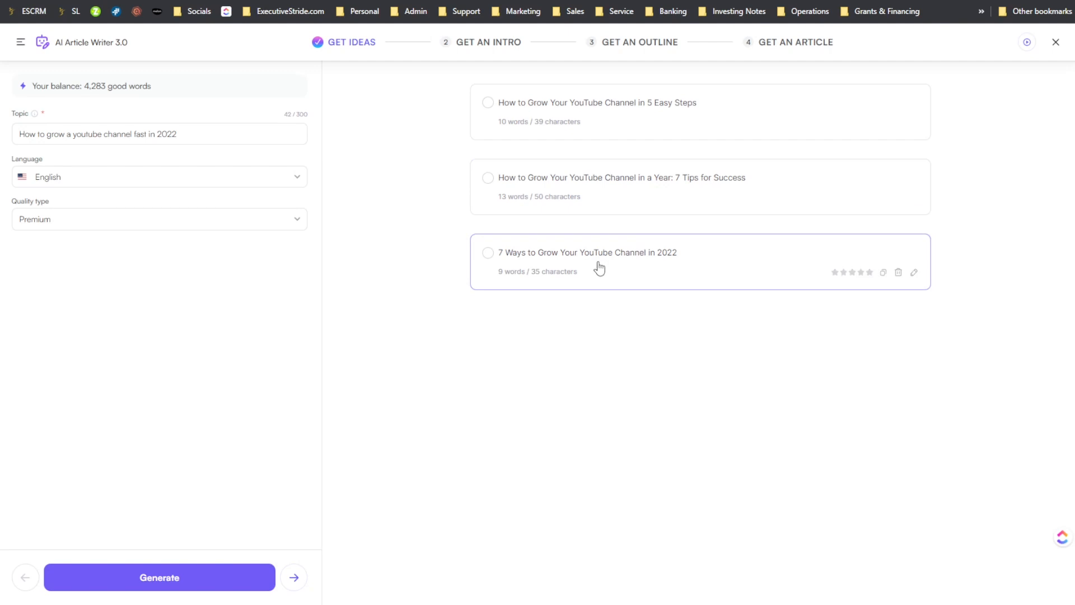
pyautogui.click(493, 252)
# - Copy the title "7 Ways to Grow Your YouTube Channel in 2022" from Writesonic into Copy.ai's blog title
pyautogui.click(213, 144)
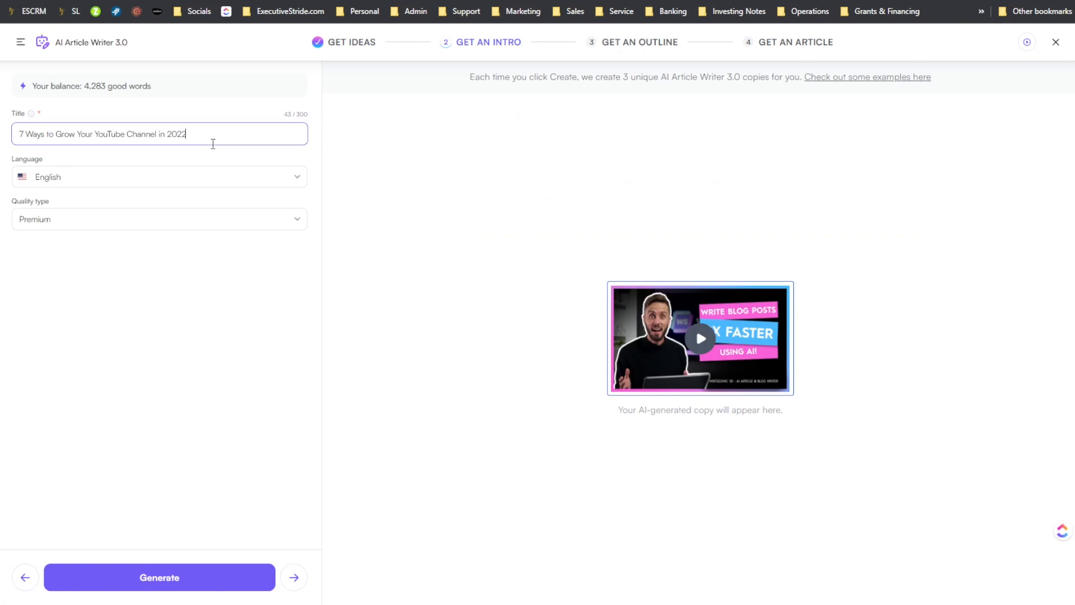
pyautogui.tripleClick(154, 136)
pyautogui.hotkey('ctrl', 'c')
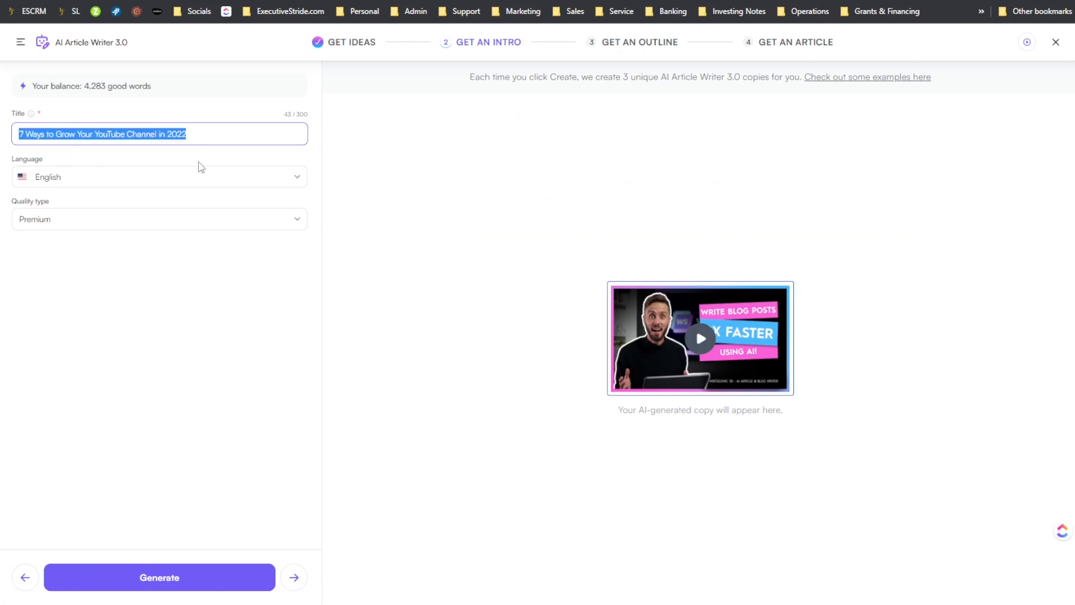
pyautogui.click(686, 1)
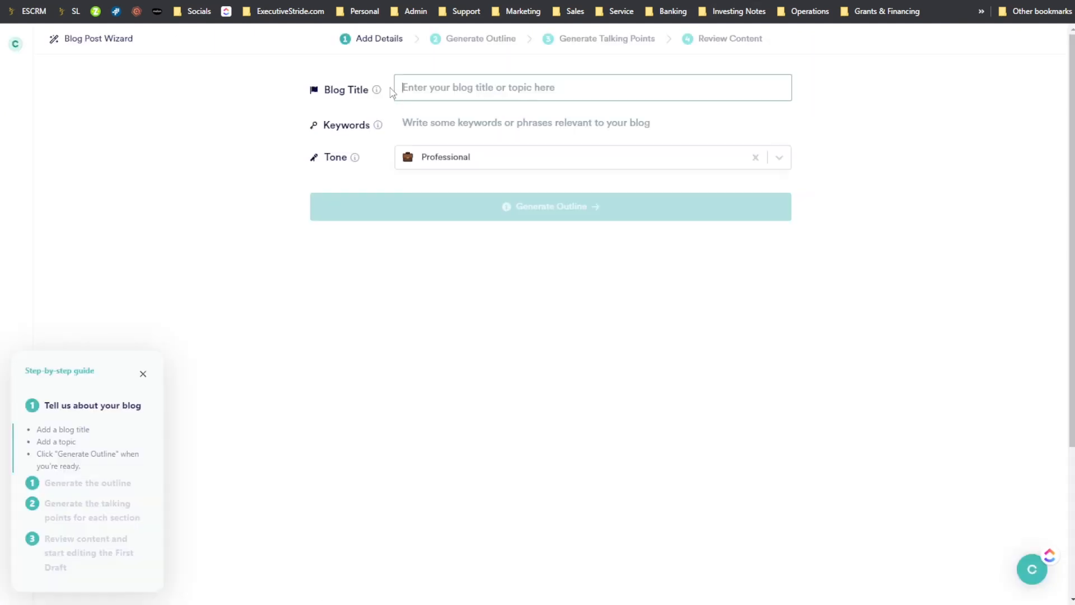
pyautogui.click(585, 88)
pyautogui.hotkey('ctrl', 'v')
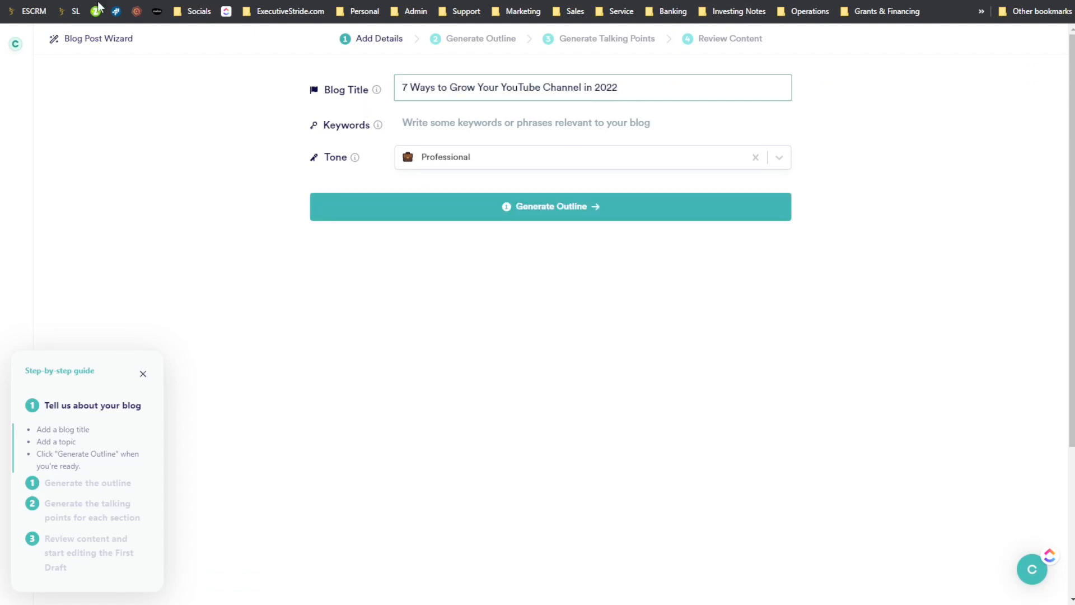
# - Enter the keywords "youtube, channel, viral, 2022" in Copy.ai's Blog Post Wizard and generate the outline
pyautogui.click(420, 126)
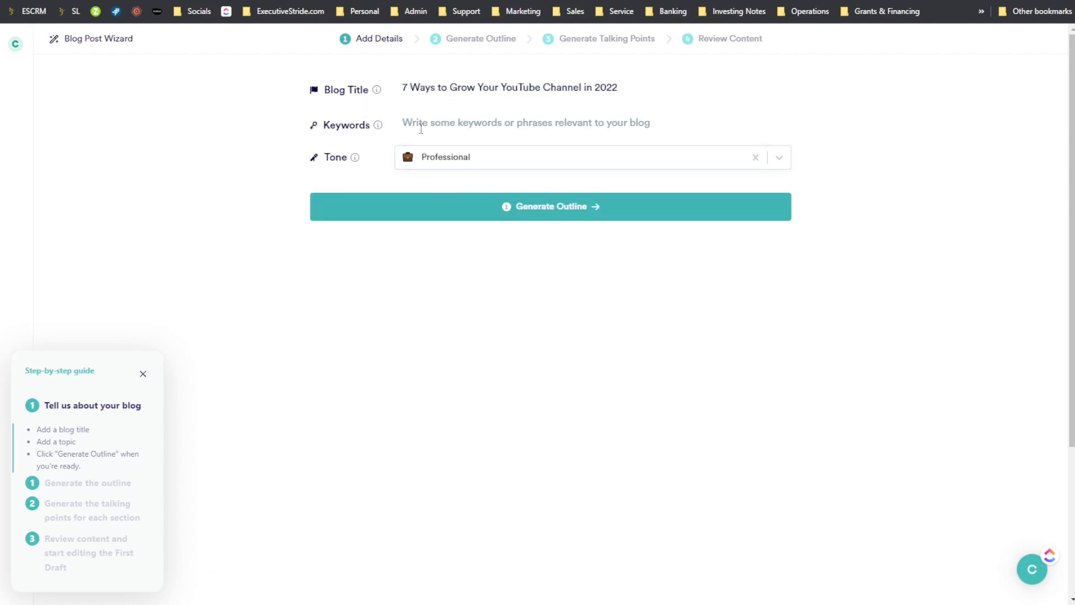
pyautogui.write('youtube, channel, viral, 2022')
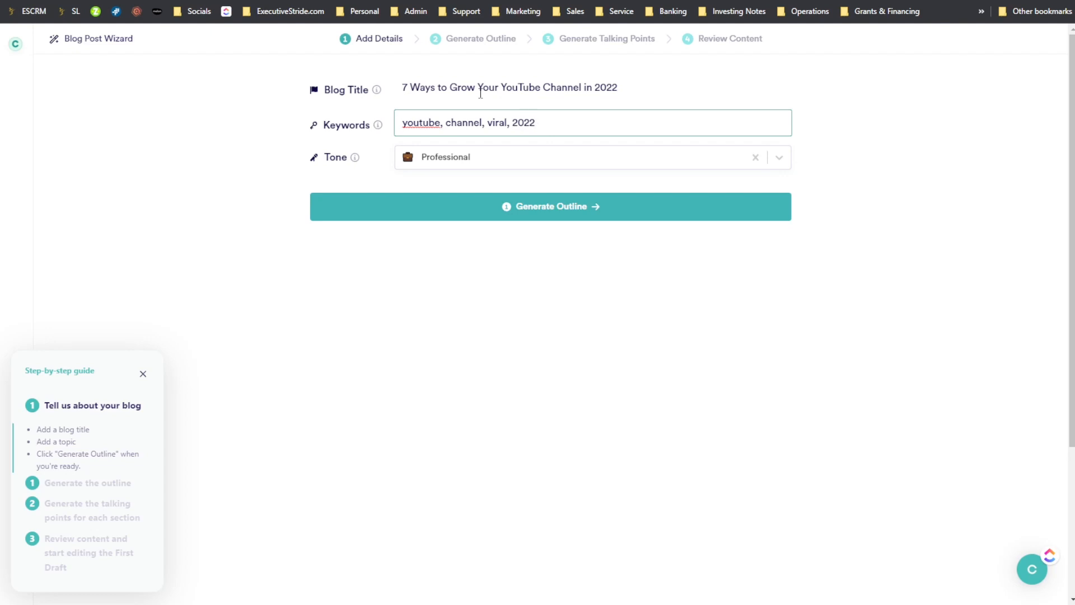
pyautogui.click(608, 206)
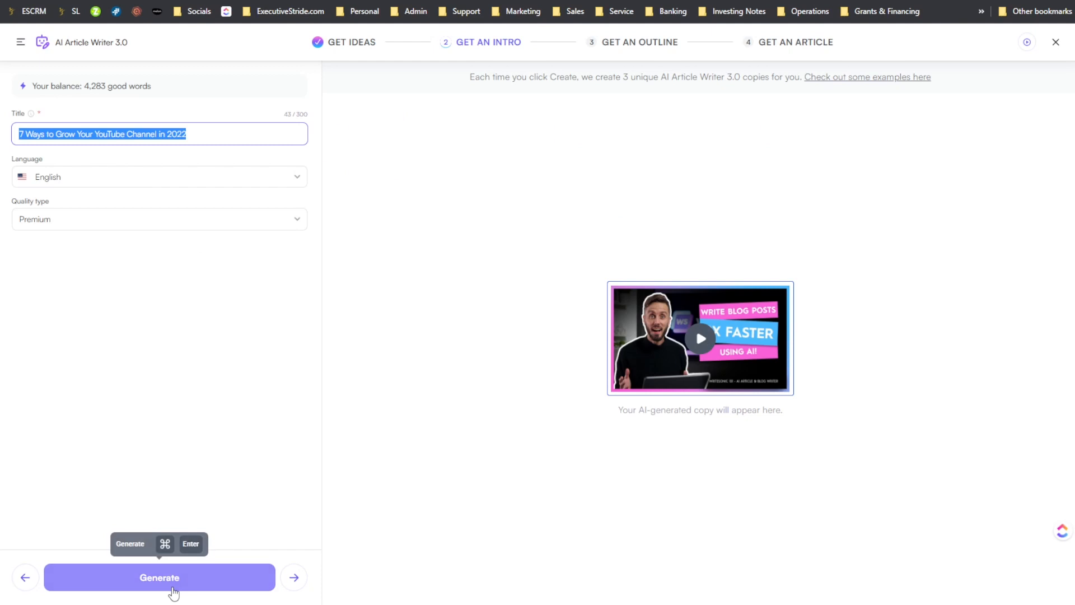
# - Generate the article intro in Writesonic, and switch to Copy.ai to review the blog post's outline sections
pyautogui.click(168, 583)
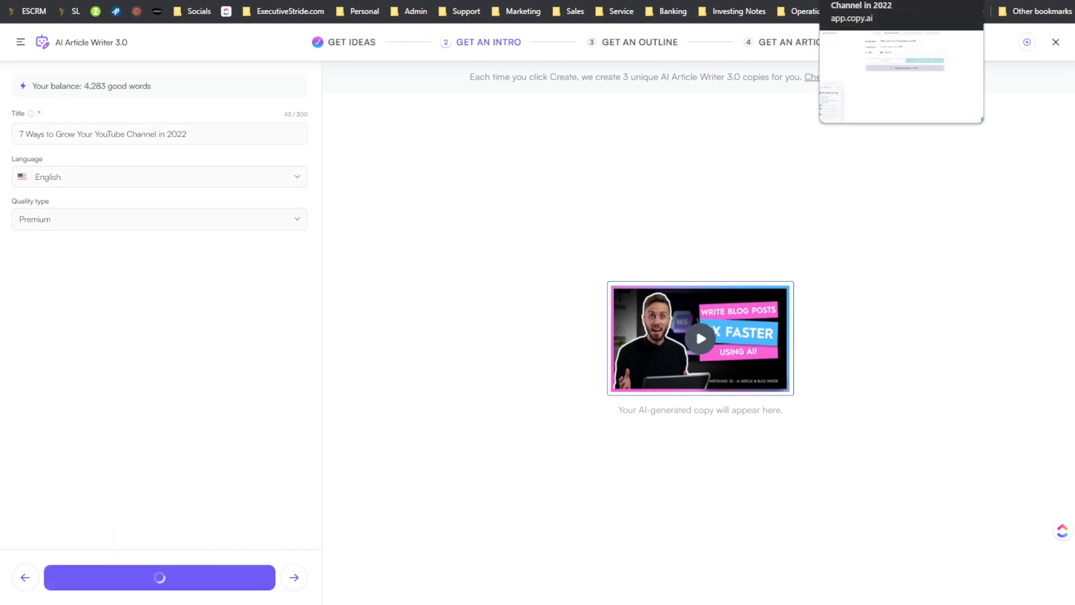
pyautogui.click(857, 0)
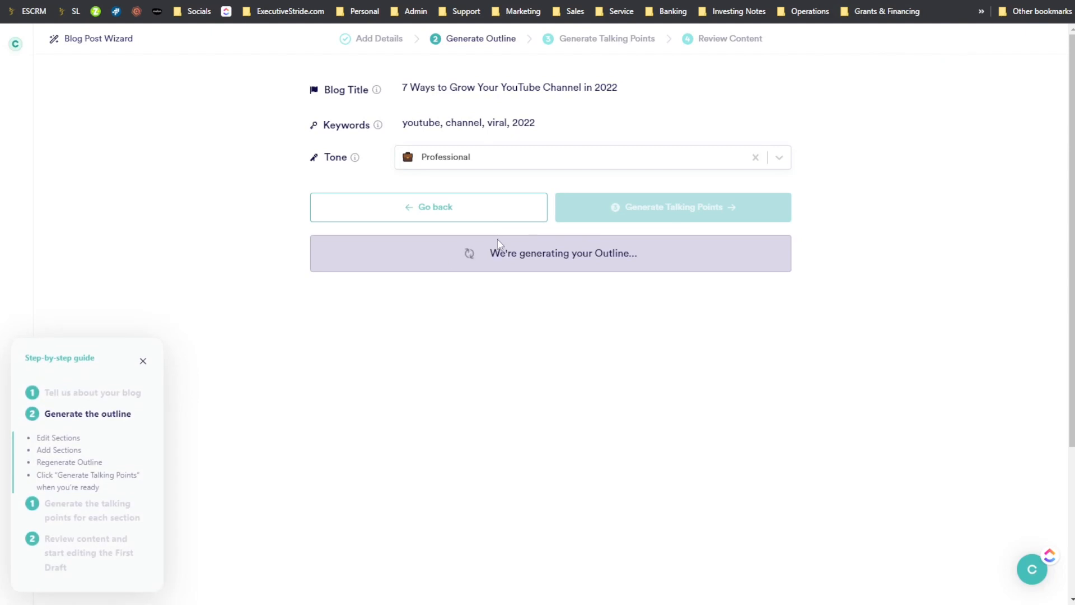
pyautogui.scroll(-1, 560, 242)
pyautogui.scroll(1, 572, 228)
pyautogui.scroll(-1, 594, 286)
pyautogui.scroll(-5, 594, 286)
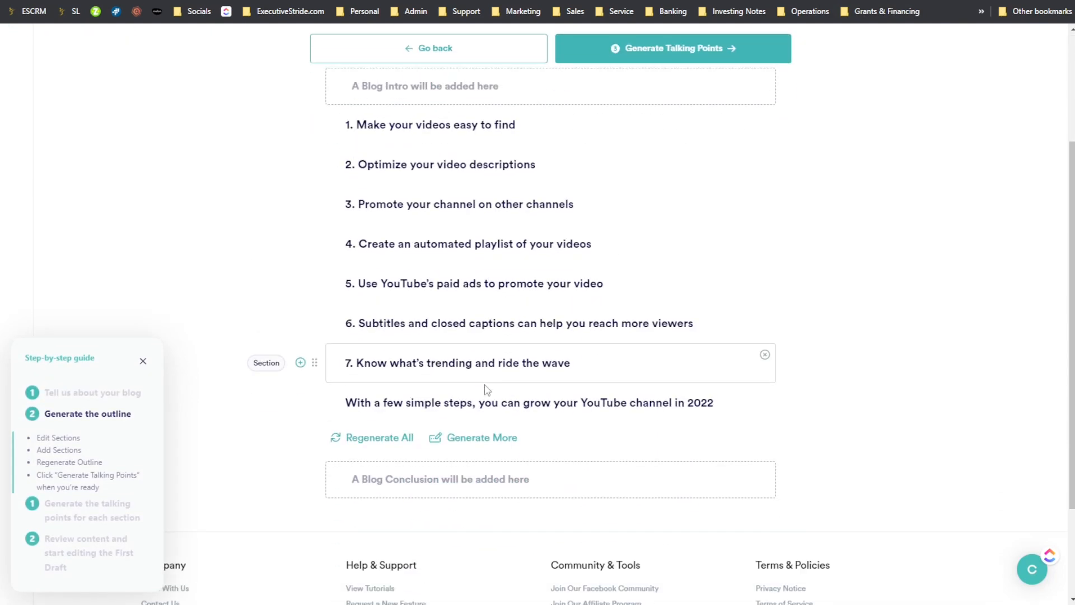
pyautogui.scroll(5, 538, 285)
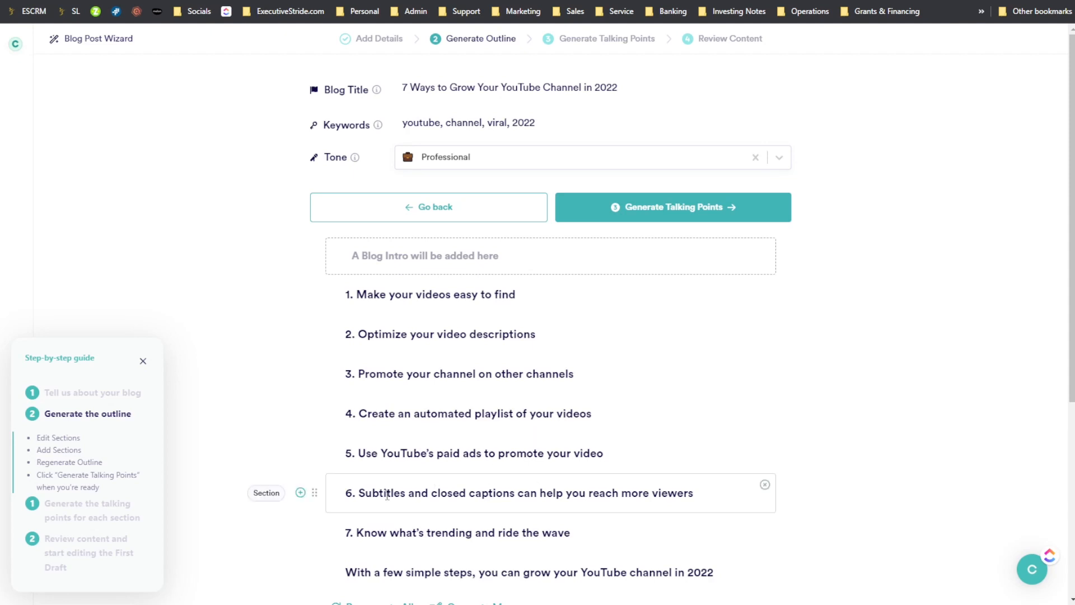
# - Switch from the Copy.ai outline to Writesonic, choose the first generated article intro, and generate the article outline
pyautogui.scroll(-1, 387, 486)
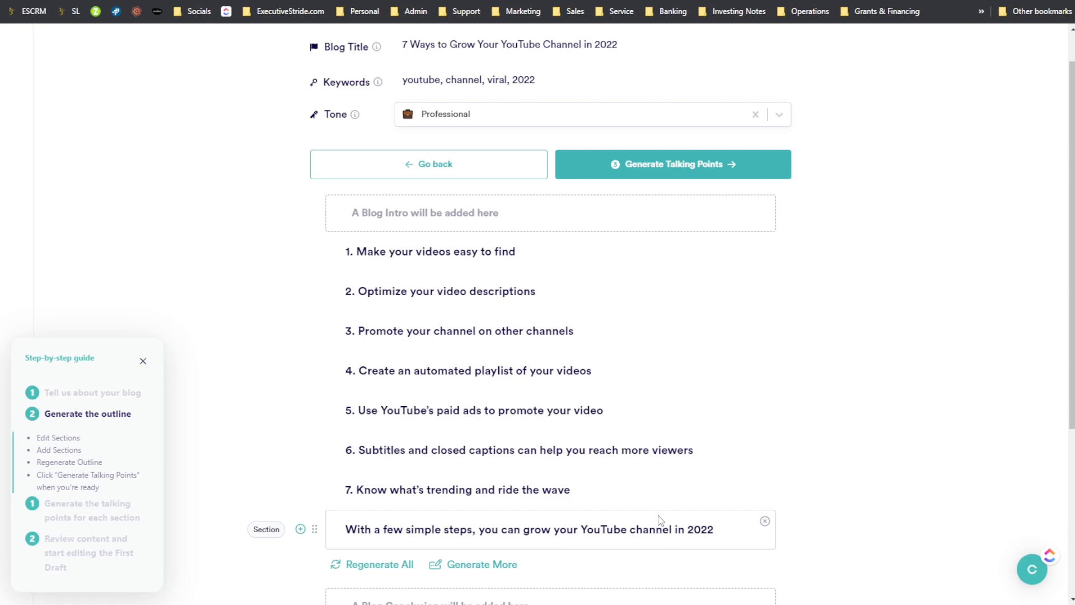
pyautogui.scroll(-1, 659, 519)
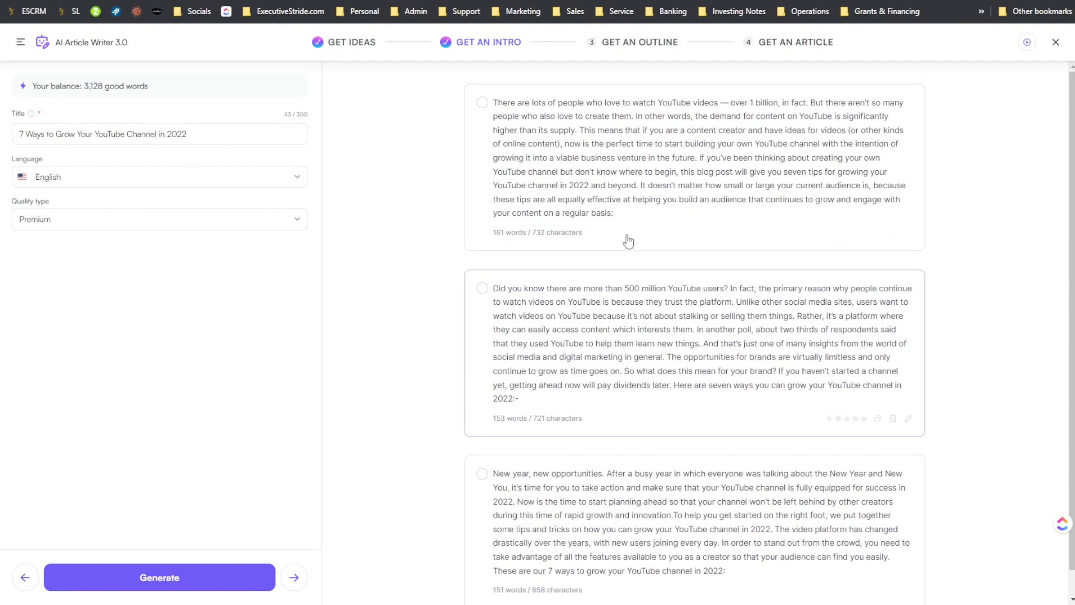
pyautogui.scroll(-1, 631, 543)
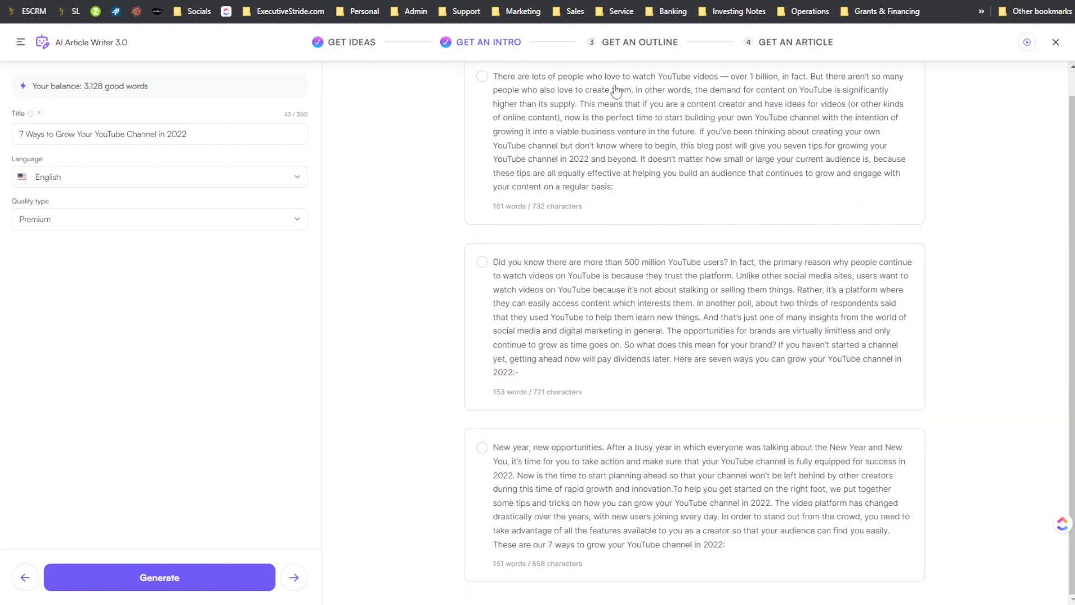
pyautogui.scroll(1, 595, 211)
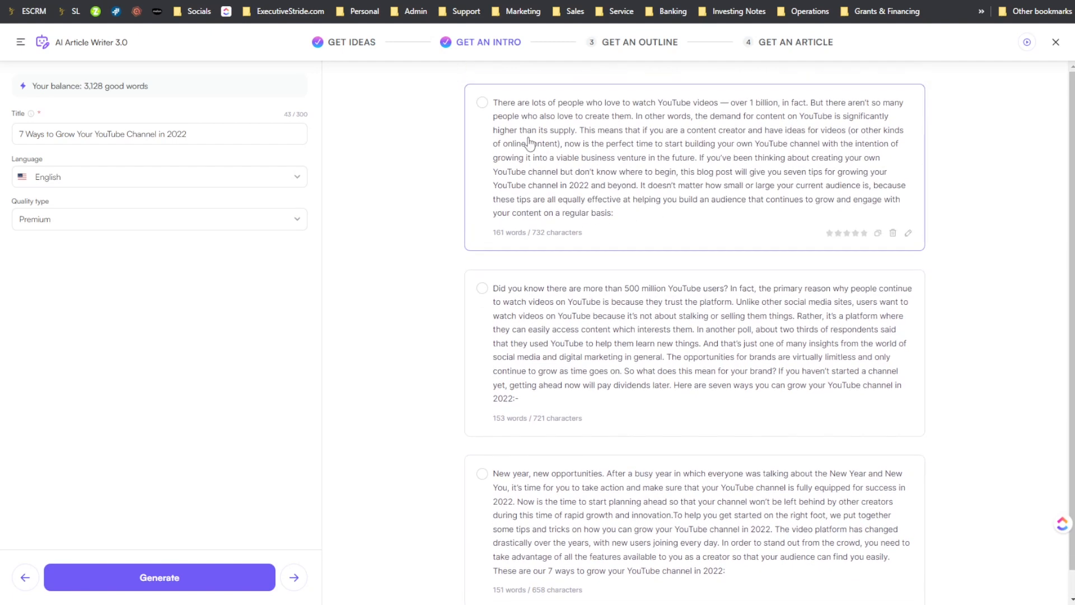
pyautogui.click(535, 112)
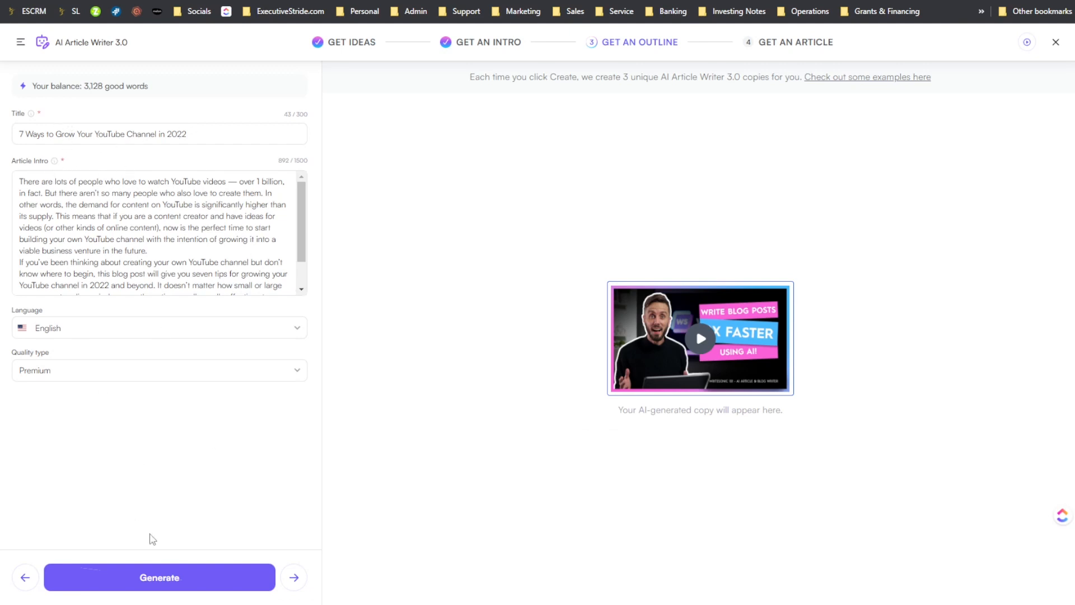
pyautogui.click(197, 586)
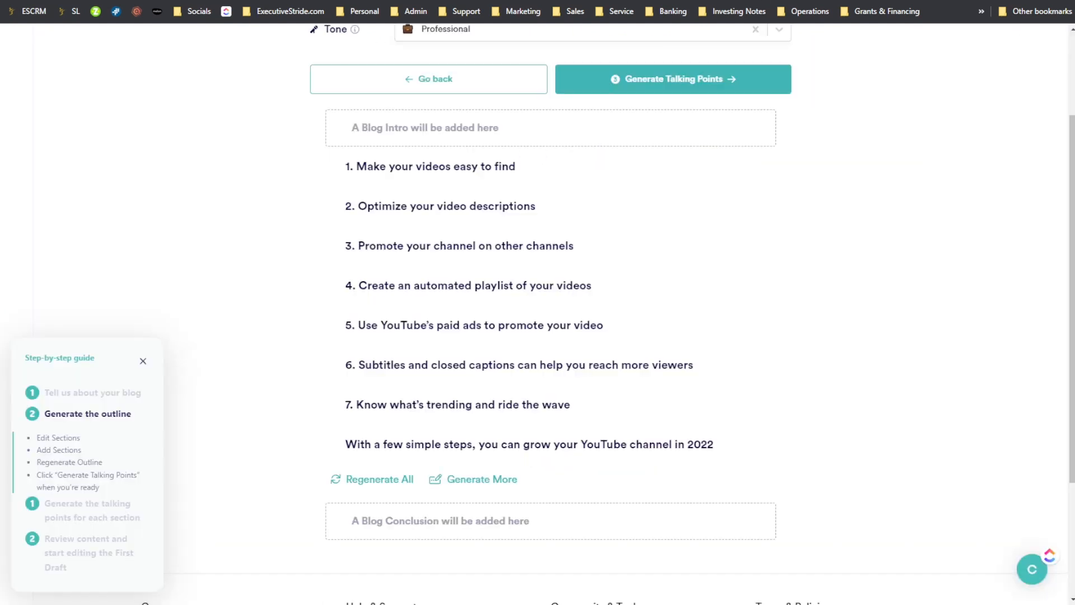
# - Switch to Copy.ai and examine the blog outline's sections, including the seventh and the closing one
pyautogui.scroll(2, 360, 235)
pyautogui.scroll(-2, 392, 212)
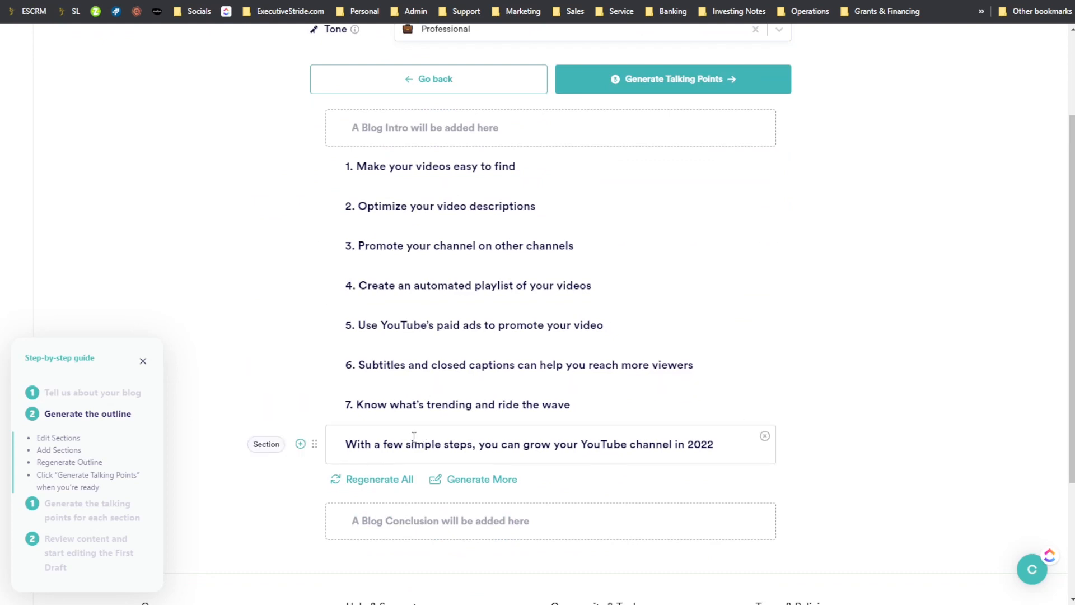
pyautogui.scroll(1, 347, 235)
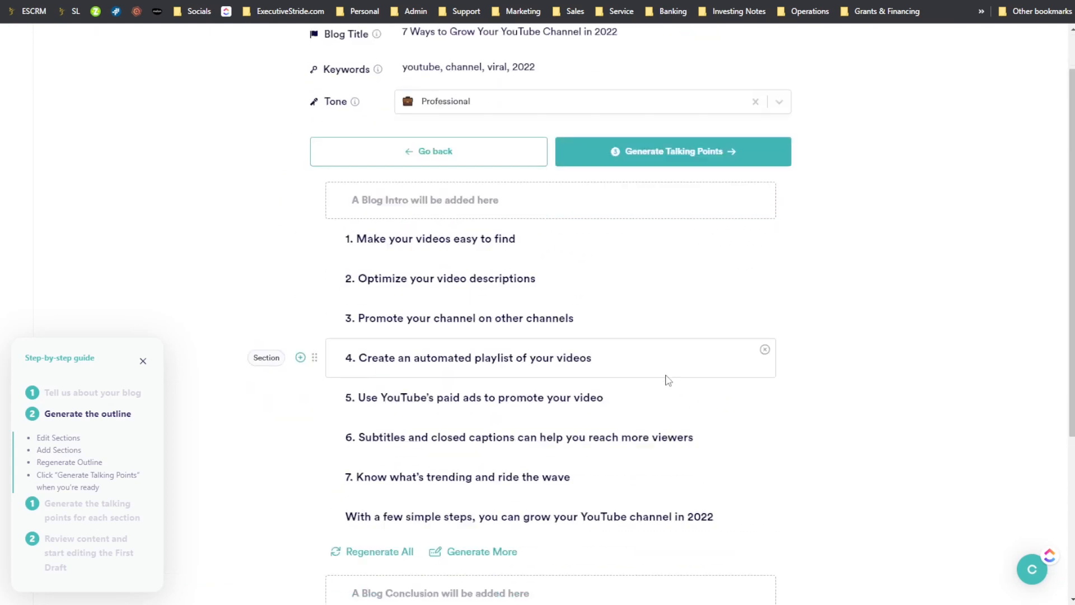
pyautogui.scroll(-2, 667, 380)
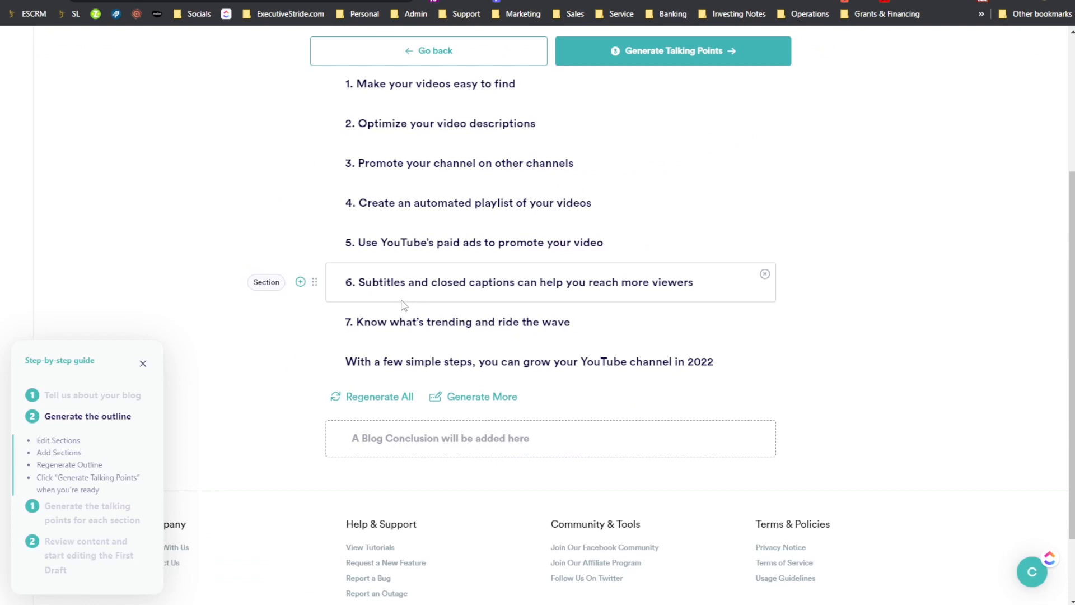
pyautogui.moveTo(570, 323); pyautogui.dragTo(371, 323)
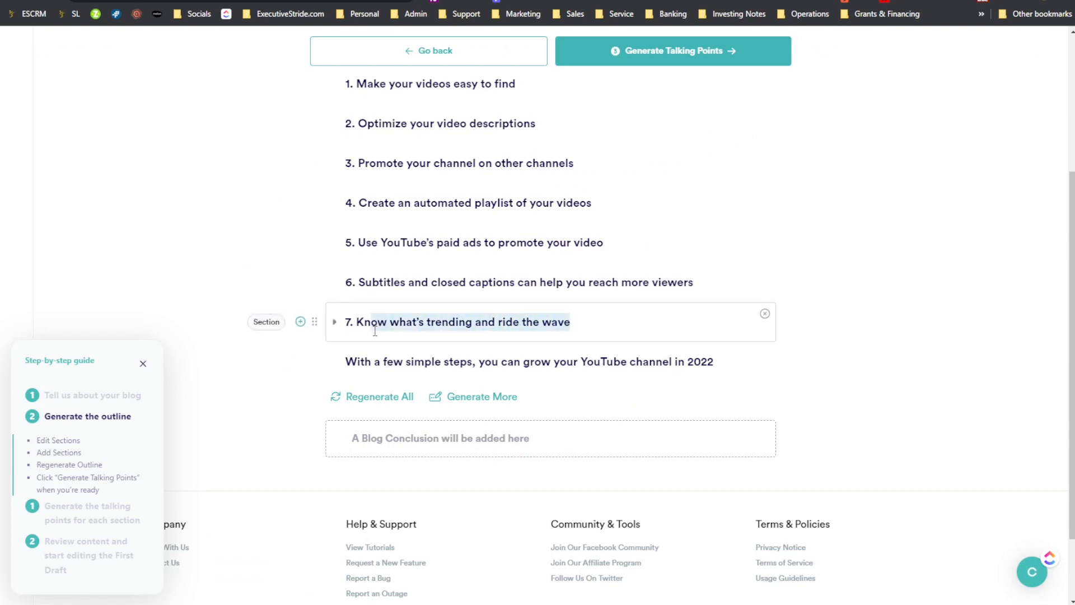
pyautogui.click(385, 362)
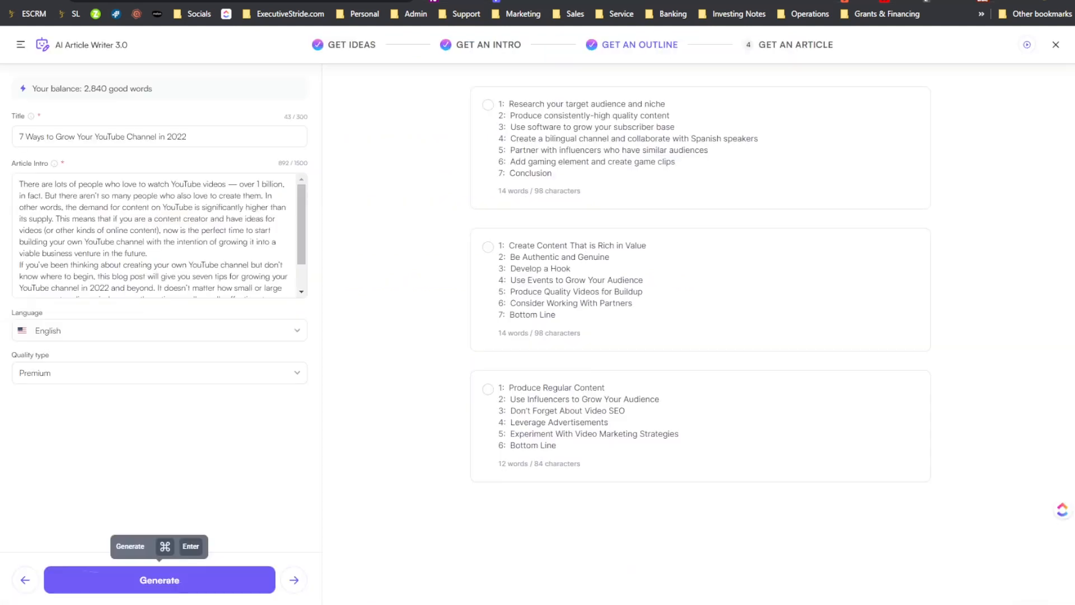
# - Choose the Writesonic outline starting with "Create Content That is Rich in Value" and number its first three headings "1." to "3."
pyautogui.click(487, 248)
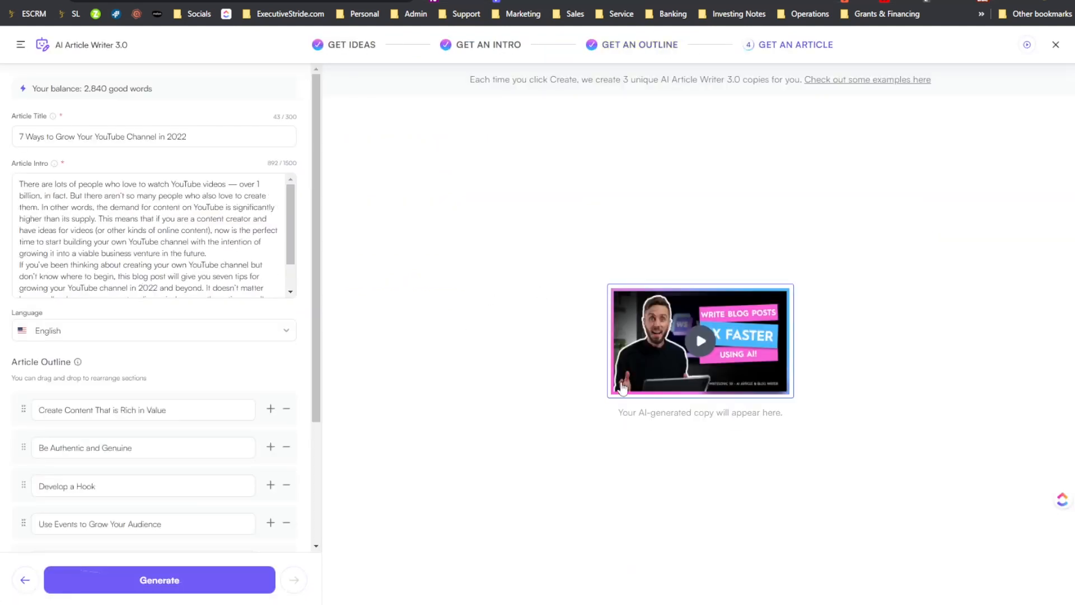
pyautogui.scroll(-3, 90, 281)
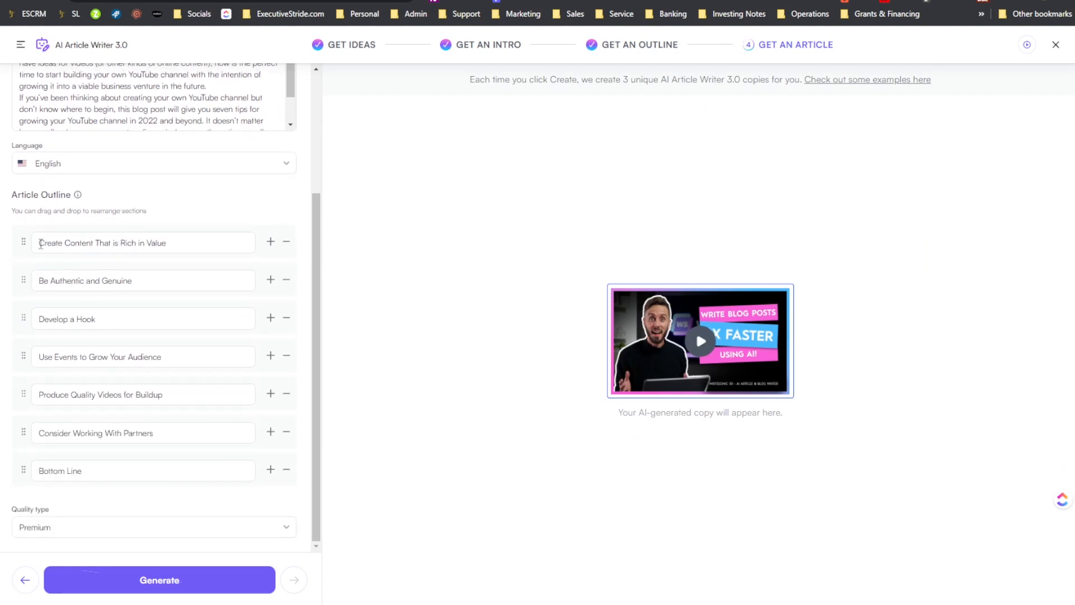
pyautogui.click(119, 280)
pyautogui.moveTo(26, 280)
pyautogui.mouseDown()
pyautogui.moveTo(27, 243)
pyautogui.moveTo(28, 274)
pyautogui.mouseUp()
pyautogui.click(39, 282)
pyautogui.click(35, 250)
pyautogui.write('1.')
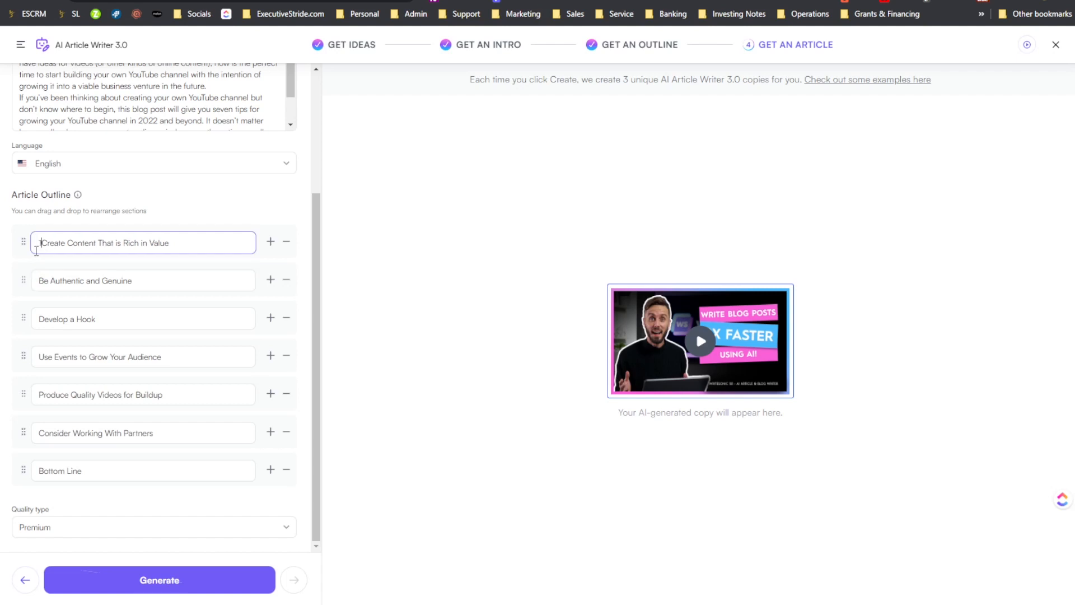
pyautogui.click(38, 280)
pyautogui.write('2.')
pyautogui.click(39, 318)
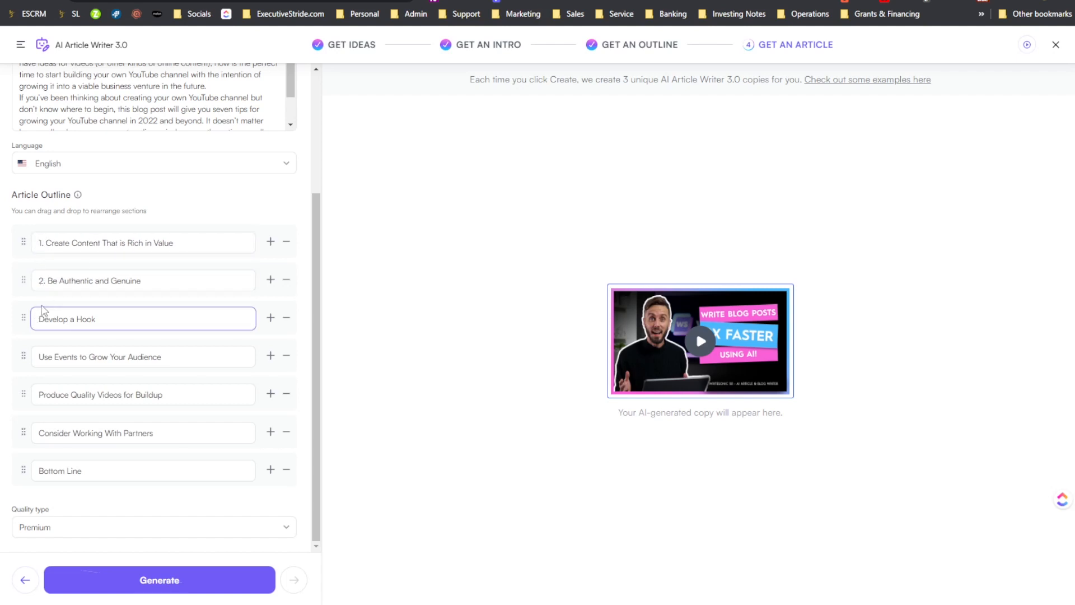
pyautogui.write('3.')
# - Number the remaining four outline headings, from "Use Events to Grow Your Audience" to "Bottom Line", "4." to "7."
pyautogui.click(41, 351)
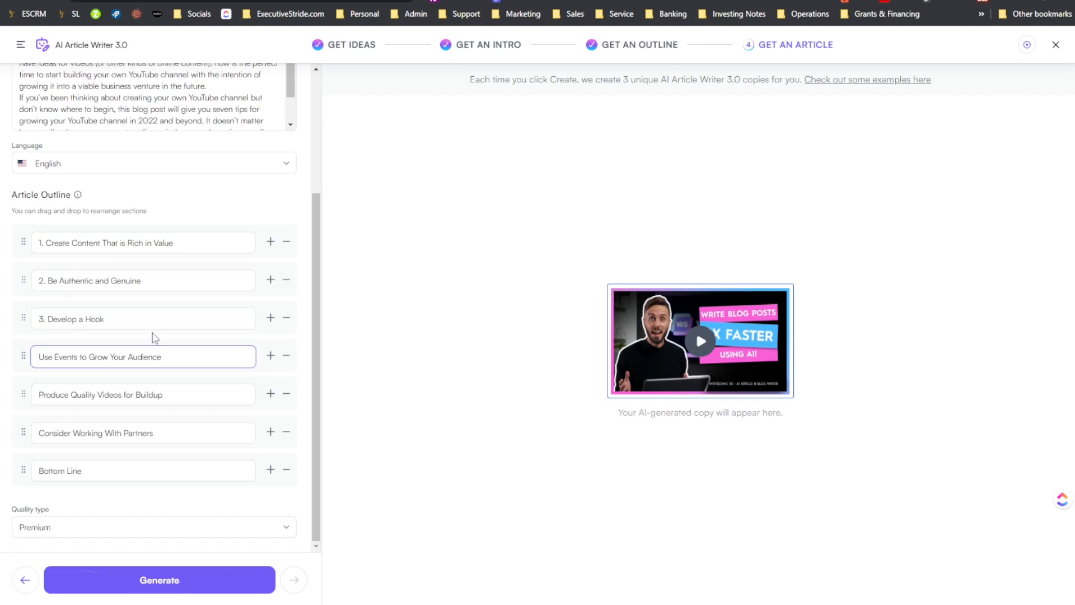
pyautogui.write('4.')
pyautogui.click(39, 392)
pyautogui.write('5.')
pyautogui.click(39, 428)
pyautogui.write('6.')
pyautogui.click(33, 462)
pyautogui.write('7.')
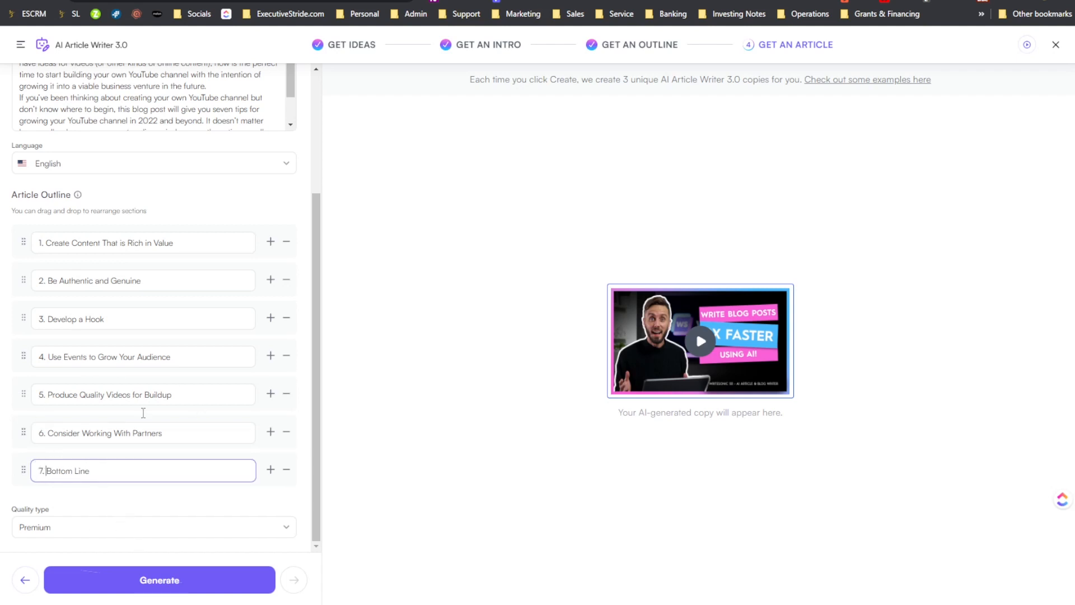
# - Check the article's title, intro and numbered outline, and generate the full article in Writesonic
pyautogui.scroll(3, 148, 322)
pyautogui.moveTo(160, 136); pyautogui.dragTo(323, 129)
pyautogui.moveTo(68, 231); pyautogui.dragTo(199, 298)
pyautogui.scroll(-3, 171, 320)
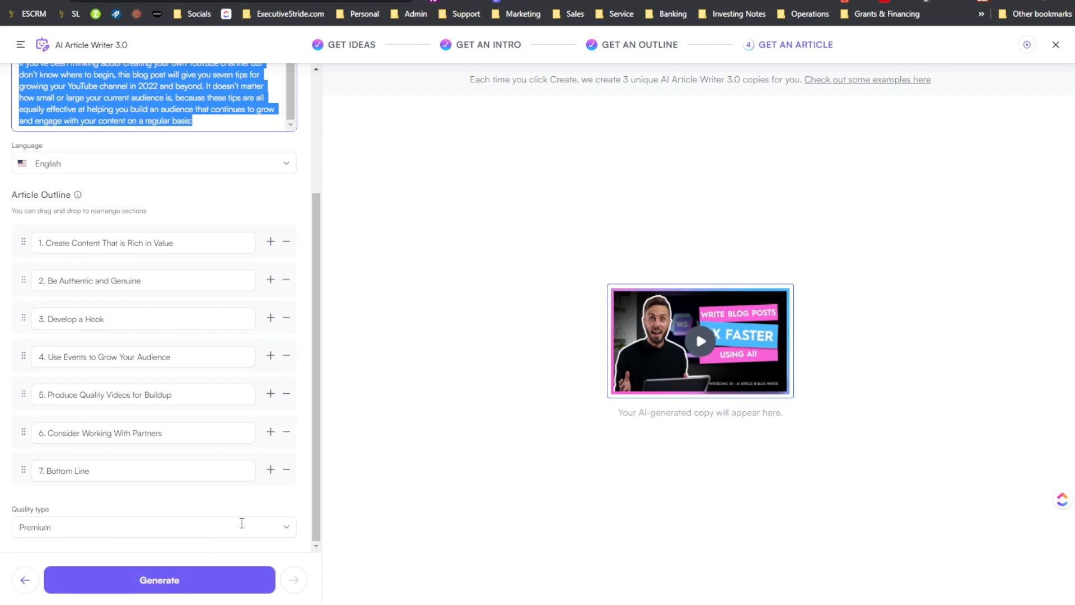
pyautogui.click(192, 579)
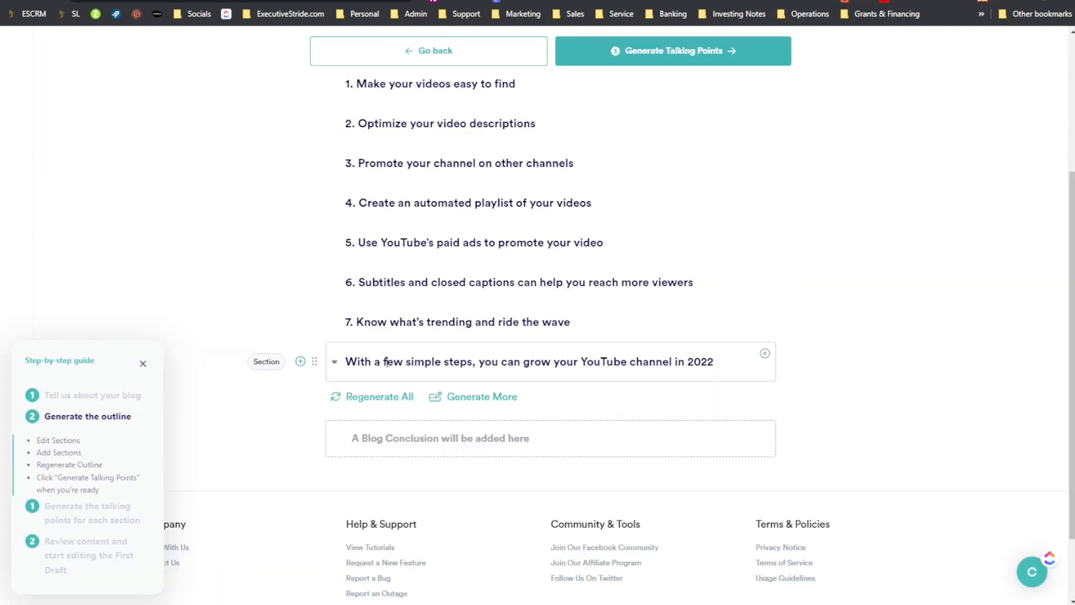
# - Switch to Copy.ai, generate the talking points for the blog outline, and decline the promotional discount offer
pyautogui.scroll(4, 617, 312)
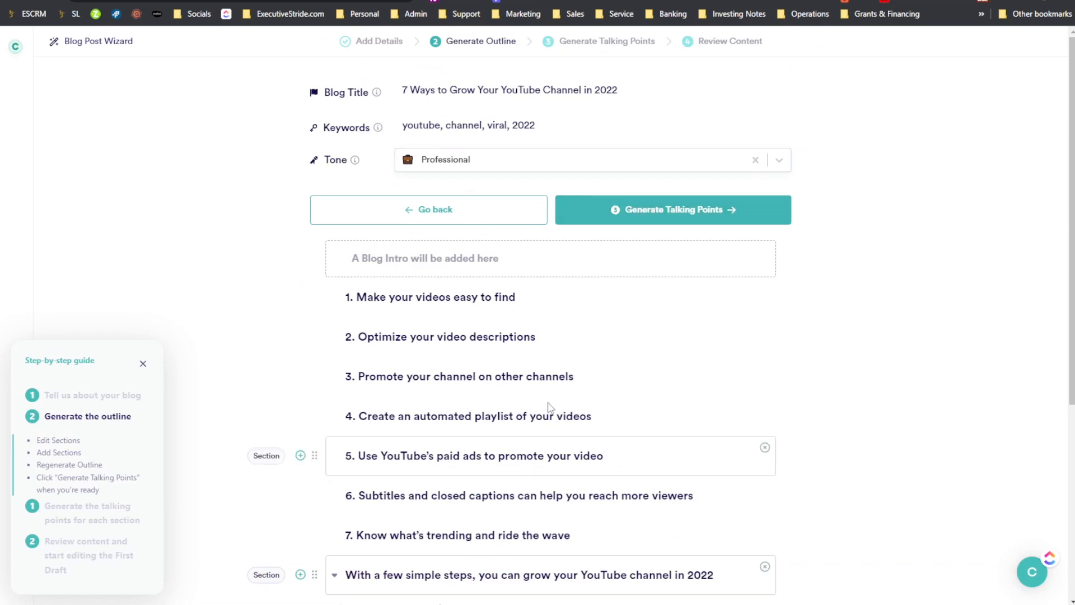
pyautogui.click(710, 221)
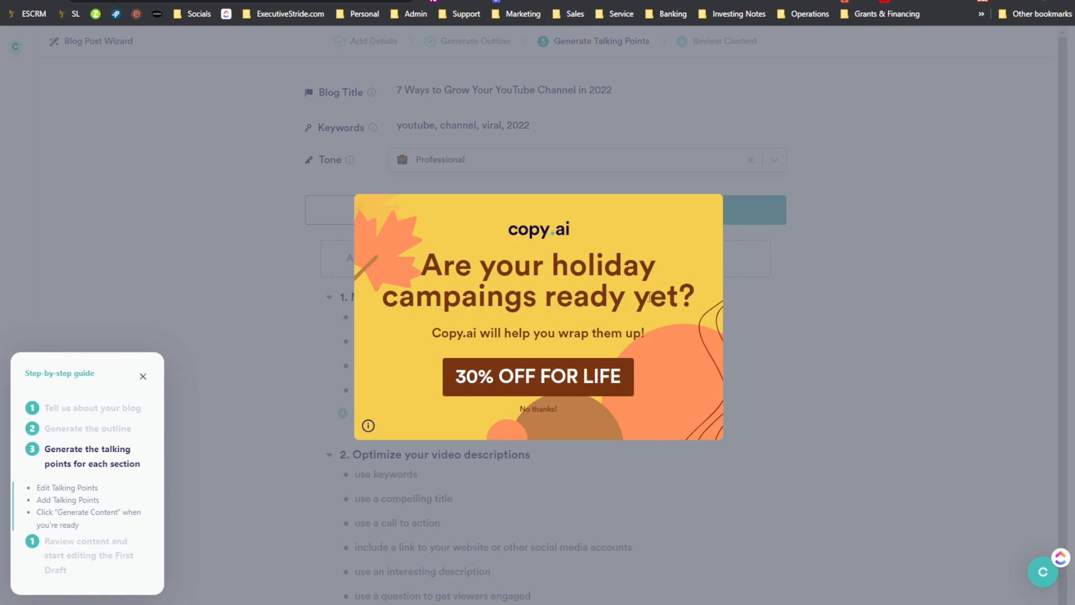
pyautogui.click(527, 410)
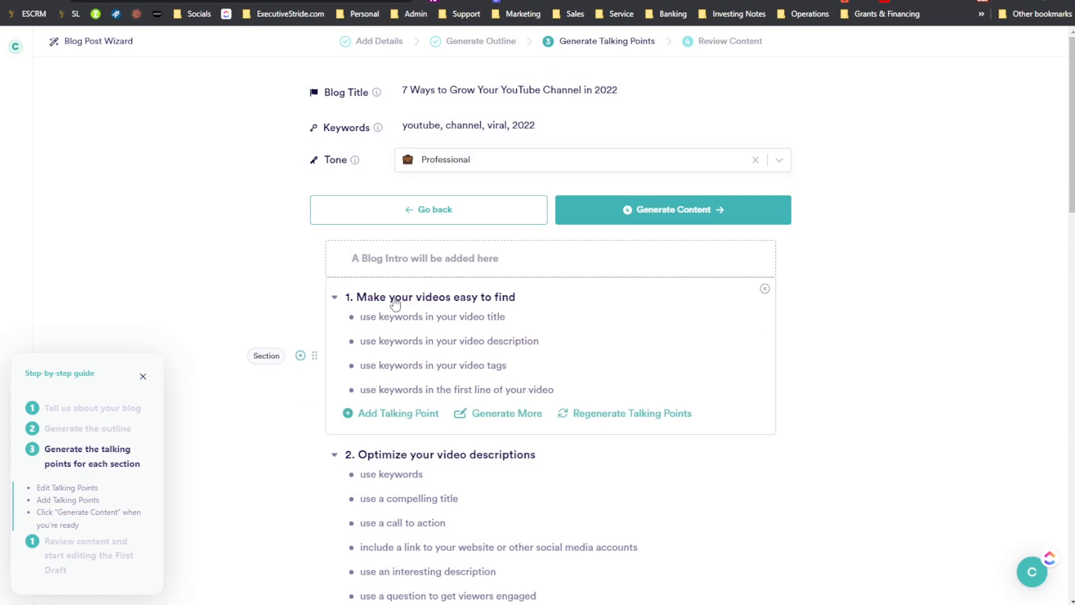
# - Skim the generated talking points from the first section through to the blog conclusion placeholder
pyautogui.scroll(-3, 425, 448)
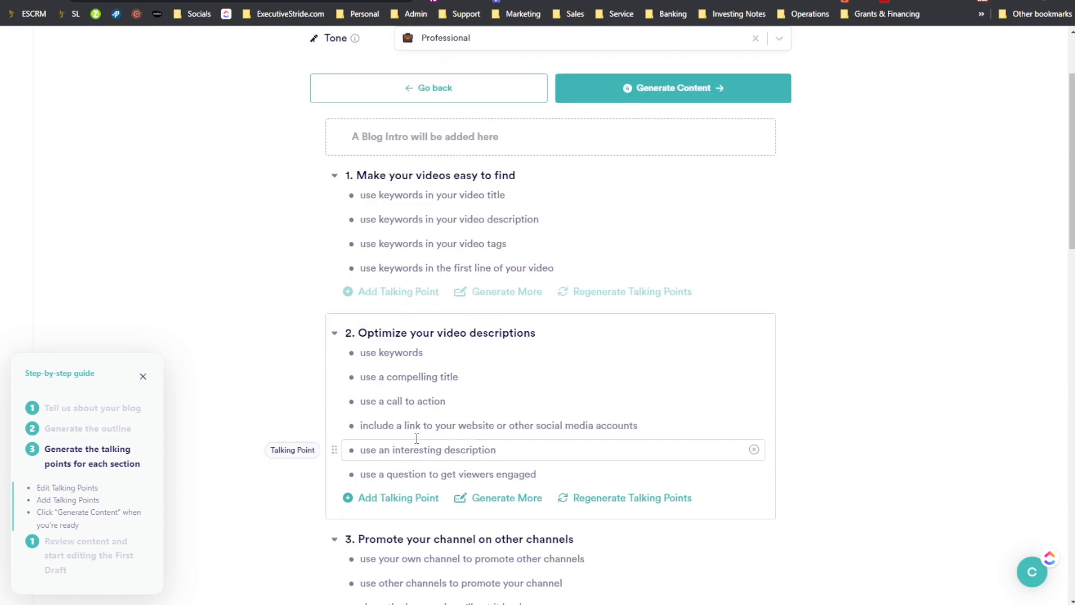
pyautogui.scroll(-2, 426, 392)
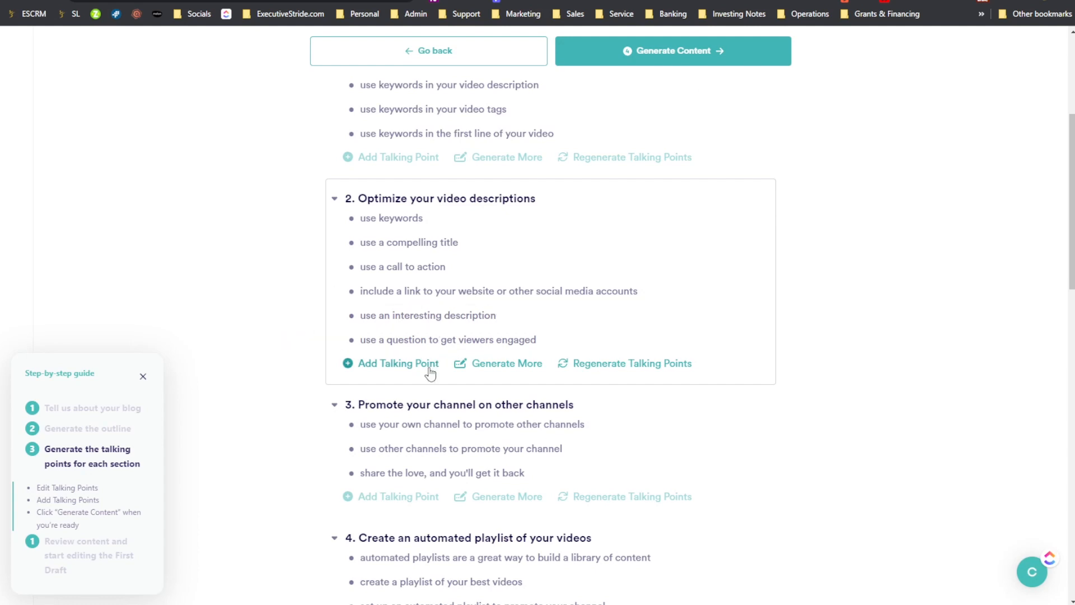
pyautogui.scroll(-5, 500, 366)
pyautogui.scroll(2, 501, 358)
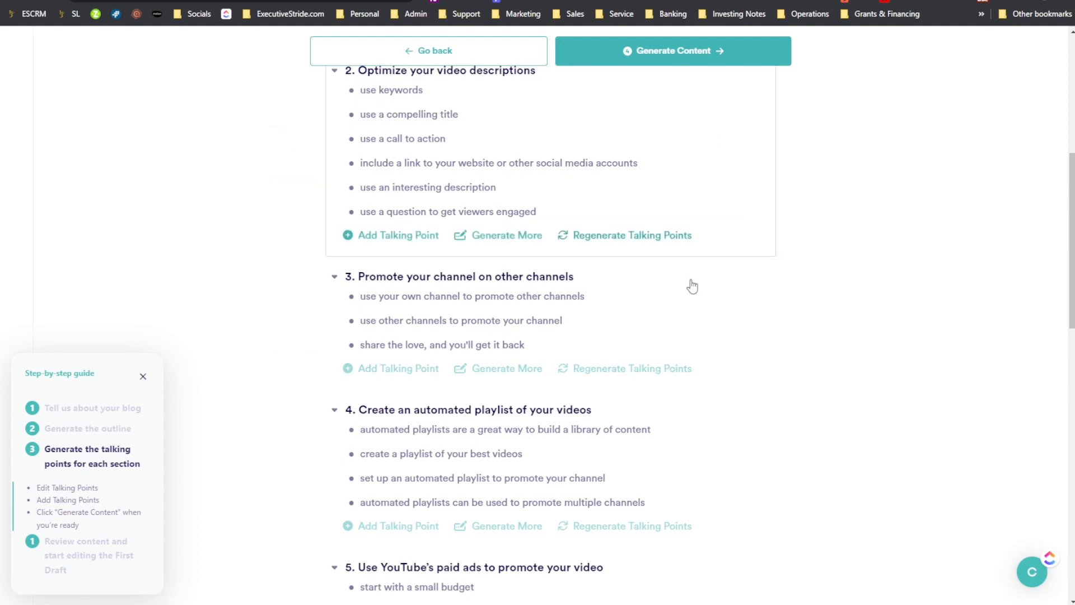
pyautogui.scroll(-6, 693, 283)
pyautogui.scroll(-8, 696, 281)
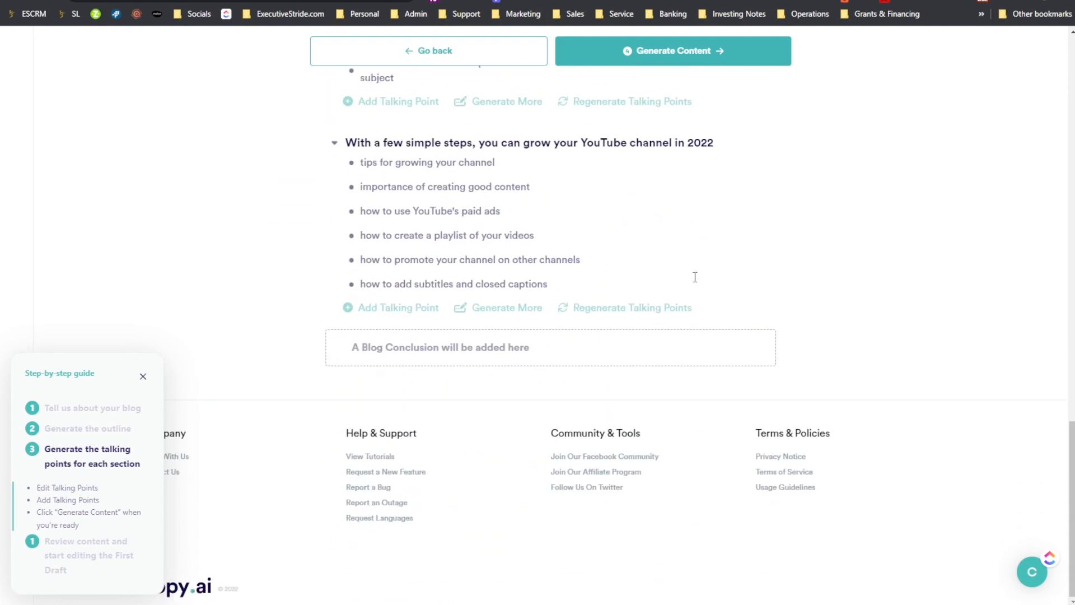
pyautogui.scroll(20, 552, 299)
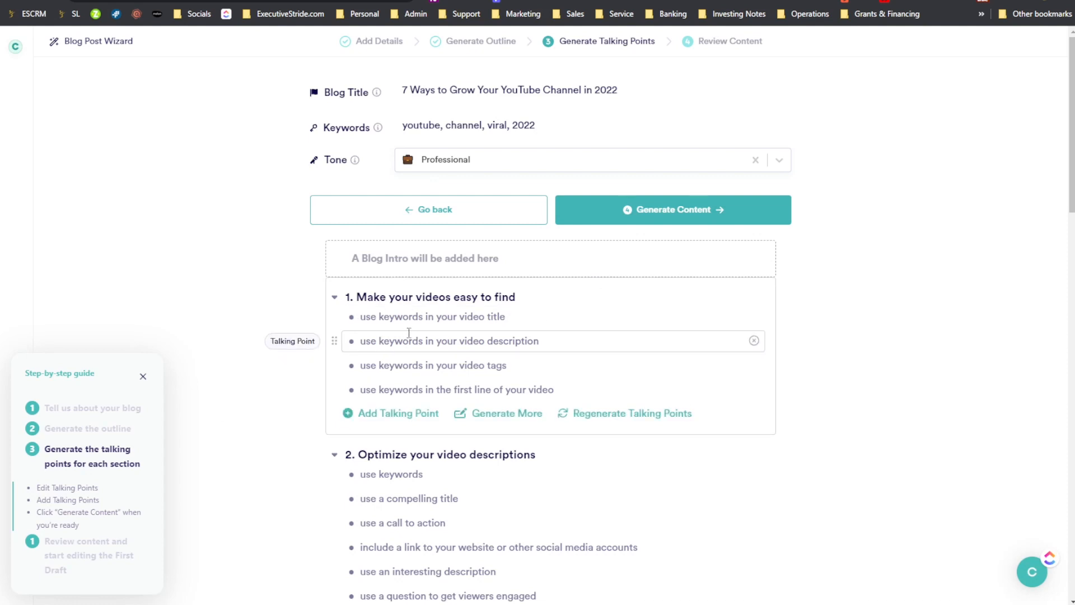
# - Read the talking points under each section in detail, from "Make your videos easy to find" to the closing section
pyautogui.click(424, 324)
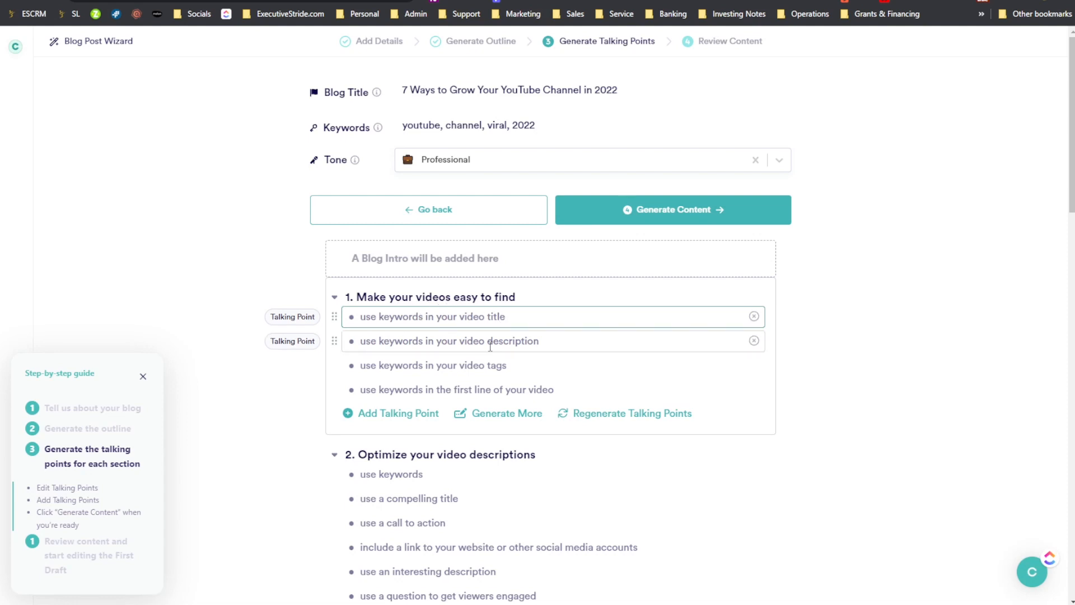
pyautogui.scroll(-1, 491, 346)
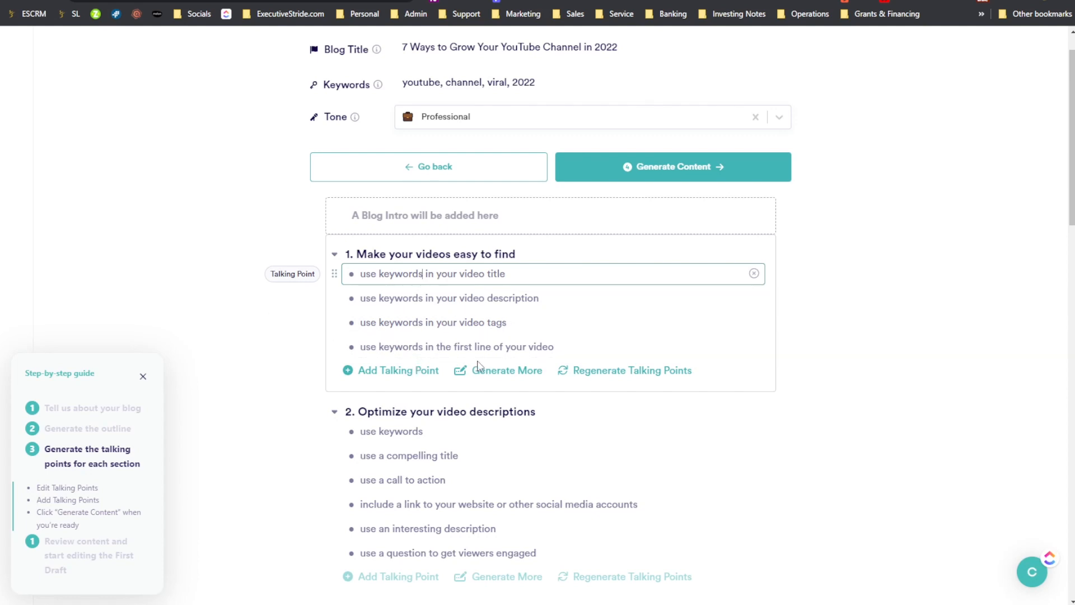
pyautogui.scroll(-2, 479, 365)
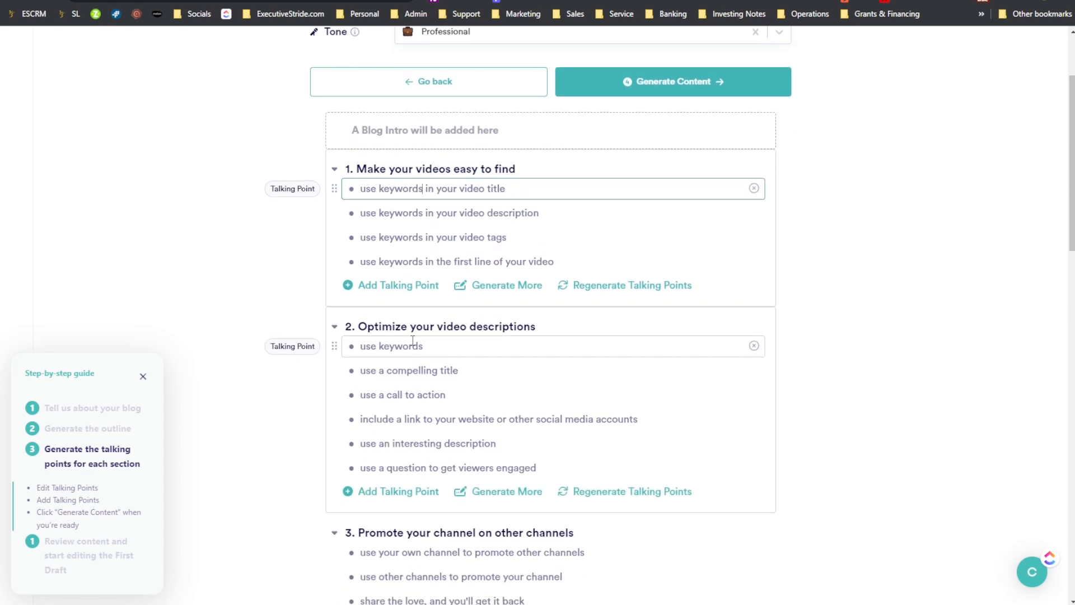
pyautogui.scroll(-1, 392, 333)
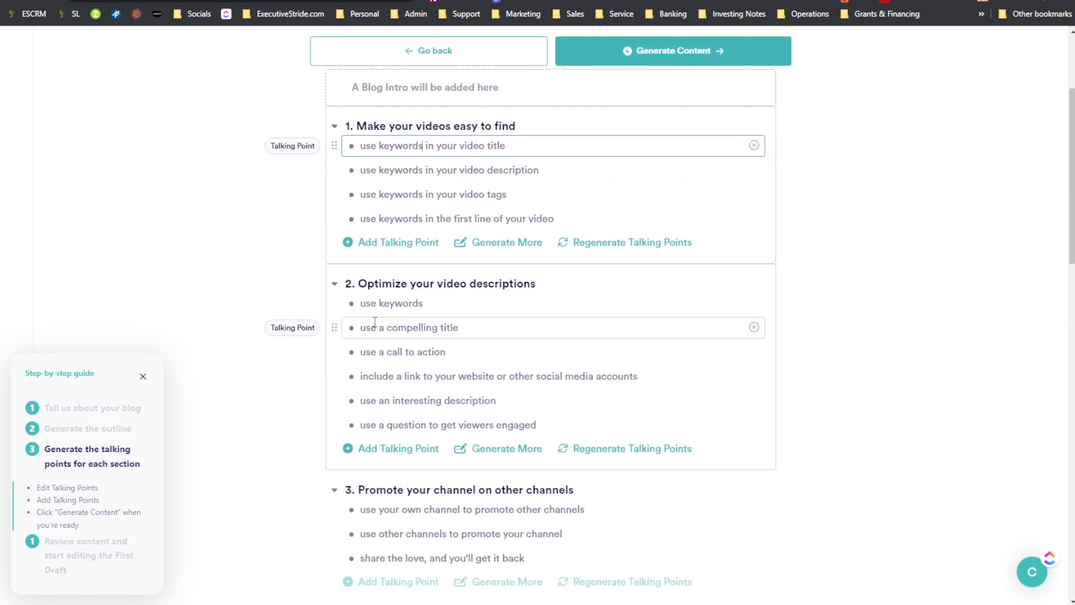
pyautogui.scroll(-1, 445, 335)
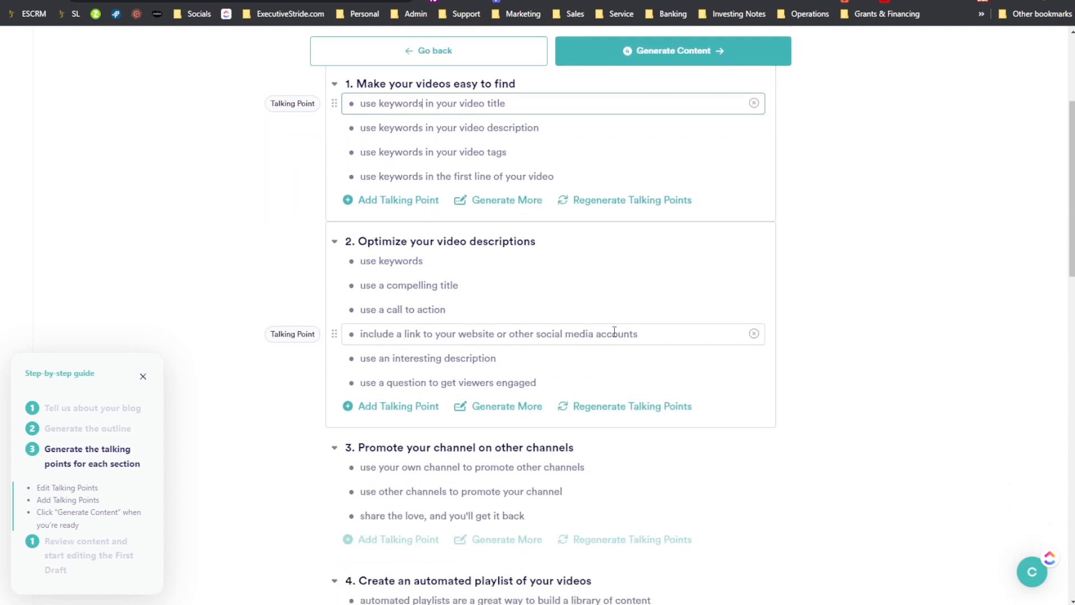
pyautogui.scroll(-1, 546, 336)
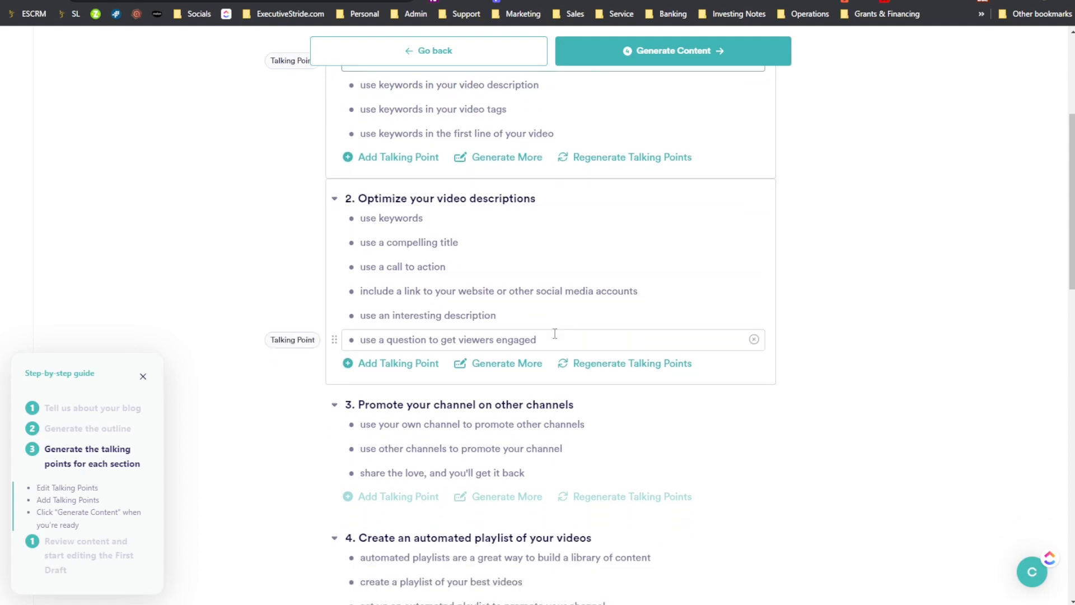
pyautogui.scroll(-3, 541, 339)
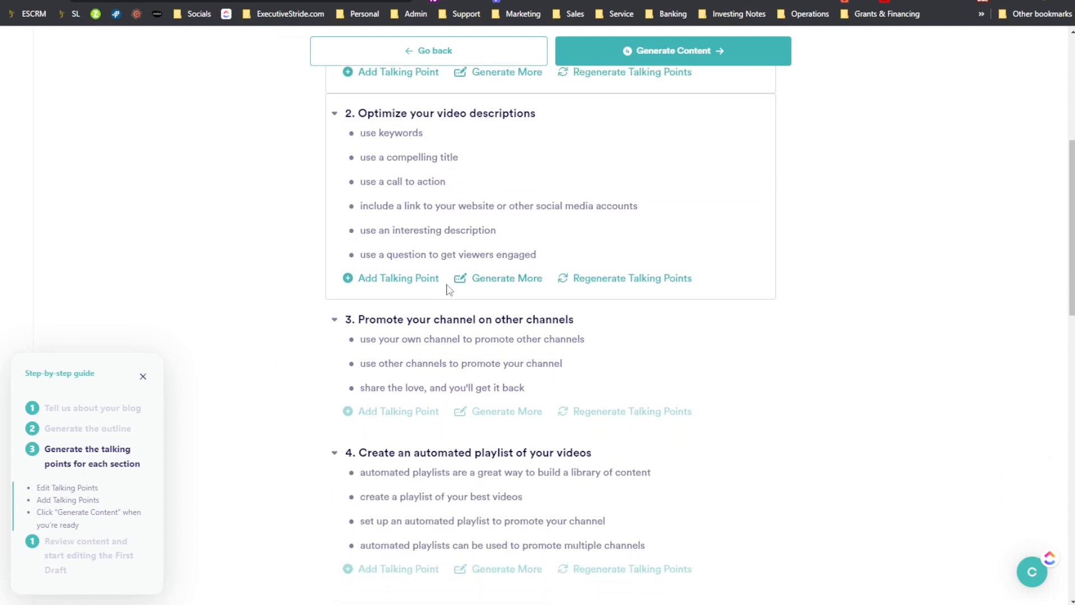
pyautogui.scroll(-1, 443, 224)
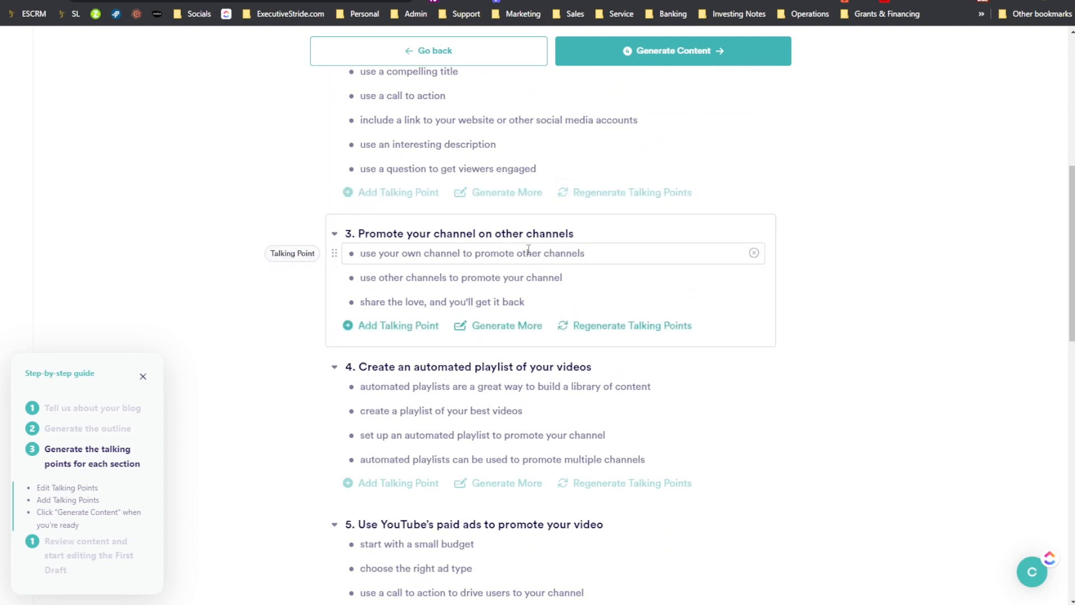
pyautogui.scroll(-7, 415, 271)
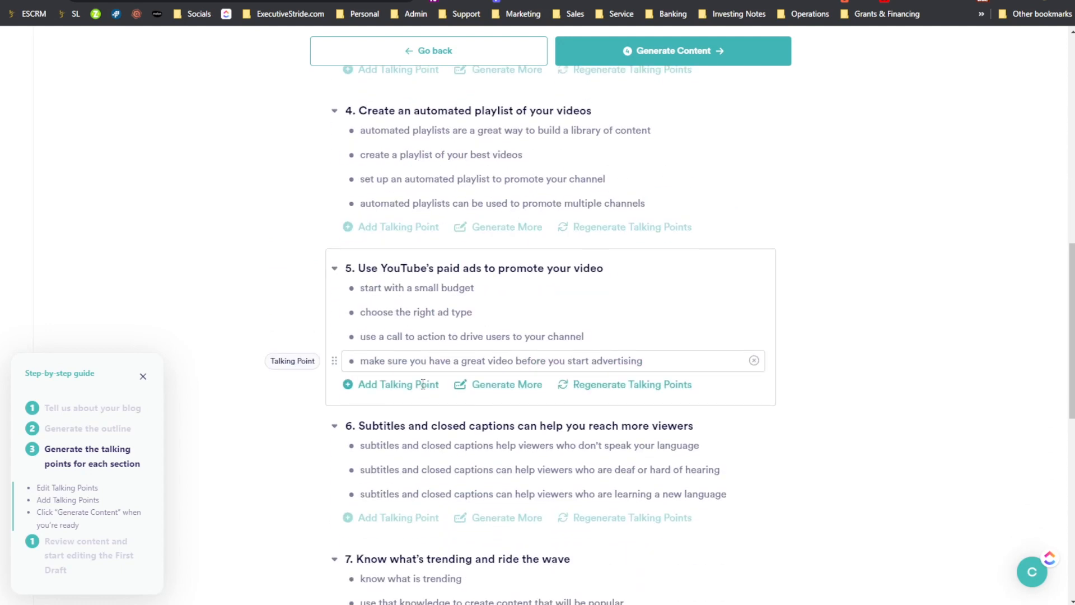
pyautogui.scroll(-10, 426, 277)
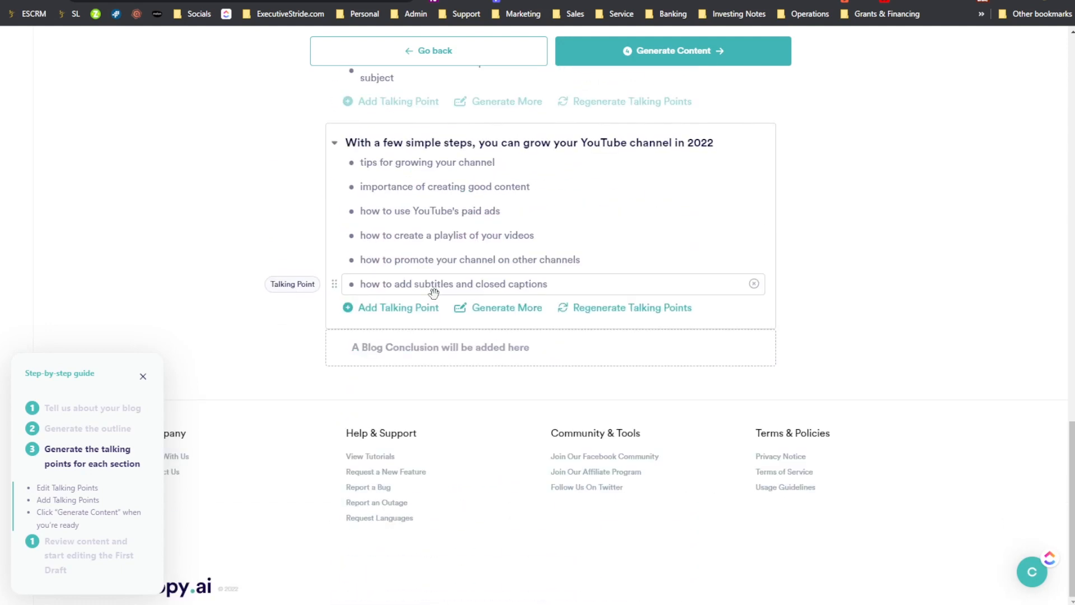
pyautogui.scroll(3, 434, 292)
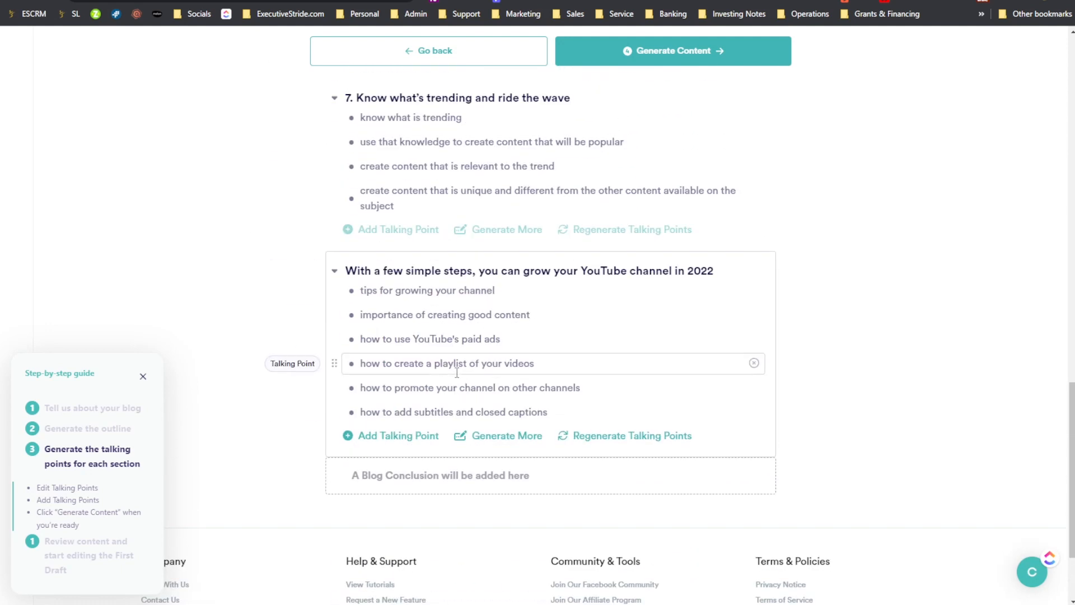
pyautogui.scroll(10, 350, 437)
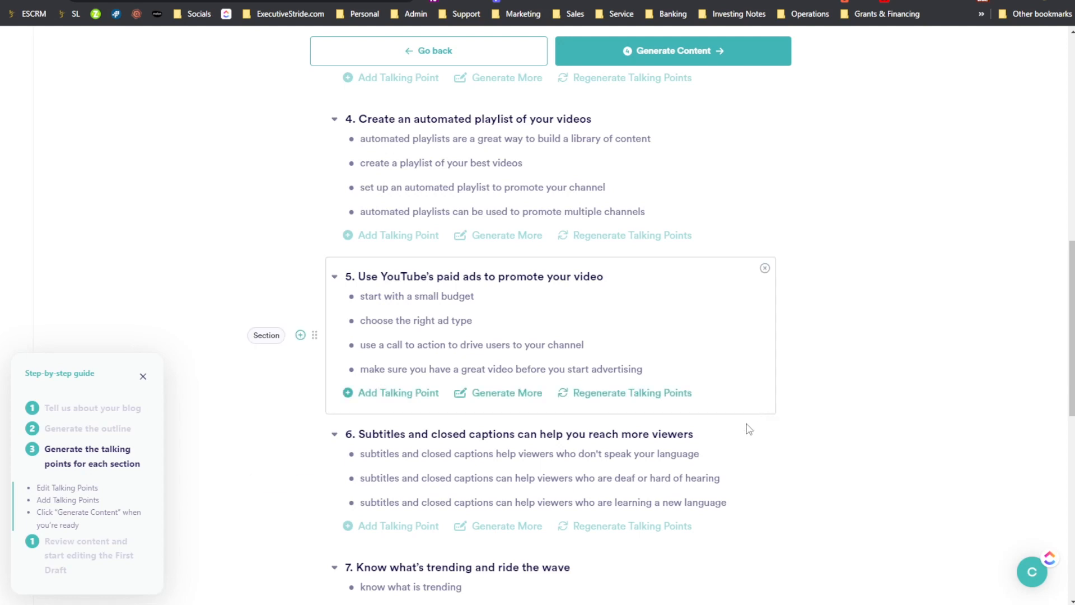
pyautogui.scroll(-6, 548, 452)
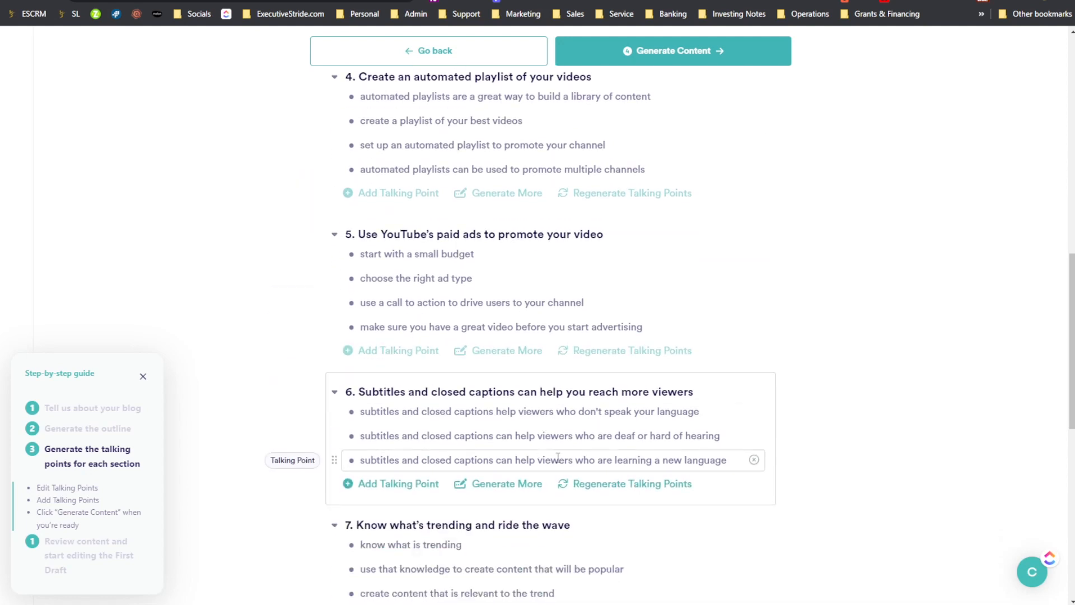
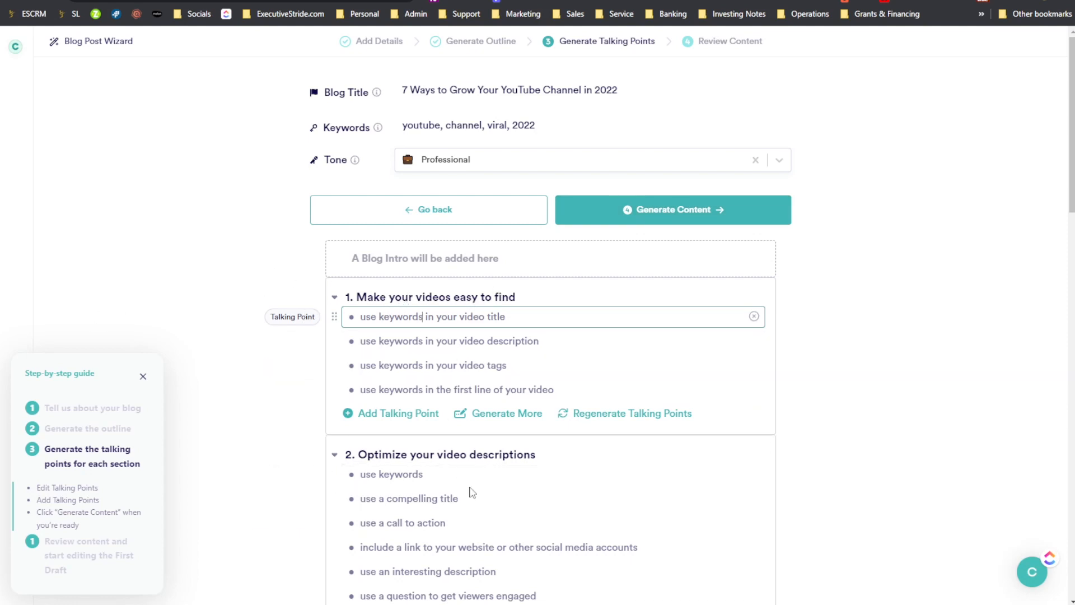
# - Generate the full blog content from the talking points for the "7 Ways to Grow Your YouTube Channel in 2022" post
pyautogui.click(622, 211)
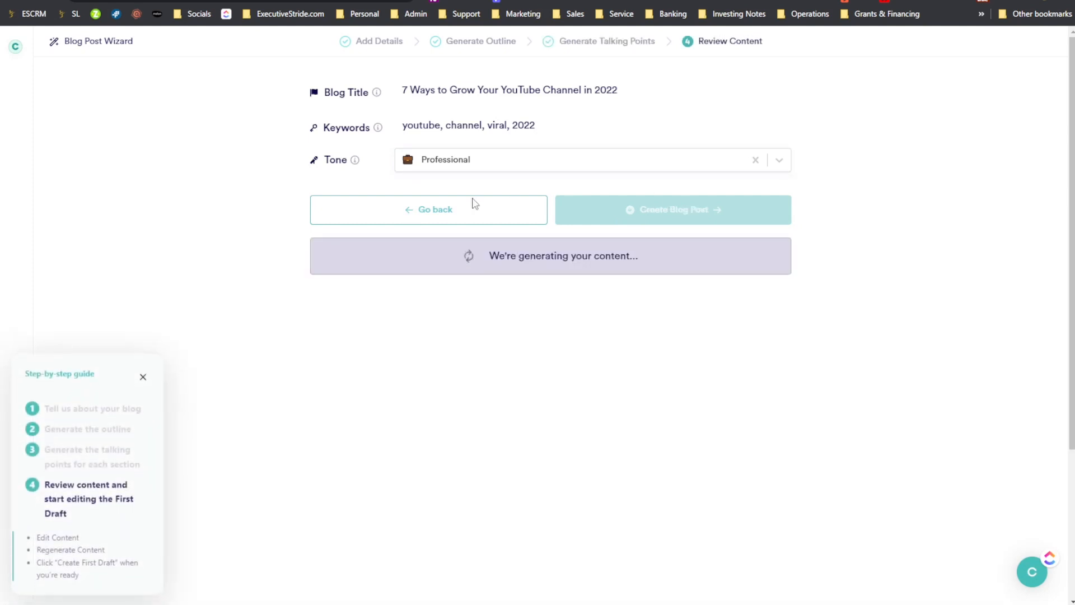
pyautogui.moveTo(407, 125); pyautogui.dragTo(519, 120)
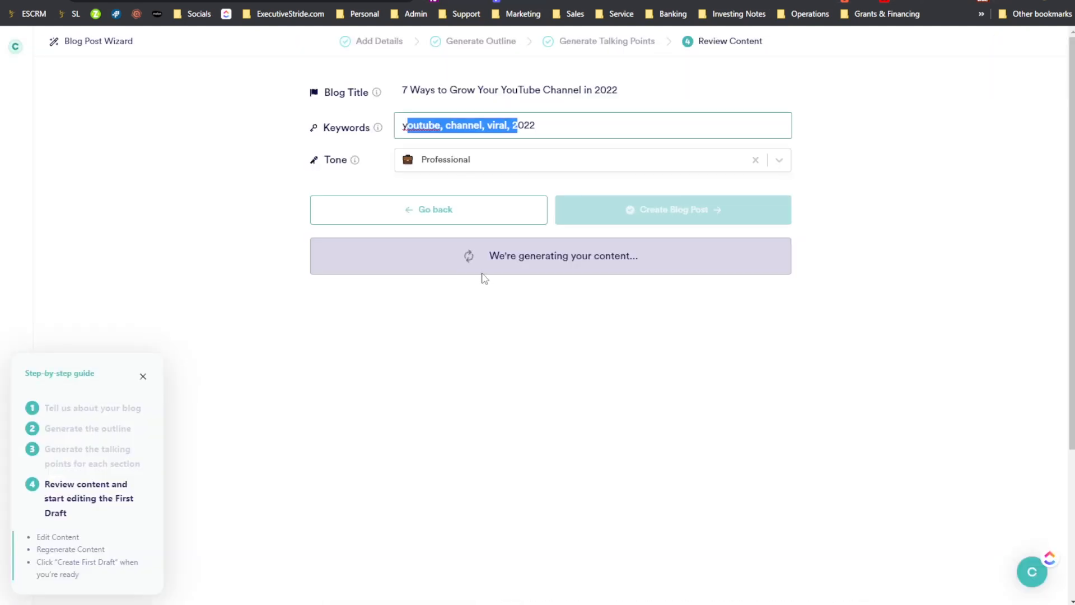
pyautogui.scroll(-15, 441, 429)
pyautogui.scroll(-10, 441, 429)
pyautogui.scroll(20, 859, 41)
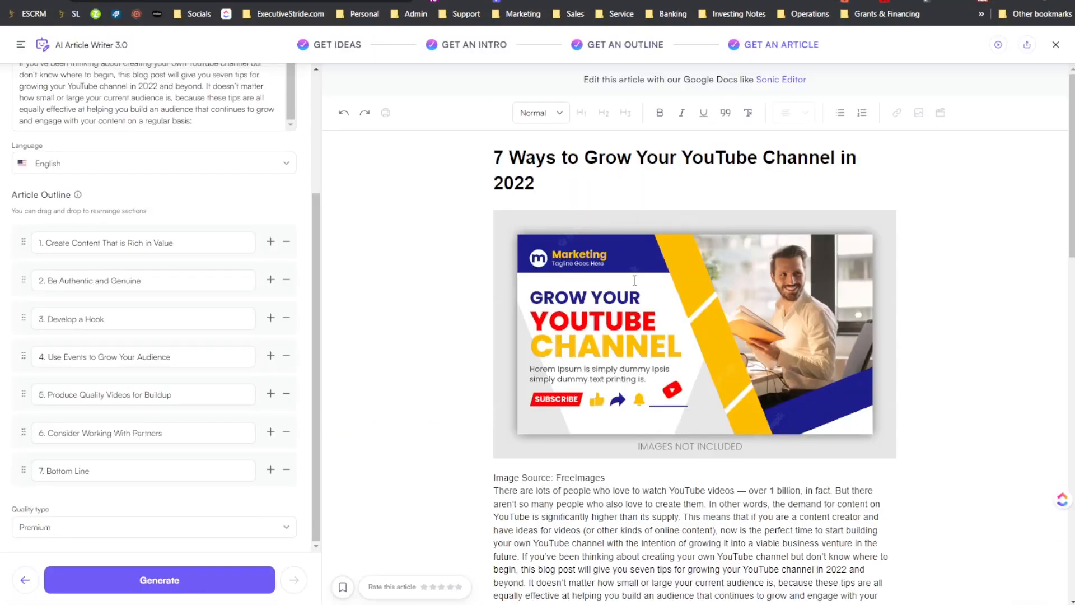
# - Switch to Writesonic and skim its finished article from the title and header image through to the "Bottom Line" section
pyautogui.scroll(-5, 635, 280)
pyautogui.scroll(-15, 643, 325)
pyautogui.scroll(-17, 644, 325)
pyautogui.scroll(17, 643, 326)
pyautogui.scroll(-16, 640, 328)
pyautogui.scroll(-2, 640, 329)
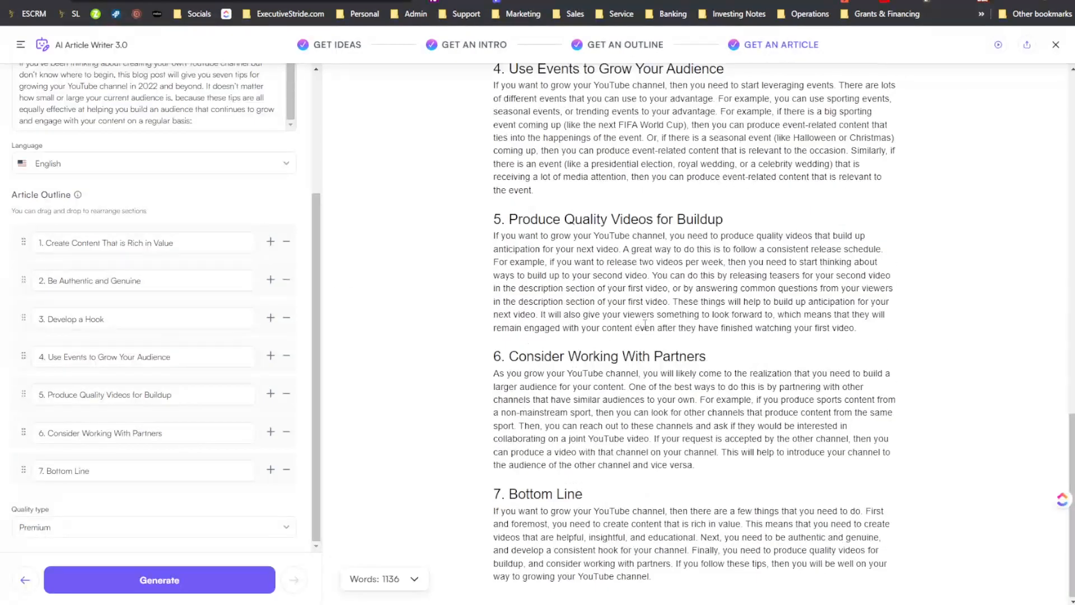
pyautogui.scroll(17, 685, 365)
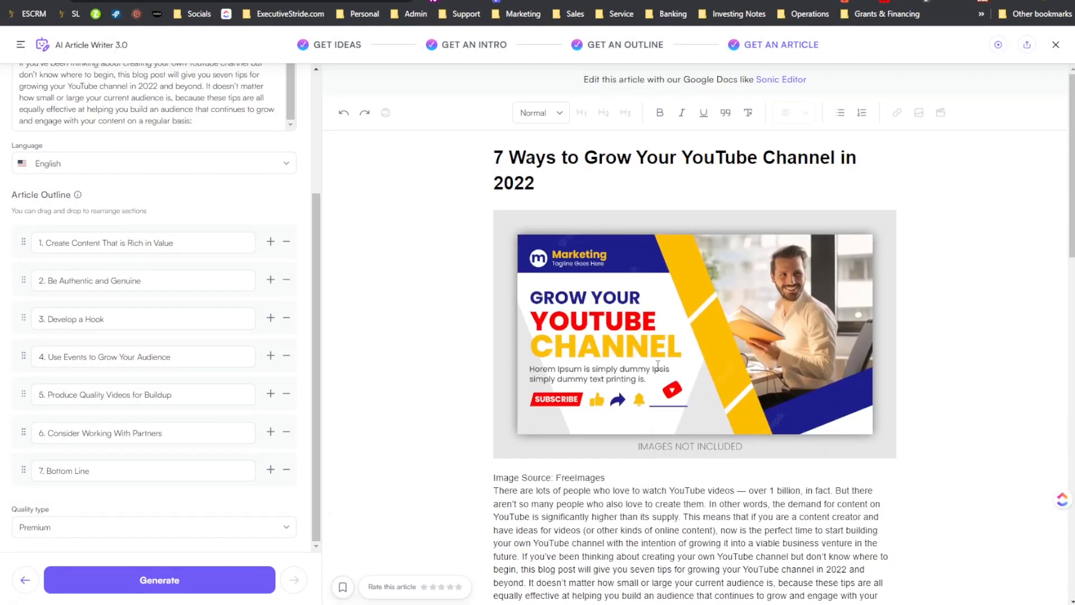
pyautogui.scroll(-17, 720, 261)
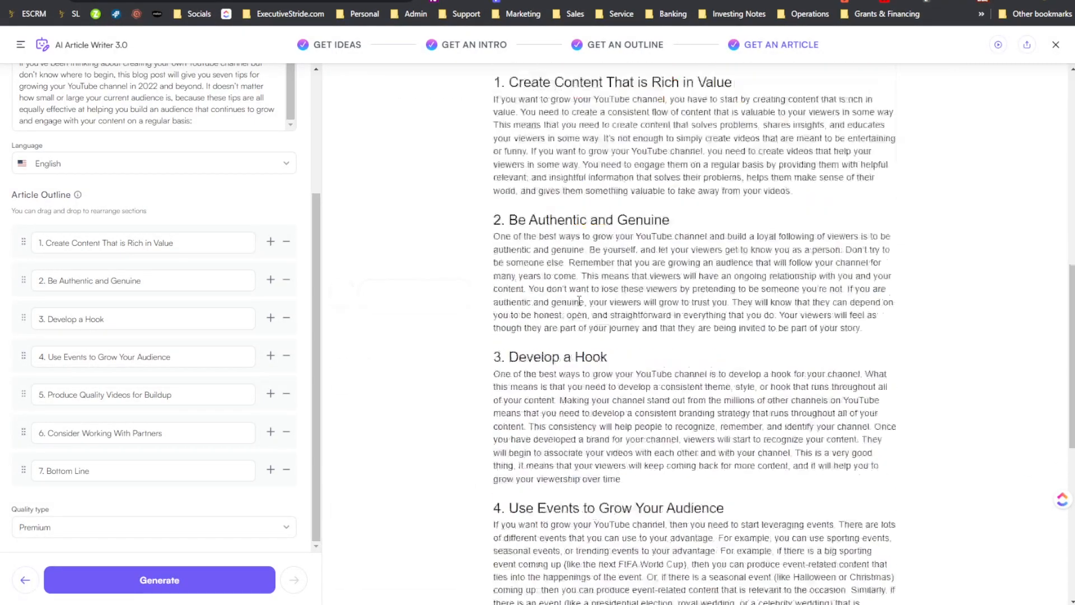
pyautogui.scroll(9, 579, 301)
pyautogui.scroll(8, 579, 301)
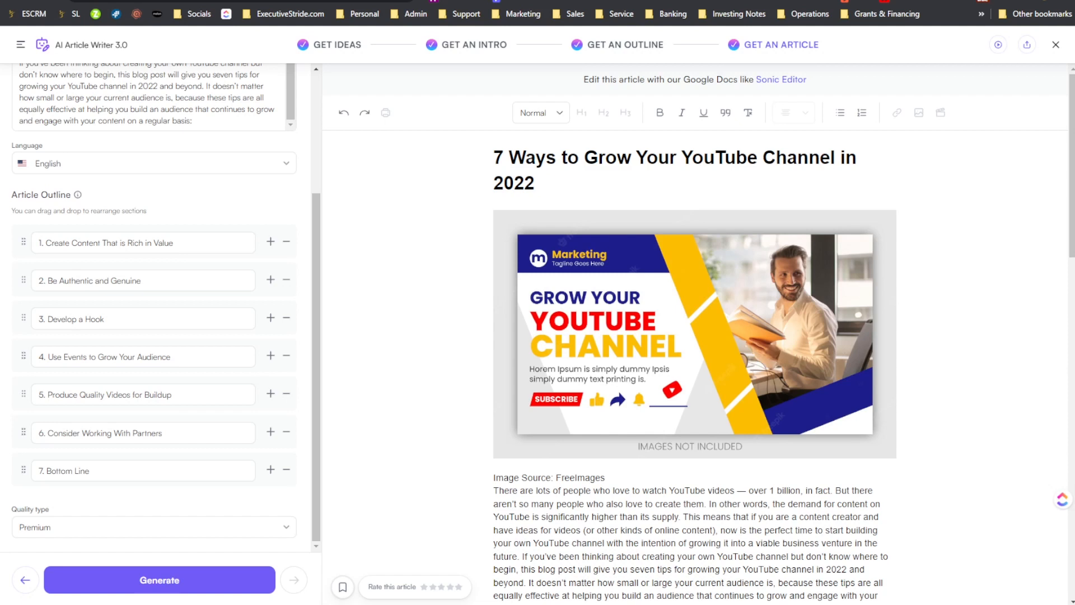
# - Copy the entire Writesonic article into WordCounter in place of the old text, and check its word count
pyautogui.hotkey('ctrl', 'Tab')
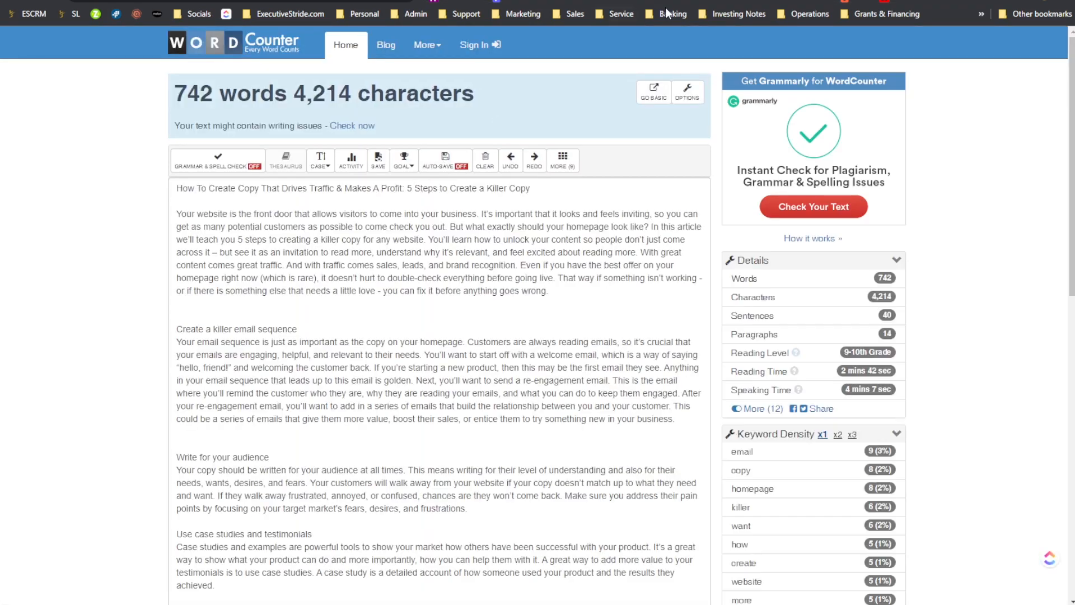
pyautogui.click(666, 1)
pyautogui.scroll(-3, 679, 291)
pyautogui.hotkey('ctrl', 'a')
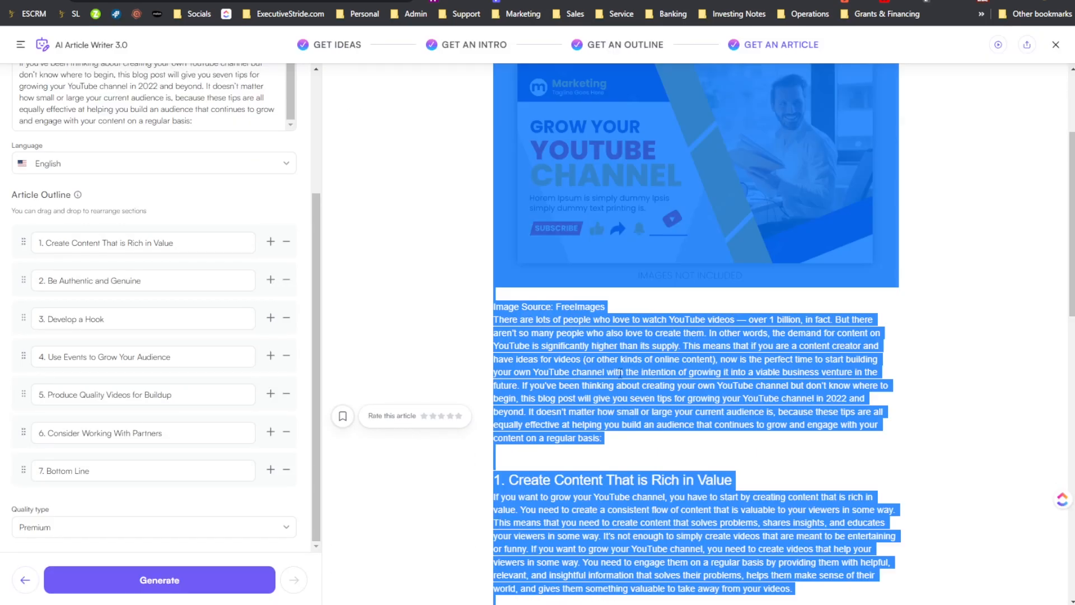
pyautogui.hotkey('ctrl', 'c')
pyautogui.hotkey('ctrl', 'Tab')
pyautogui.hotkey('ctrl', 'a')
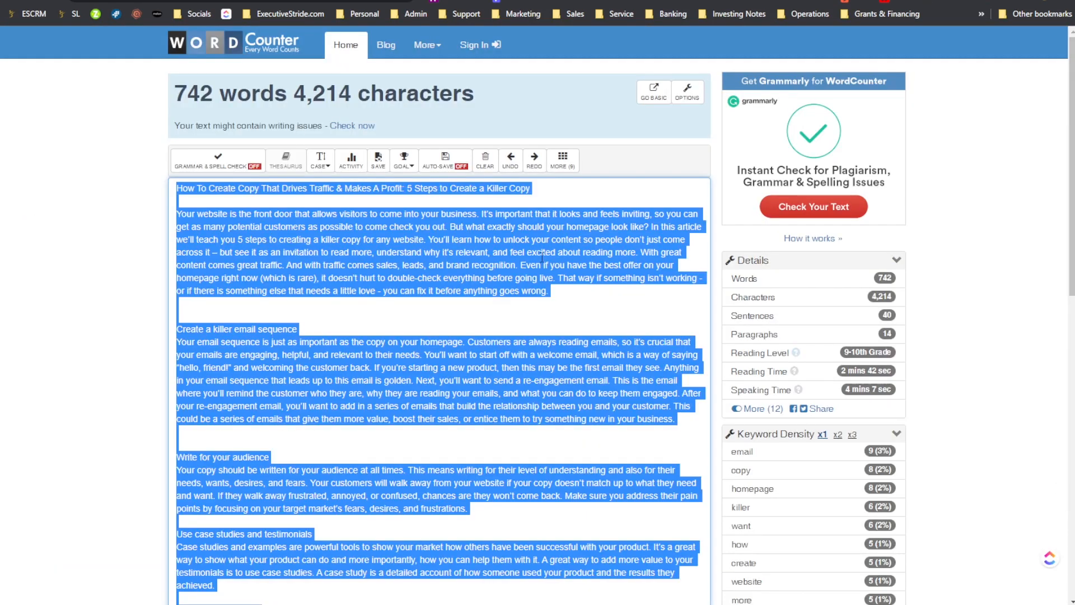
pyautogui.hotkey('ctrl', 'v')
pyautogui.hotkey('ctrl', 'Home')
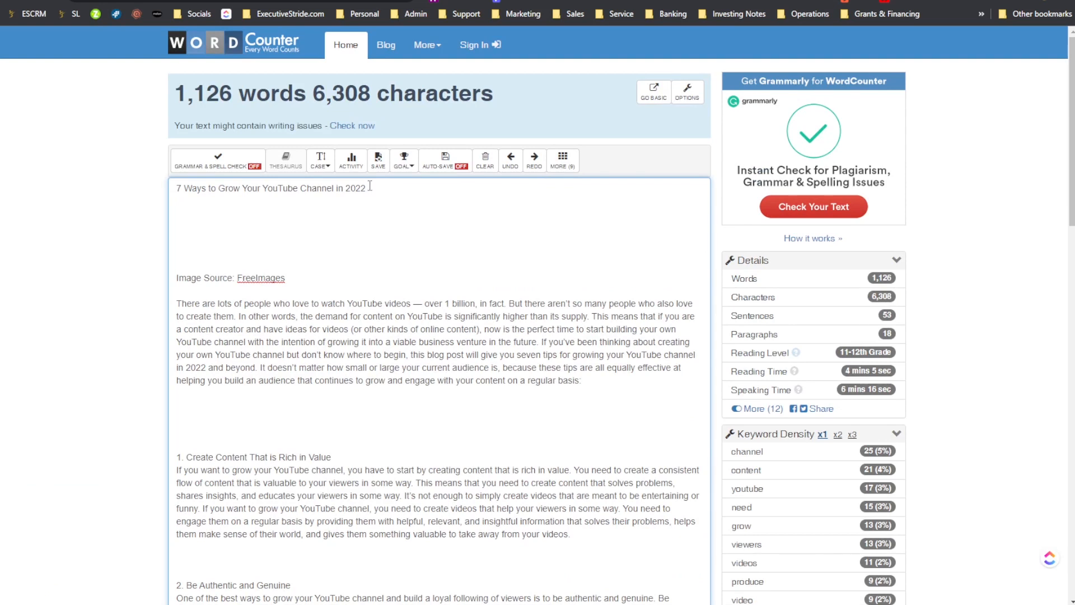
pyautogui.click(183, 93)
pyautogui.moveTo(183, 93); pyautogui.dragTo(233, 96)
pyautogui.click(234, 95)
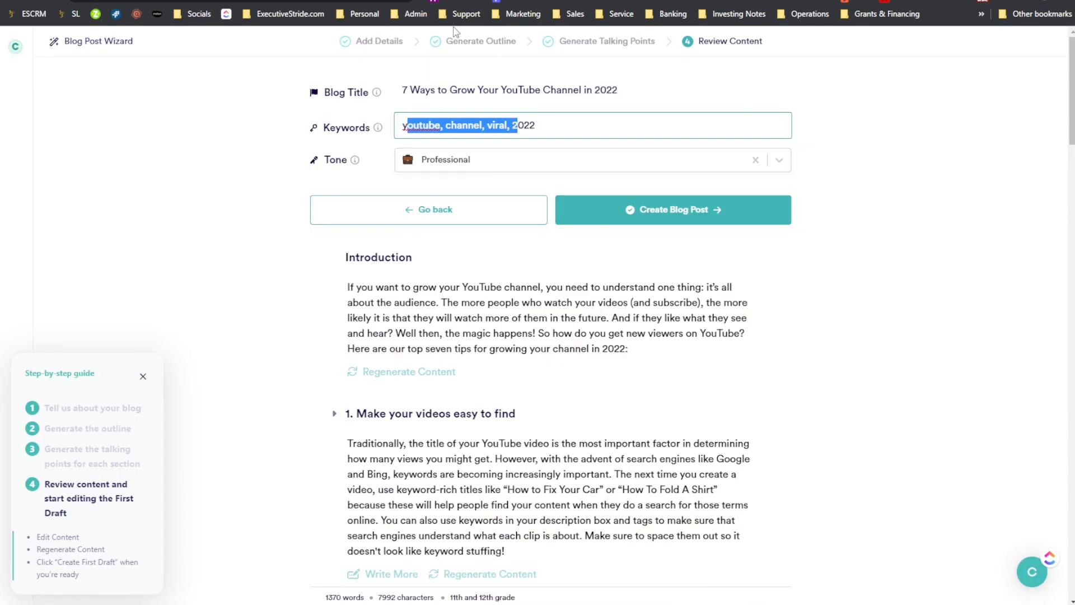
# - Return to Copy.ai and examine the generated introduction and the first section of the blog content
pyautogui.scroll(-2, 515, 230)
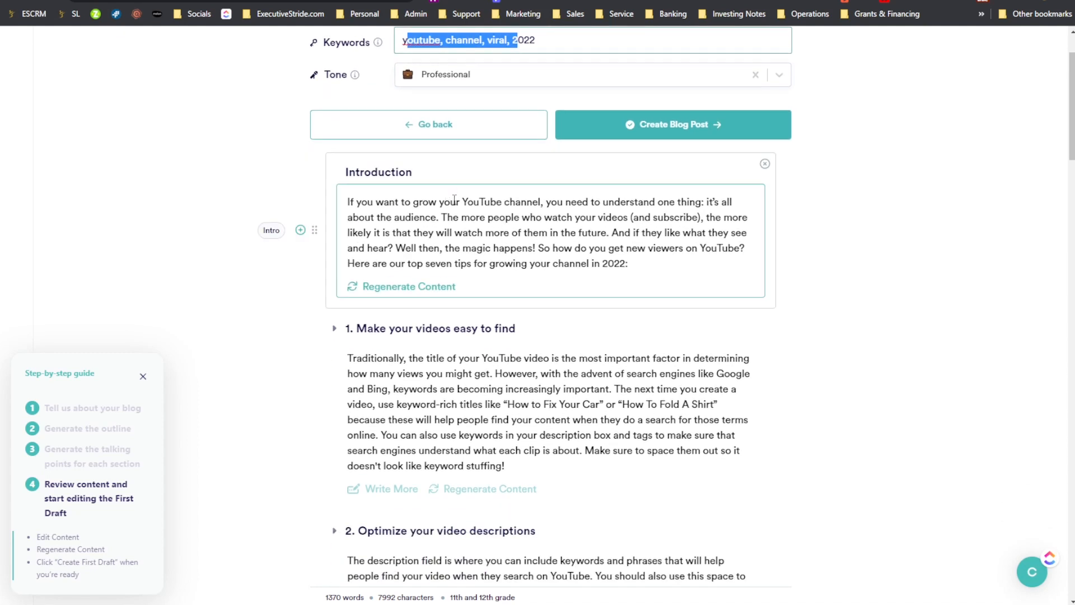
pyautogui.scroll(2, 450, 253)
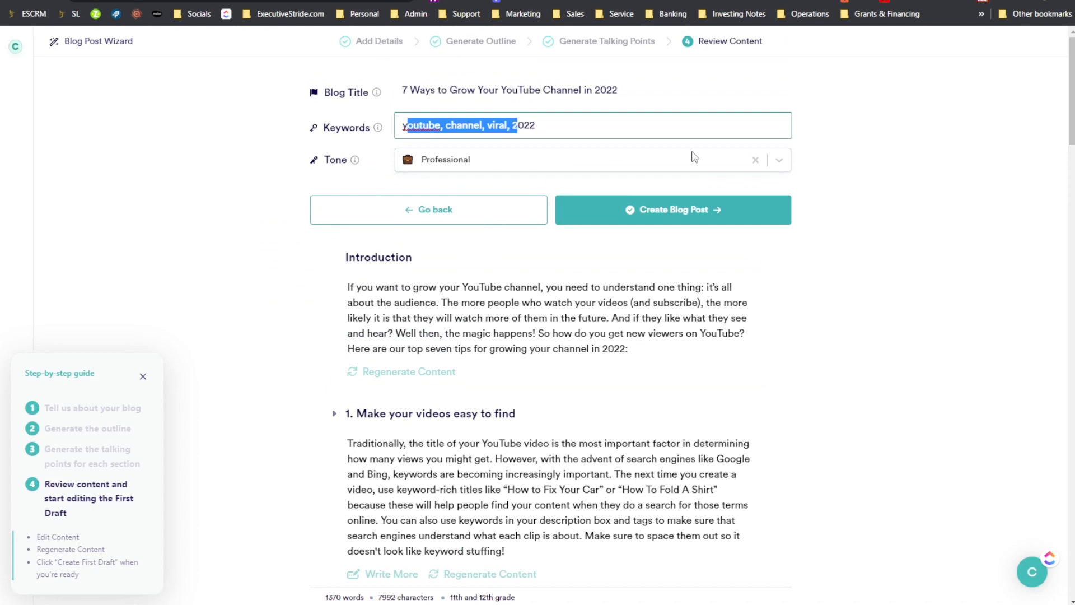
pyautogui.click(459, 286)
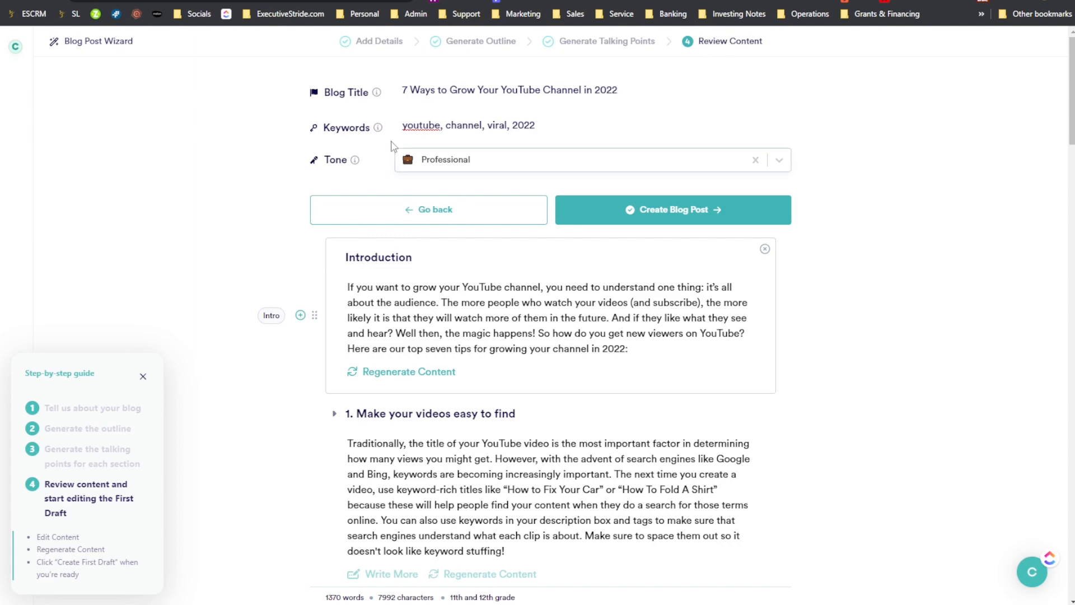
pyautogui.scroll(-5, 726, 219)
pyautogui.scroll(-20, 726, 219)
pyautogui.scroll(20, 677, 250)
# - Try editing the introduction by inserting a few stray letters before "the audience", and undo the edit
pyautogui.click(394, 303)
pyautogui.click(377, 303)
pyautogui.write('ddddd')
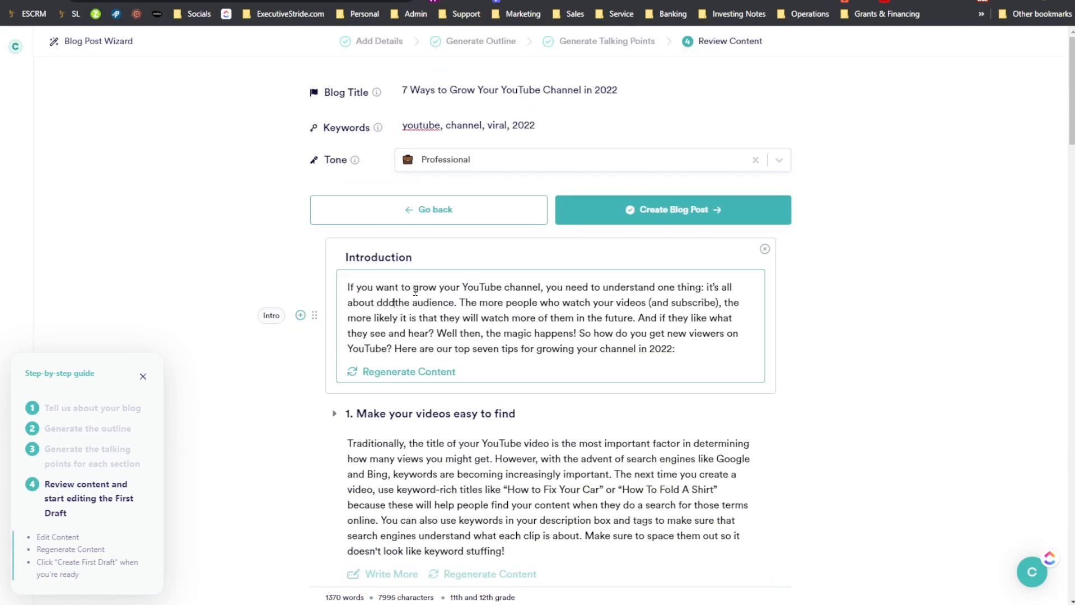
pyautogui.hotkey('ctrl', 'z')
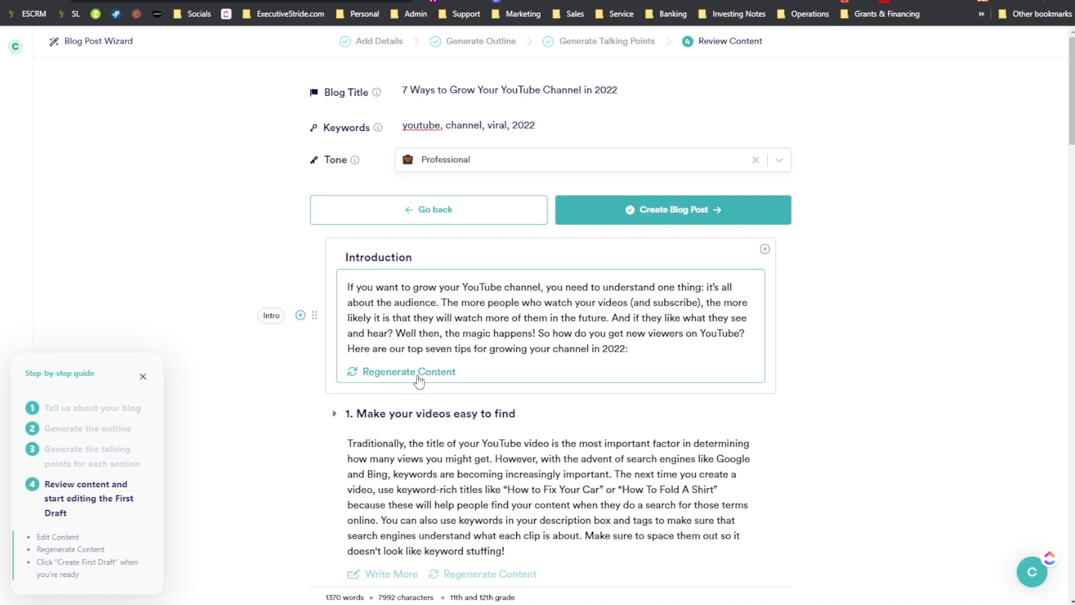
# - Review the generated Copy.ai sections from "Make your videos easy to find" through "Use YouTube's paid ads to promote your video"
pyautogui.scroll(-2, 417, 378)
pyautogui.scroll(-1, 390, 419)
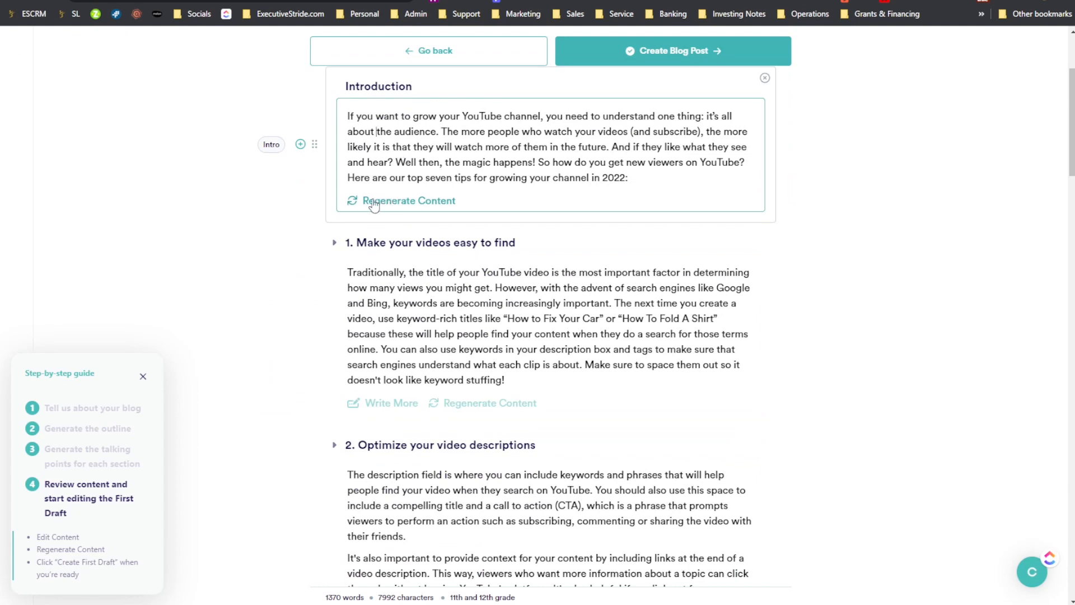
pyautogui.scroll(-2, 416, 297)
pyautogui.scroll(-1, 379, 343)
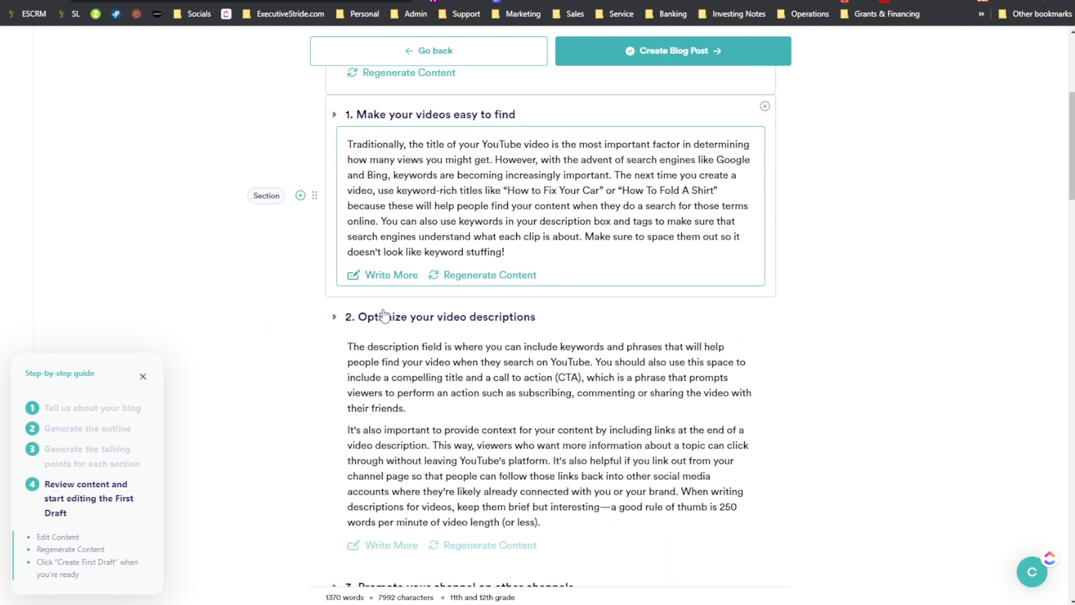
pyautogui.scroll(-4, 359, 285)
pyautogui.scroll(-7, 374, 298)
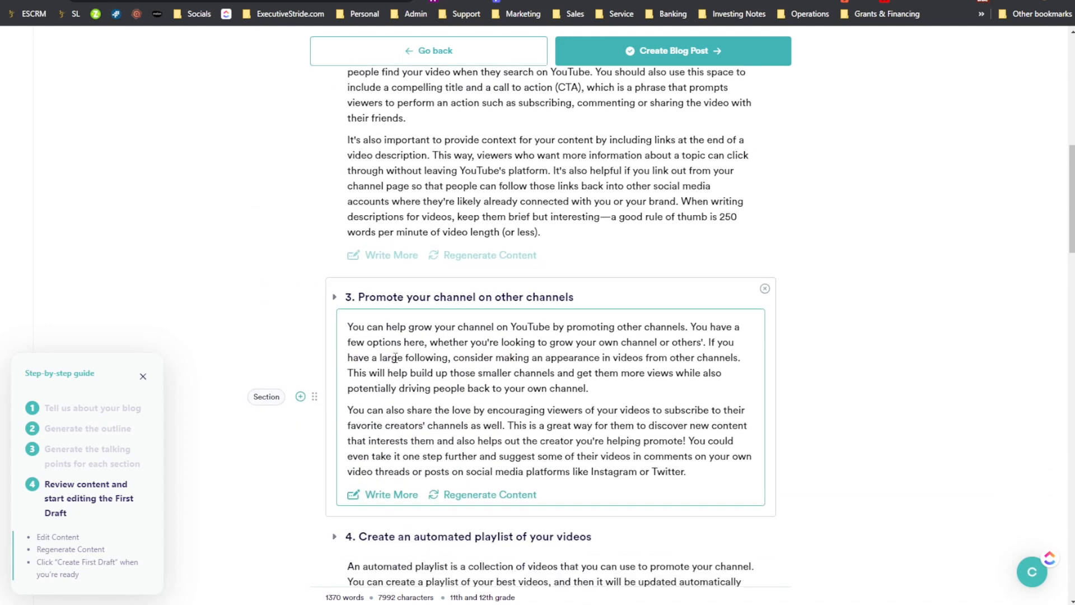
pyautogui.scroll(-8, 374, 298)
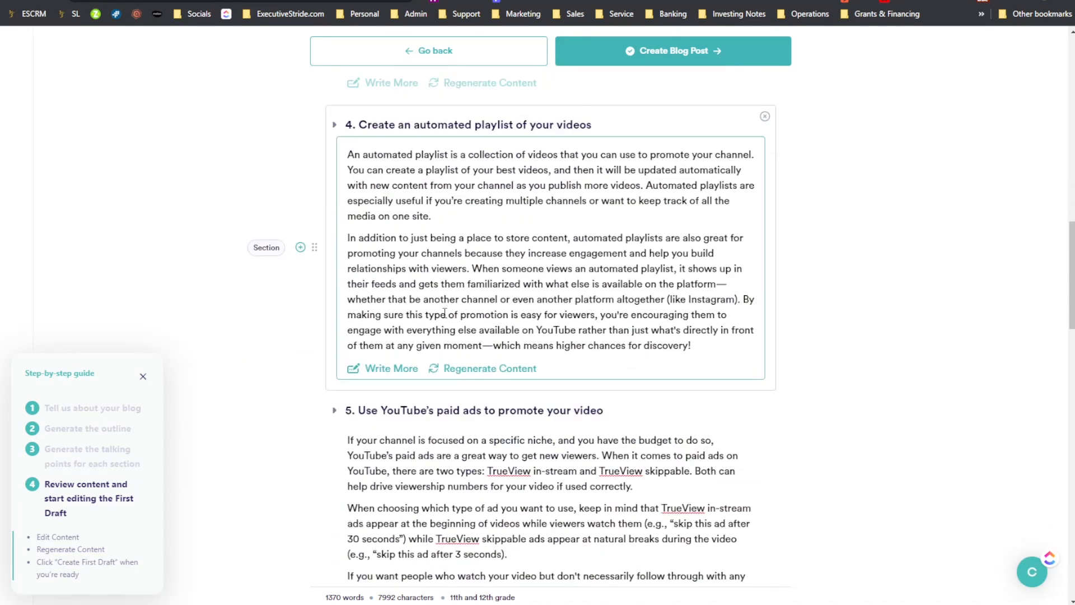
pyautogui.scroll(-3, 393, 336)
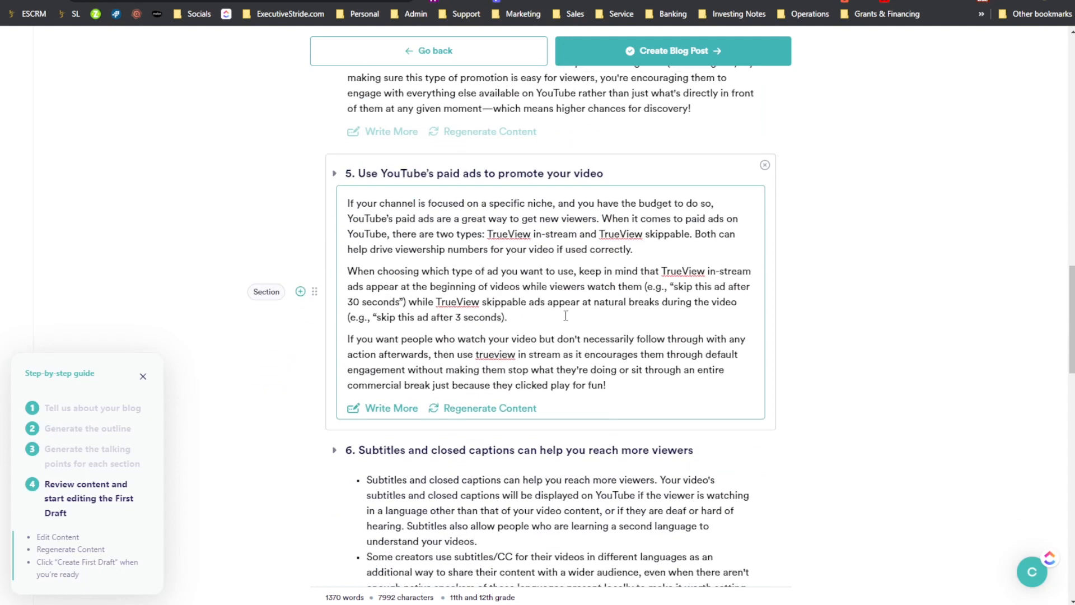
pyautogui.scroll(8, 541, 309)
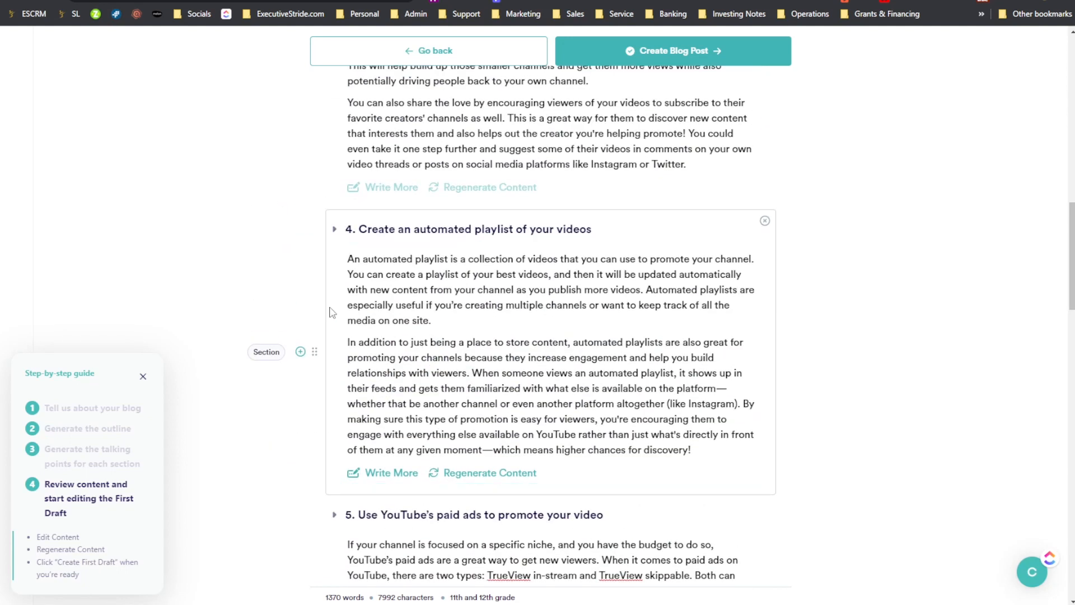
pyautogui.moveTo(311, 352)
pyautogui.mouseDown()
pyautogui.moveTo(307, 244)
pyautogui.moveTo(333, 358)
pyautogui.moveTo(310, 348)
pyautogui.mouseUp()
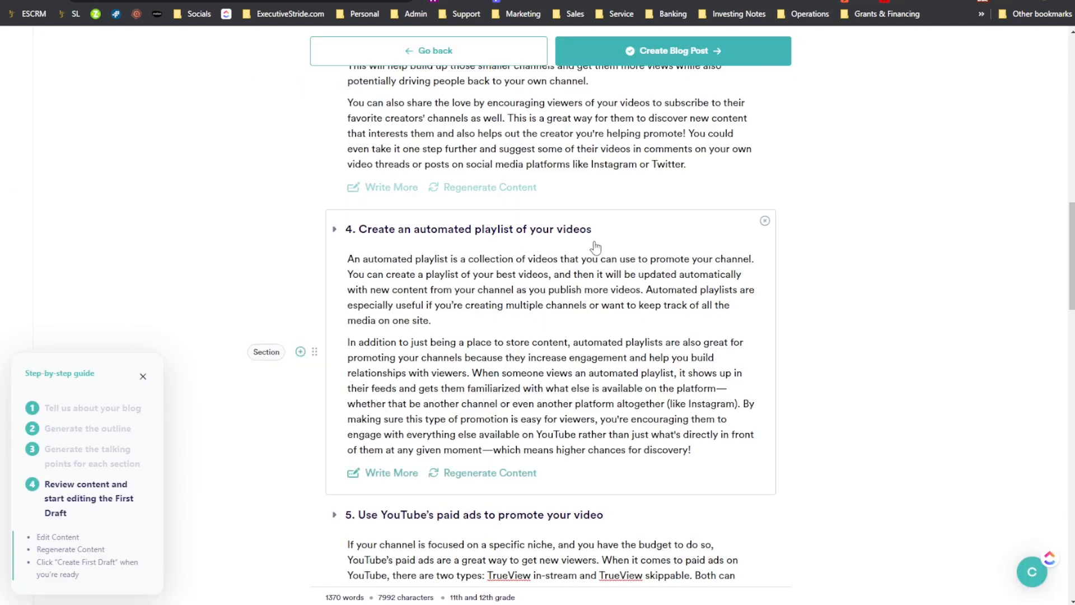
# - Create the blog post draft in Copy.ai from the reviewed content
pyautogui.scroll(15, 682, 396)
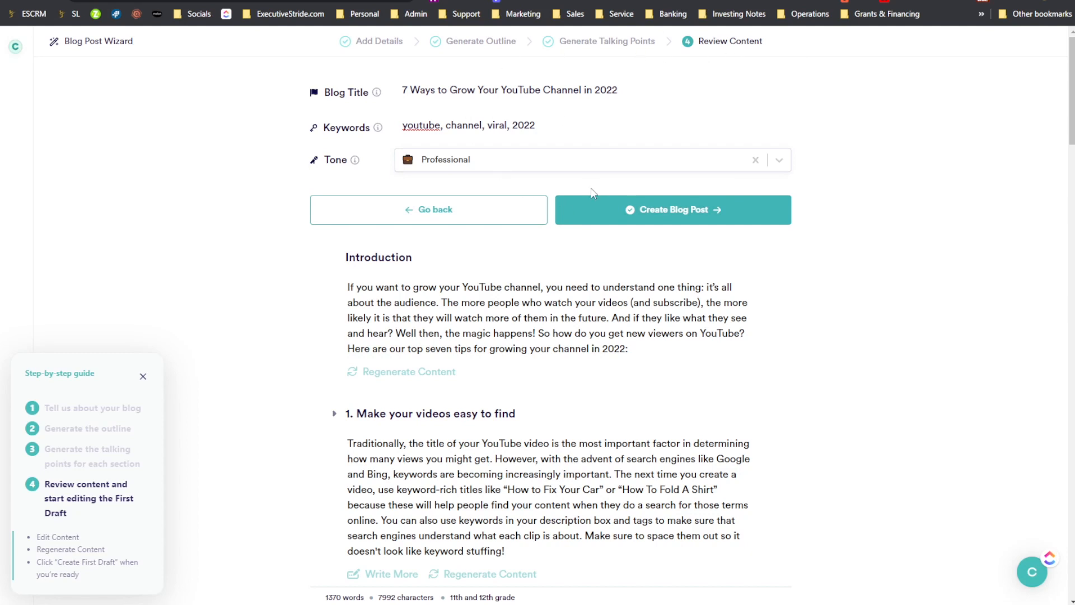
pyautogui.click(643, 217)
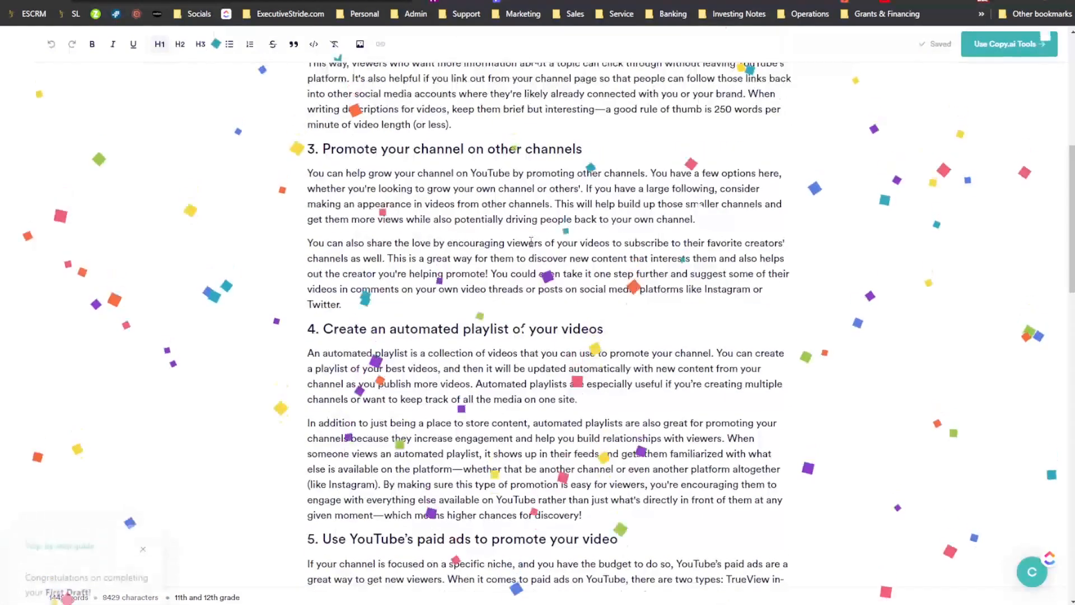
pyautogui.scroll(10, 529, 394)
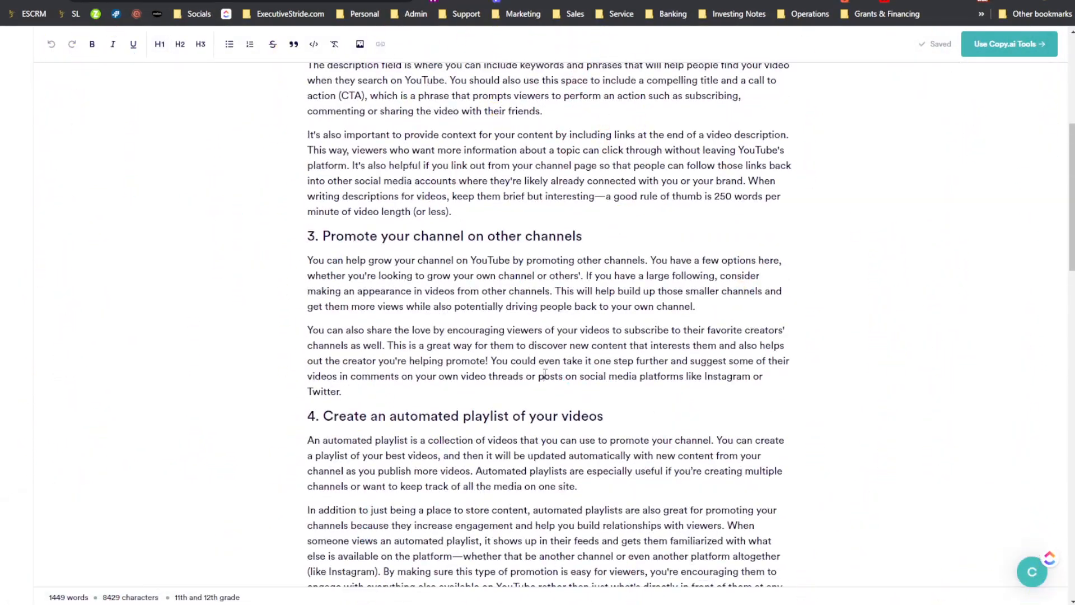
# - Copy the whole Copy.ai draft into WordCounter in place of the Writesonic article, and check its word count
pyautogui.hotkey('ctrl', 'a')
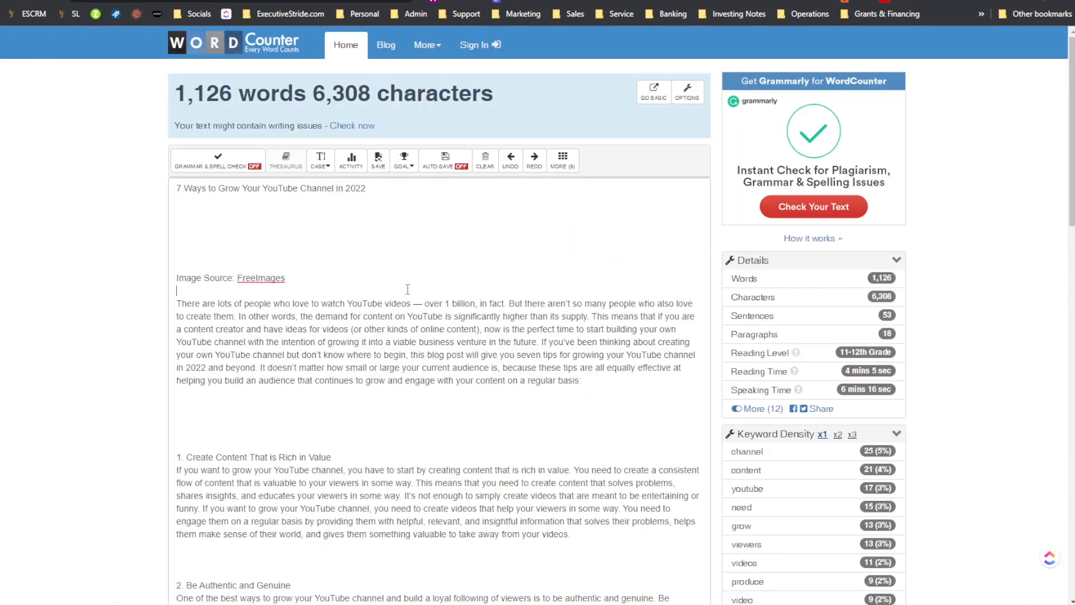
pyautogui.scroll(-10, 394, 358)
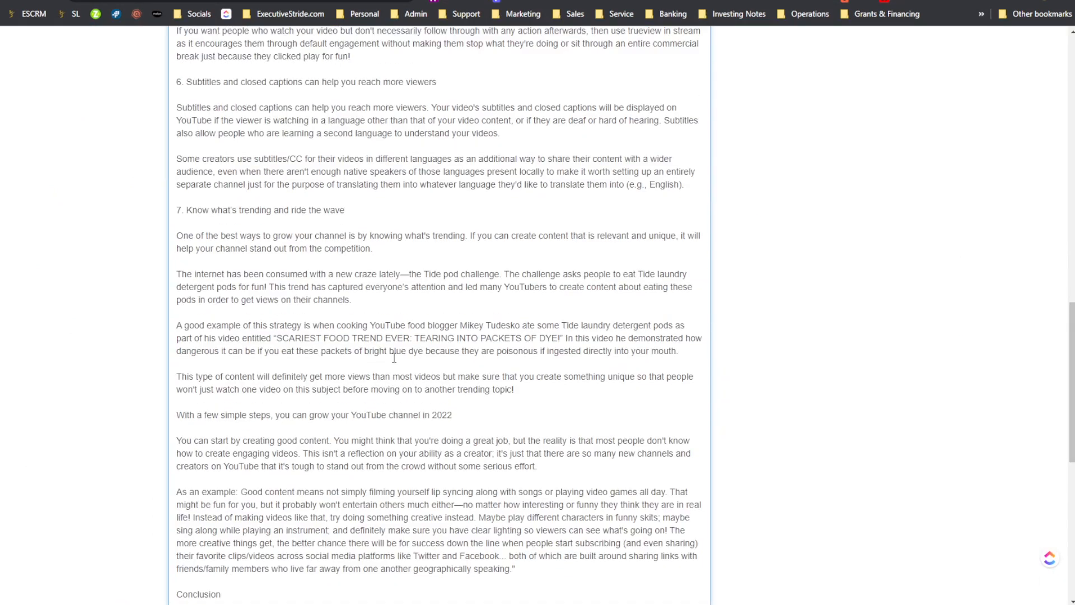
pyautogui.scroll(10, 394, 357)
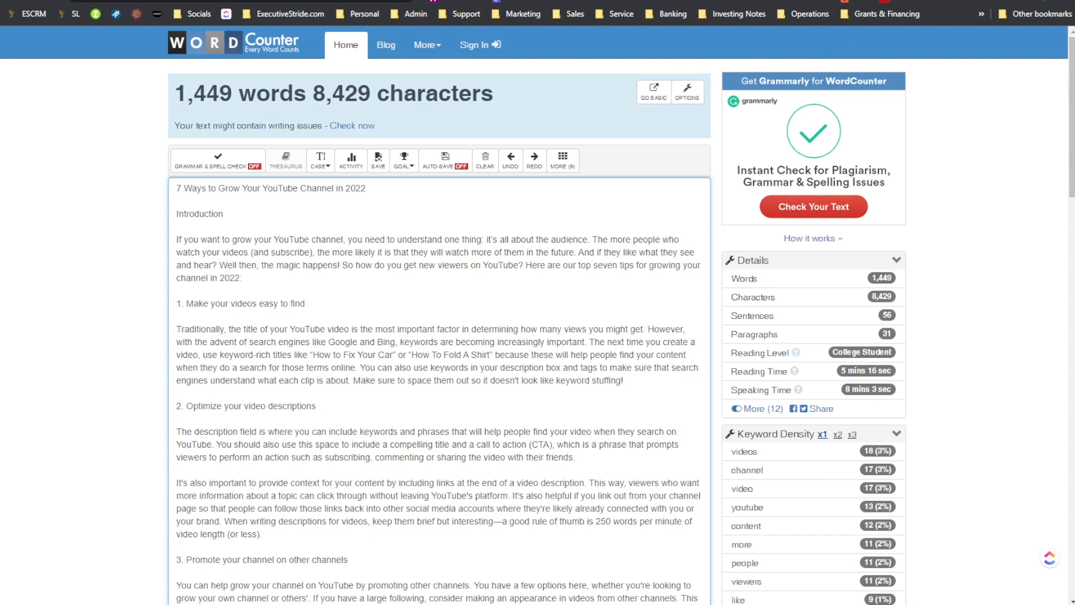
# - Compare the Writesonic article with the Copy.ai draft by viewing them in turn, clearing the text selection in Writesonic
pyautogui.click(560, 0)
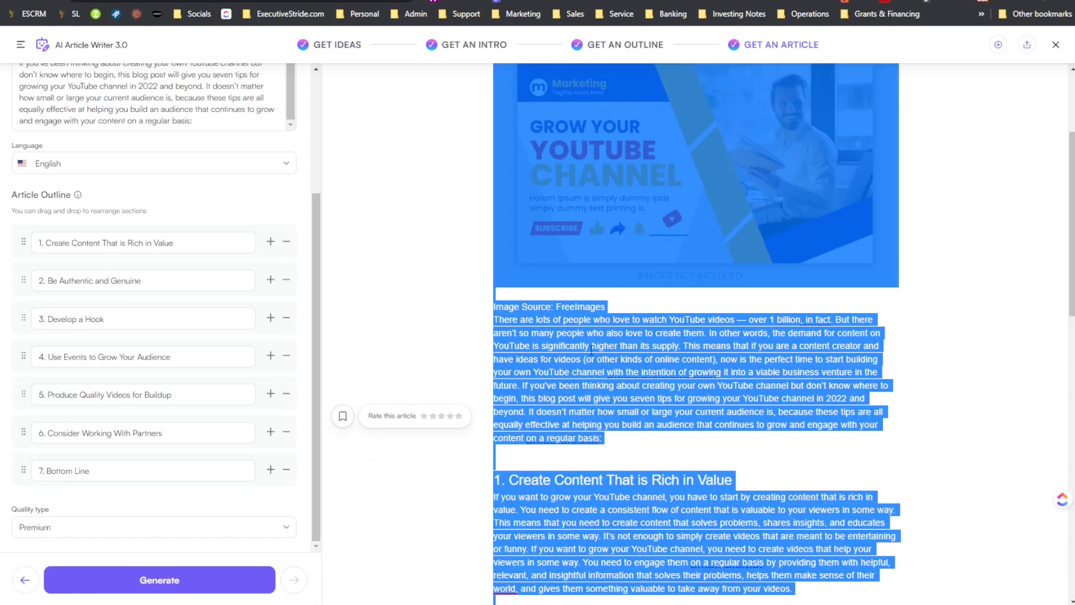
pyautogui.click(556, 417)
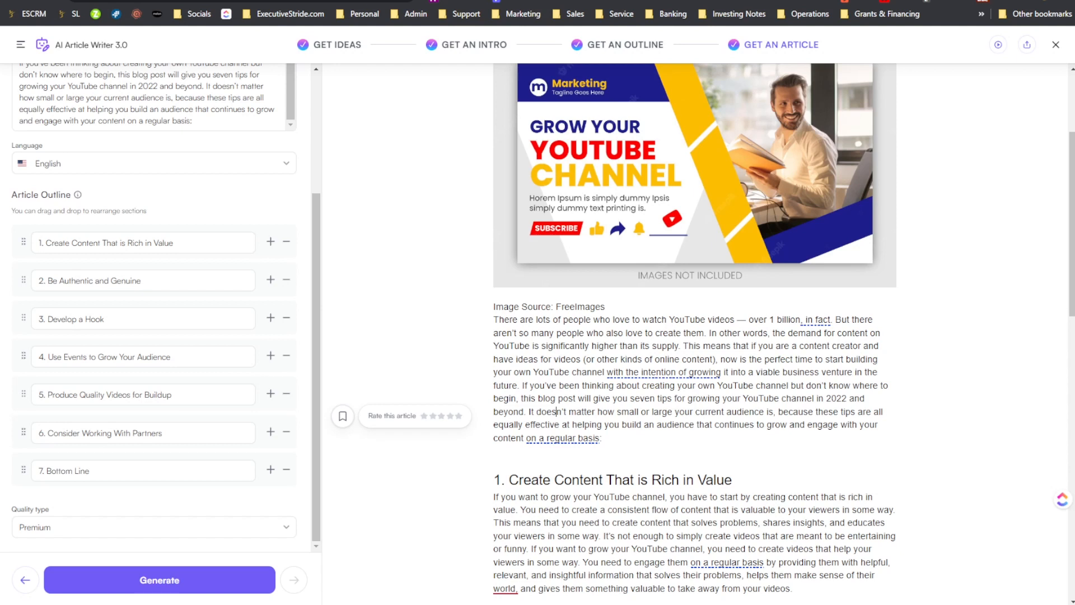
pyautogui.hotkey('ctrl', 'Tab')
pyautogui.click(775, 88)
pyautogui.scroll(6, 776, 112)
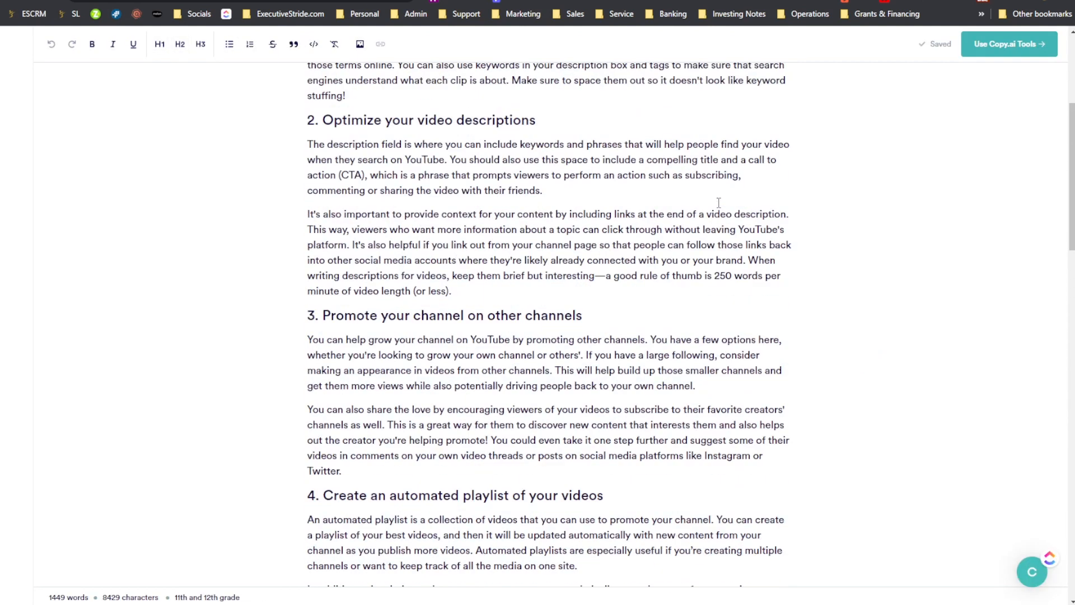
pyautogui.hotkey('ctrl', 'shift', 'Tab')
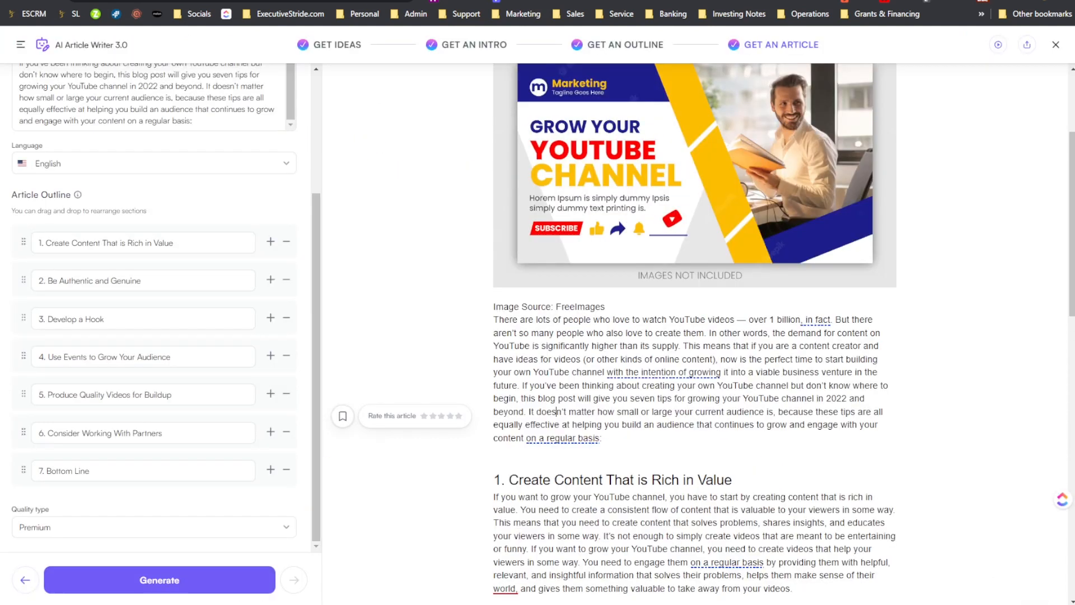
# - Compare the opening sections of the Writesonic article and the Copy.ai draft by viewing them in turn
pyautogui.hotkey('ctrl', 'Tab')
pyautogui.click(619, 158)
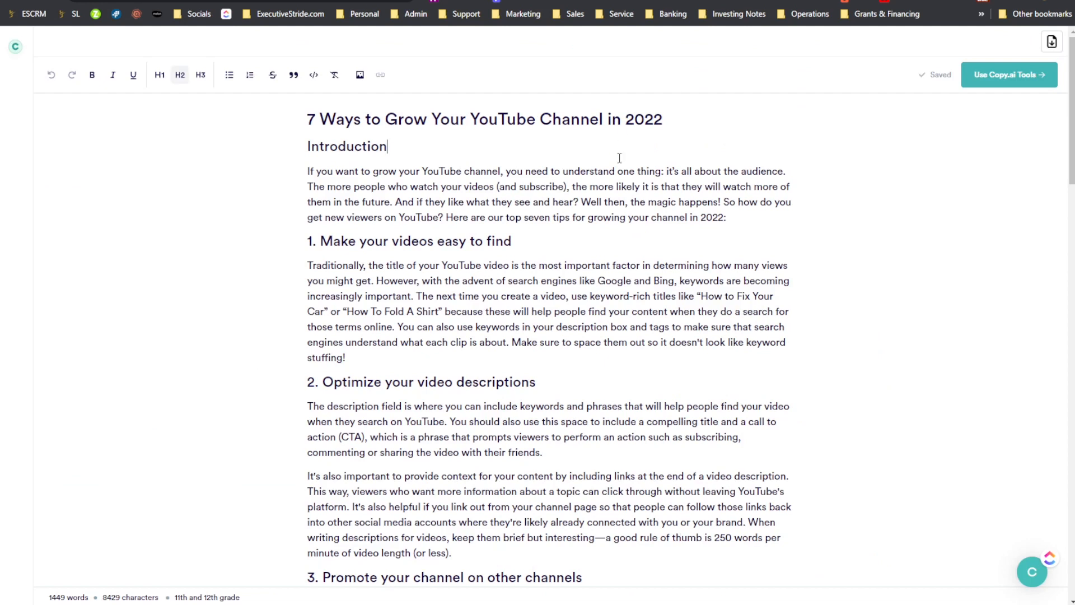
pyautogui.hotkey('ctrl', 'shift', 'Tab')
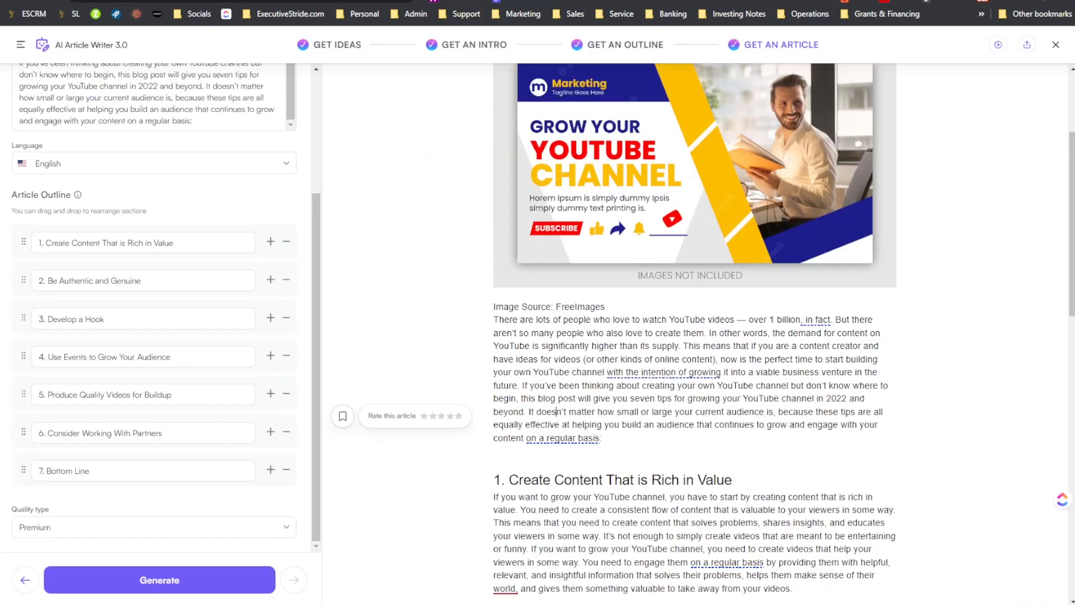
pyautogui.scroll(3, 679, 415)
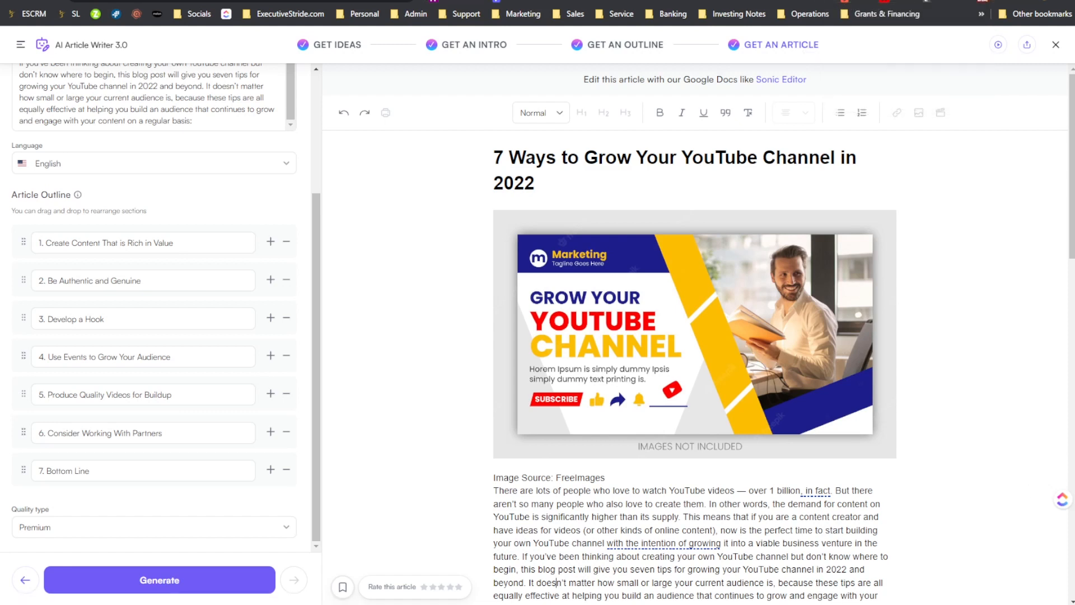
pyautogui.scroll(-20, 697, 322)
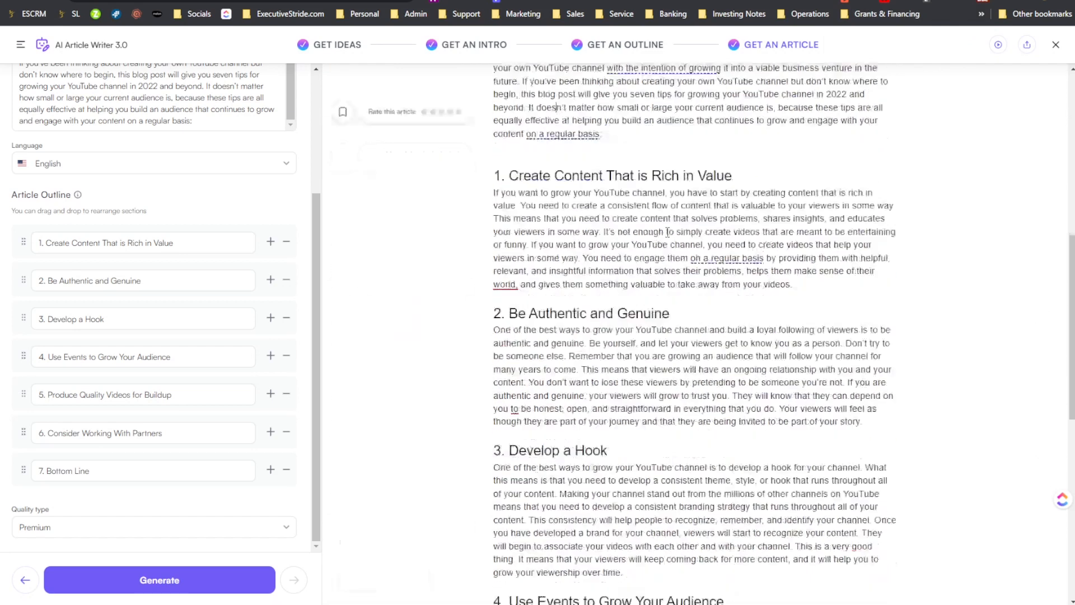
pyautogui.scroll(20, 672, 281)
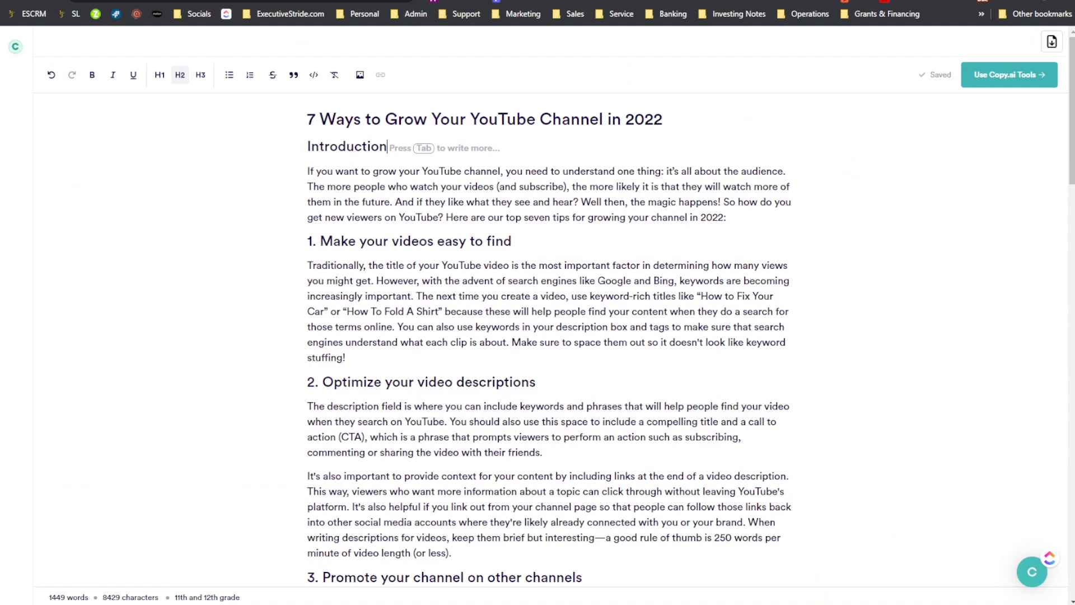
pyautogui.scroll(-20, 615, 136)
pyautogui.scroll(20, 614, 136)
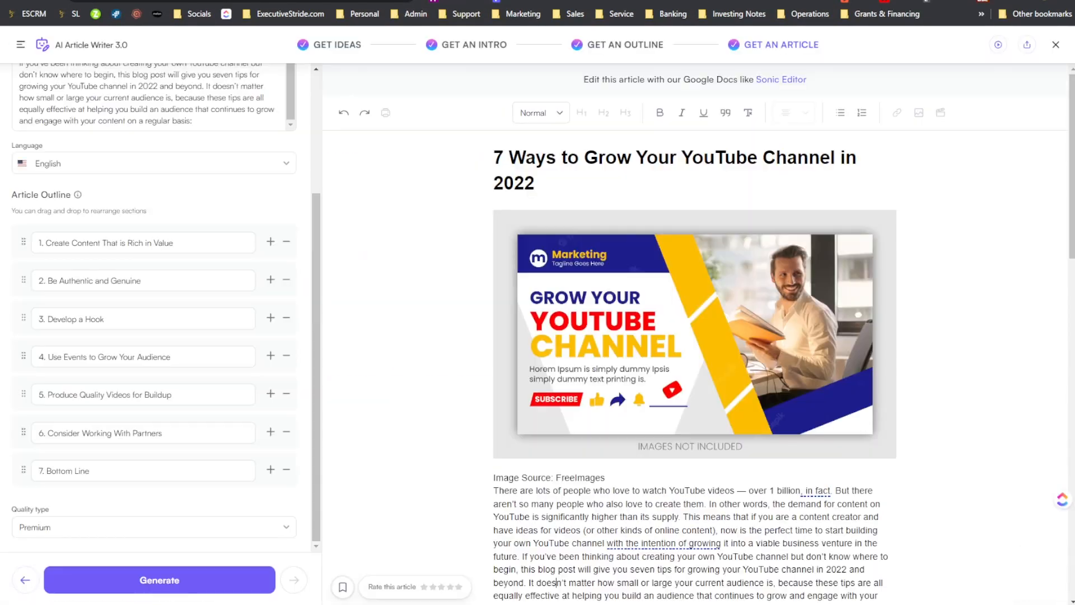
# - Examine the Writesonic article's header image, its "IMAGES NOT INCLUDED" label and the image source line by selecting and deselecting the image
pyautogui.scroll(-3, 620, 196)
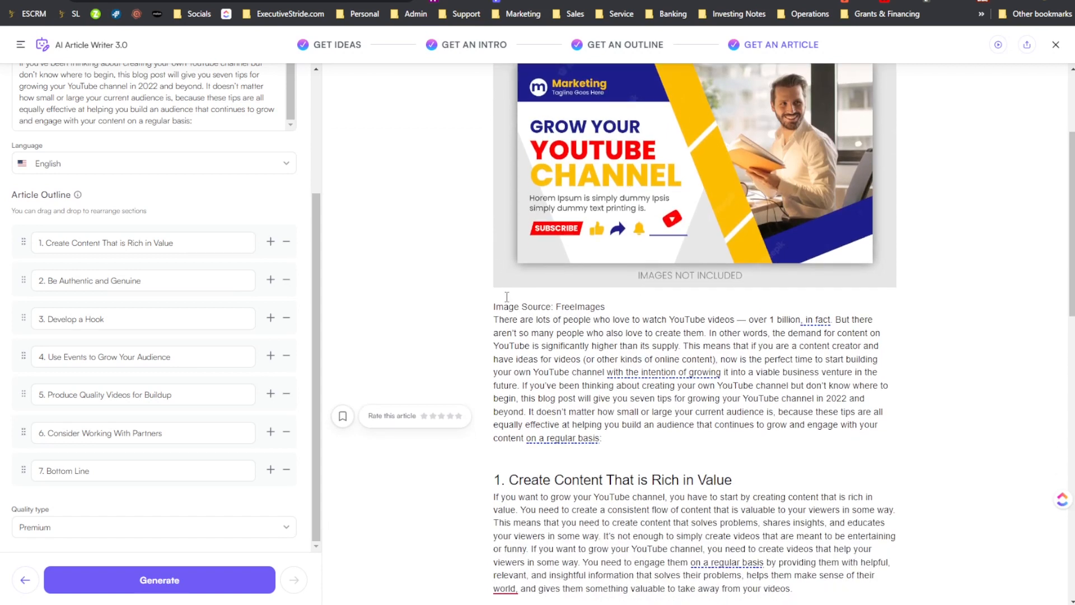
pyautogui.scroll(3, 644, 323)
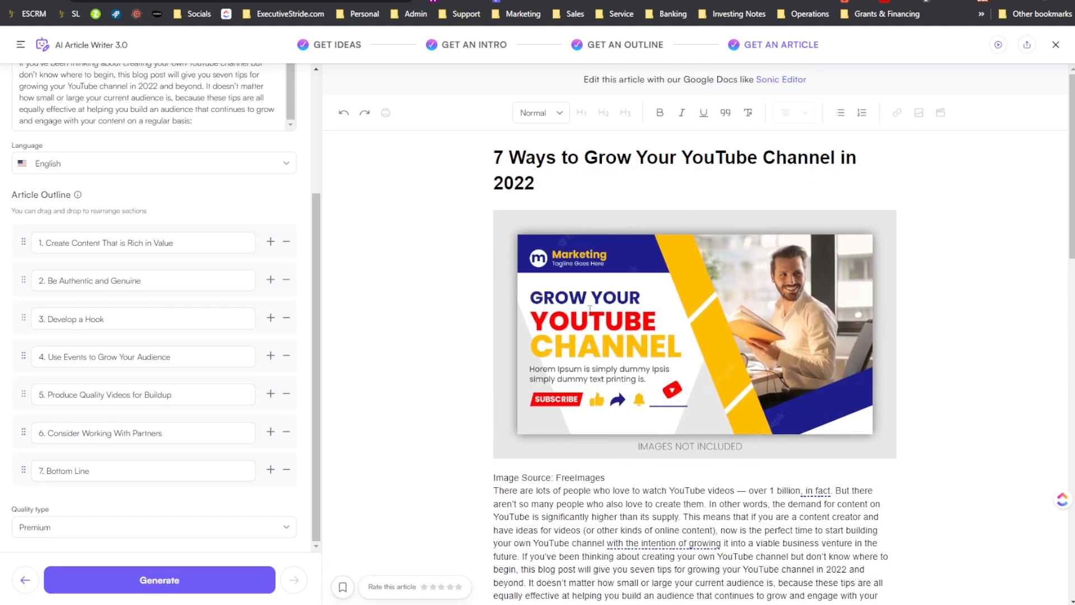
pyautogui.scroll(-2, 673, 415)
pyautogui.click(674, 390)
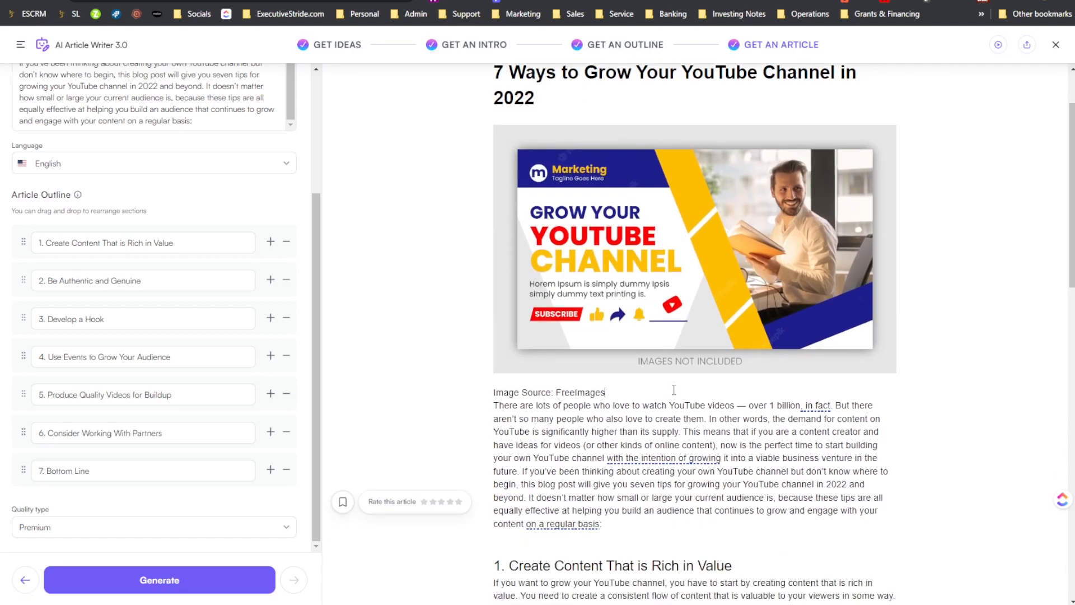
pyautogui.click(704, 364)
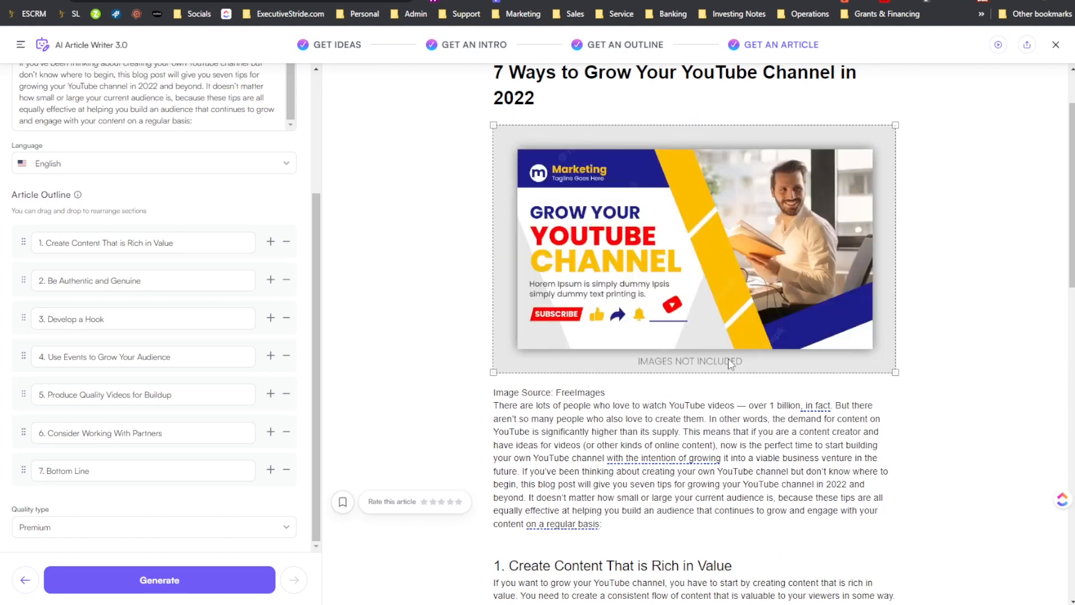
pyautogui.scroll(2, 649, 274)
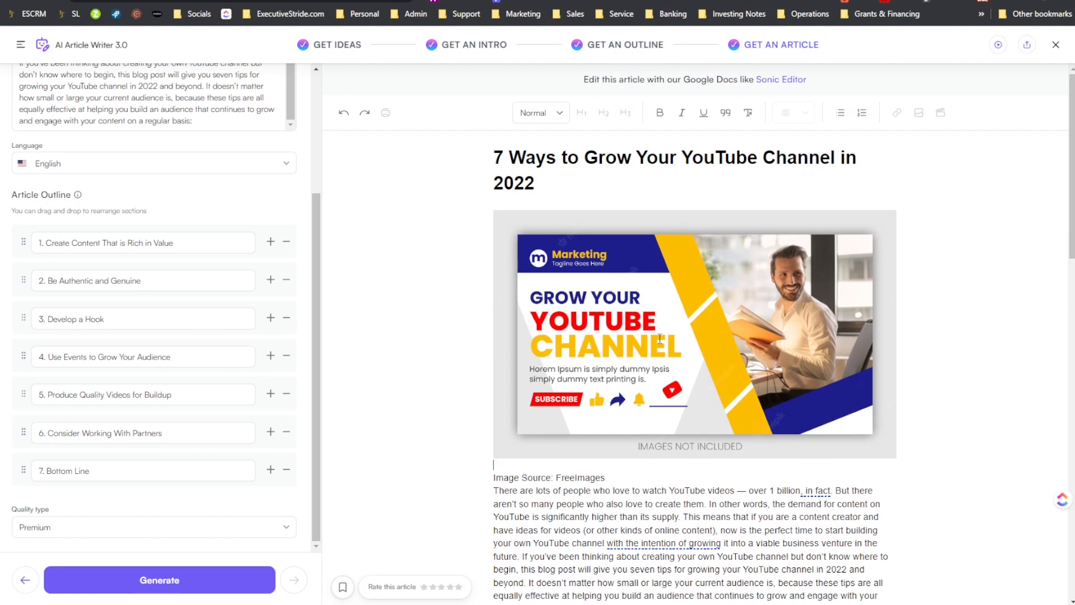
pyautogui.scroll(-2, 588, 335)
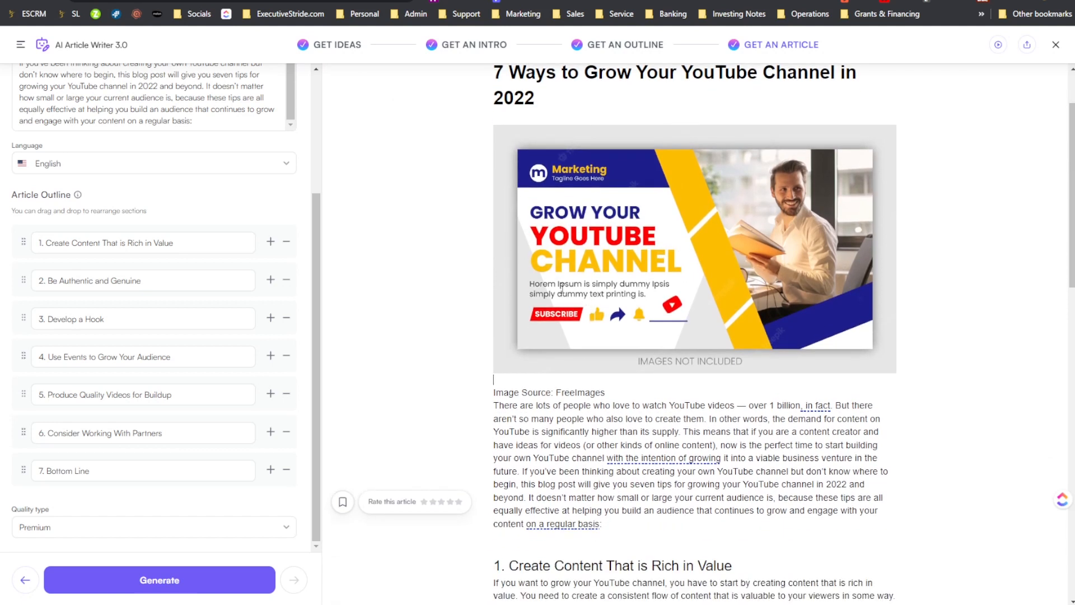
pyautogui.click(588, 291)
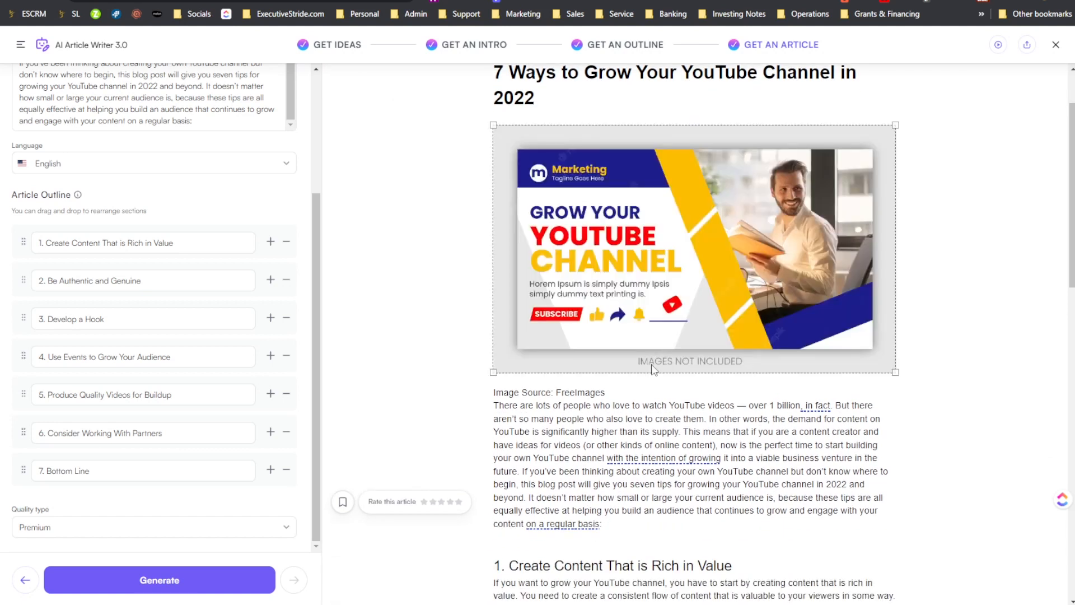
pyautogui.click(615, 383)
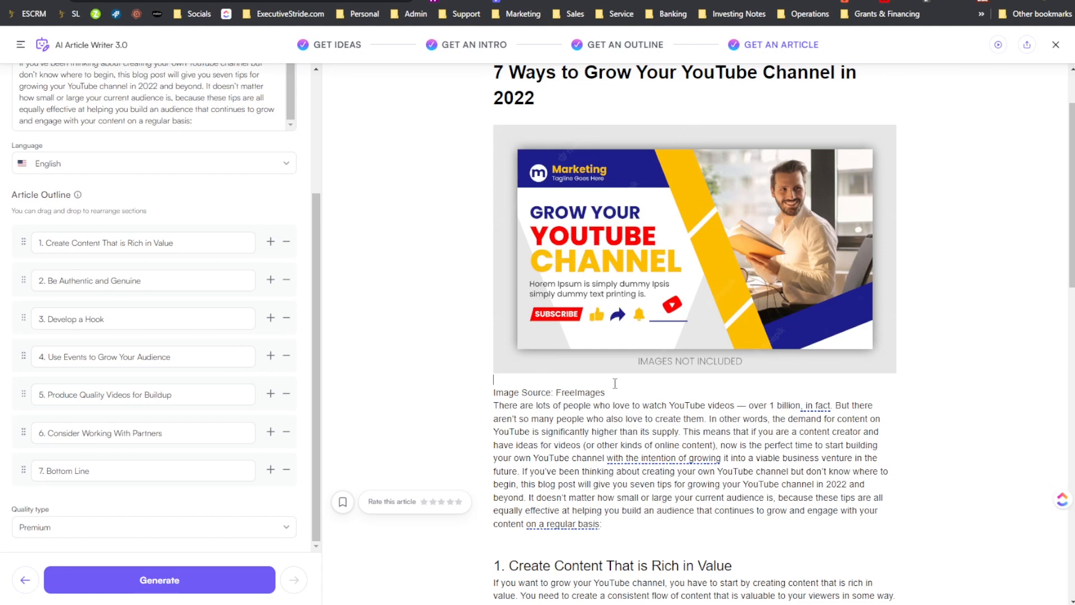
pyautogui.click(498, 374)
pyautogui.moveTo(497, 373)
pyautogui.mouseDown()
pyautogui.moveTo(571, 305)
pyautogui.moveTo(482, 363)
pyautogui.mouseUp()
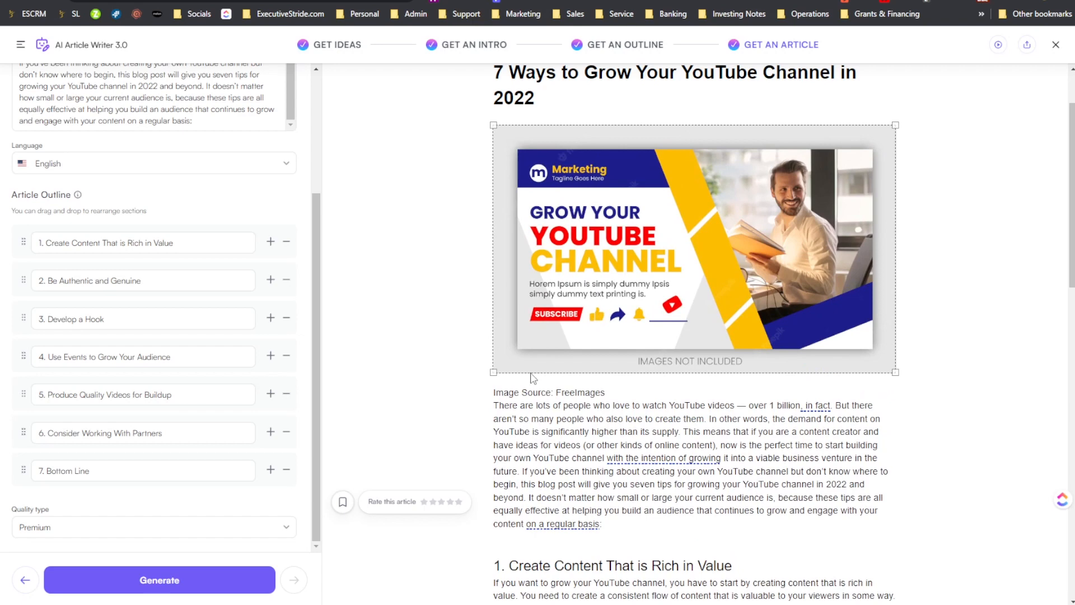
# - Skim the Writesonic article down to the "Bottom Line" section, and inspect how the header image sits beneath the title
pyautogui.scroll(1, 675, 323)
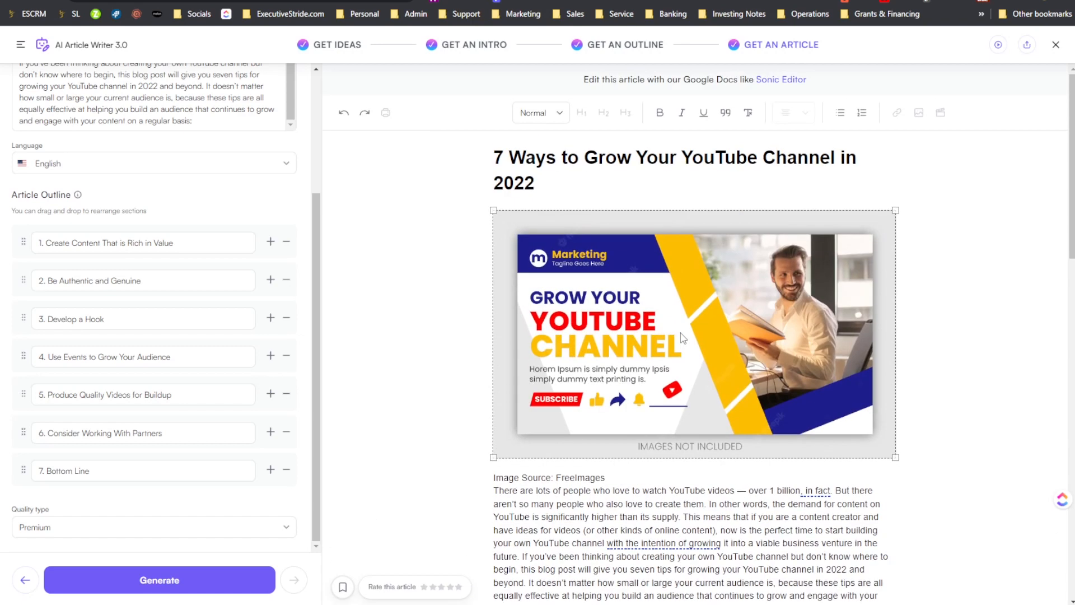
pyautogui.scroll(-2, 683, 335)
pyautogui.scroll(-10, 631, 324)
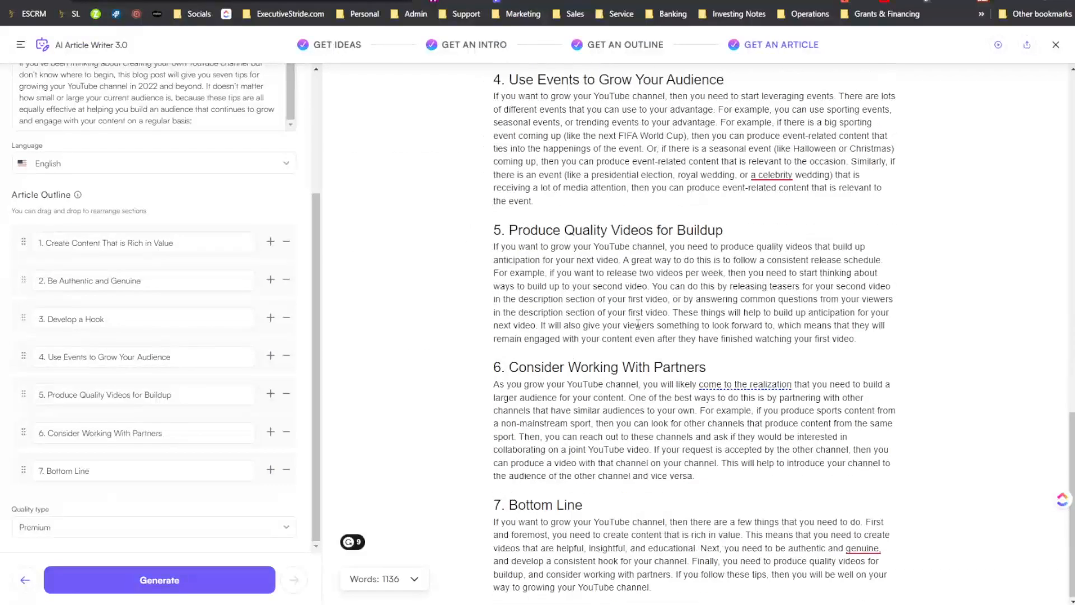
pyautogui.scroll(15, 630, 336)
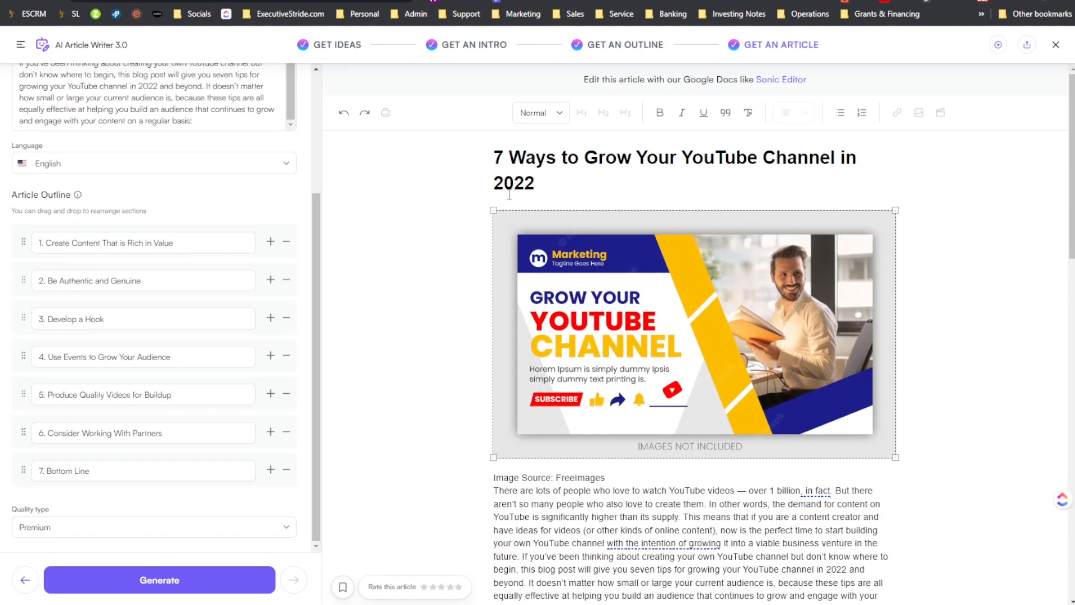
pyautogui.click(495, 204)
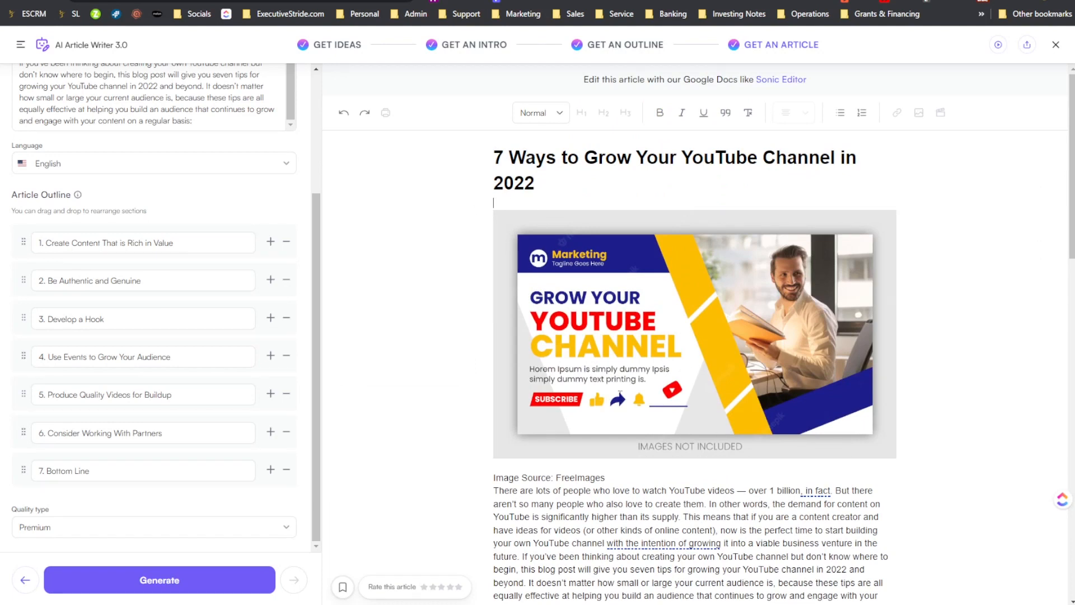
pyautogui.click(595, 278)
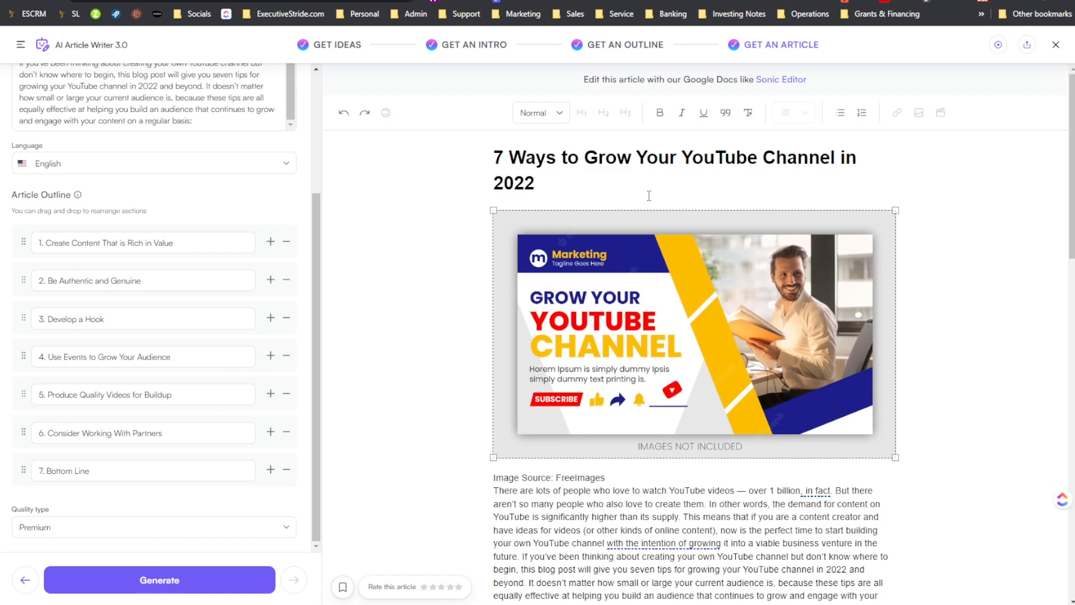
pyautogui.click(614, 158)
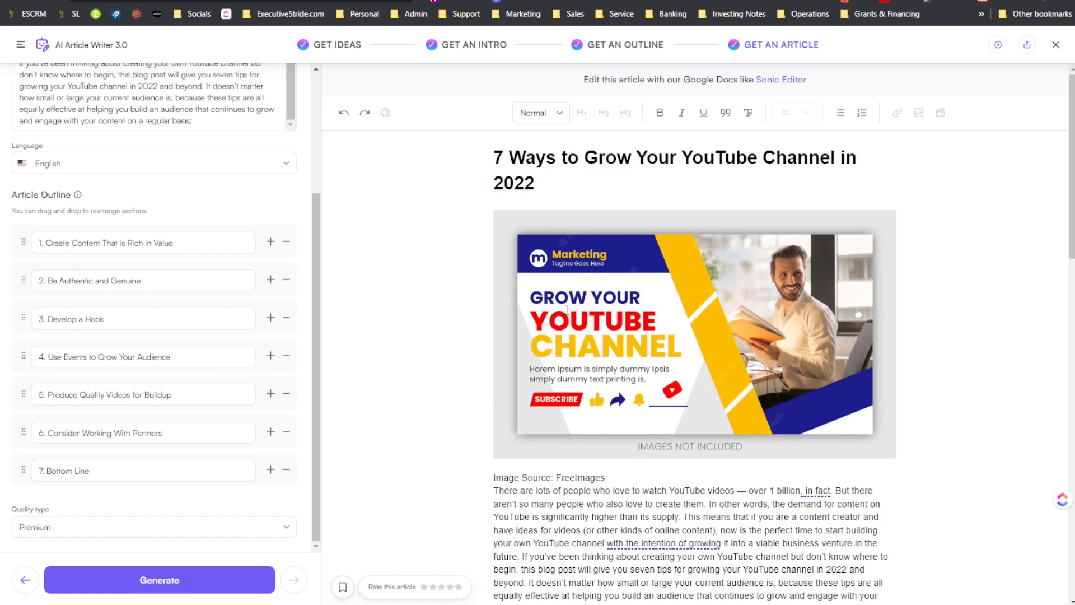
# - Review the Writesonic article's title, header image and introduction together
pyautogui.scroll(-2, 486, 274)
pyautogui.scroll(-1, 486, 273)
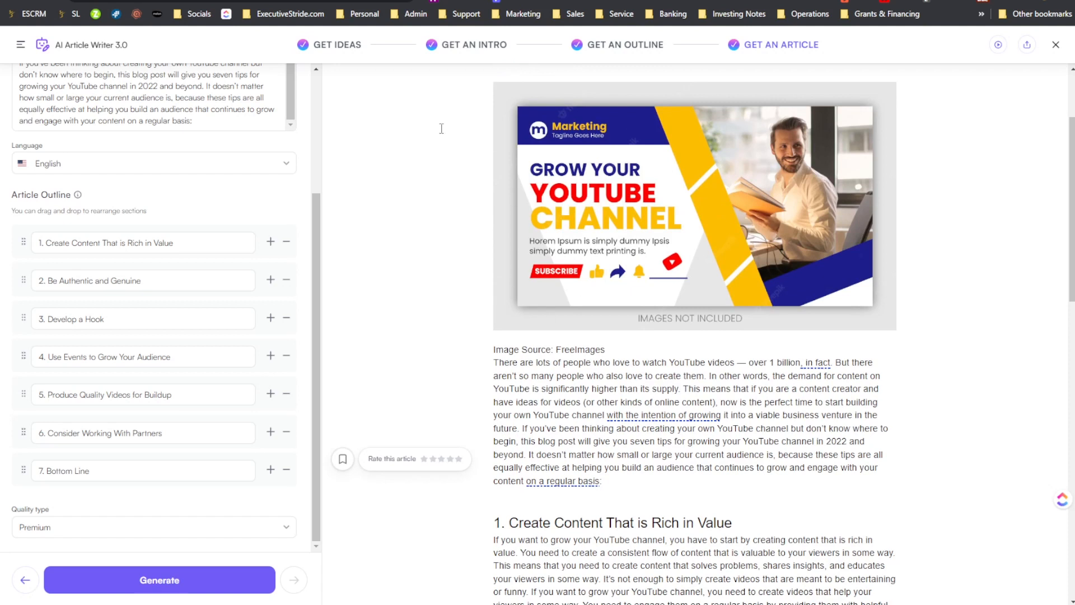
pyautogui.scroll(3, 508, 239)
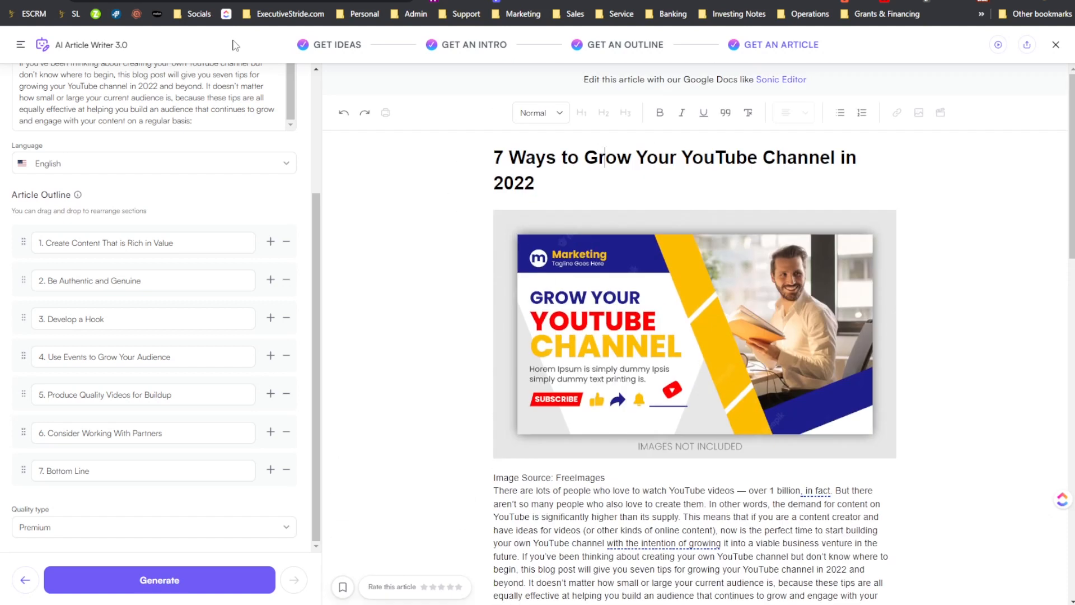
pyautogui.scroll(-5, 634, 322)
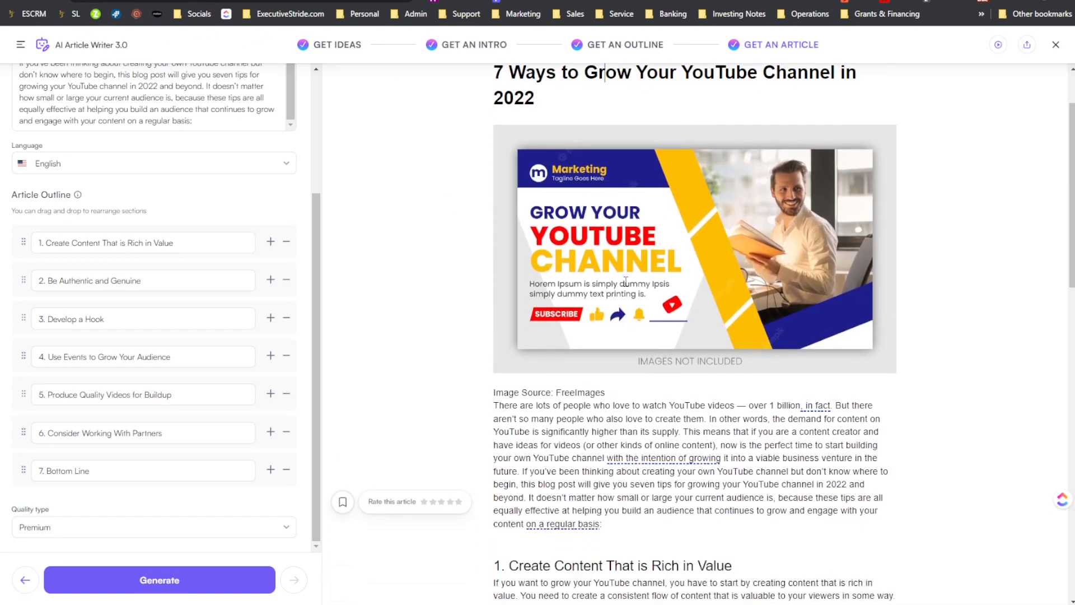
pyautogui.scroll(5, 634, 322)
pyautogui.scroll(-3, 697, 184)
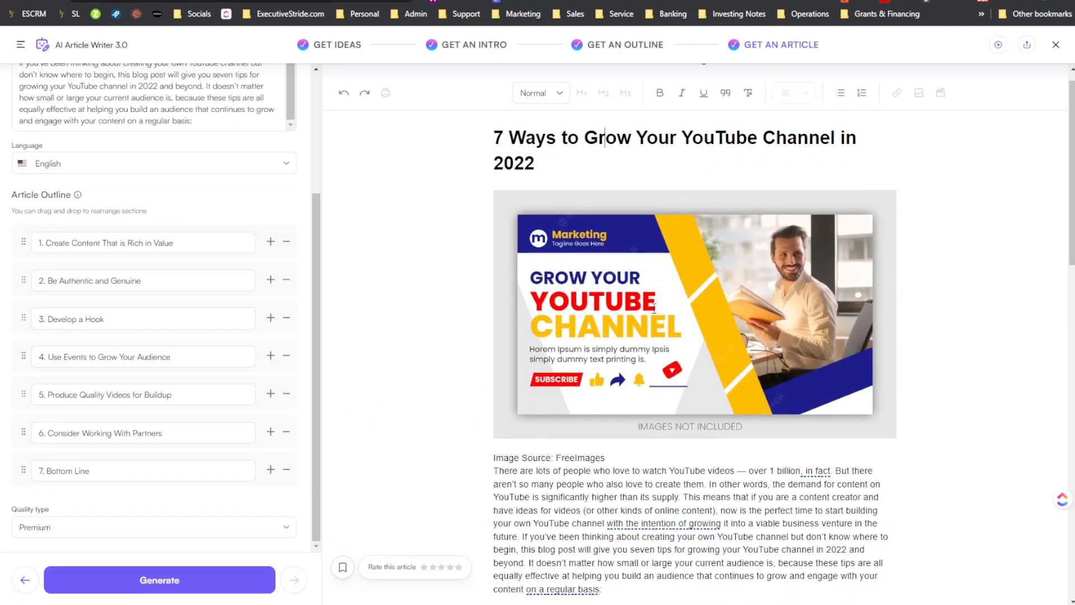
pyautogui.scroll(3, 697, 183)
pyautogui.scroll(-2, 717, 317)
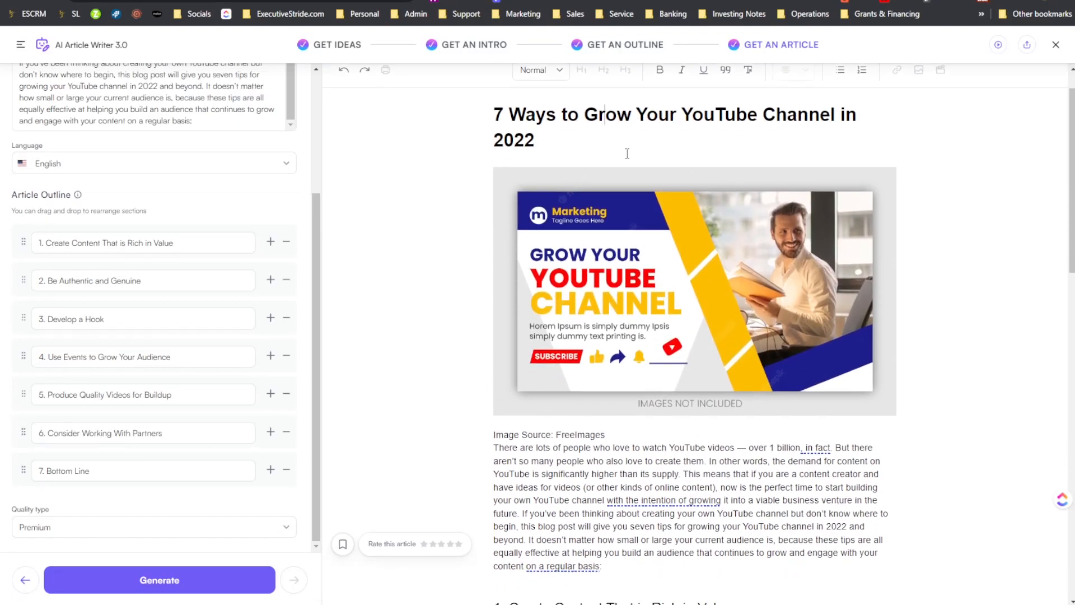
# - Insert a blank line between "Image Source: FreeImages" and the introduction in the Writesonic article
pyautogui.scroll(-5, 718, 317)
pyautogui.scroll(6, 672, 314)
pyautogui.scroll(-3, 584, 310)
pyautogui.scroll(-2, 584, 310)
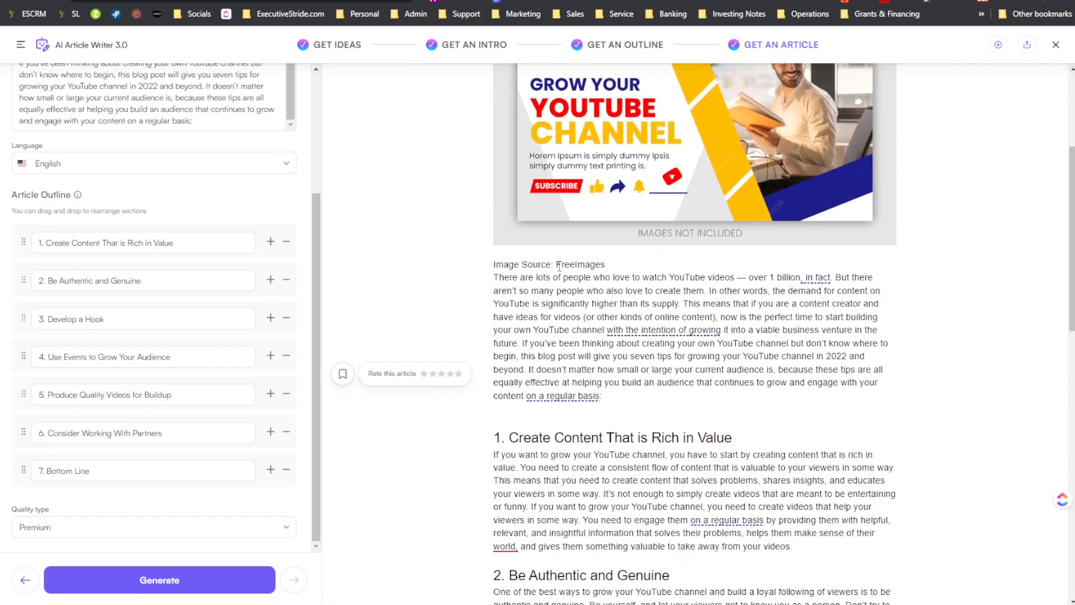
pyautogui.click(631, 262)
pyautogui.press('Return')
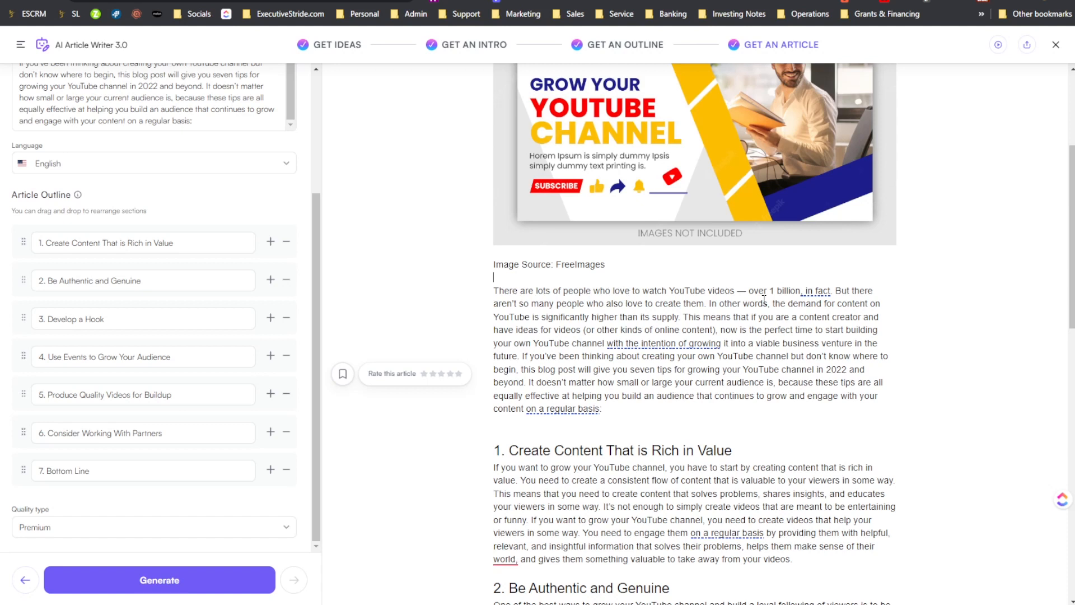
# - Read the Writesonic section "Create Content That is Rich in Value", checking its heading and body text
pyautogui.scroll(-5, 764, 300)
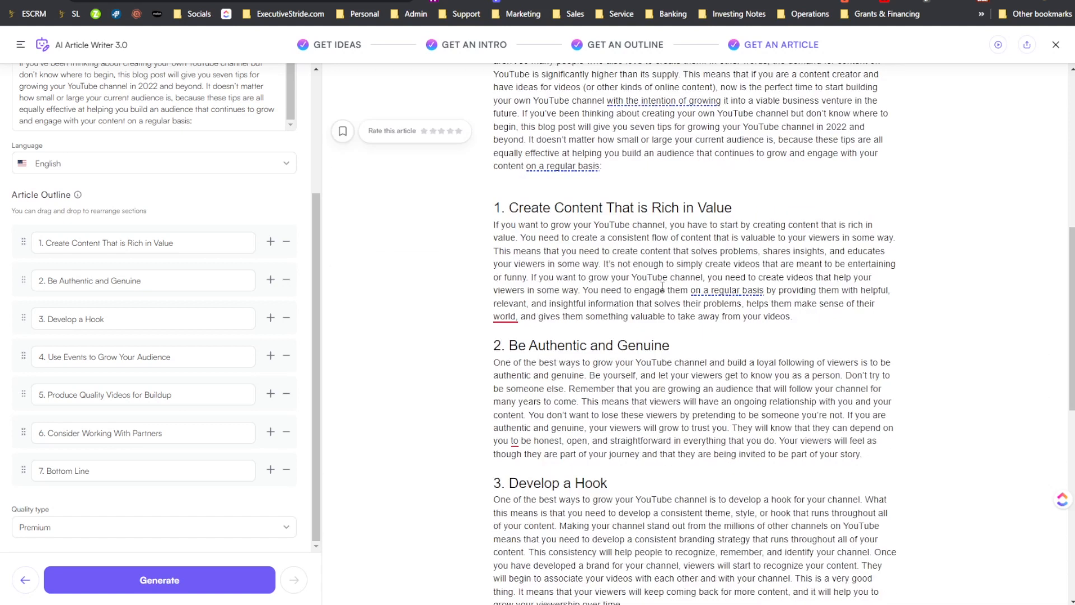
pyautogui.scroll(-2, 662, 286)
pyautogui.moveTo(495, 119); pyautogui.dragTo(571, 112)
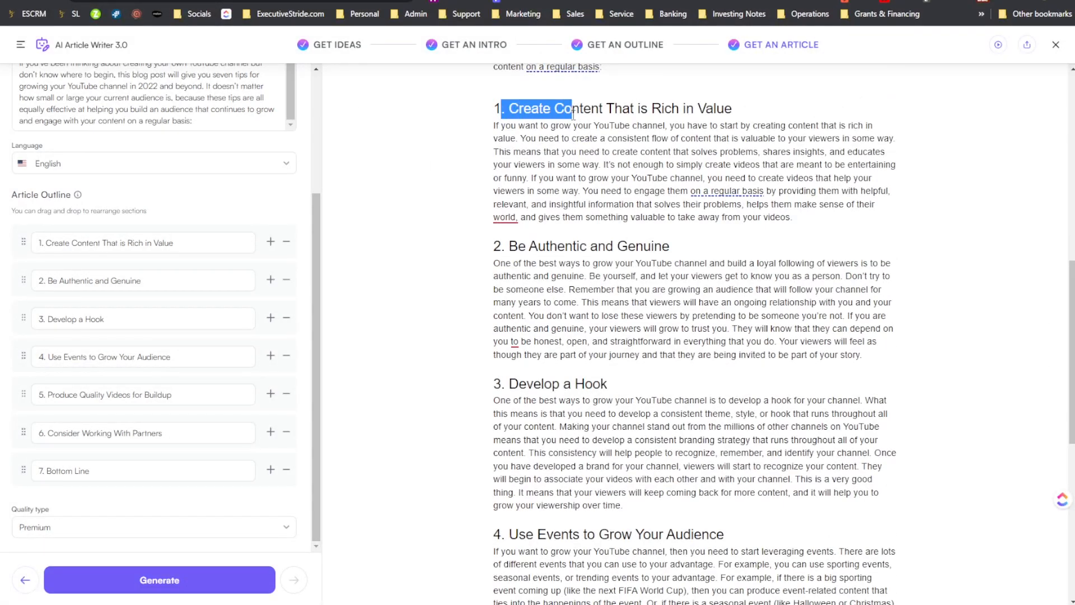
pyautogui.click(607, 116)
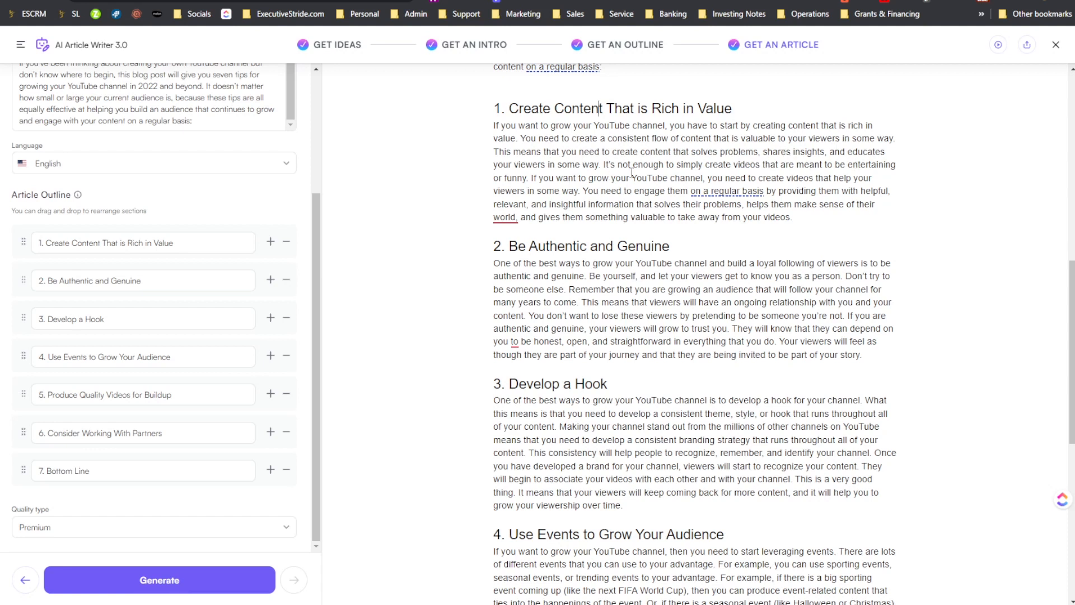
pyautogui.moveTo(582, 168); pyautogui.dragTo(585, 167)
pyautogui.click(741, 152)
# - Review the Writesonic sections from "Create Content That is Rich in Value" through "Use Events to Grow Your Audience", and return to the Copy.ai draft
pyautogui.scroll(1, 710, 197)
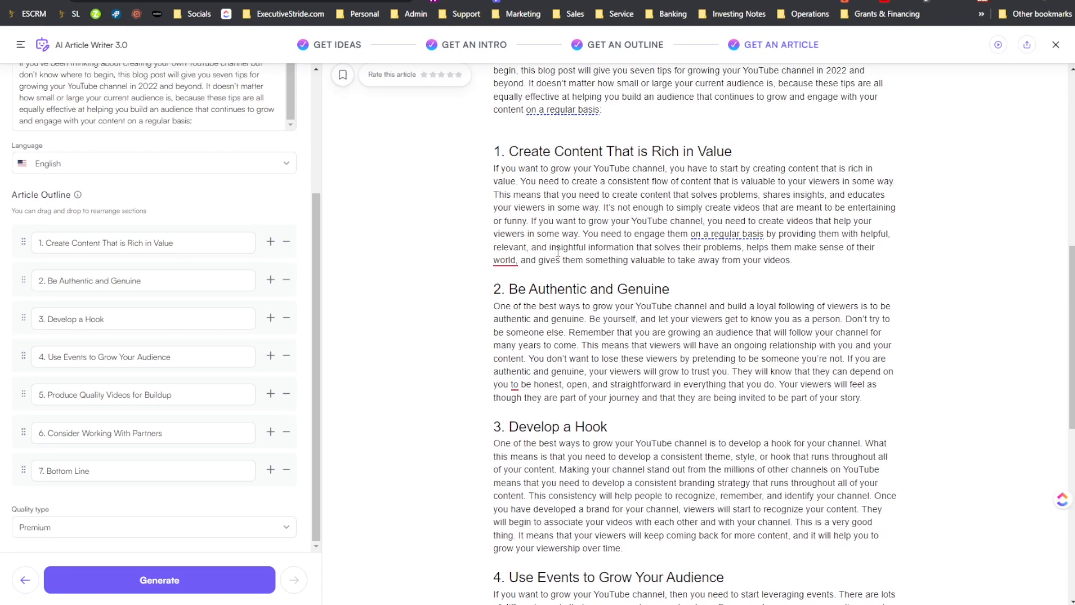
pyautogui.scroll(1, 558, 252)
pyautogui.scroll(-1, 495, 235)
pyautogui.scroll(-2, 865, 251)
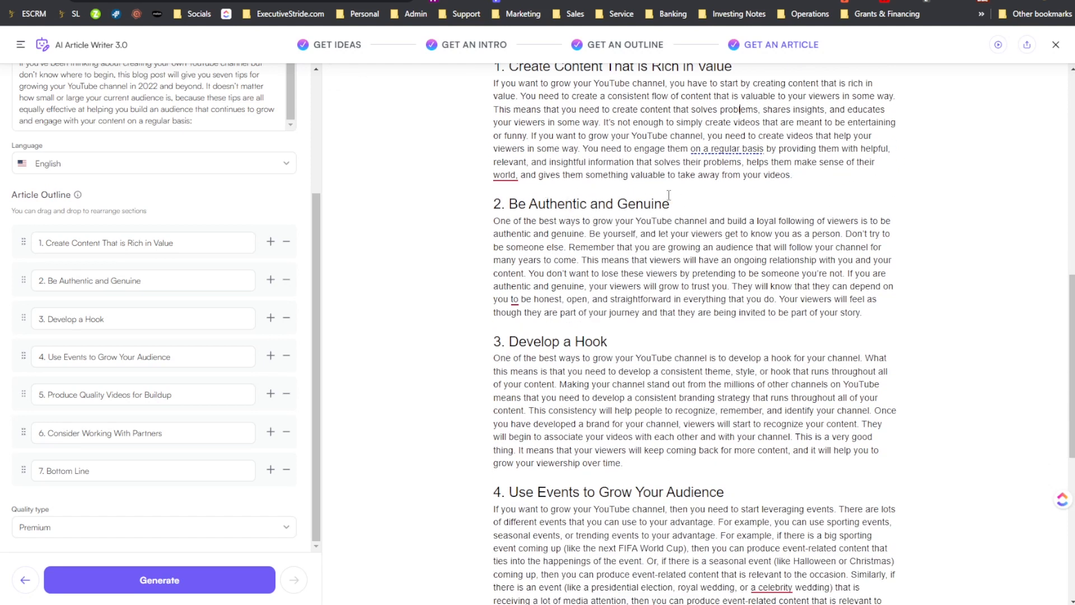
pyautogui.scroll(-1, 753, 213)
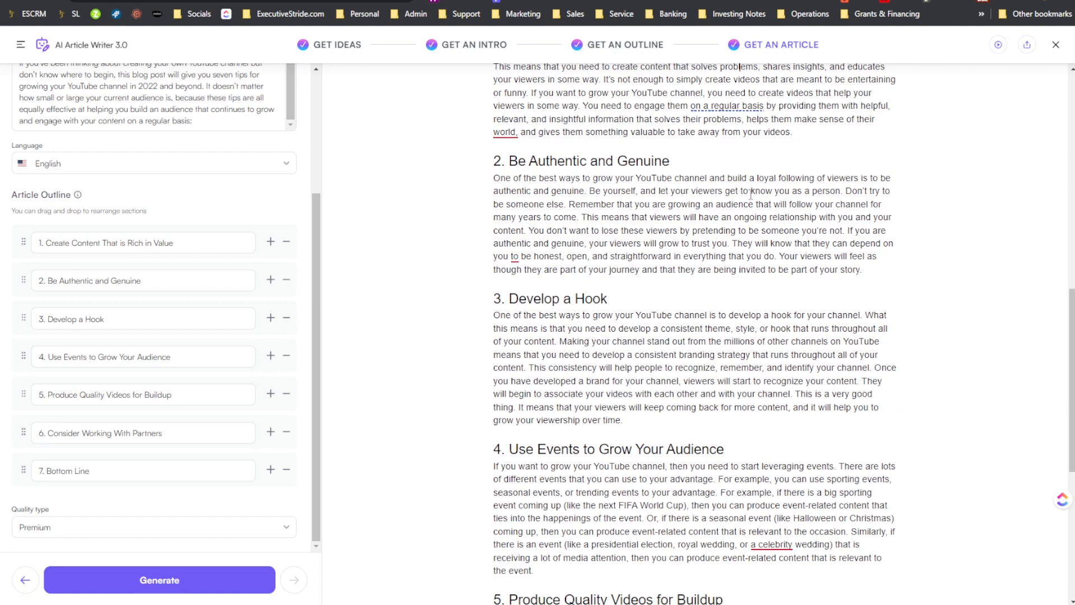
pyautogui.scroll(3, 754, 212)
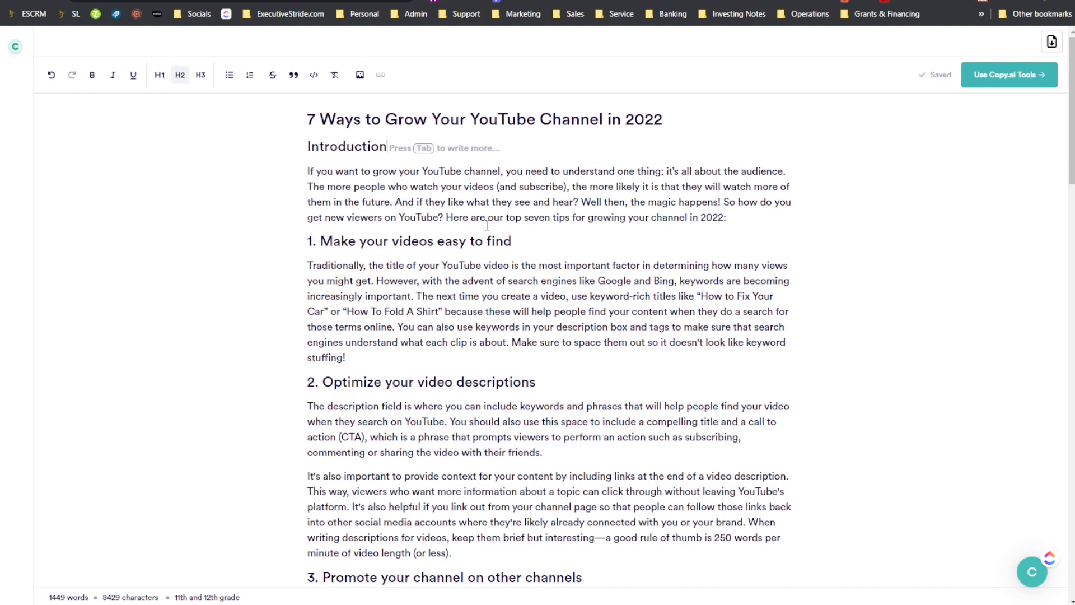
# - Read the Copy.ai draft's introduction and first sections, from "Make your videos easy to find" to "Promote your channel on other channels"
pyautogui.click(320, 171)
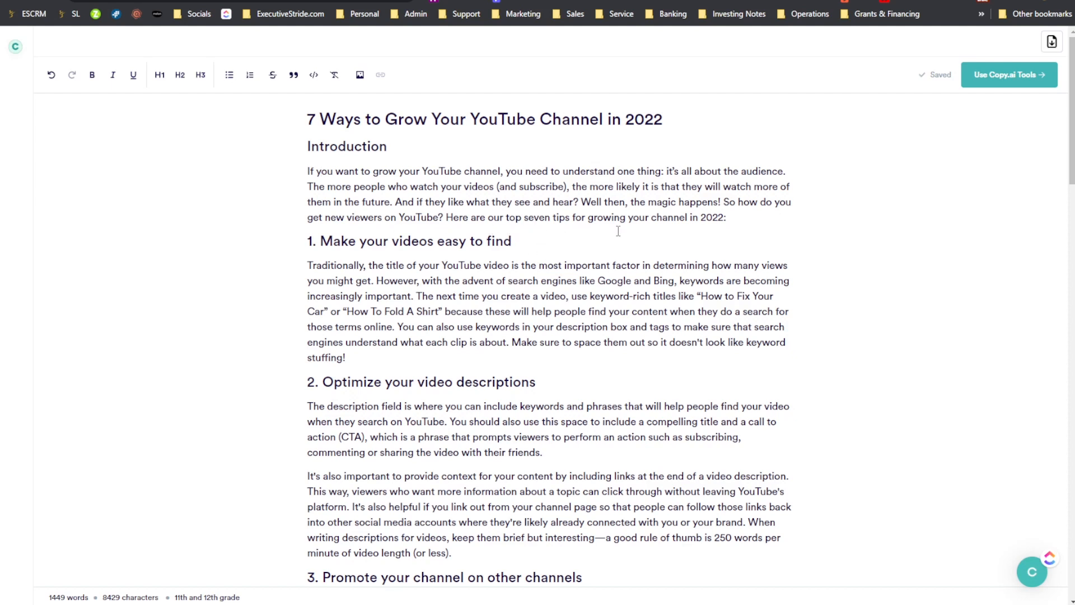
pyautogui.scroll(-2, 696, 237)
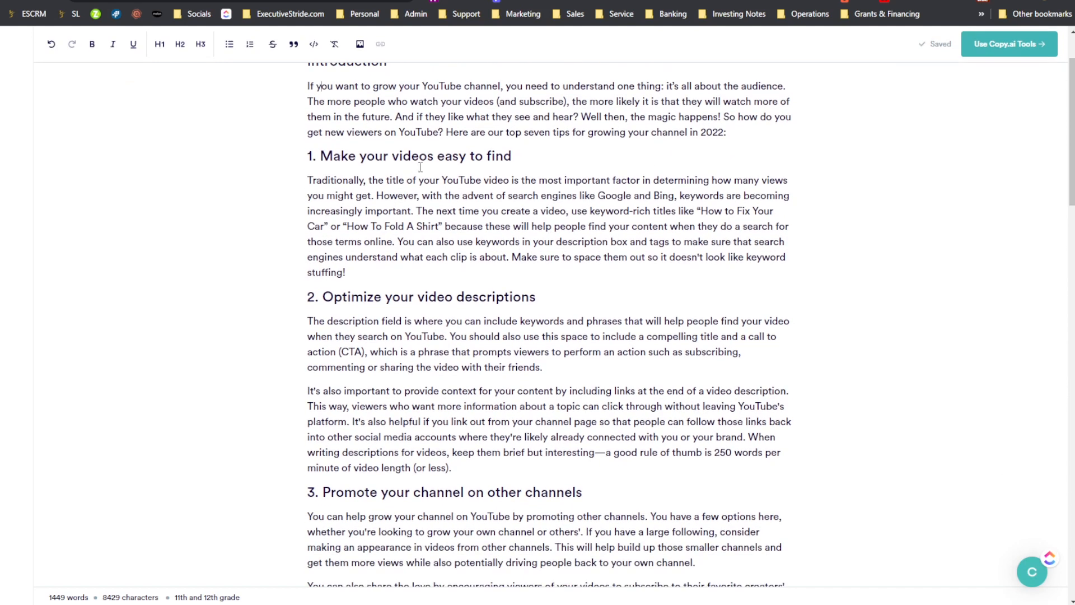
pyautogui.scroll(-1, 486, 194)
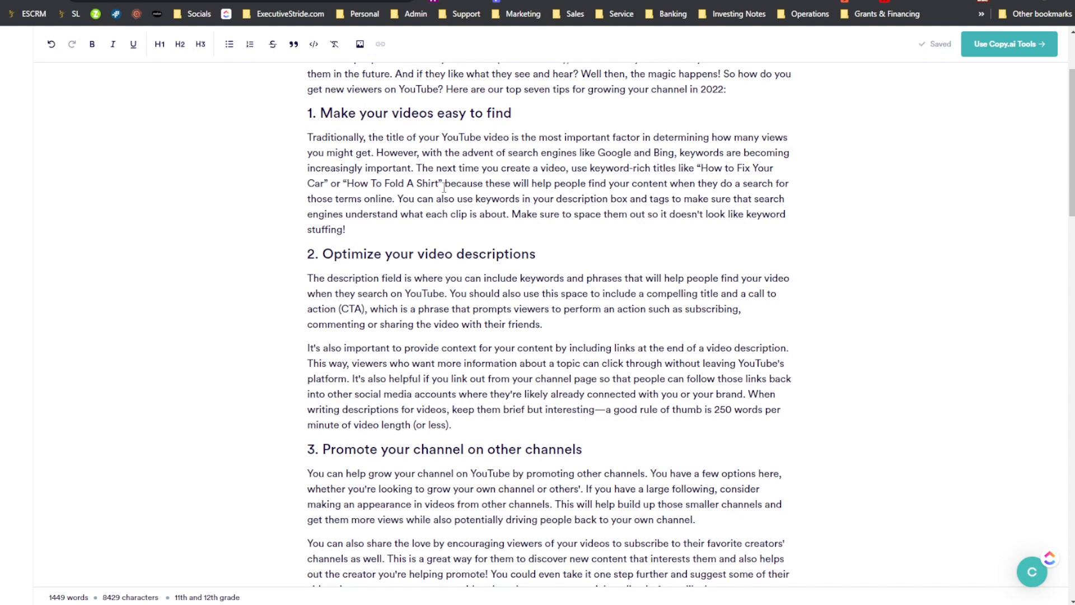
pyautogui.scroll(-1, 470, 163)
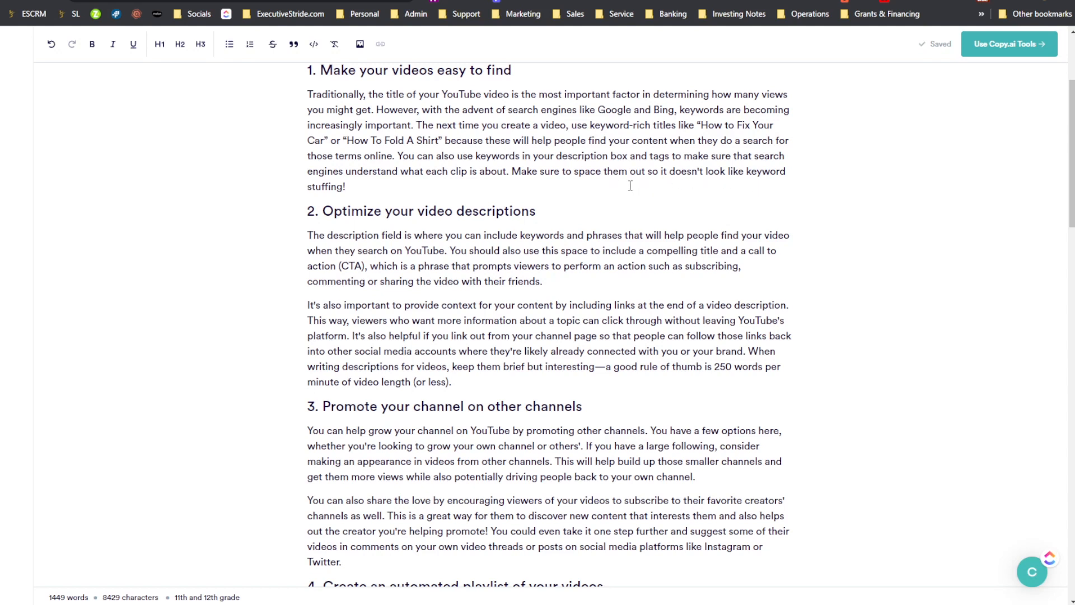
pyautogui.scroll(4, 381, 209)
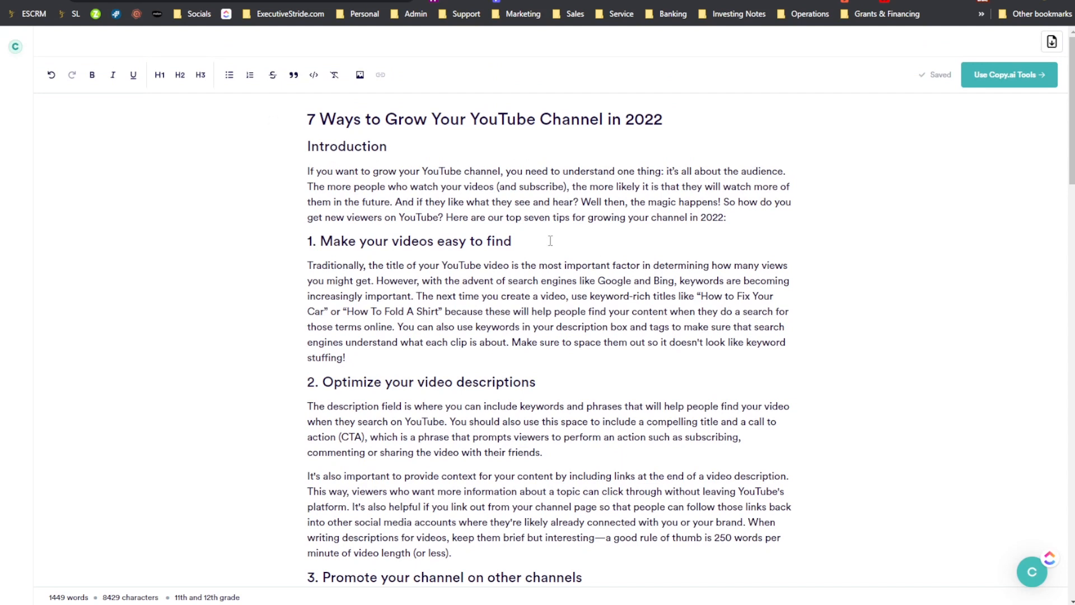
pyautogui.scroll(-1, 466, 224)
pyautogui.scroll(-4, 466, 224)
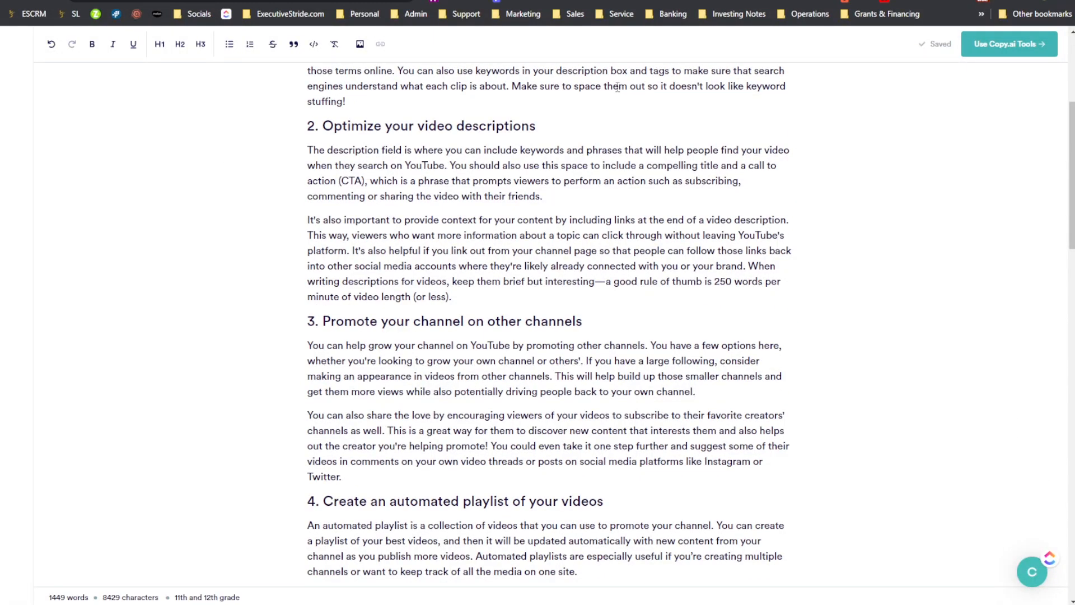
# - Switch to the Writesonic article to compare its section "Create Content That is Rich in Value", and return to the Copy.ai draft
pyautogui.click(734, 4)
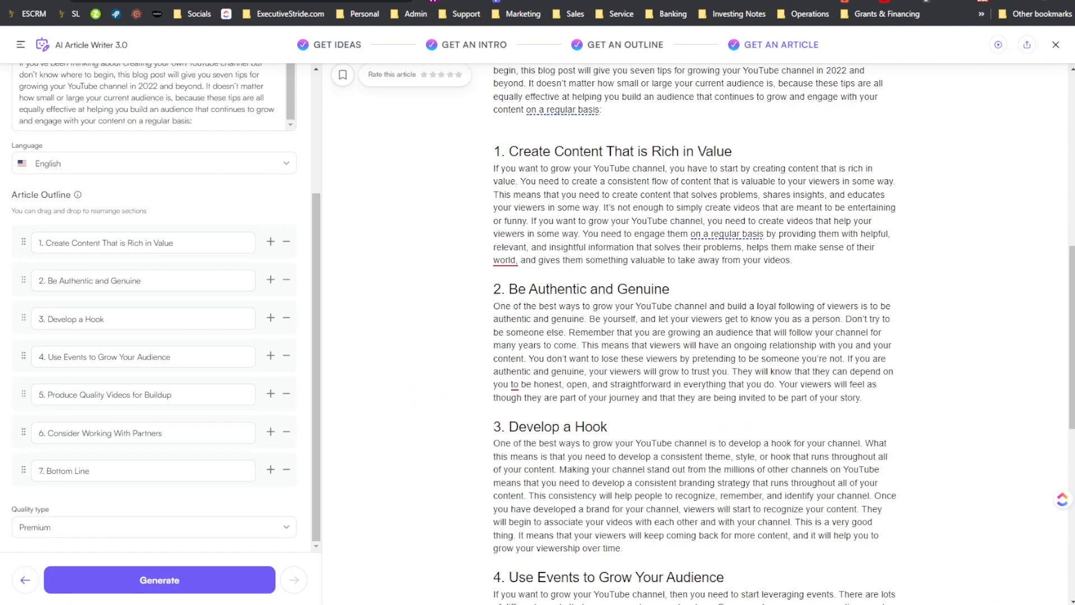
pyautogui.scroll(-2, 533, 320)
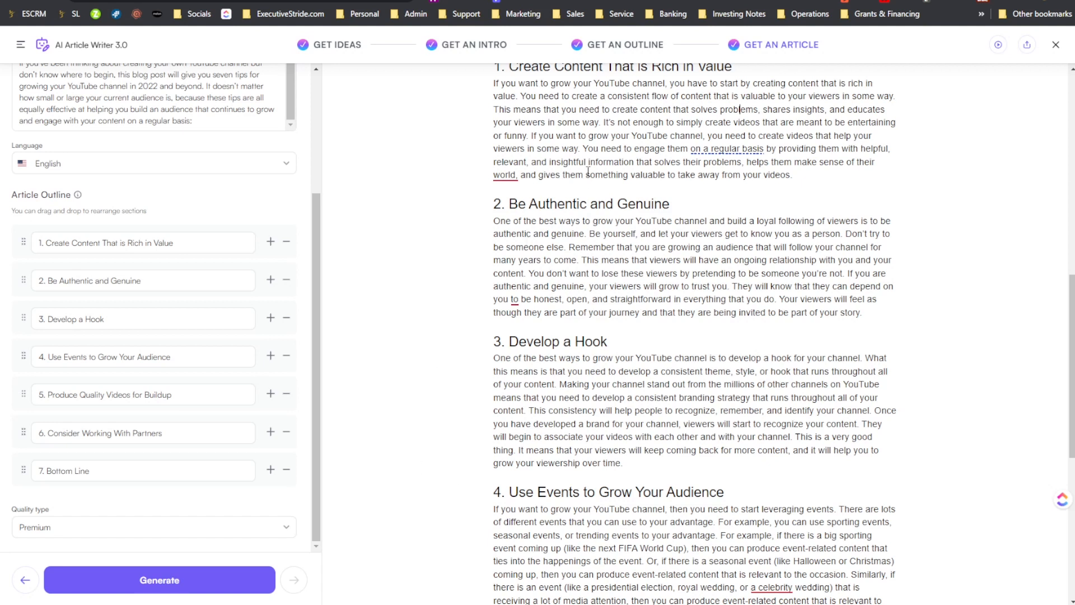
pyautogui.click(545, 138)
pyautogui.scroll(-3, 743, 282)
pyautogui.scroll(7, 558, 248)
pyautogui.scroll(-6, 558, 248)
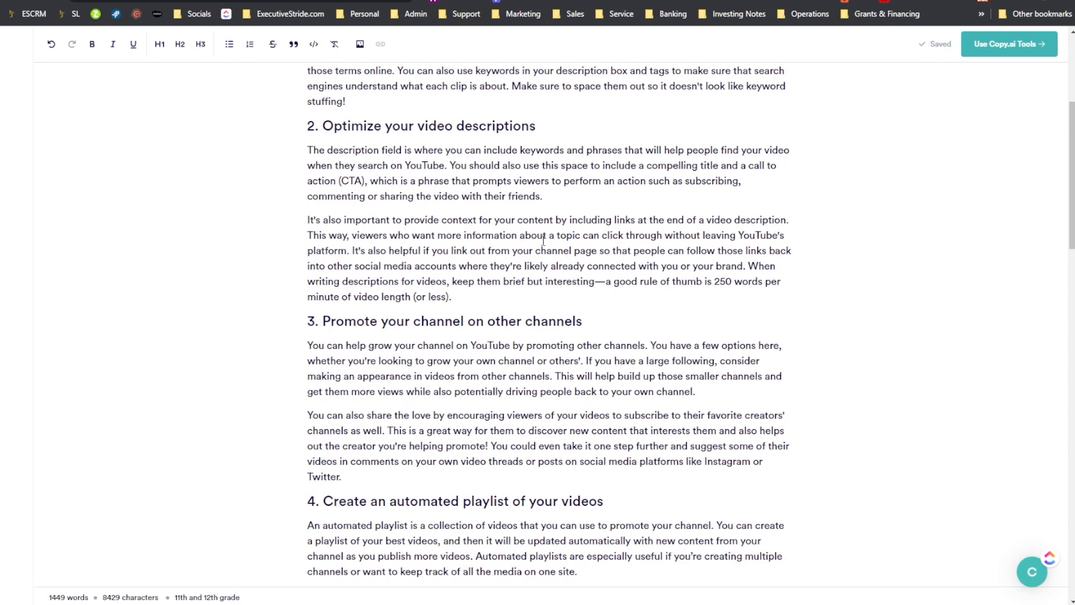
# - Review the rest of the Copy.ai draft, from "Optimize your video descriptions" through "Know what's trending and ride the wave" to the conclusion
pyautogui.scroll(-1, 684, 237)
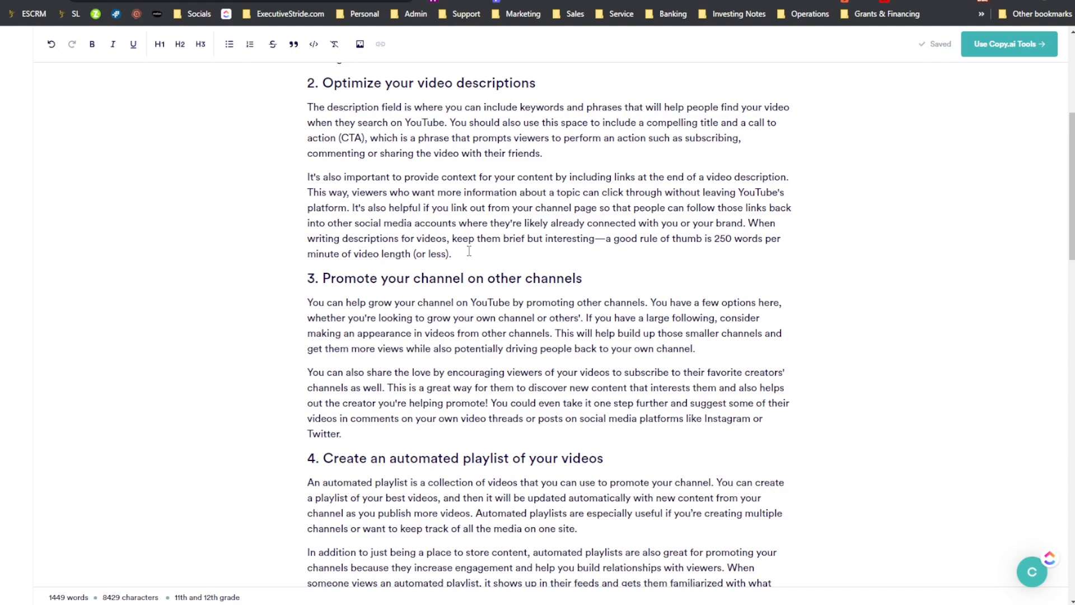
pyautogui.scroll(-20, 469, 252)
pyautogui.scroll(15, 363, 264)
pyautogui.scroll(-12, 362, 264)
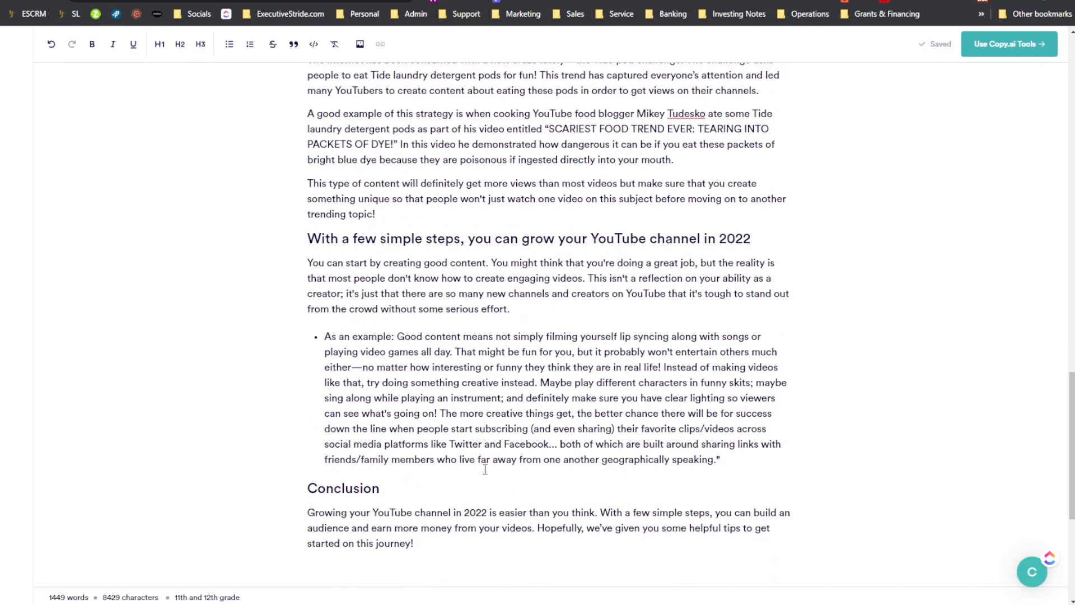
pyautogui.scroll(20, 188, 257)
pyautogui.scroll(-10, 93, 241)
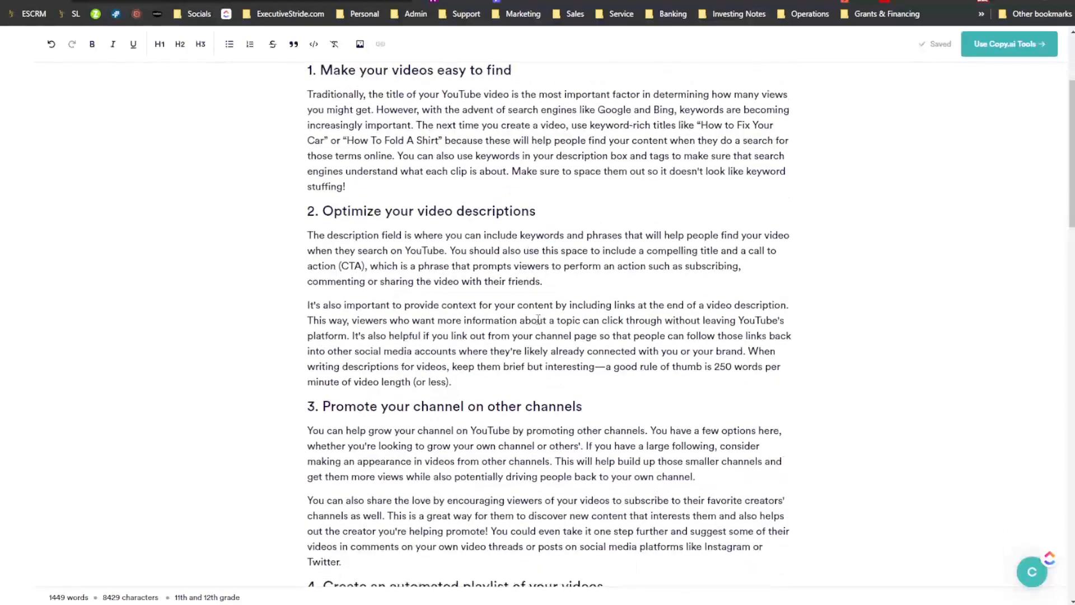
pyautogui.scroll(-6, 334, 387)
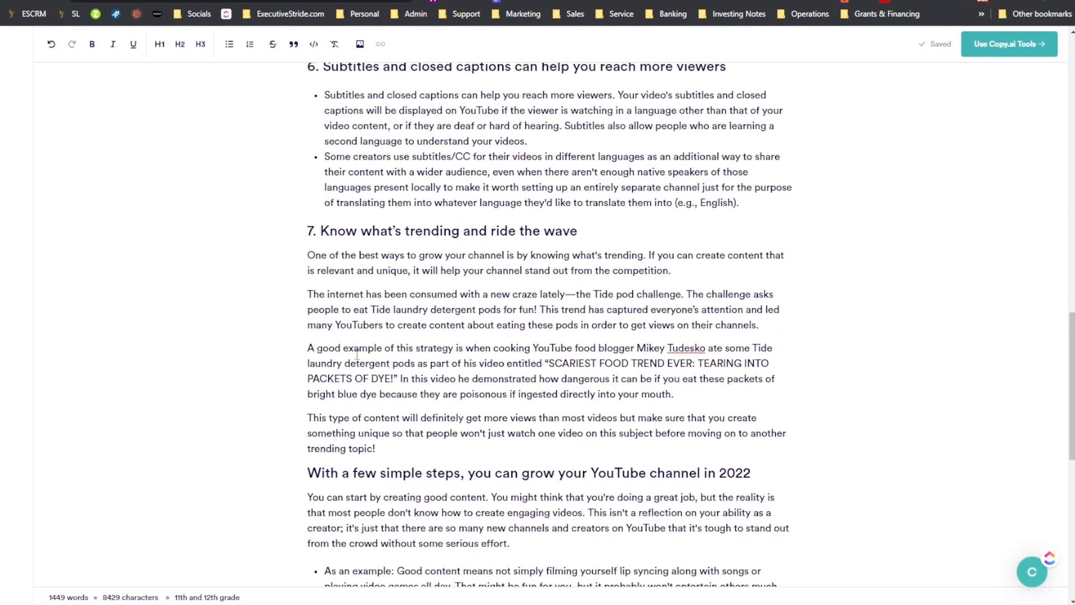
pyautogui.scroll(-2, 296, 273)
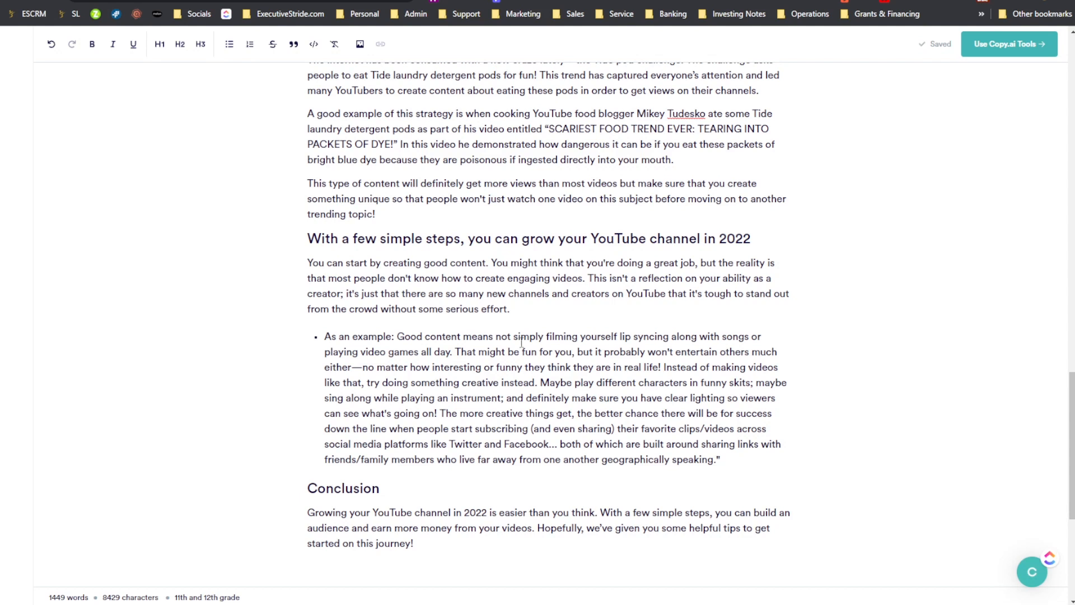
# - Examine the Copy.ai draft's bulleted example and conclusion, together with its word and character counts
pyautogui.moveTo(445, 336)
pyautogui.mouseDown()
pyautogui.moveTo(572, 352)
pyautogui.moveTo(439, 342)
pyautogui.mouseUp()
pyautogui.scroll(-2, 439, 341)
pyautogui.click(330, 422)
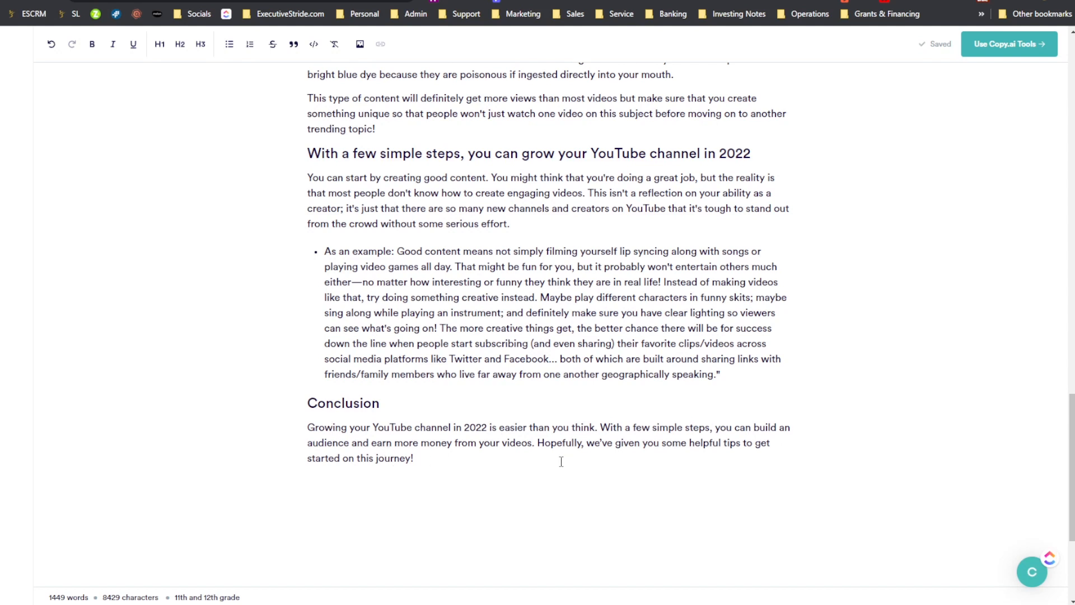
pyautogui.click(583, 455)
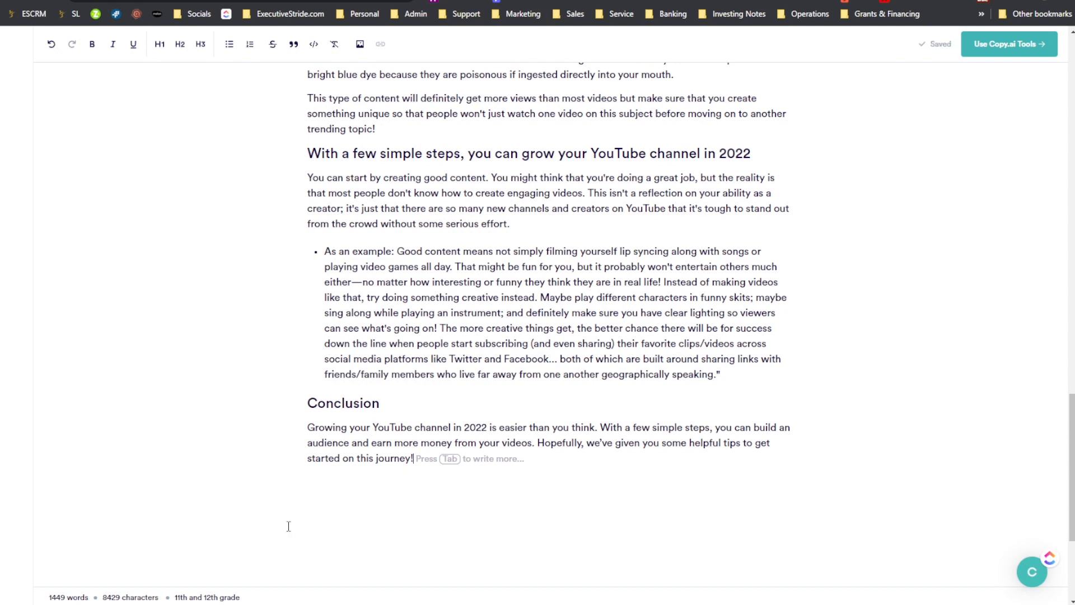
pyautogui.moveTo(49, 589); pyautogui.dragTo(160, 566)
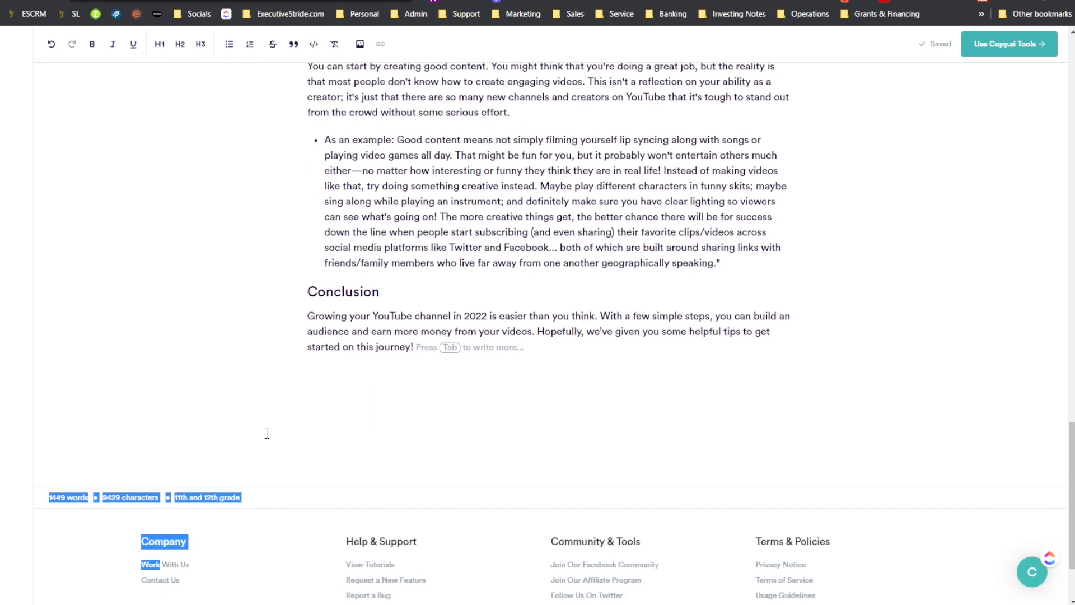
pyautogui.scroll(3, 267, 434)
pyautogui.moveTo(342, 421); pyautogui.dragTo(336, 422)
pyautogui.scroll(-2, 116, 566)
pyautogui.click(326, 468)
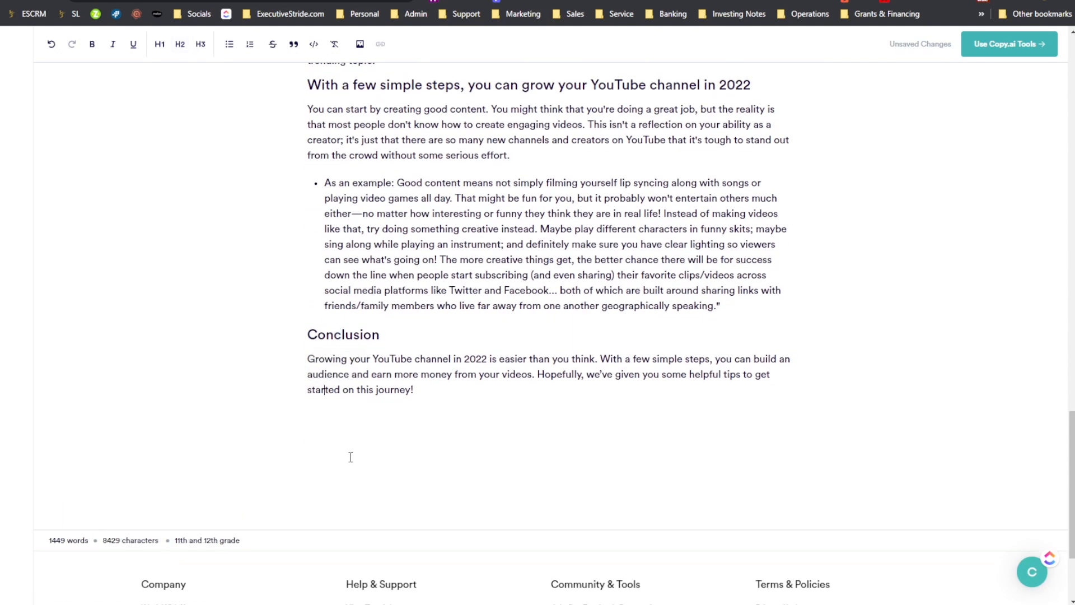
# - Check the reading grade level of the Copy.ai draft and go back to the beginning of the article
pyautogui.moveTo(176, 551)
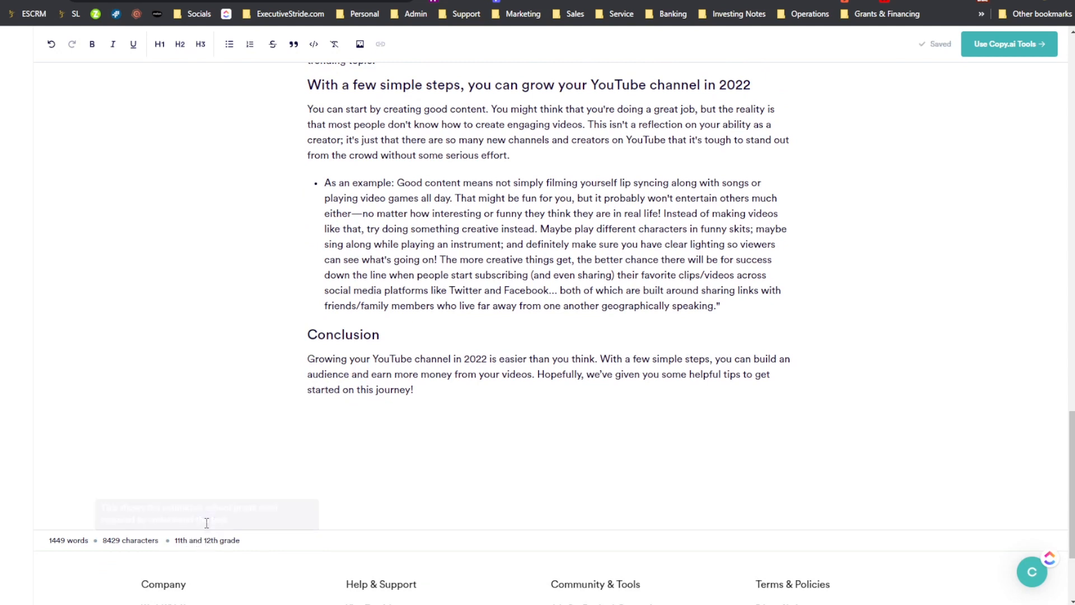
pyautogui.moveTo(198, 540); pyautogui.dragTo(208, 540)
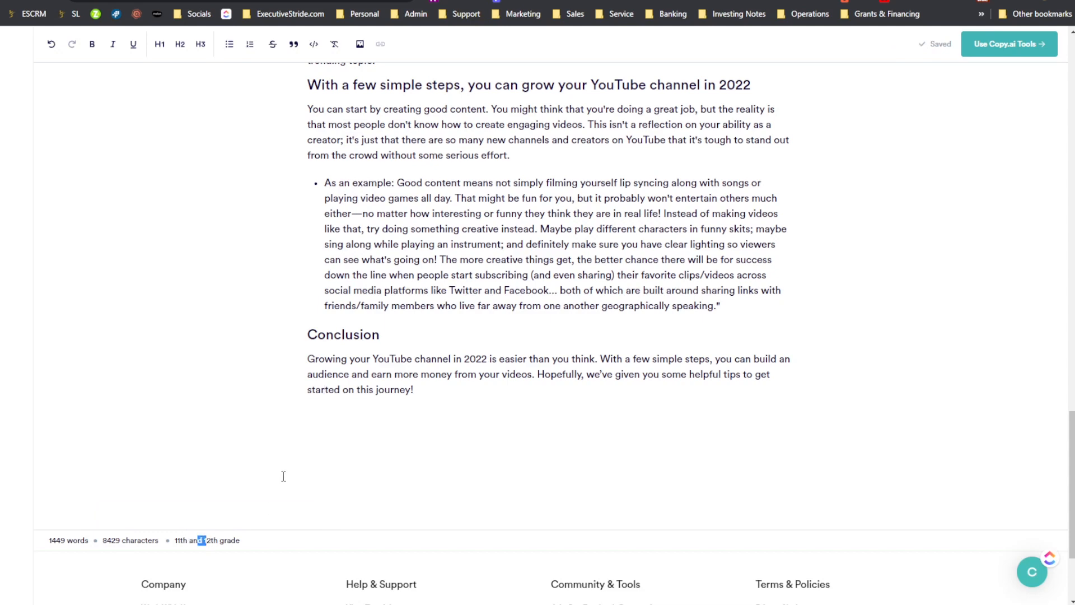
pyautogui.scroll(2, 252, 479)
pyautogui.scroll(-1, 228, 480)
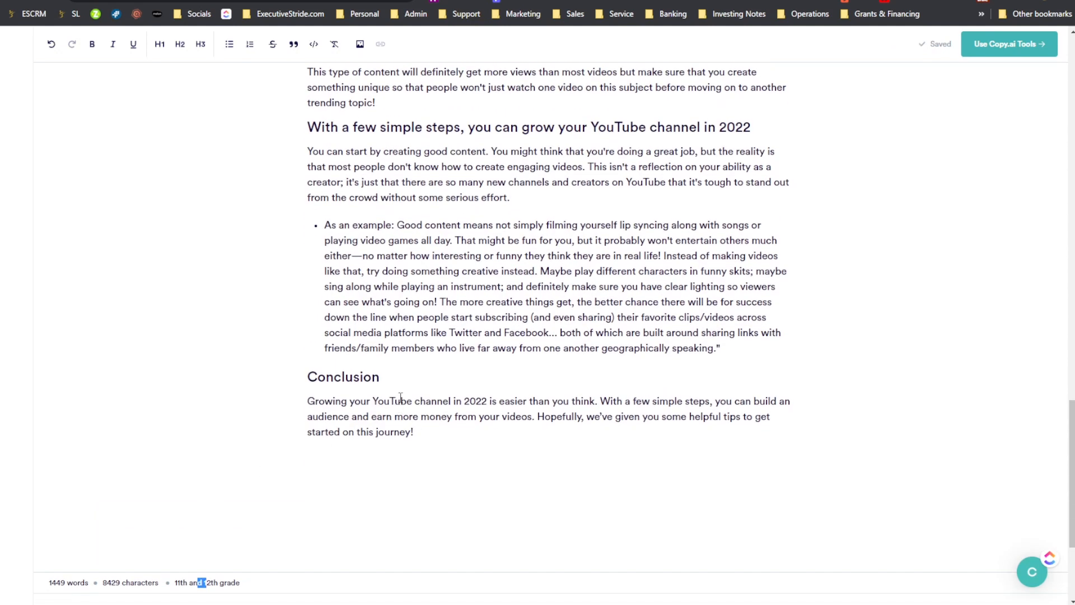
pyautogui.scroll(20, 401, 397)
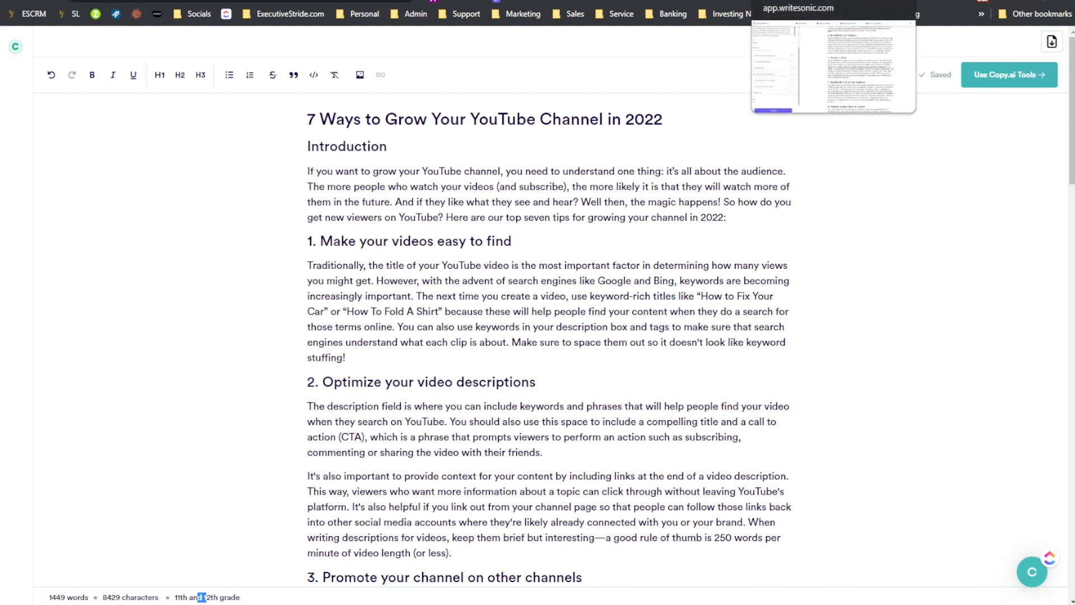
# - Return to the Writesonic article and show its statistics for words, characters, reading time, speaking time and readability
pyautogui.click(772, 0)
pyautogui.scroll(10, 592, 219)
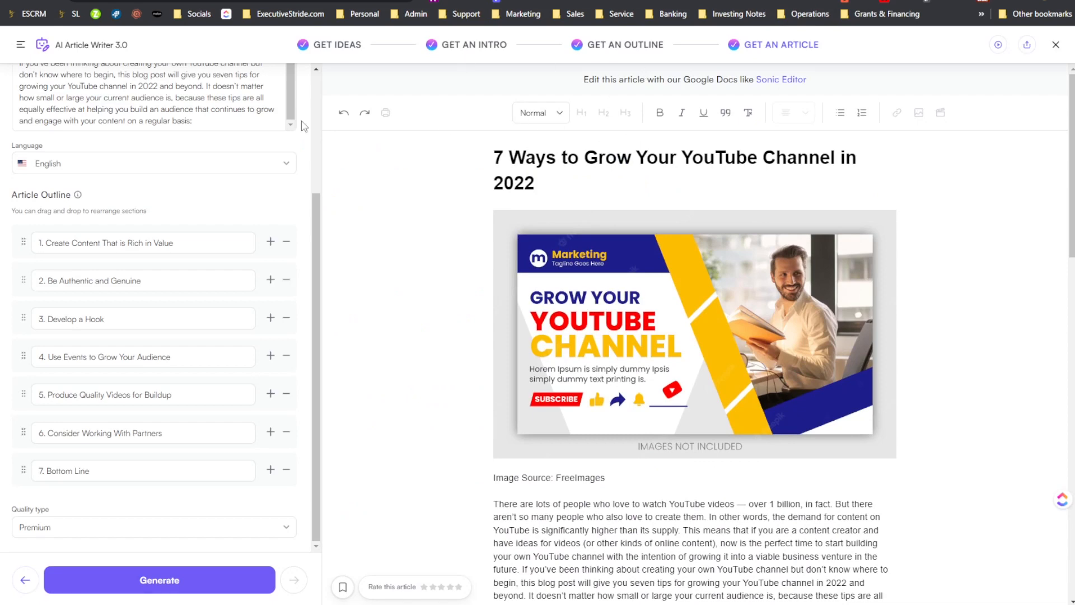
pyautogui.scroll(-20, 608, 367)
pyautogui.scroll(20, 608, 367)
pyautogui.scroll(-20, 607, 366)
pyautogui.click(415, 578)
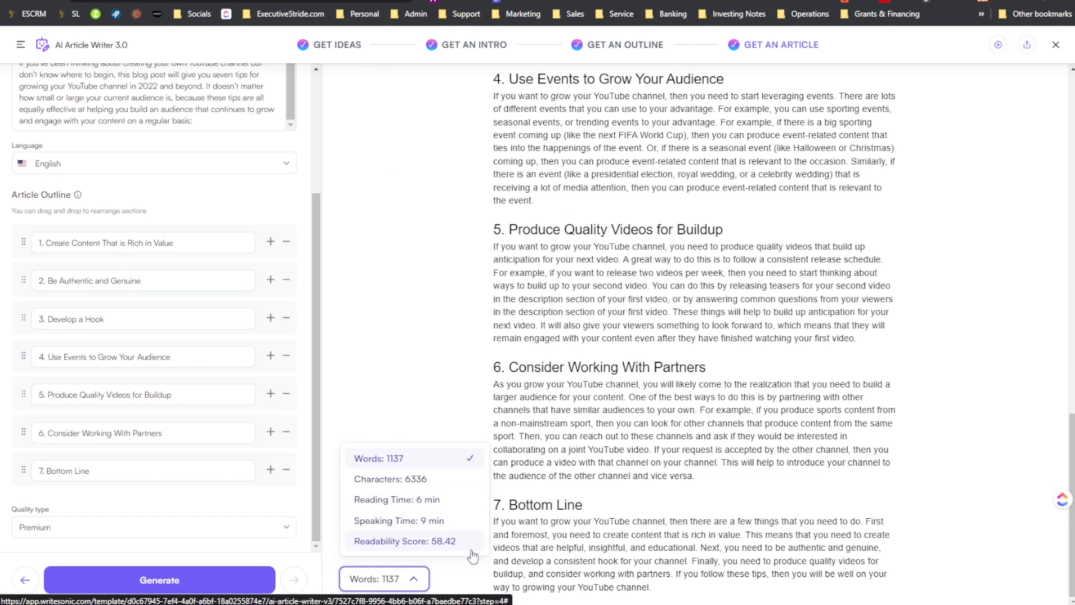
# - Open the Writesonic article in the Sonic Editor
pyautogui.scroll(2, 737, 336)
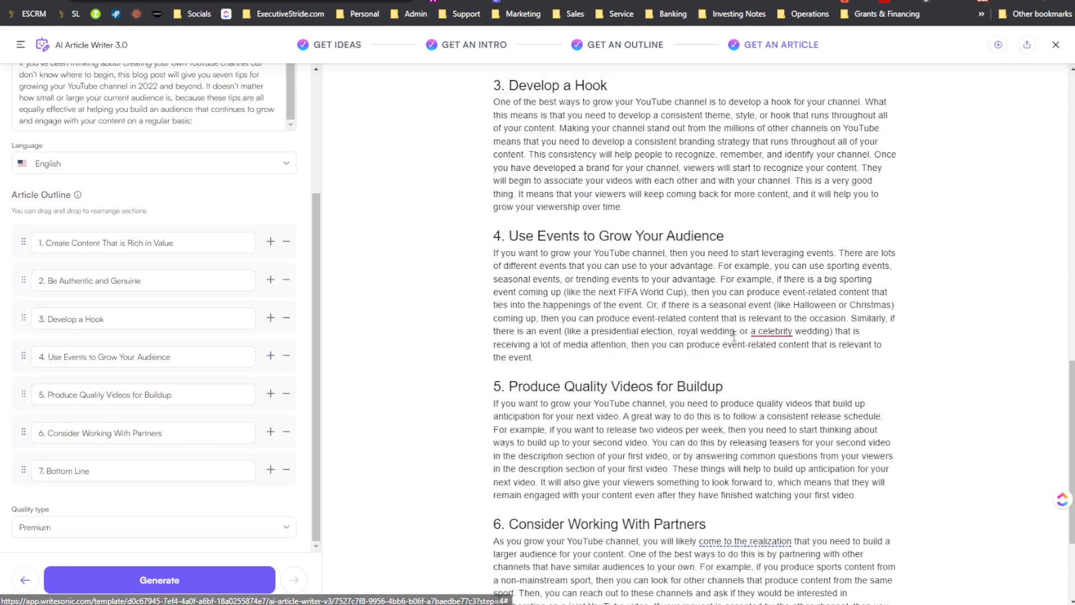
pyautogui.scroll(15, 736, 336)
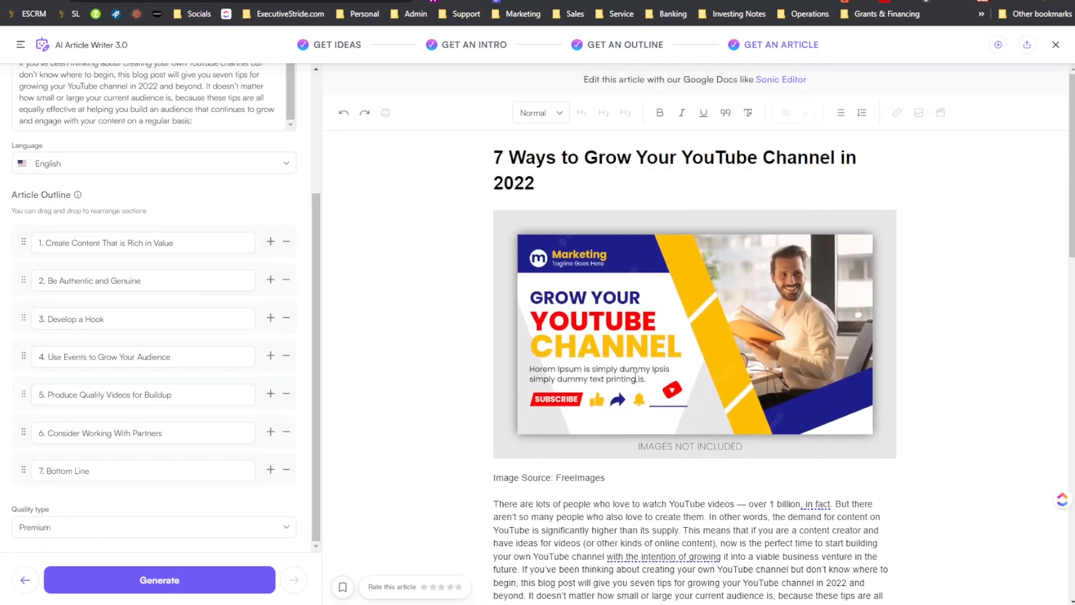
pyautogui.click(767, 82)
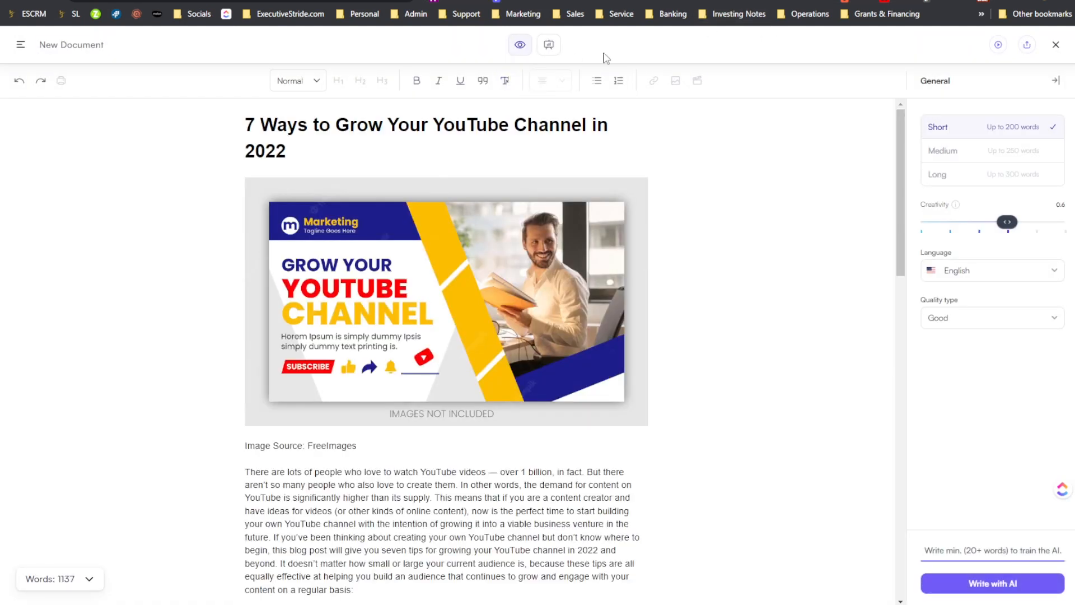
# - Select the text from the end of the introduction through the first section heading and show its AI Shortcuts options
pyautogui.scroll(-1, 705, 129)
pyautogui.scroll(-10, 727, 175)
pyautogui.scroll(15, 727, 163)
pyautogui.scroll(-3, 616, 224)
pyautogui.scroll(-3, 492, 259)
pyautogui.moveTo(480, 177); pyautogui.dragTo(297, 166)
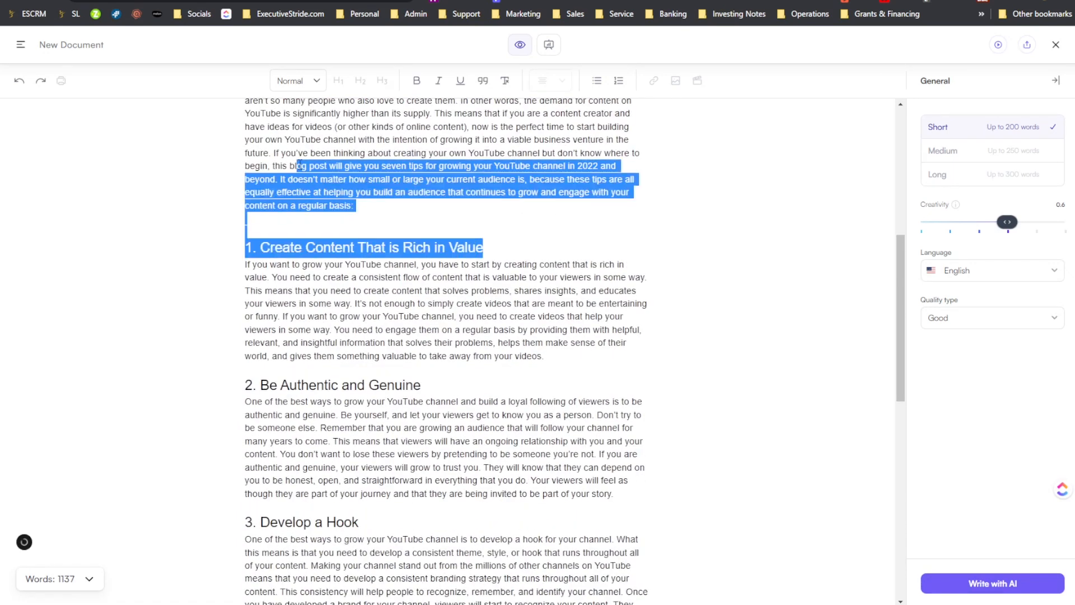
pyautogui.click(571, 286)
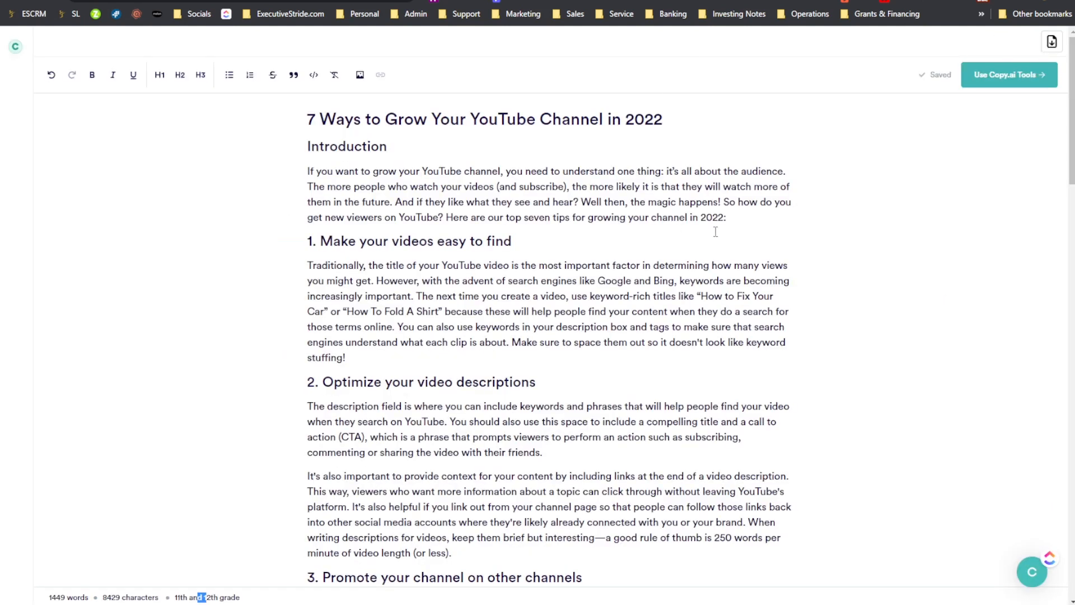
# - Compare the AI Shortcuts for the introduction's closing clause, "because these tips are all equally effective", with Copy.ai's Rewrite option, and return to the Sonic Editor
pyautogui.moveTo(737, 216); pyautogui.dragTo(724, 201)
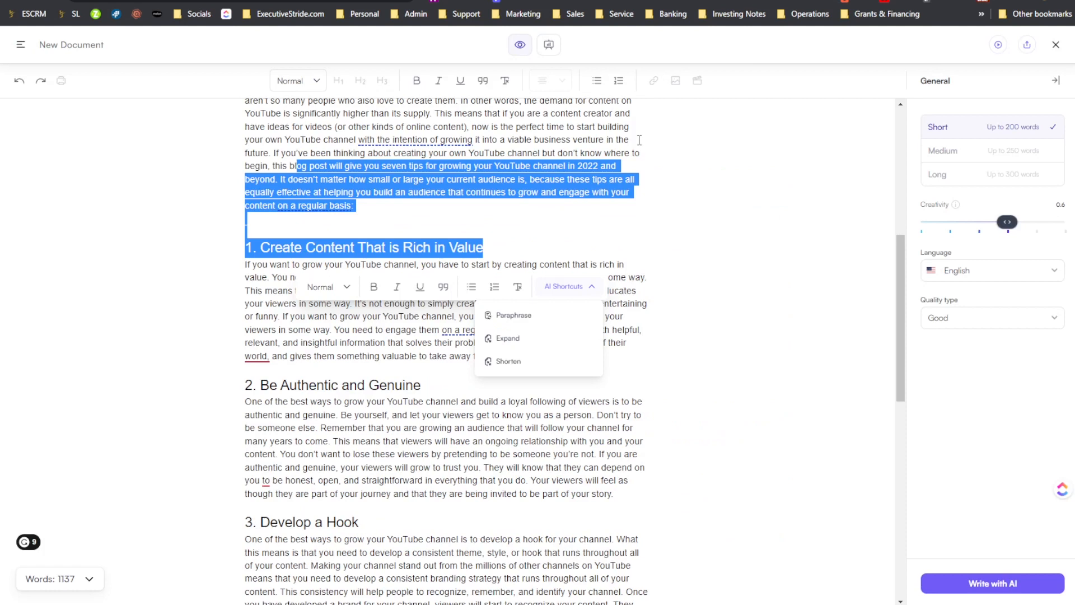
pyautogui.click(615, 167)
pyautogui.moveTo(354, 206); pyautogui.dragTo(529, 180)
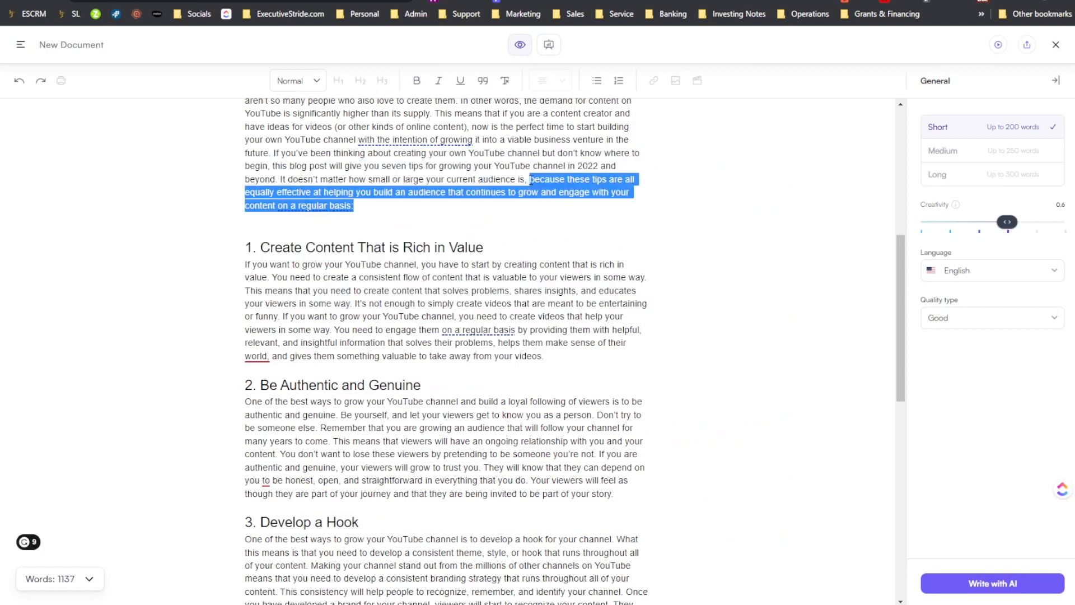
pyautogui.click(568, 242)
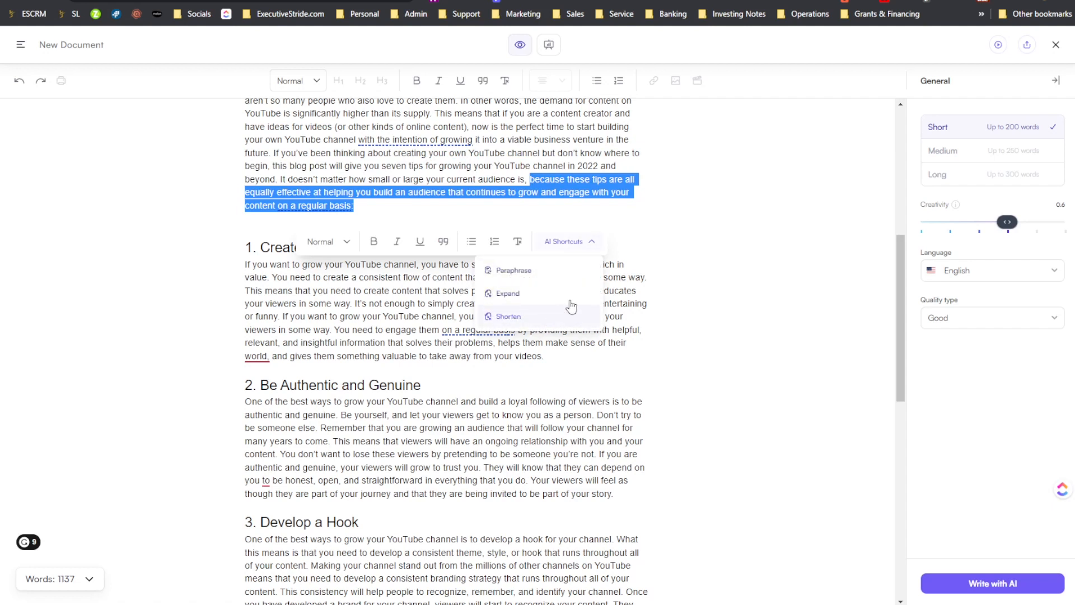
pyautogui.click(682, 226)
pyautogui.click(864, 1)
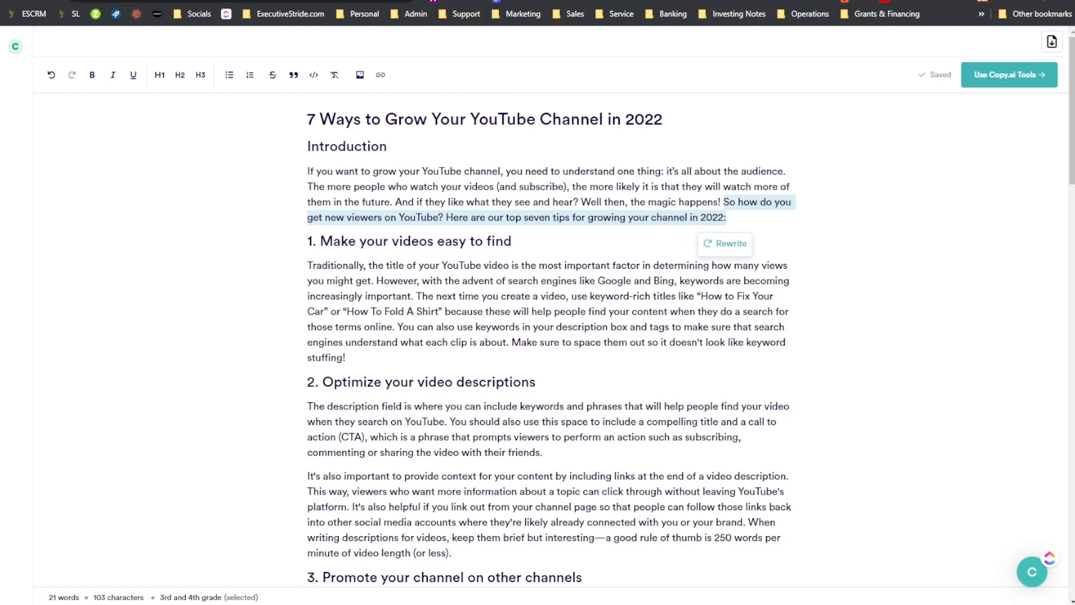
pyautogui.click(925, 1)
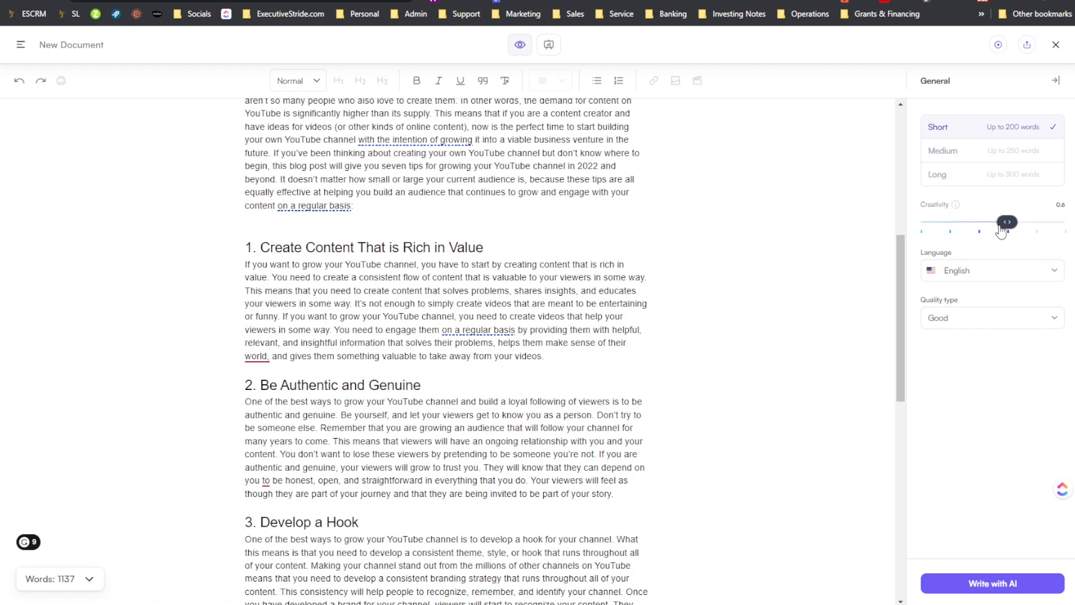
# - Set the Sonic Editor's AI writing creativity to 0.8 and the output length to Long, up to 300 words
pyautogui.moveTo(1006, 223); pyautogui.dragTo(1036, 221)
pyautogui.click(963, 151)
pyautogui.click(955, 134)
pyautogui.moveTo(943, 132); pyautogui.dragTo(929, 166)
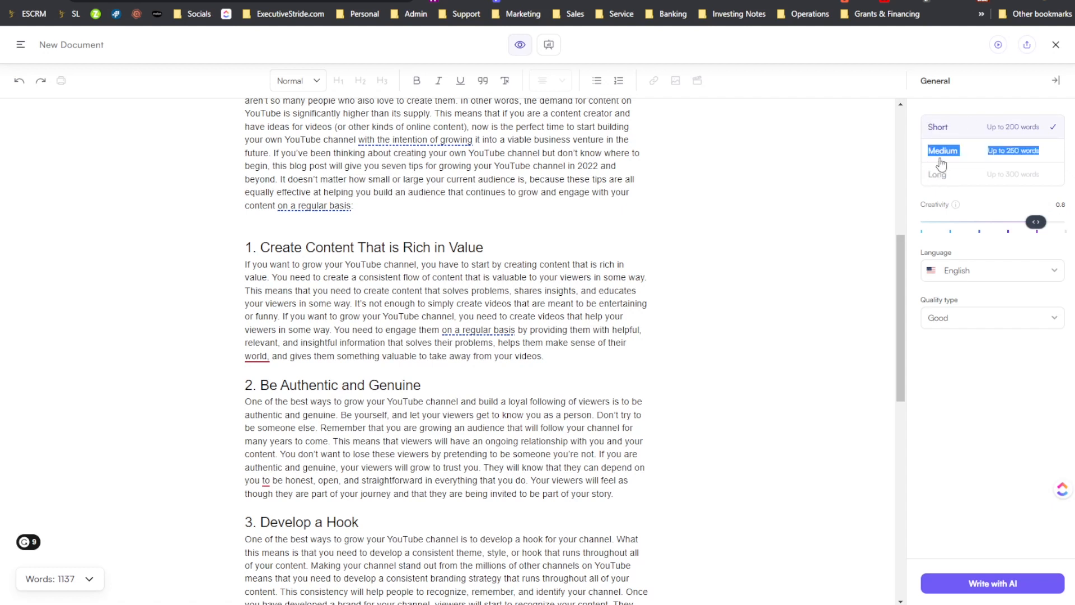
pyautogui.click(943, 175)
pyautogui.click(926, 280)
pyautogui.click(955, 316)
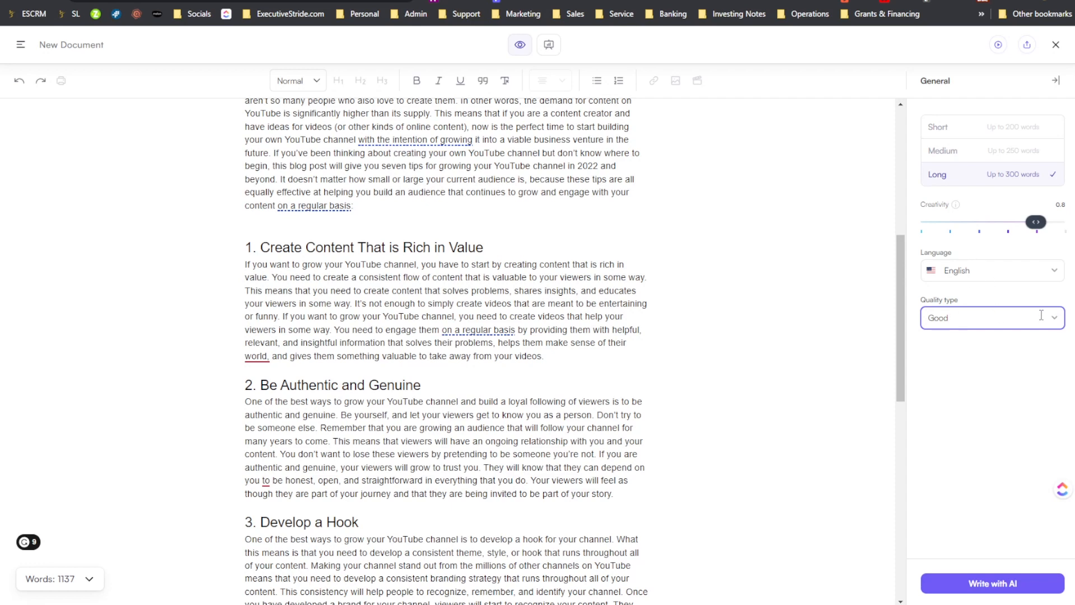
# - Read through the Writesonic article down to its closing section, "7. Bottom Line"
pyautogui.scroll(5, 719, 245)
pyautogui.scroll(-15, 742, 291)
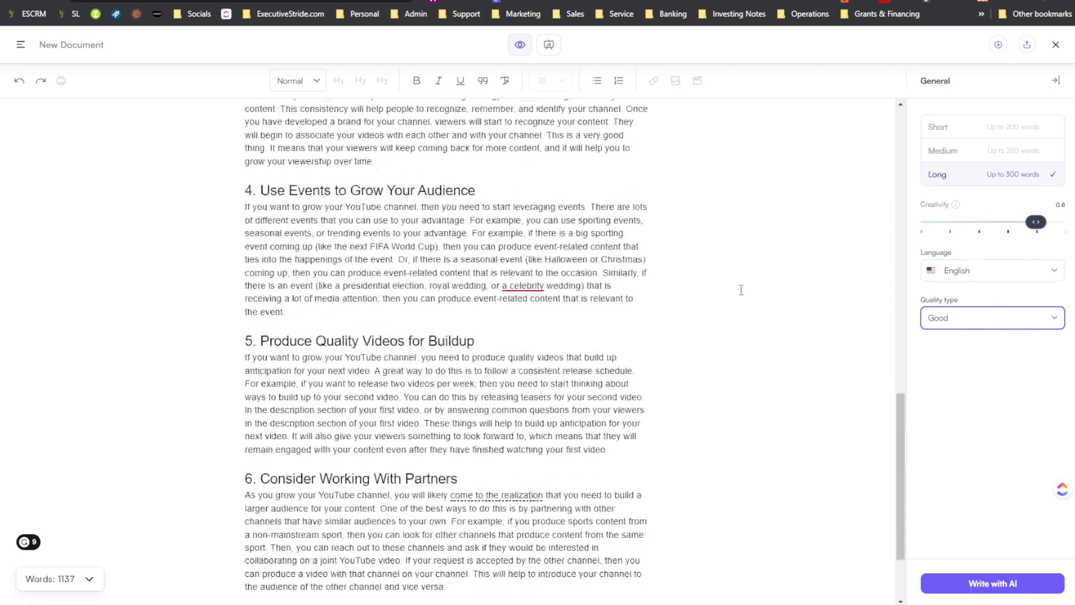
pyautogui.scroll(20, 737, 270)
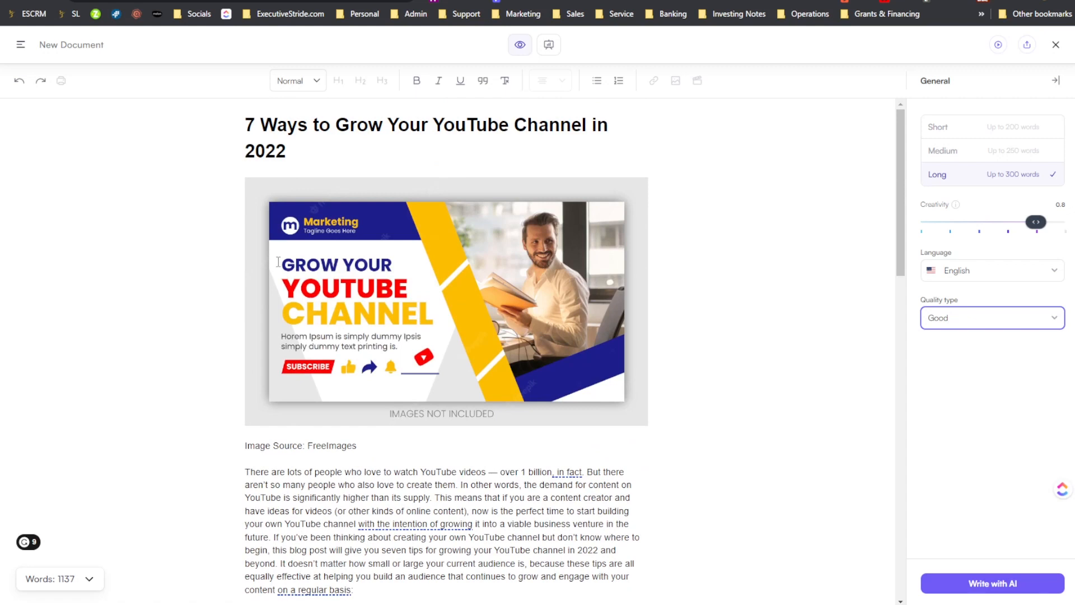
pyautogui.scroll(-15, 336, 266)
pyautogui.scroll(2, 412, 272)
pyautogui.scroll(-3, 411, 271)
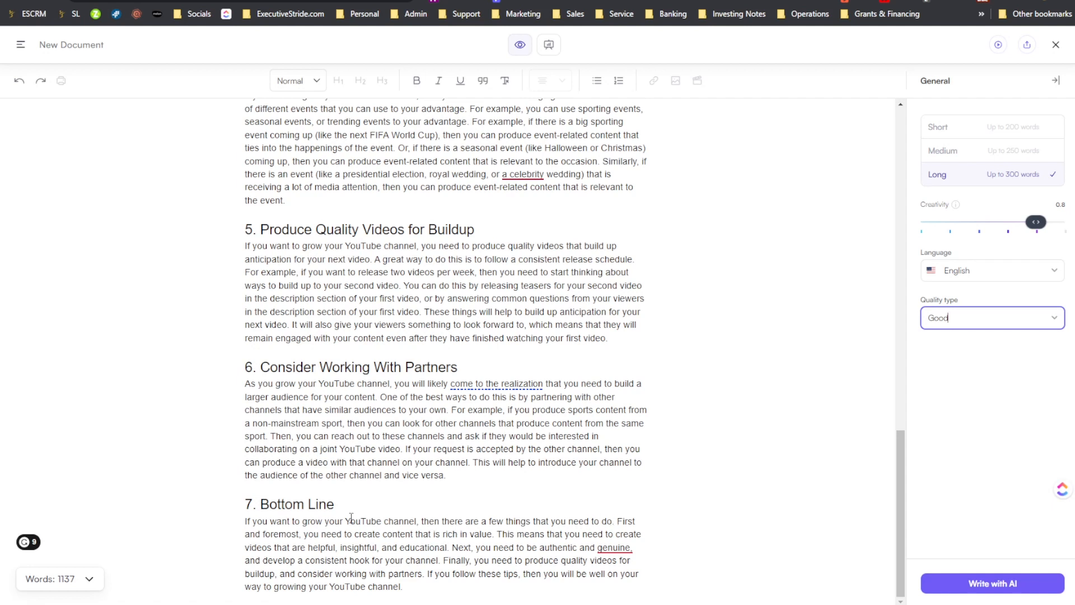
pyautogui.moveTo(503, 533); pyautogui.dragTo(424, 574)
pyautogui.click(508, 548)
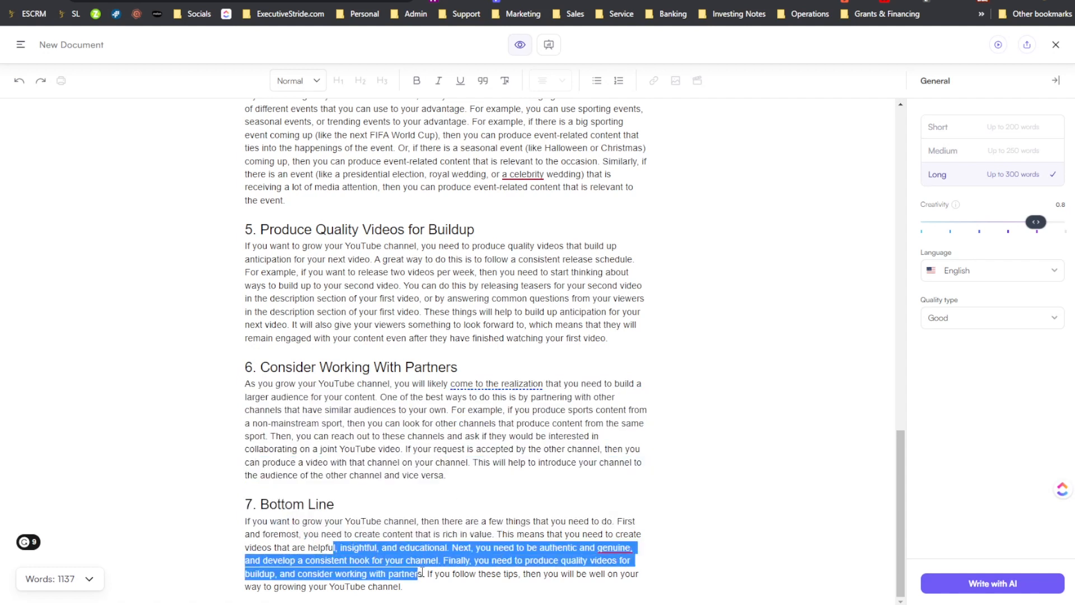
pyautogui.click(451, 560)
pyautogui.moveTo(557, 562); pyautogui.dragTo(582, 561)
pyautogui.moveTo(434, 573); pyautogui.dragTo(422, 562)
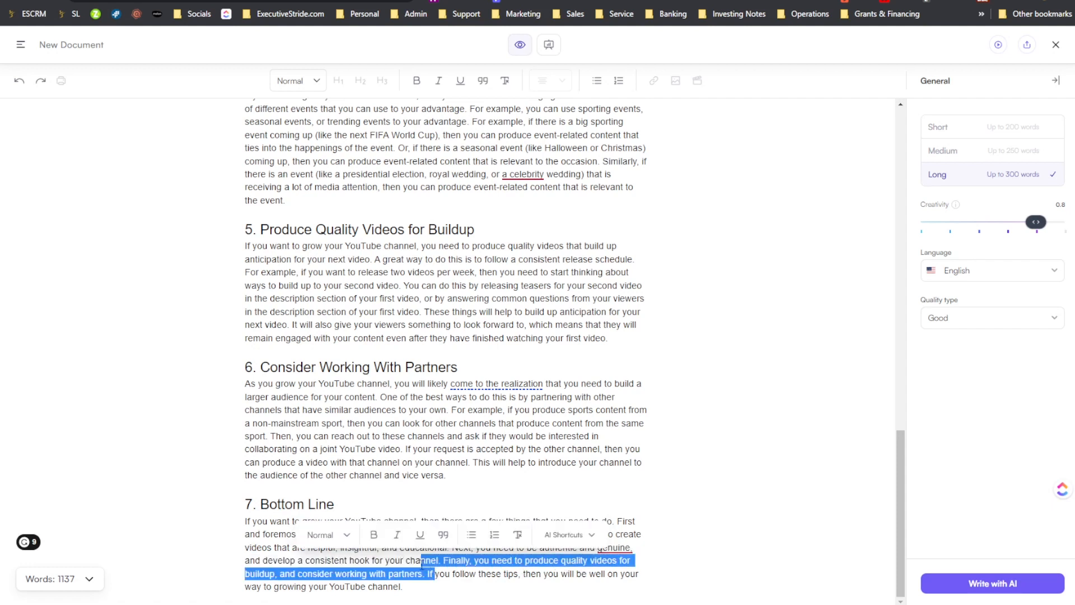
pyautogui.click(432, 583)
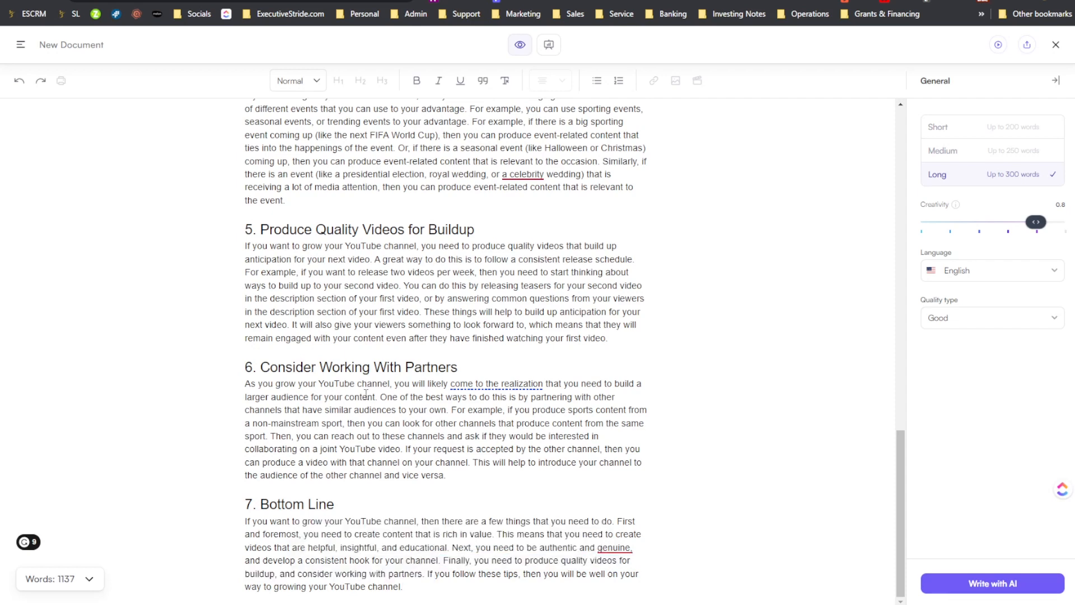
# - Check the title "7 Ways to Grow Your YouTube Channel in 2022" against the article's numbered sections
pyautogui.scroll(17, 302, 358)
pyautogui.scroll(-17, 343, 329)
pyautogui.scroll(17, 250, 141)
pyautogui.moveTo(249, 141); pyautogui.dragTo(303, 149)
pyautogui.scroll(-15, 297, 232)
pyautogui.moveTo(217, 534); pyautogui.dragTo(351, 547)
pyautogui.scroll(17, 455, 329)
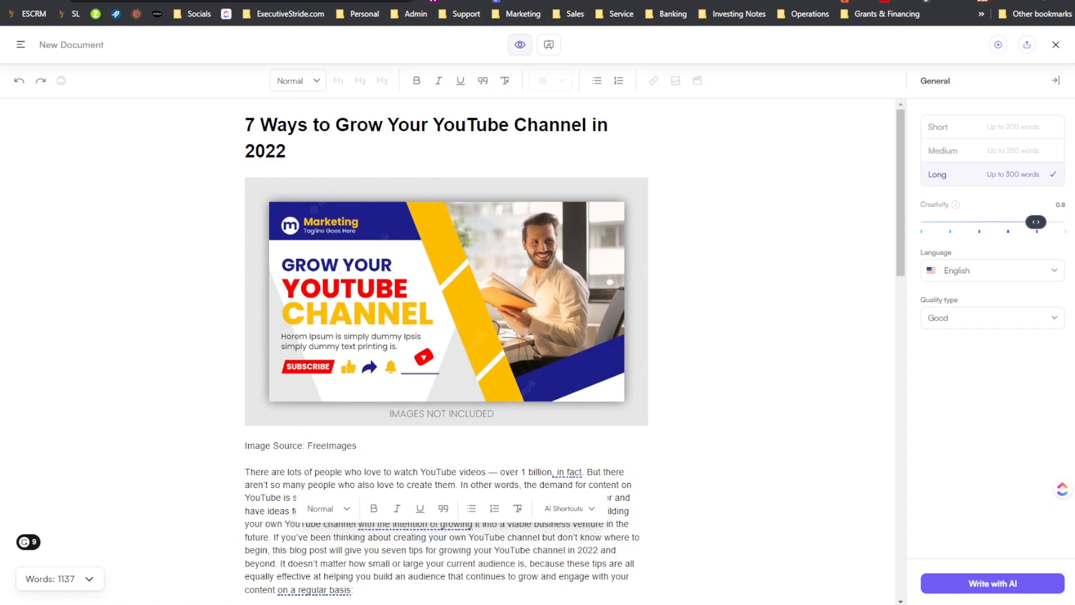
# - Switch to the comparison notes in Notepad and rate WriteSonic's speed 4.5/5
pyautogui.moveTo(795, 604)
pyautogui.click(829, 597)
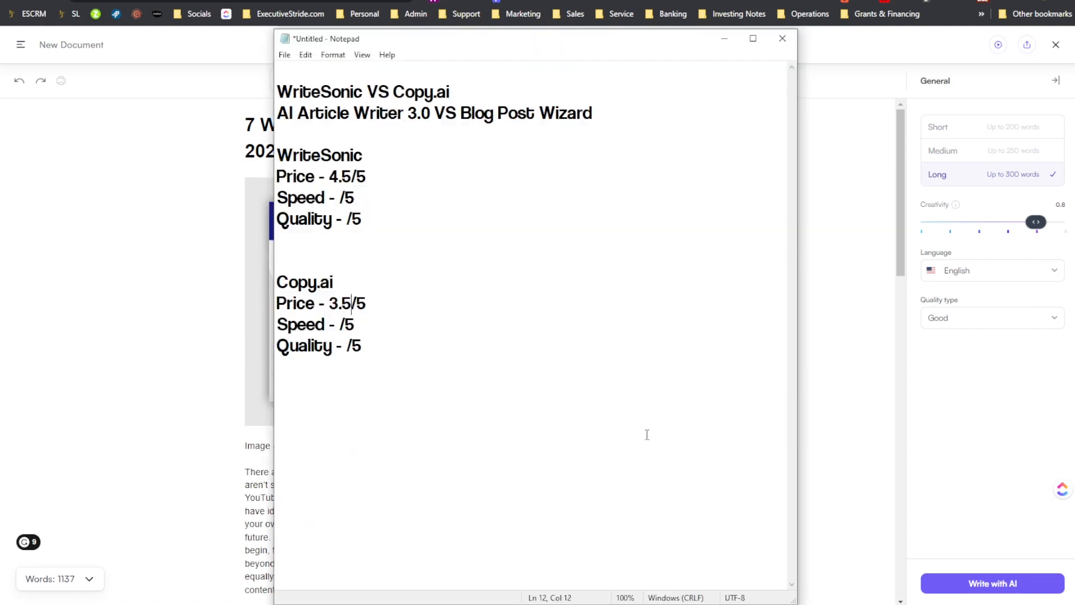
pyautogui.click(339, 198)
pyautogui.write('4.5')
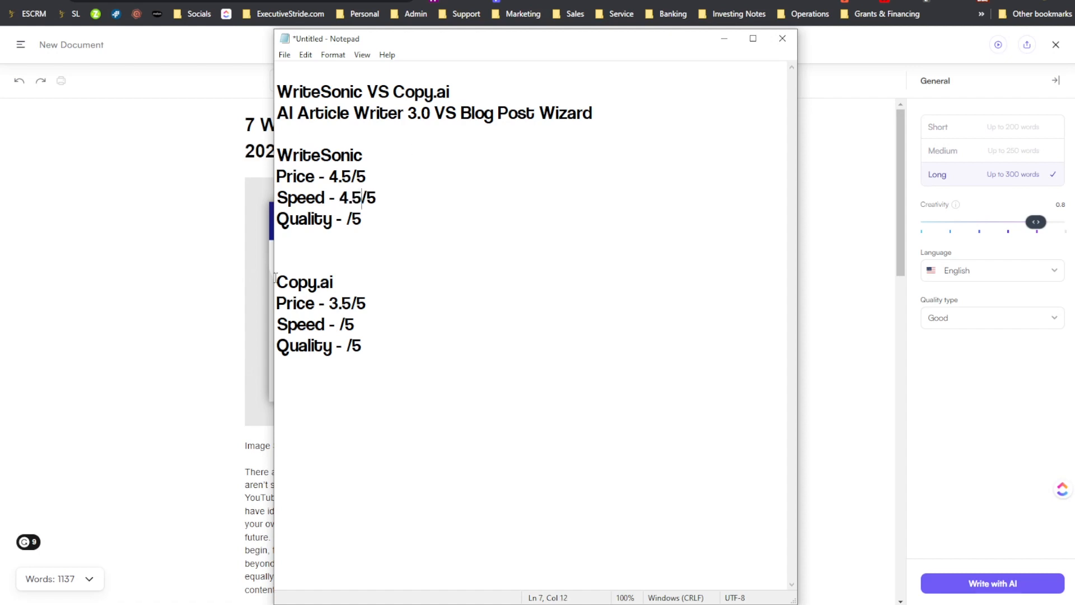
# - Copy WriteSonic's speed rating to Copy.ai's speed line so it reads 4.5/5
pyautogui.moveTo(339, 199); pyautogui.dragTo(362, 198)
pyautogui.hotkey('ctrl', 'c')
pyautogui.click(340, 324)
pyautogui.hotkey('ctrl', 'v')
# - Try a price rating of 4/5 for Copy.ai and undo the change
pyautogui.moveTo(338, 301); pyautogui.dragTo(353, 303)
pyautogui.click(328, 301)
pyautogui.write('4')
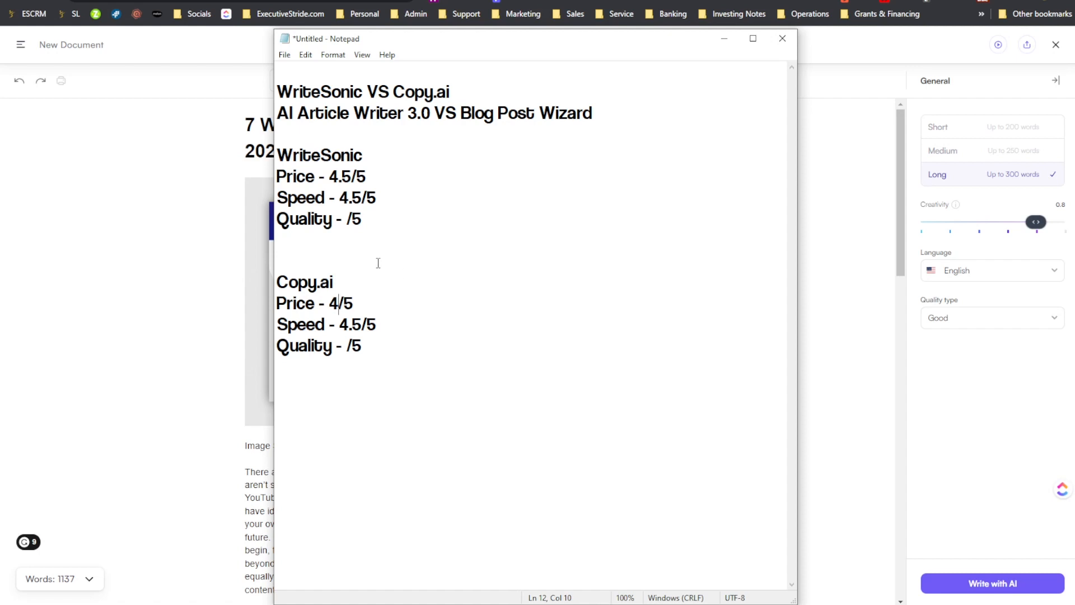
pyautogui.hotkey('ctrl', 'z')
pyautogui.hotkey('ctrl', 'z')
pyautogui.click(334, 241)
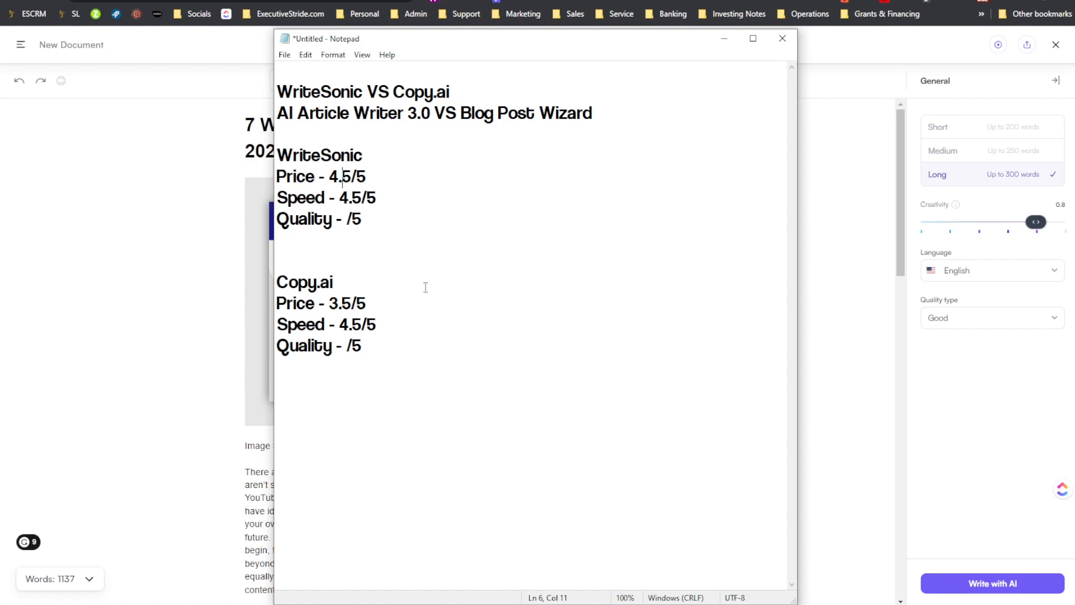
# - Switch to the Copy.ai article and review its seven numbered sections for content quality
pyautogui.click(209, 224)
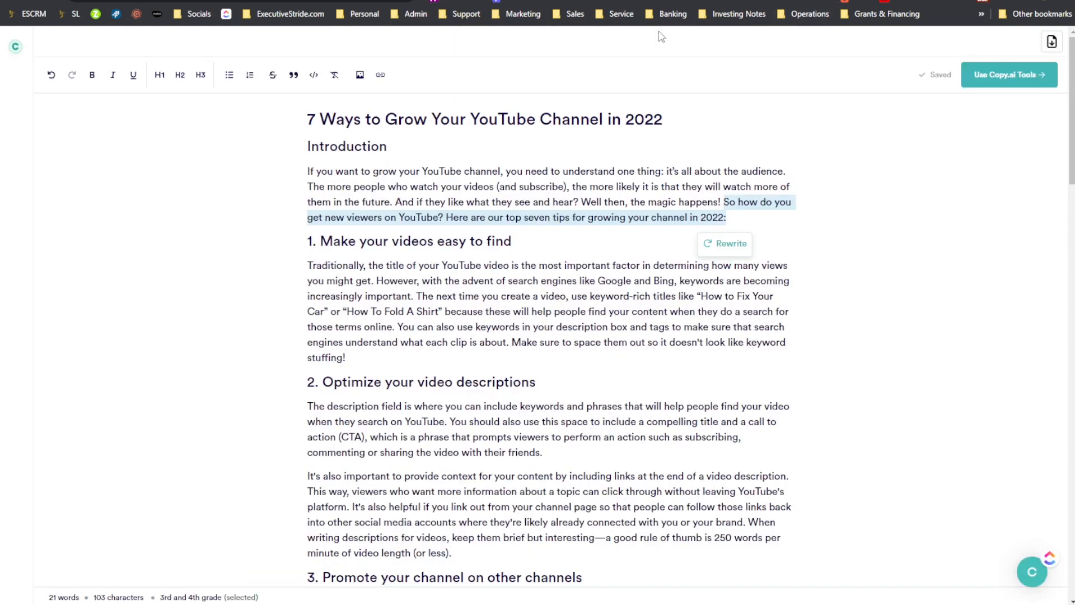
pyautogui.scroll(-2, 614, 224)
pyautogui.scroll(-12, 613, 224)
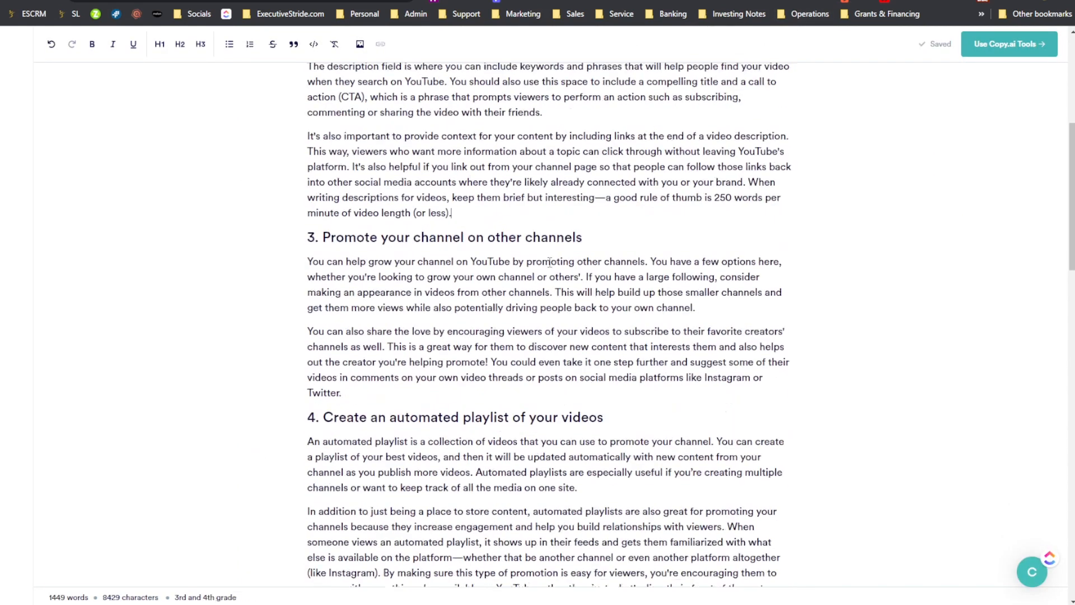
pyautogui.click(566, 264)
pyautogui.scroll(10, 566, 265)
pyautogui.scroll(-20, 567, 263)
pyautogui.scroll(3, 567, 264)
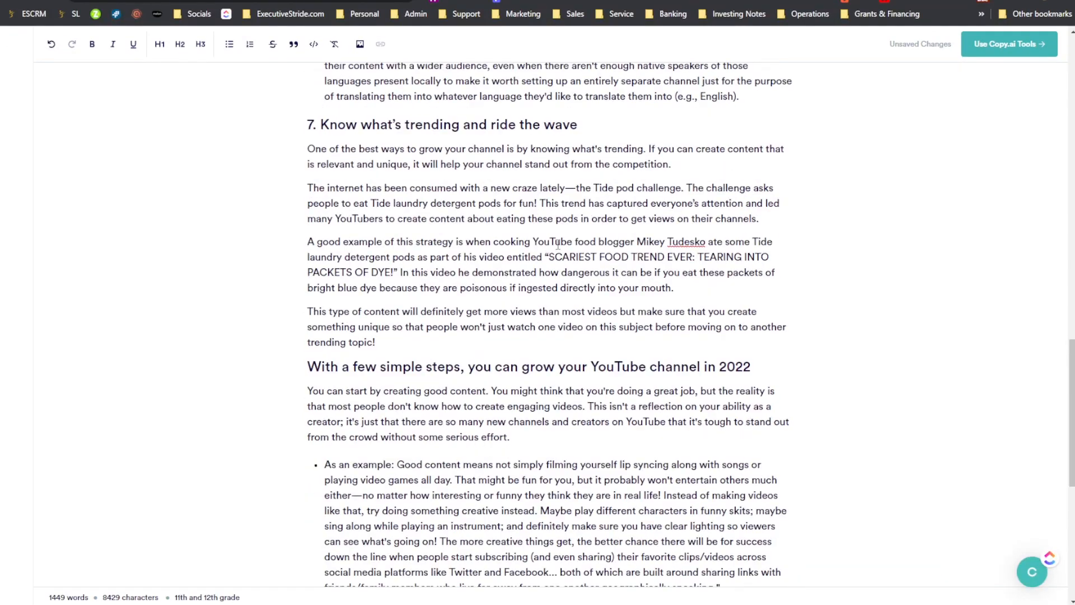
pyautogui.scroll(10, 558, 245)
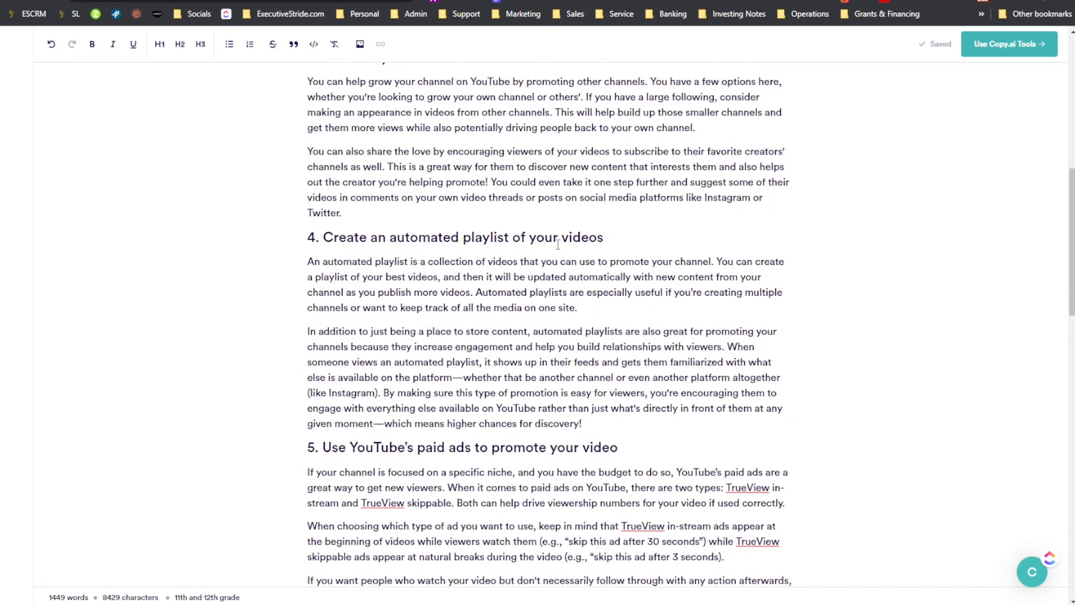
# - Examine the Copy.ai article's closing sections and conclusion, and recheck its introduction
pyautogui.scroll(15, 558, 244)
pyautogui.scroll(-3, 558, 273)
pyautogui.scroll(-15, 558, 274)
pyautogui.scroll(3, 546, 270)
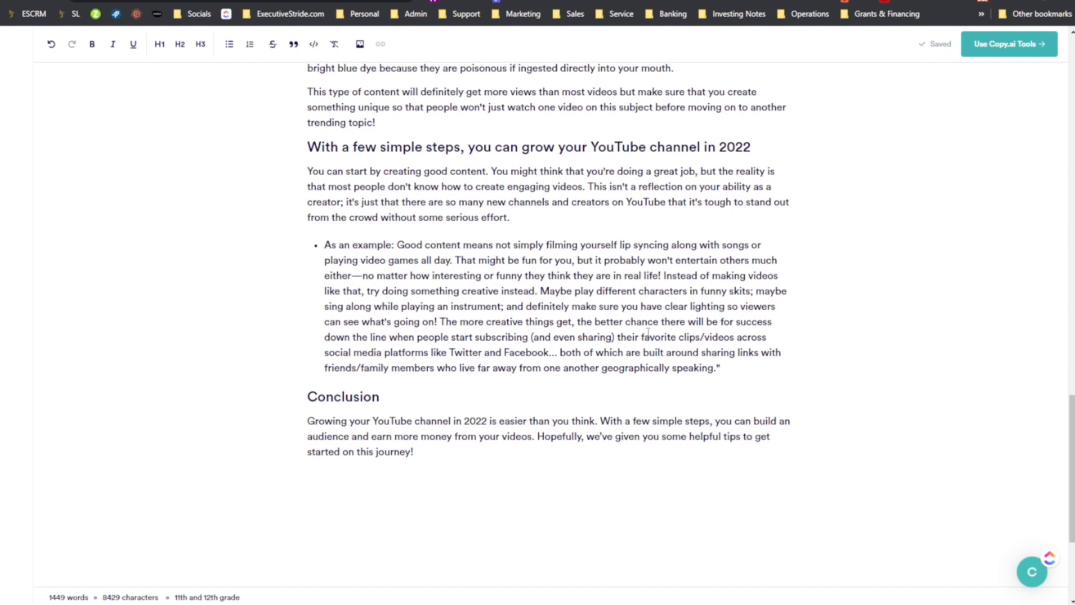
pyautogui.scroll(20, 564, 467)
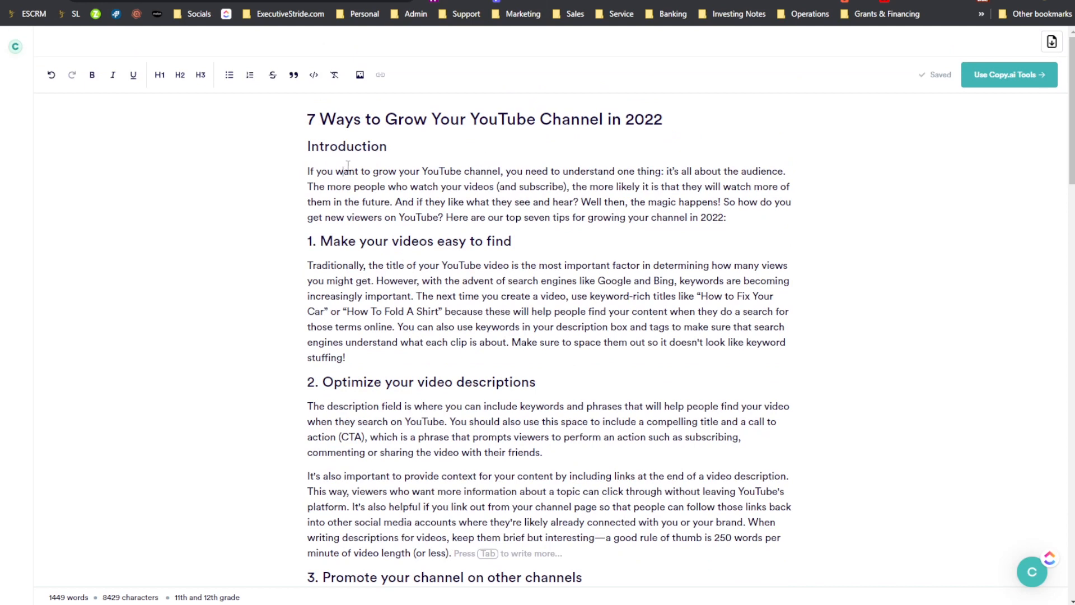
pyautogui.moveTo(347, 166); pyautogui.dragTo(342, 167)
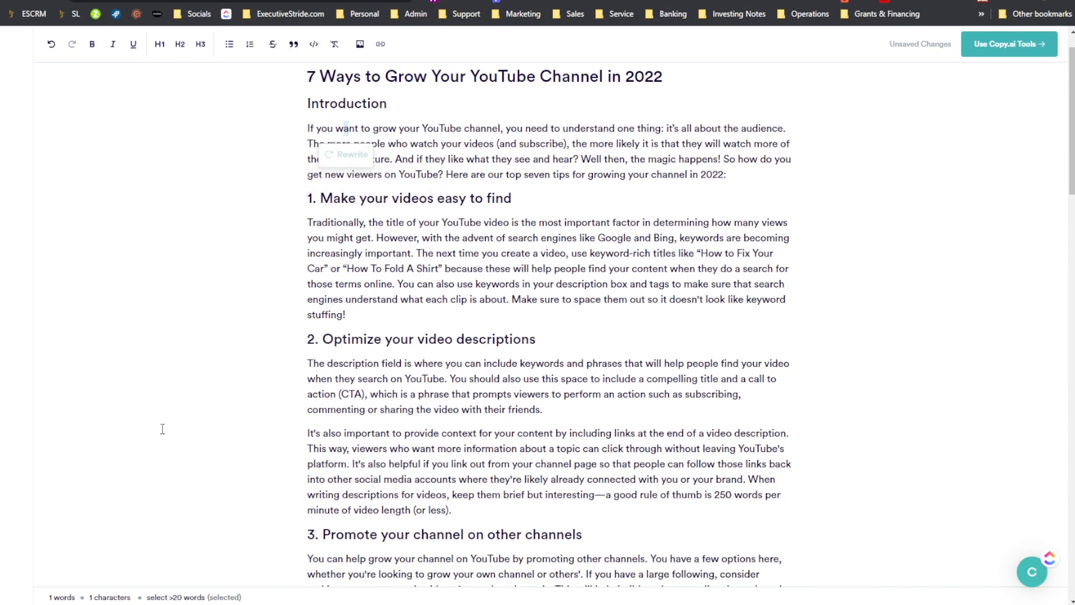
pyautogui.scroll(-20, 98, 317)
pyautogui.scroll(20, 504, 560)
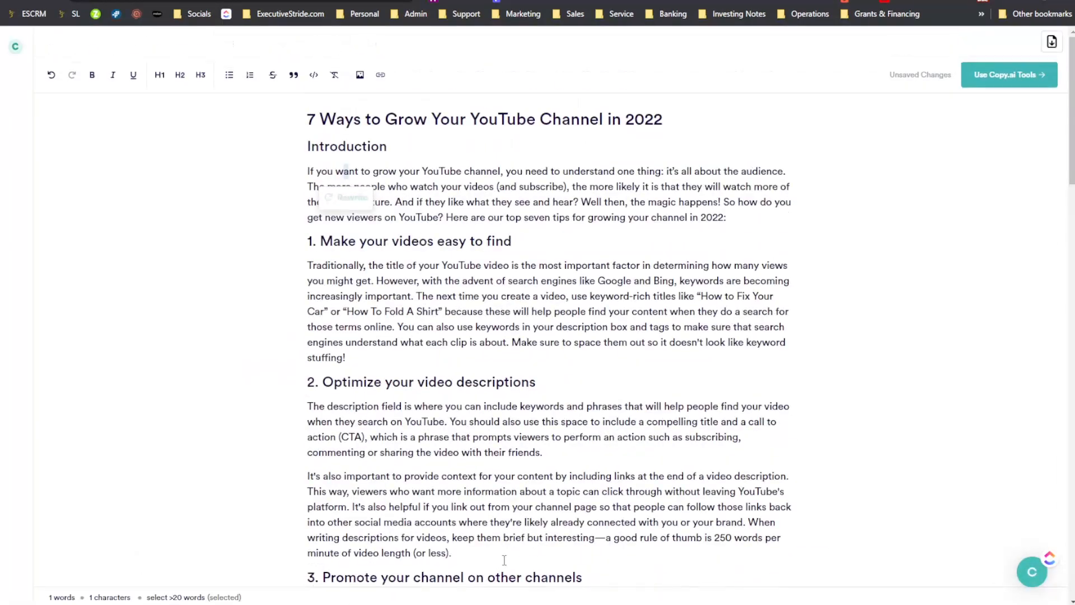
pyautogui.click(401, 286)
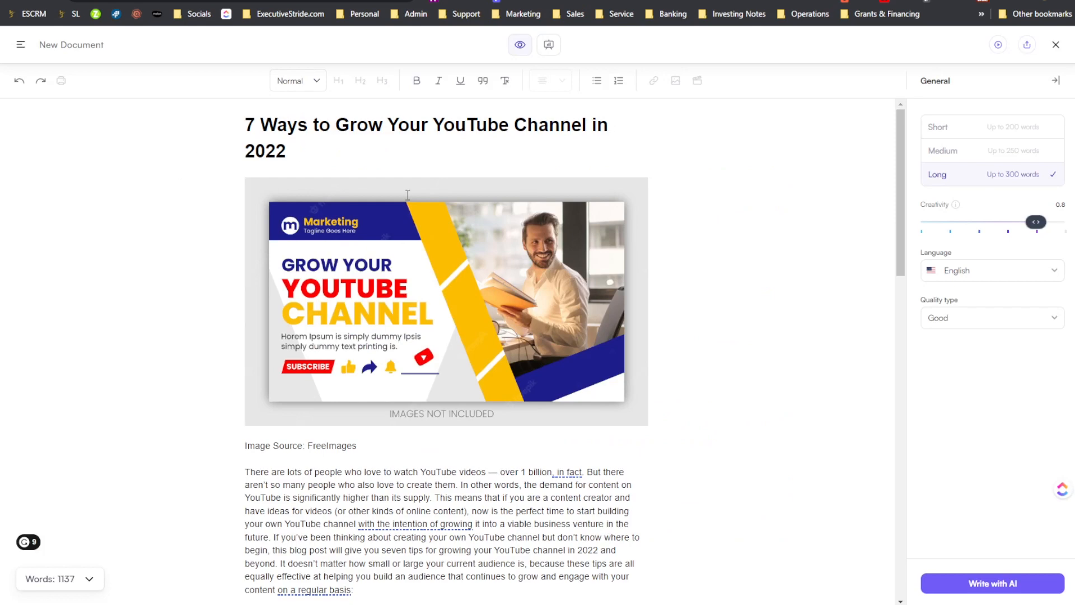
# - Return to the Writesonic article and reread its introduction and numbered sections to judge their quality
pyautogui.scroll(-10, 285, 312)
pyautogui.scroll(10, 285, 312)
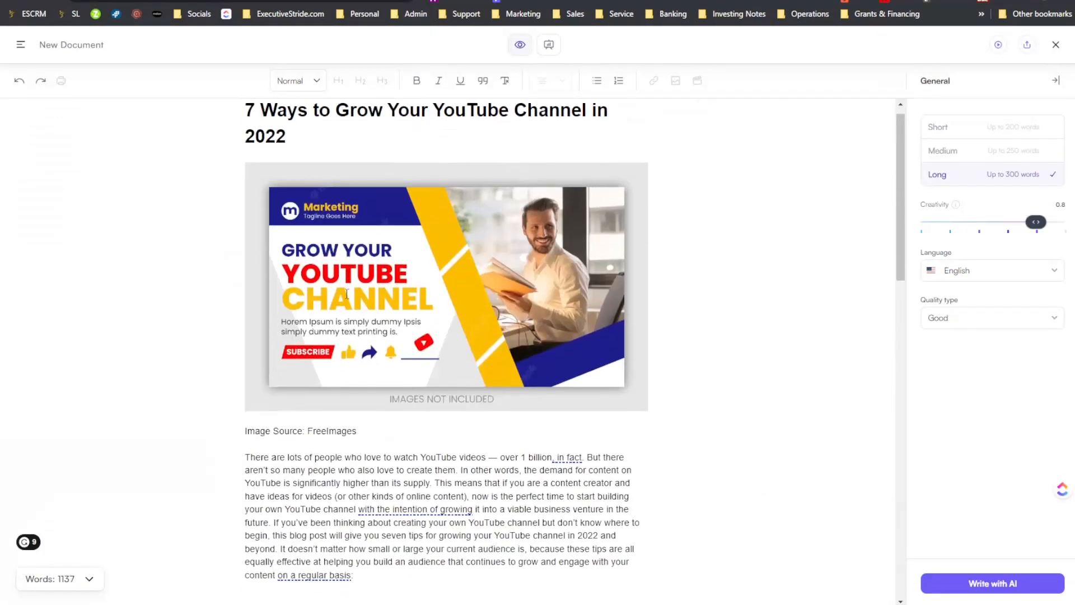
pyautogui.scroll(-4, 311, 288)
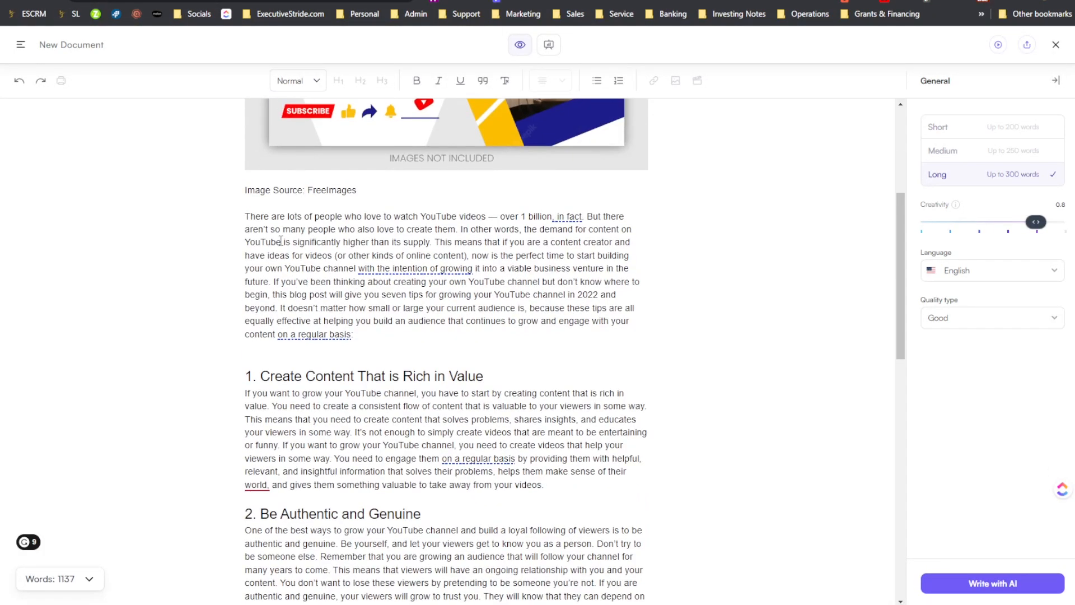
pyautogui.scroll(-10, 163, 324)
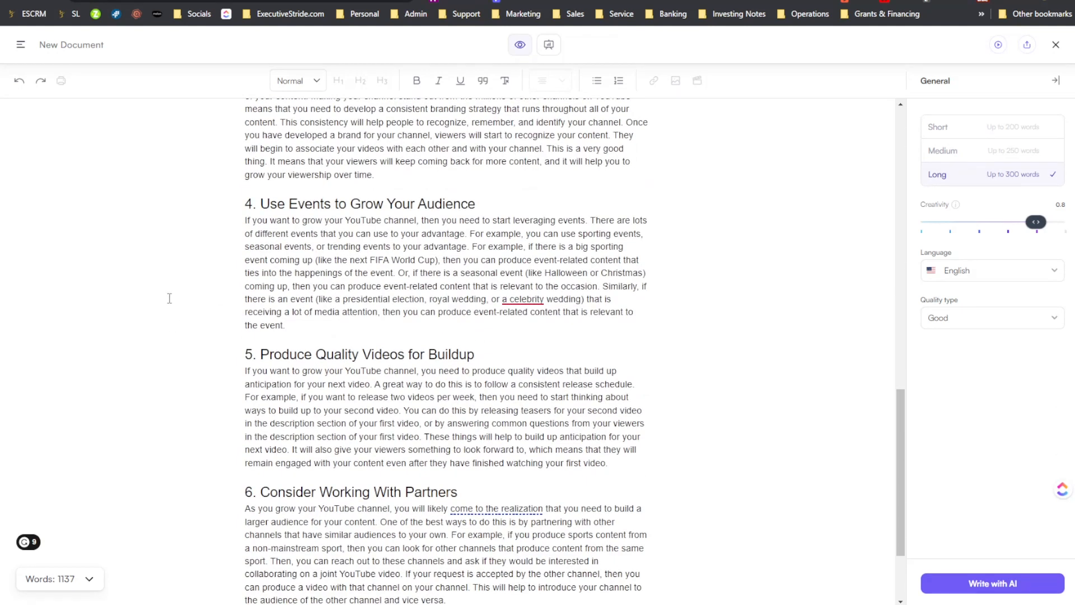
pyautogui.scroll(10, 409, 111)
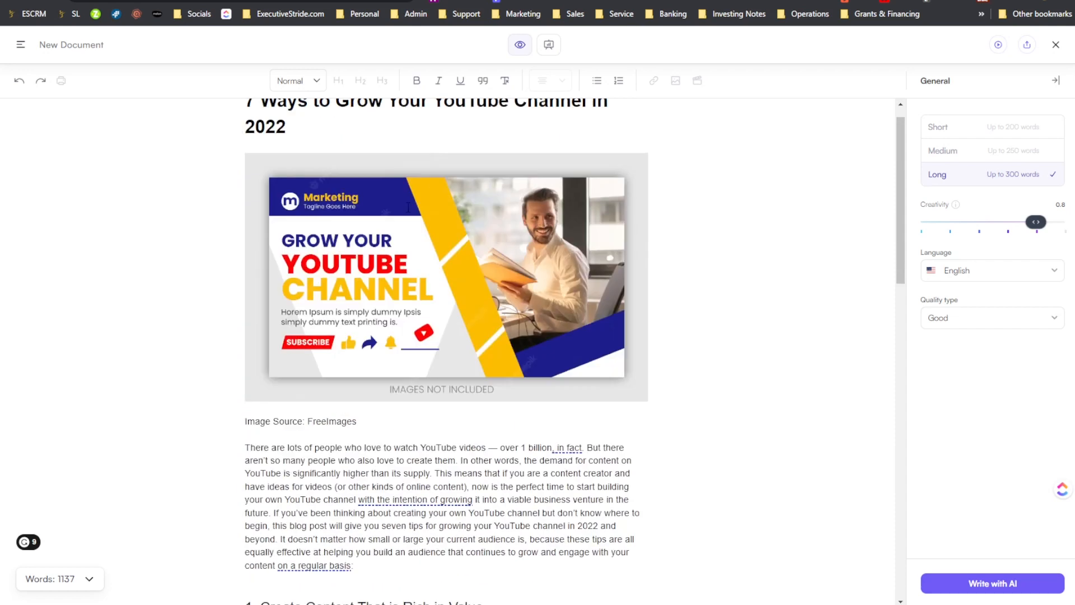
pyautogui.scroll(-15, 418, 324)
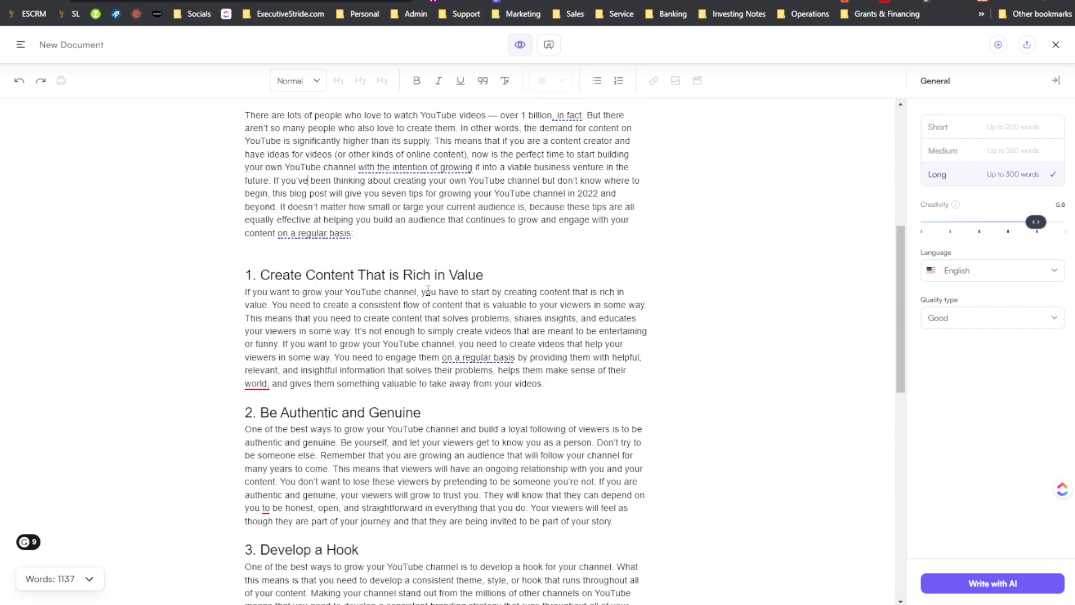
pyautogui.scroll(1, 451, 290)
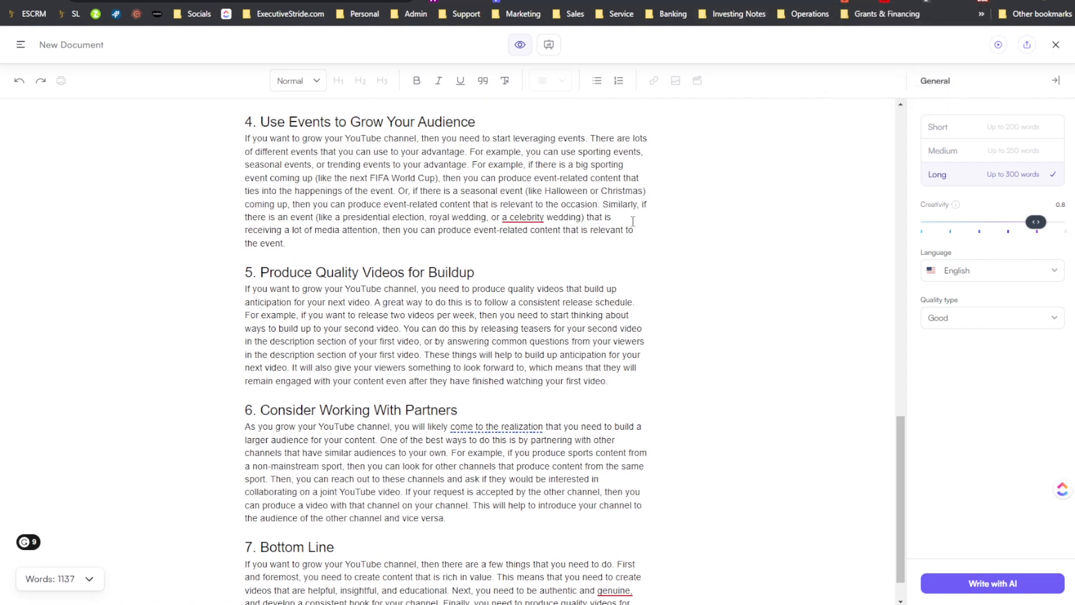
pyautogui.scroll(-1, 631, 223)
pyautogui.scroll(20, 630, 308)
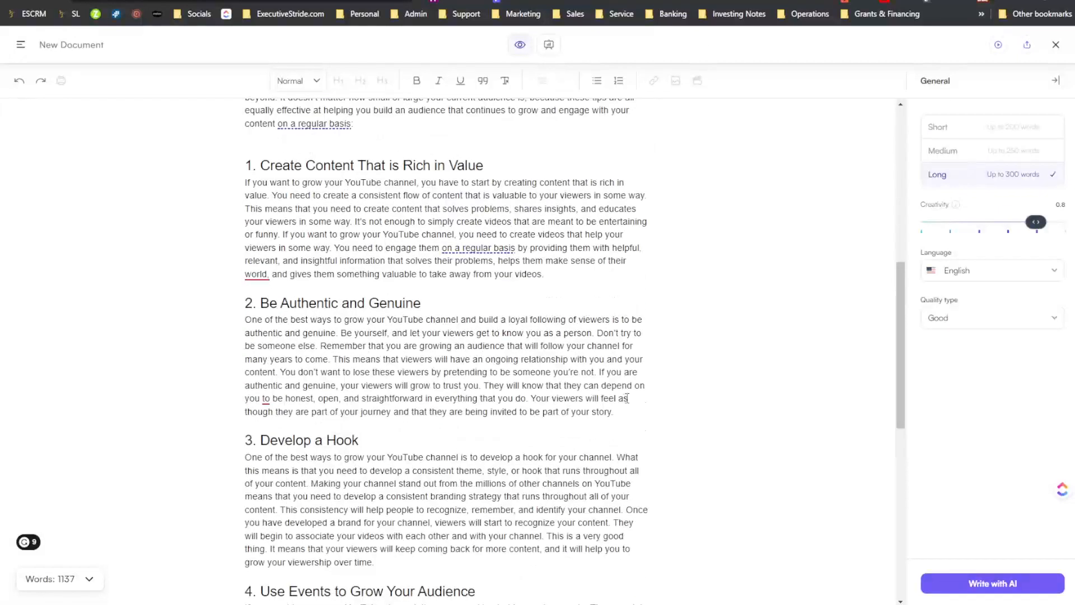
pyautogui.scroll(-15, 629, 393)
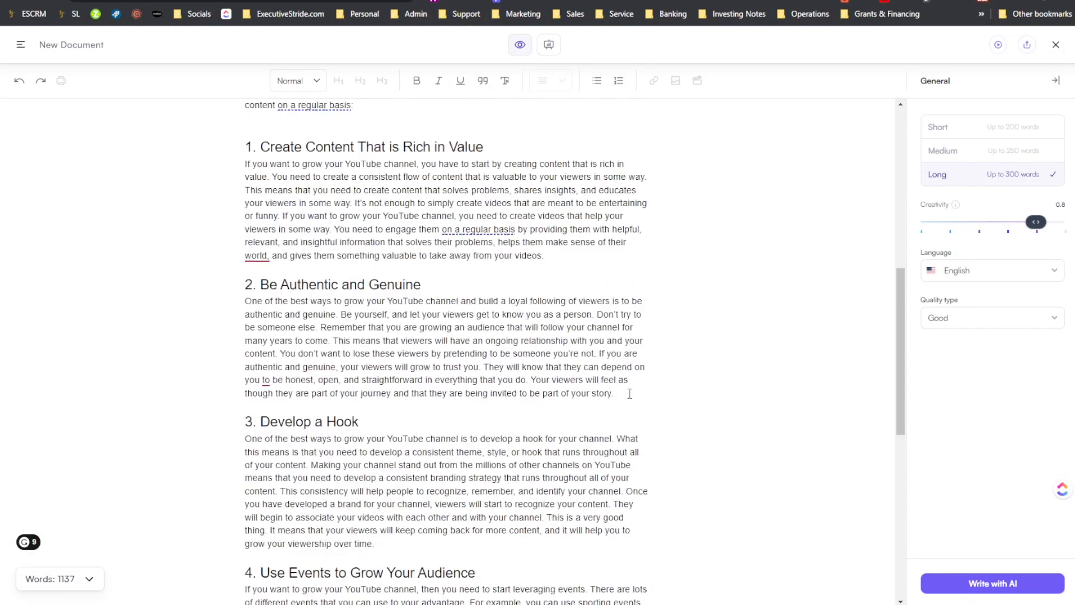
pyautogui.scroll(8, 611, 404)
pyautogui.scroll(8, 596, 407)
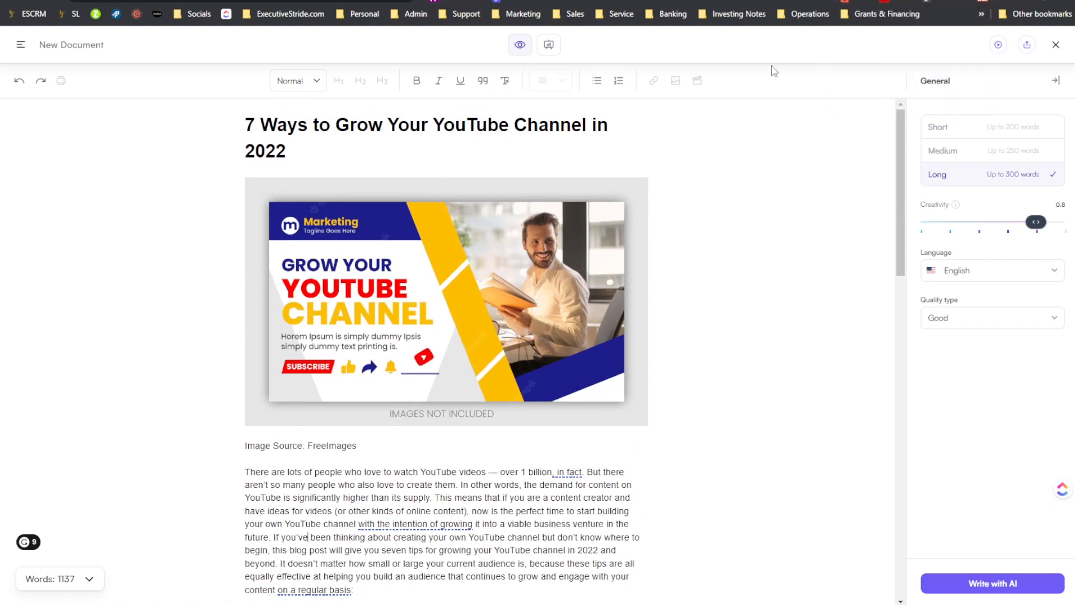
# - Switch the Sonic Editor out of Focus mode and back to it
pyautogui.click(548, 46)
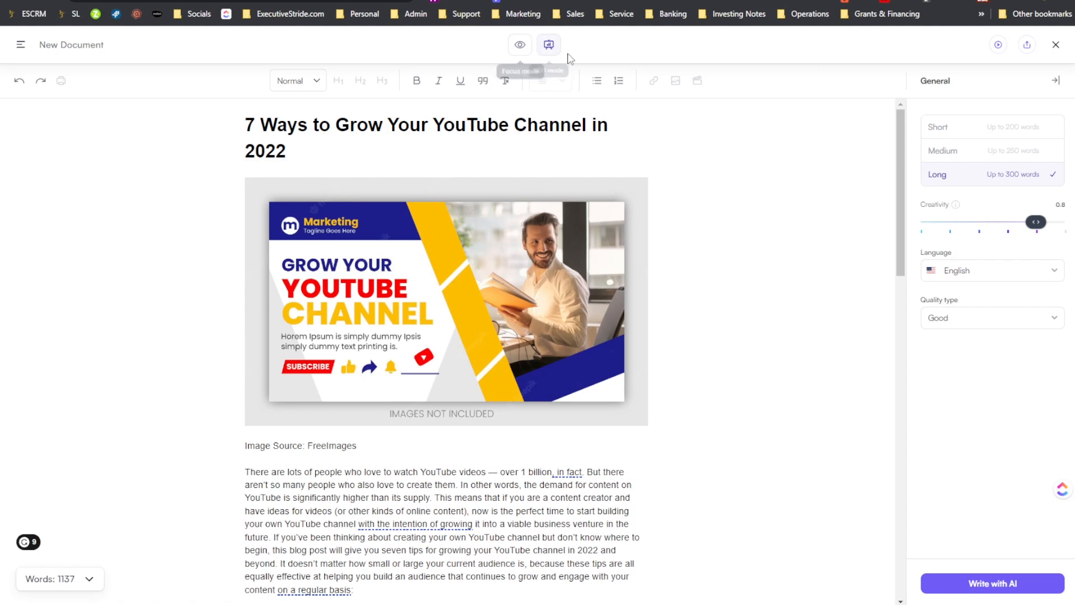
pyautogui.click(528, 47)
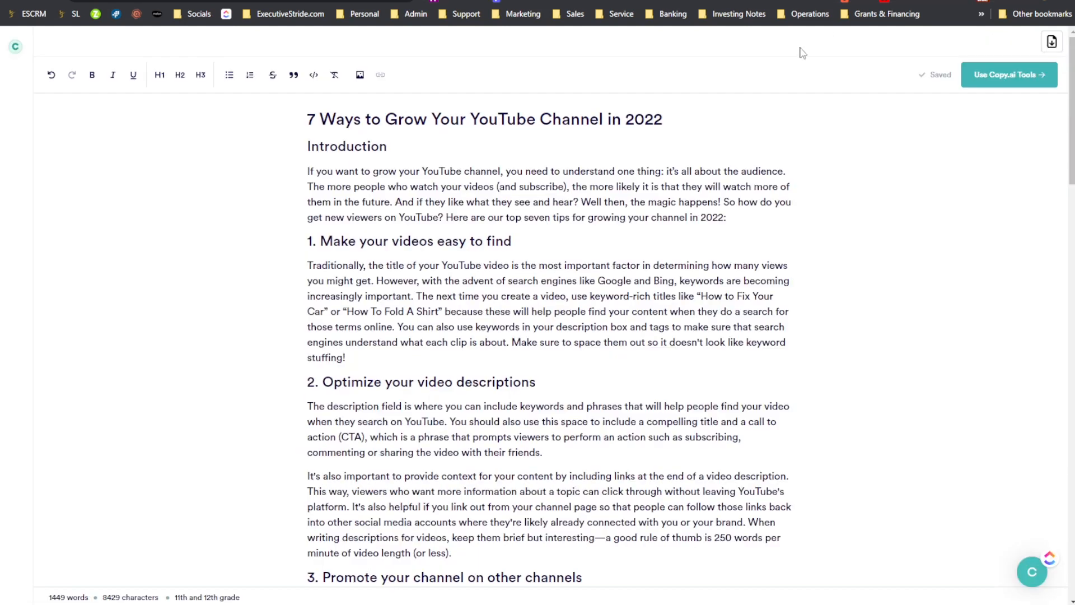
# - Switch to the Notepad scorecard and rate Copy.ai's quality 4.7/5
pyautogui.click(621, 234)
pyautogui.moveTo(796, 604)
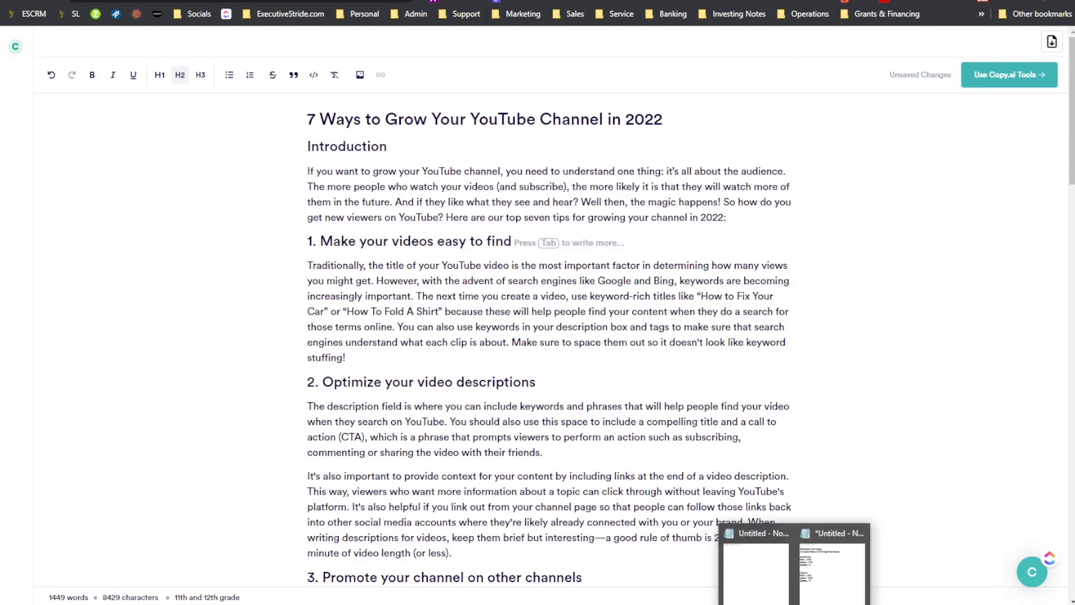
pyautogui.click(850, 588)
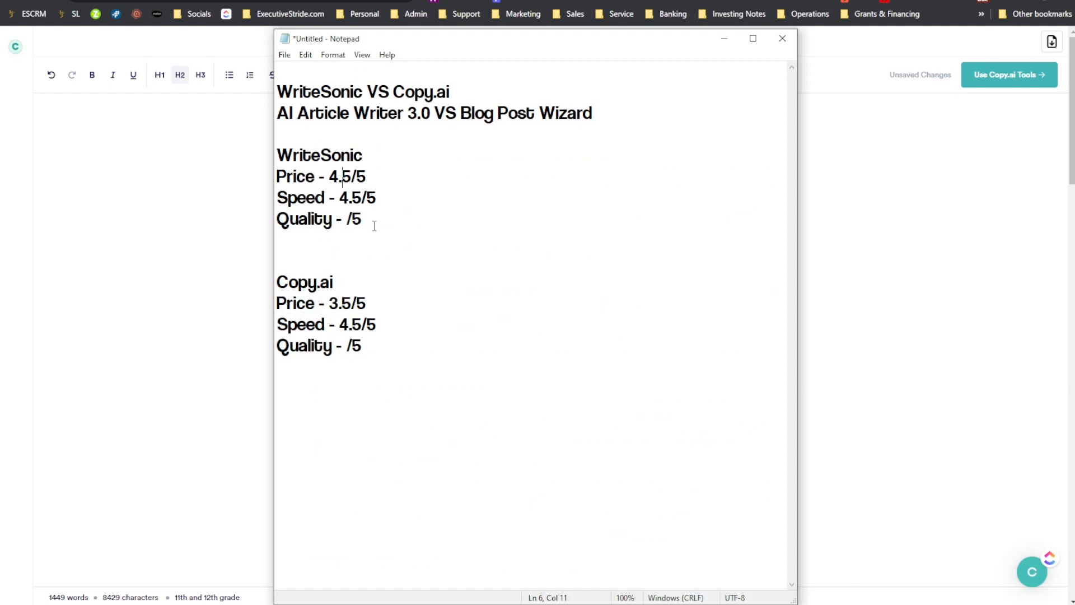
pyautogui.click(346, 345)
pyautogui.write('4.')
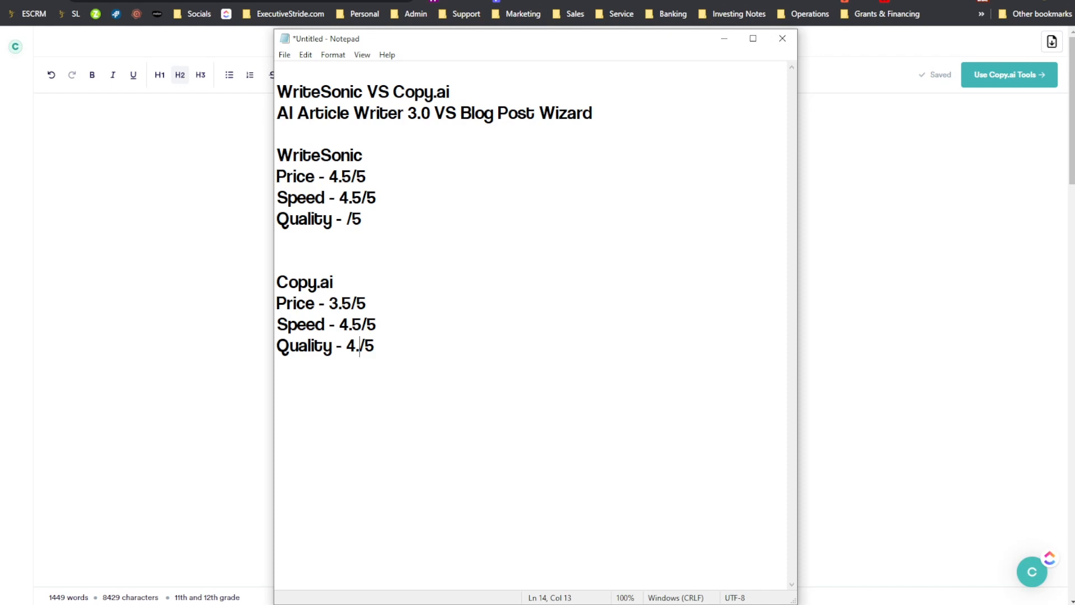
pyautogui.write('6')
pyautogui.press('BackSpace')
pyautogui.write('7')
# - Set Copy.ai's price rating to 4/5 in the scorecard
pyautogui.moveTo(352, 302); pyautogui.dragTo(330, 302)
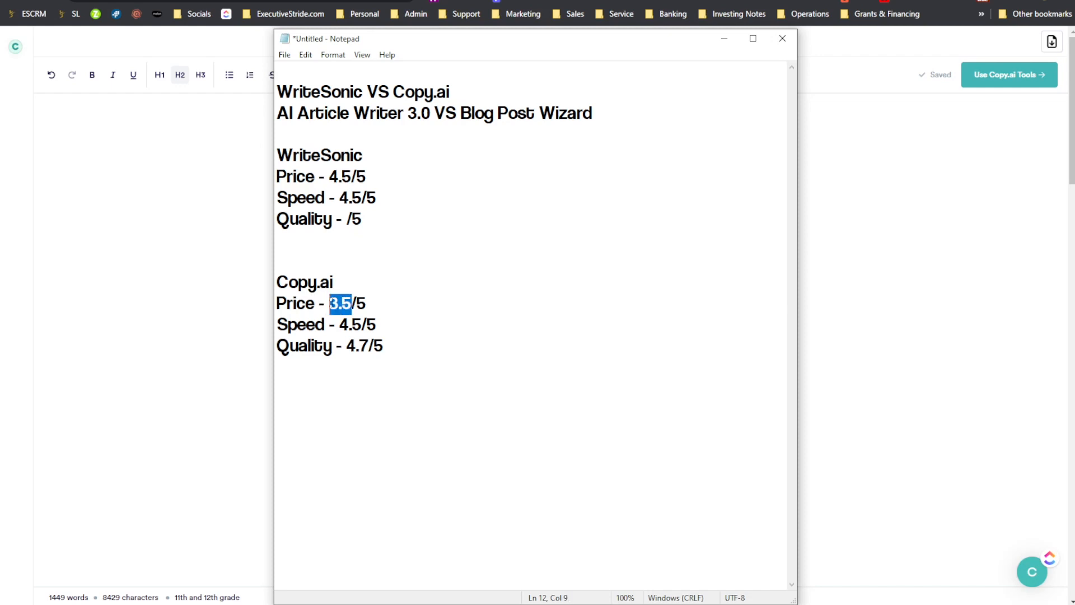
pyautogui.write('1')
pyautogui.press('BackSpace')
pyautogui.write('4')
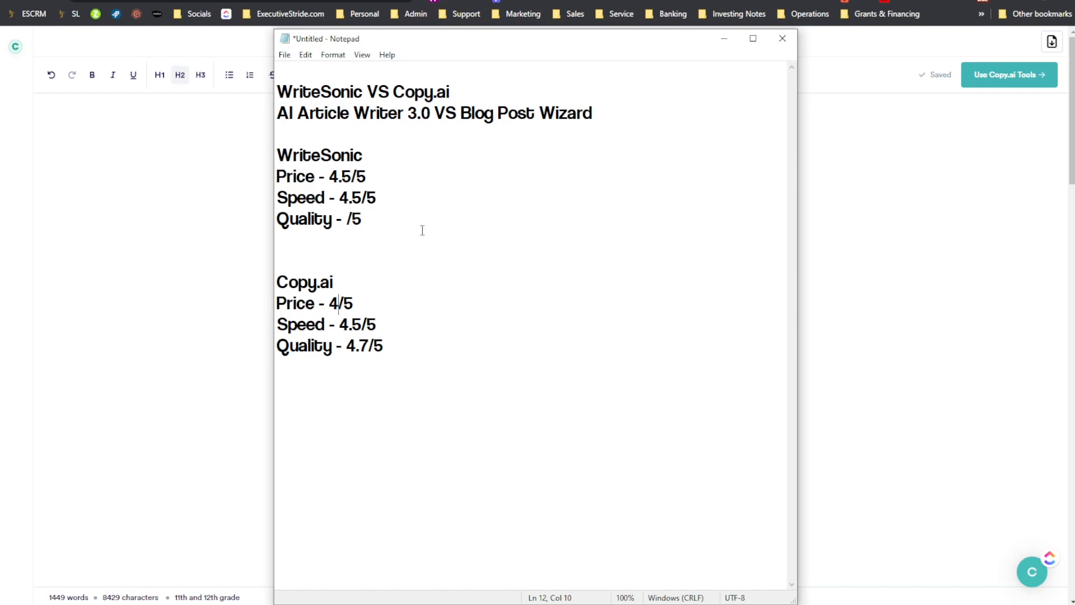
pyautogui.moveTo(393, 346); pyautogui.dragTo(282, 345)
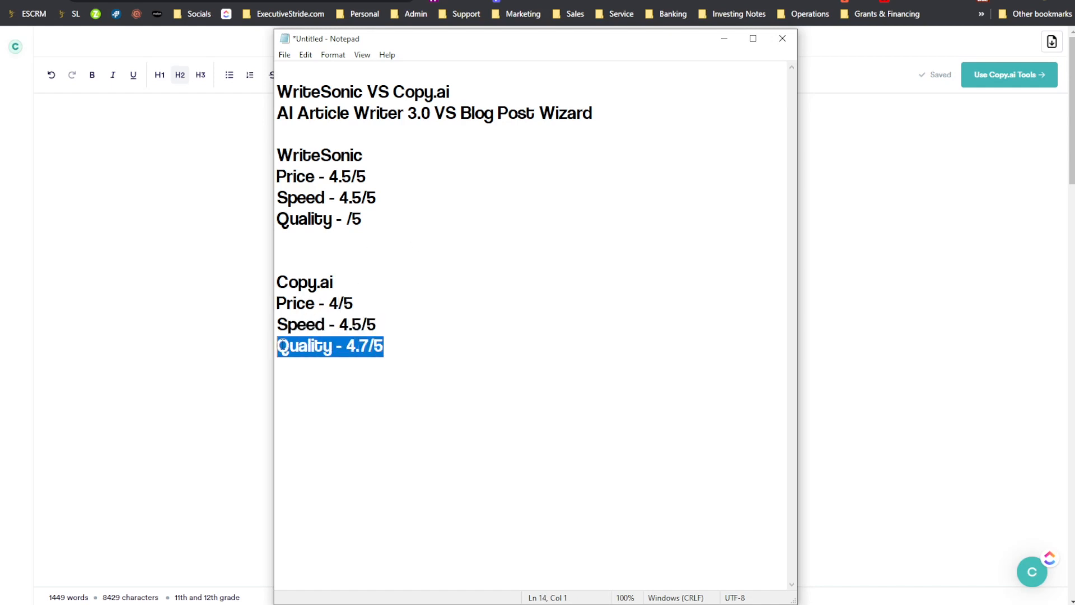
pyautogui.click(307, 303)
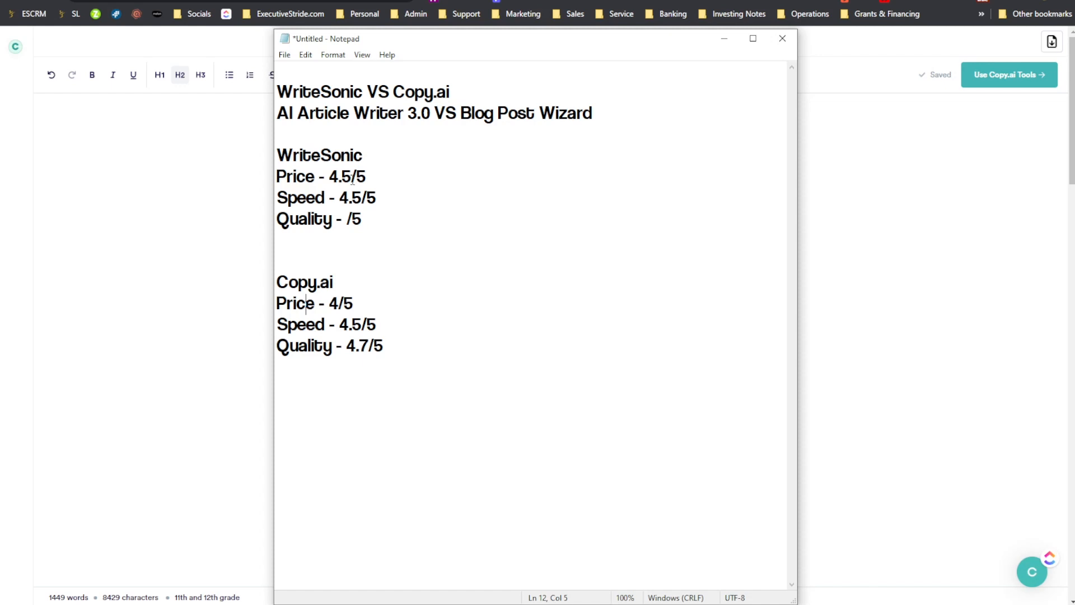
# - Rate WriteSonic's quality 3.7/5 in the scorecard
pyautogui.click(345, 220)
pyautogui.write('3.6')
pyautogui.press('BackSpace')
pyautogui.write('7')
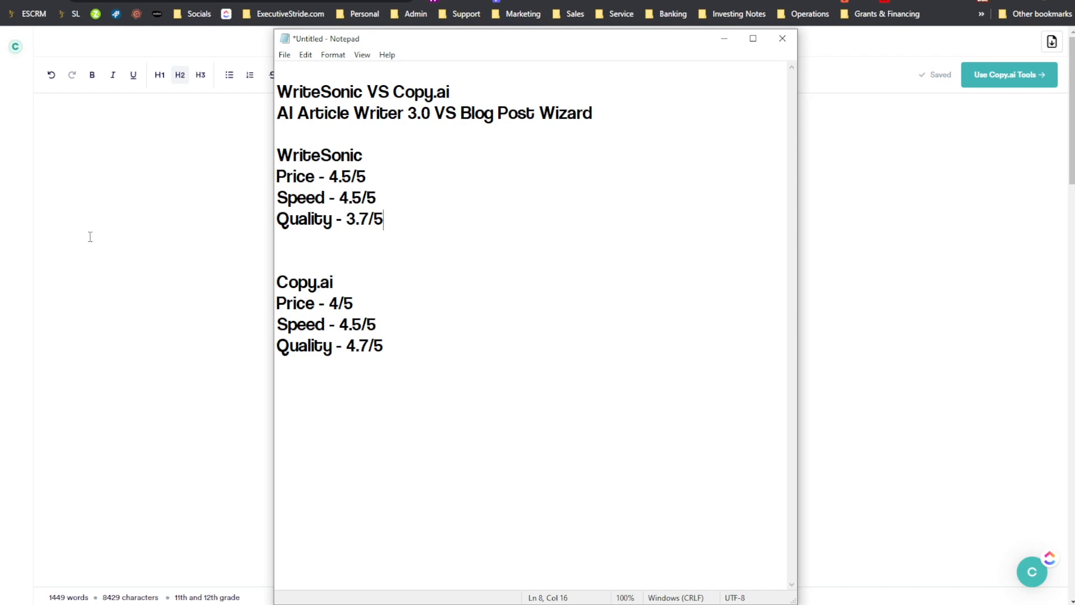
pyautogui.moveTo(621, 101); pyautogui.dragTo(367, 112)
pyautogui.click(430, 112)
pyautogui.click(425, 250)
pyautogui.moveTo(277, 324); pyautogui.dragTo(444, 363)
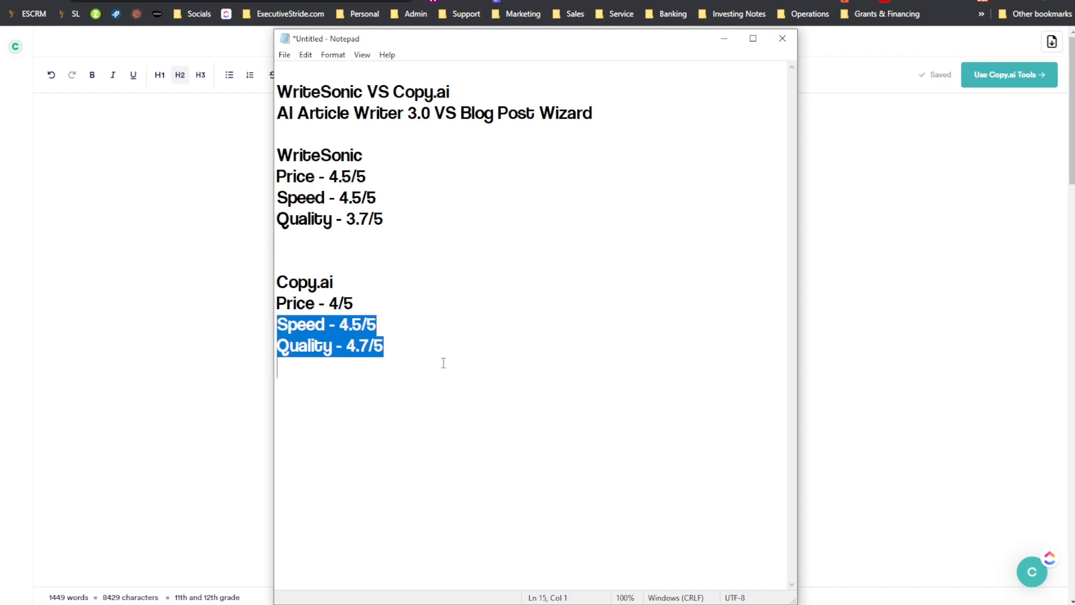
pyautogui.click(426, 351)
pyautogui.click(400, 384)
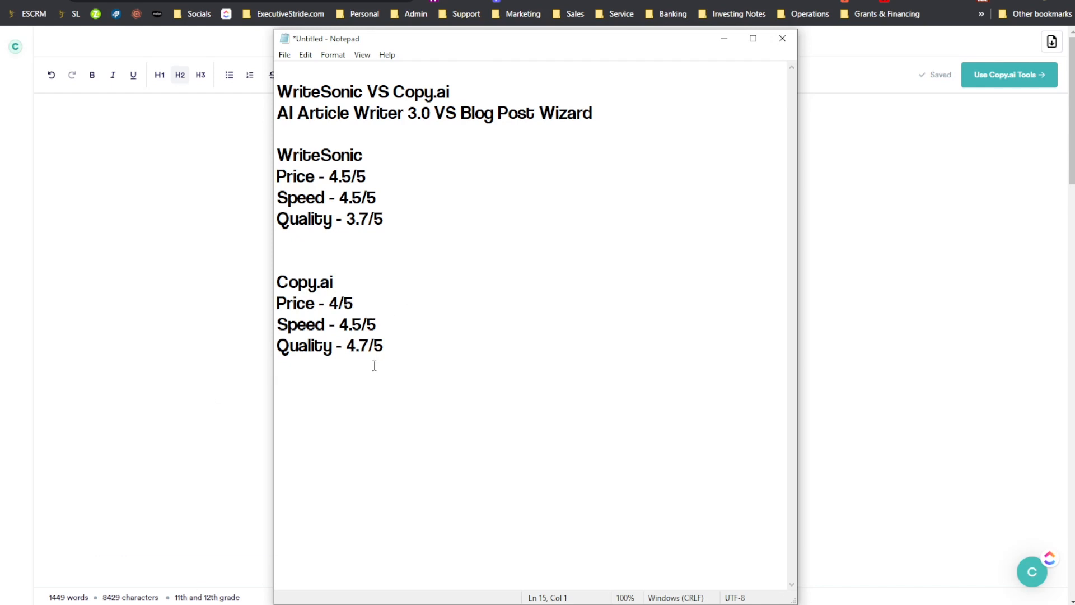
# - Open Calculator and add up Copy.ai's ratings: 4.7 + 4 + 4.5
pyautogui.click(84, 604)
pyautogui.write('c')
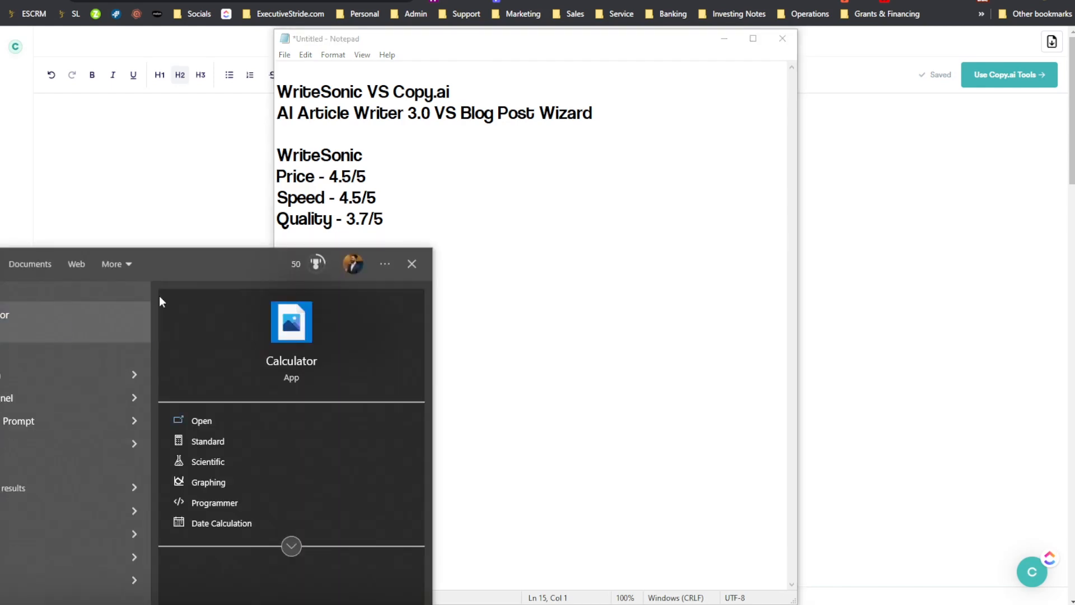
pyautogui.click(76, 322)
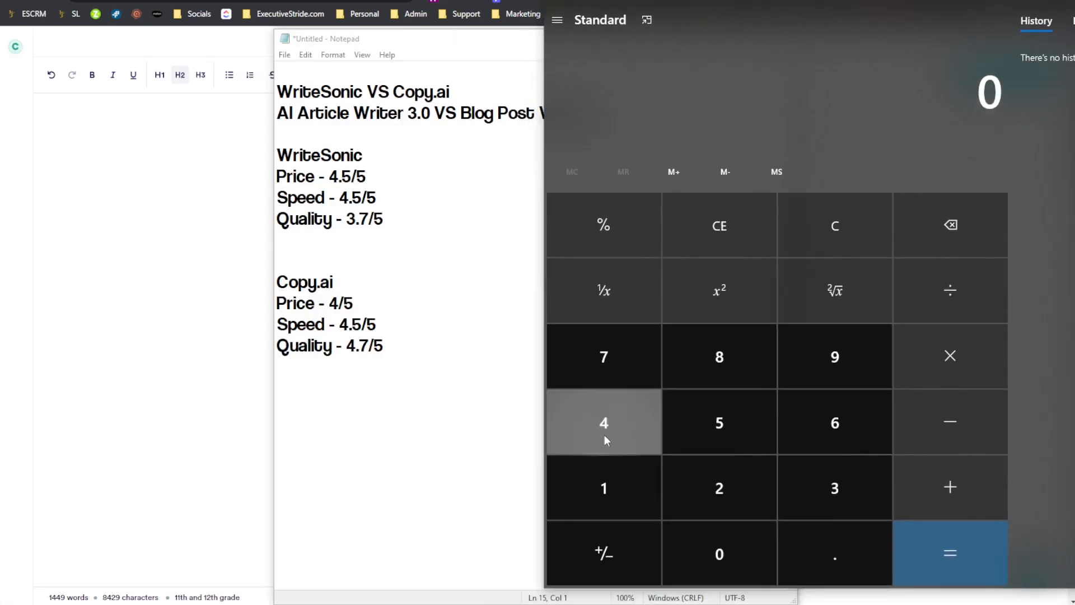
pyautogui.click(604, 435)
pyautogui.click(795, 541)
pyautogui.click(641, 359)
pyautogui.click(927, 474)
pyautogui.click(593, 426)
pyautogui.click(950, 486)
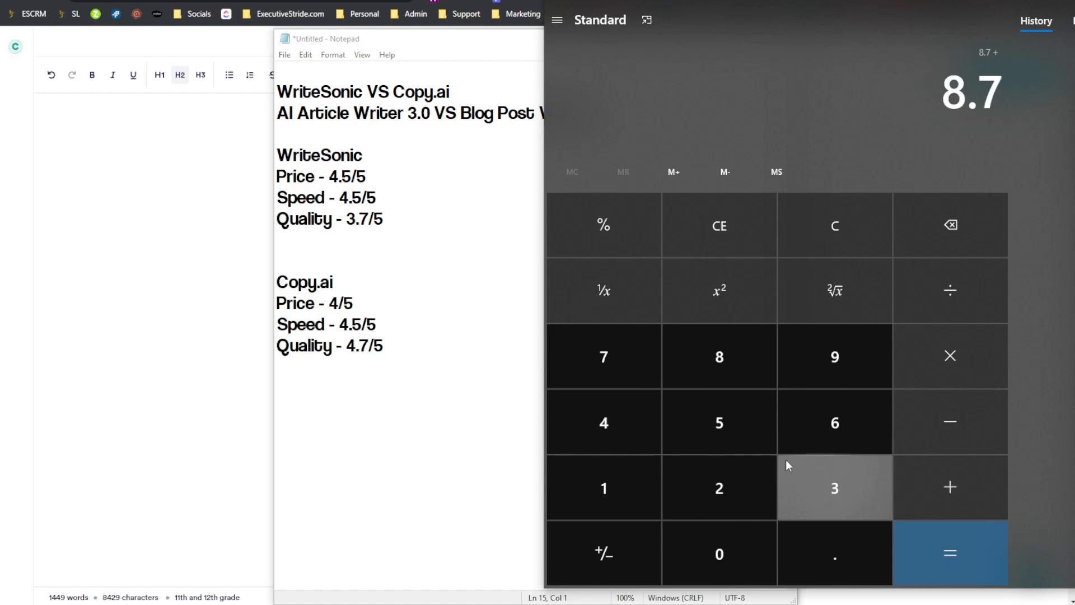
pyautogui.click(636, 425)
pyautogui.click(816, 555)
pyautogui.click(763, 446)
pyautogui.click(958, 558)
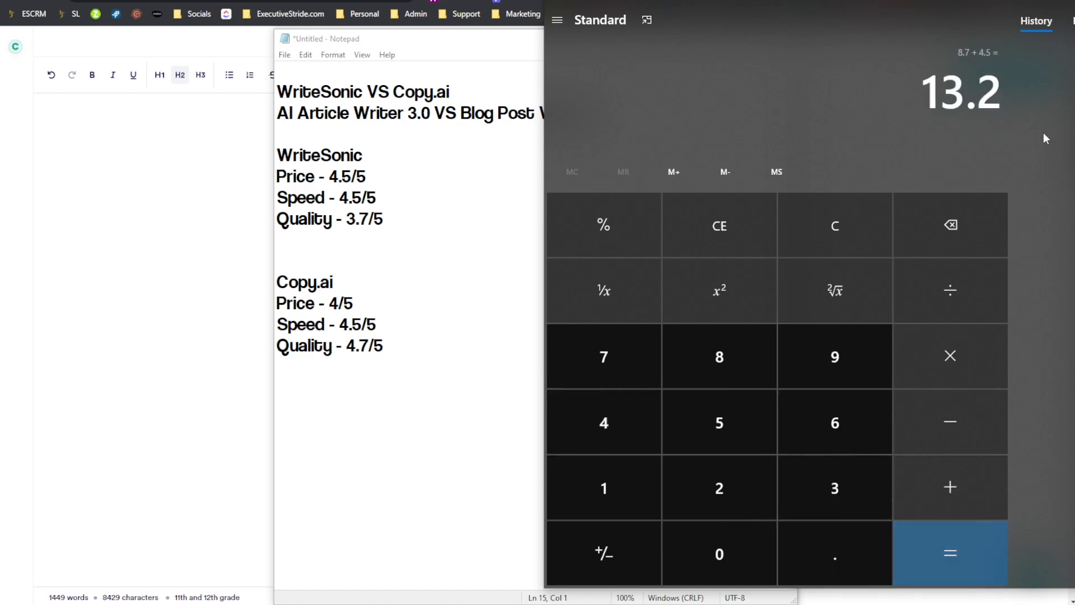
# - Copy the calculated total 13.2 into the Notepad scorecard, leaving one blank line below Copy.ai's ratings
pyautogui.click(960, 98)
pyautogui.hotkey('ctrl', 'c')
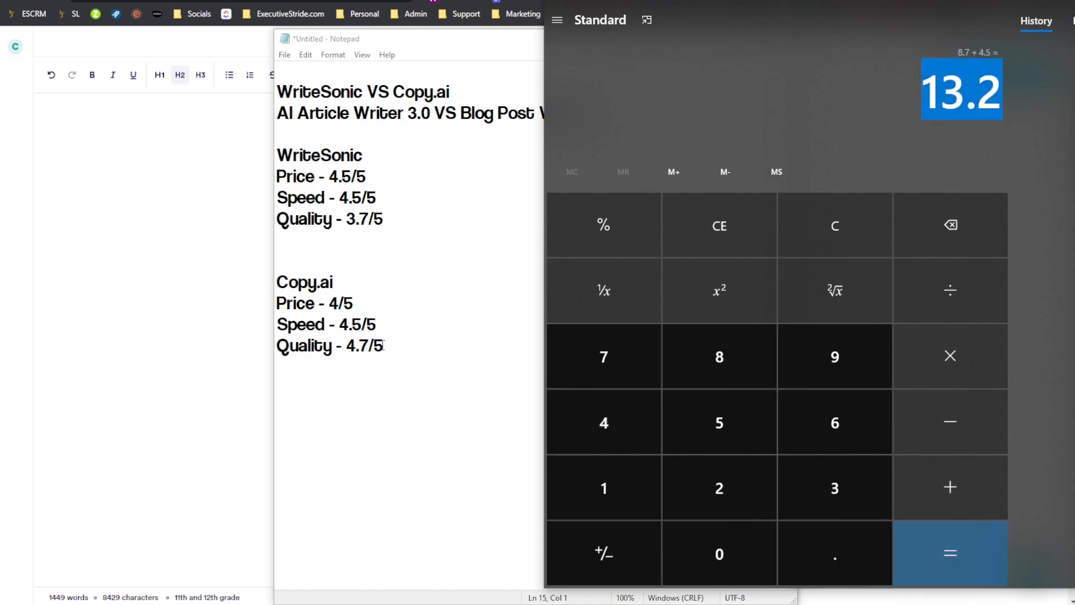
pyautogui.click(383, 345)
pyautogui.press('Return')
pyautogui.press('Return')
pyautogui.hotkey('ctrl', 'v')
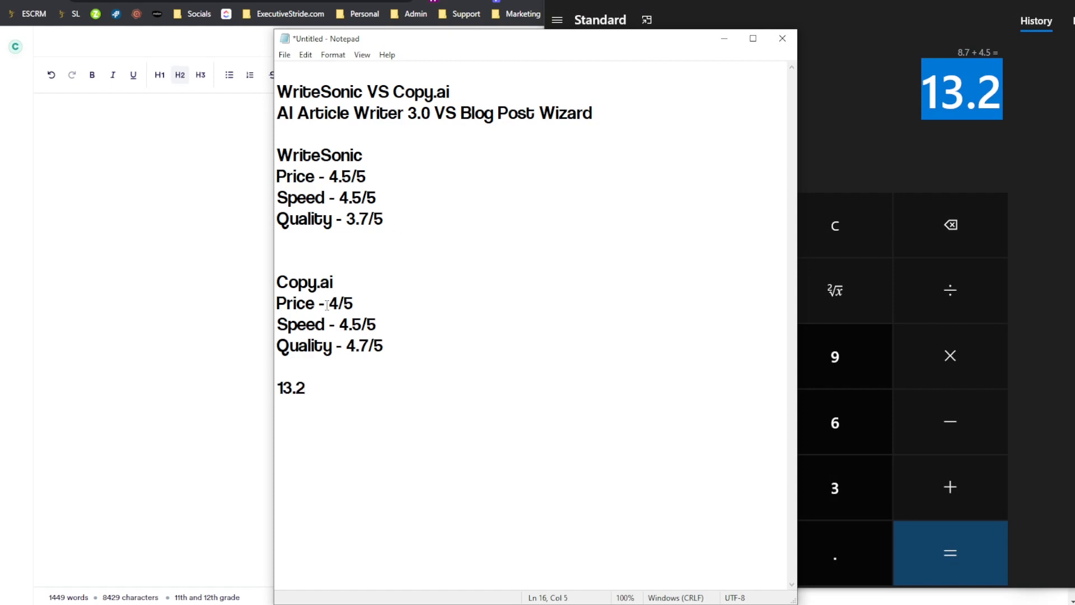
# - Clear Calculator and add up WriteSonic's ratings: 3.7 + 4.5 + 4.5
pyautogui.click(955, 161)
pyautogui.click(704, 241)
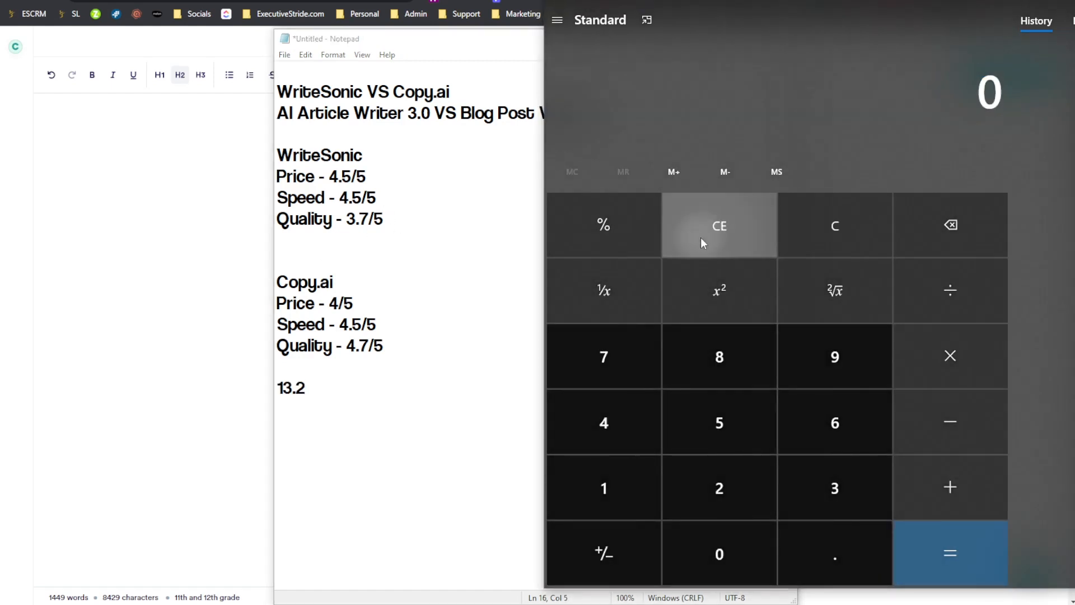
pyautogui.click(639, 488)
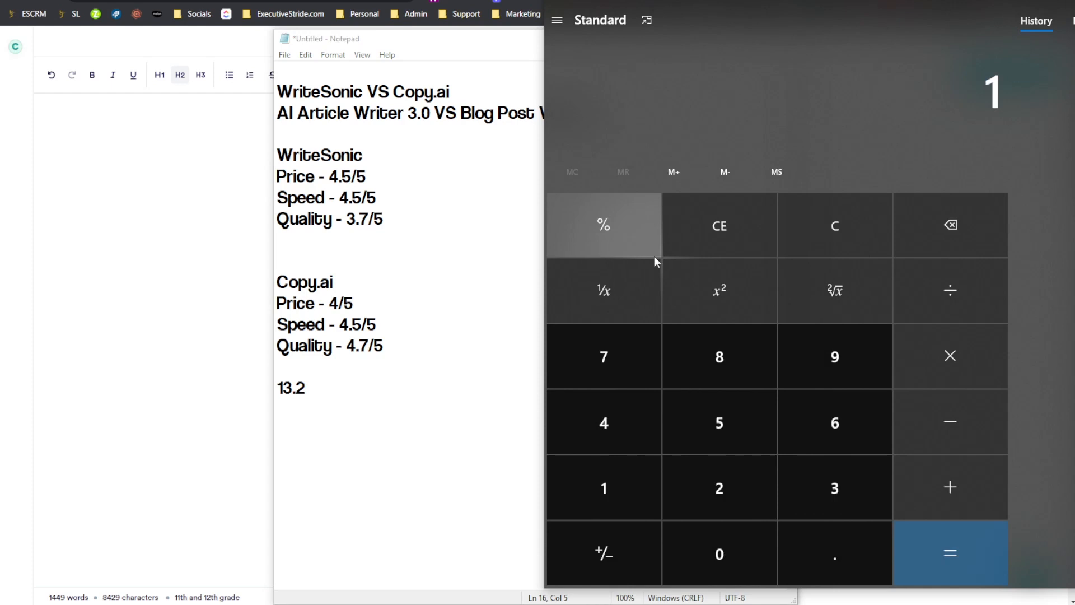
pyautogui.click(707, 235)
pyautogui.click(844, 509)
pyautogui.click(842, 537)
pyautogui.click(603, 357)
pyautogui.click(968, 465)
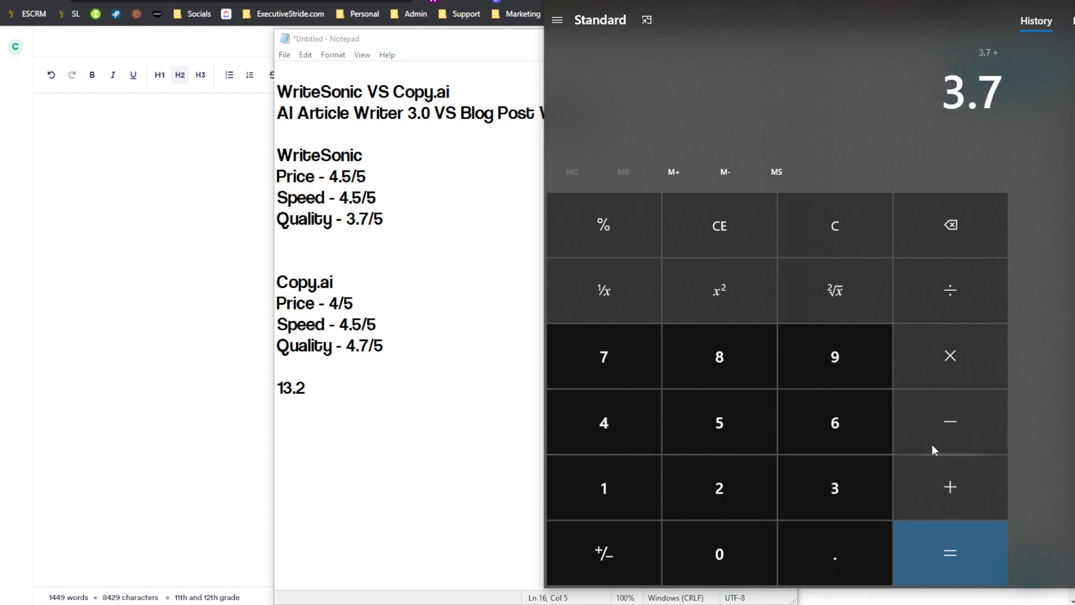
pyautogui.click(604, 423)
pyautogui.click(835, 552)
pyautogui.click(765, 421)
pyautogui.click(950, 487)
pyautogui.click(588, 421)
pyautogui.click(799, 538)
pyautogui.click(739, 434)
pyautogui.click(919, 546)
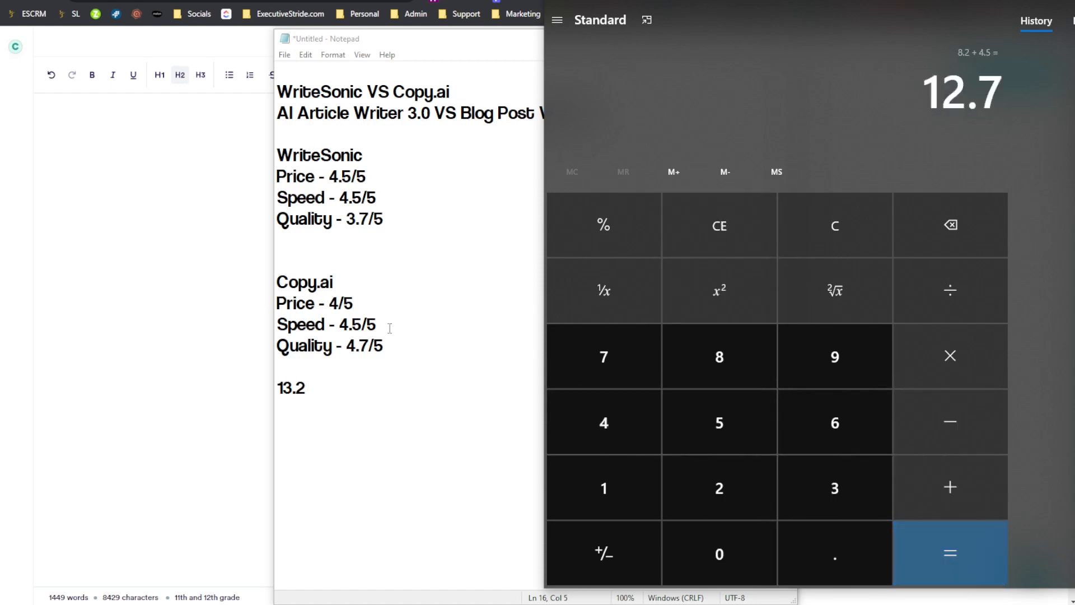
# - Lower WriteSonic's price rating to 4/5 in the Notepad scorecard
pyautogui.click(342, 366)
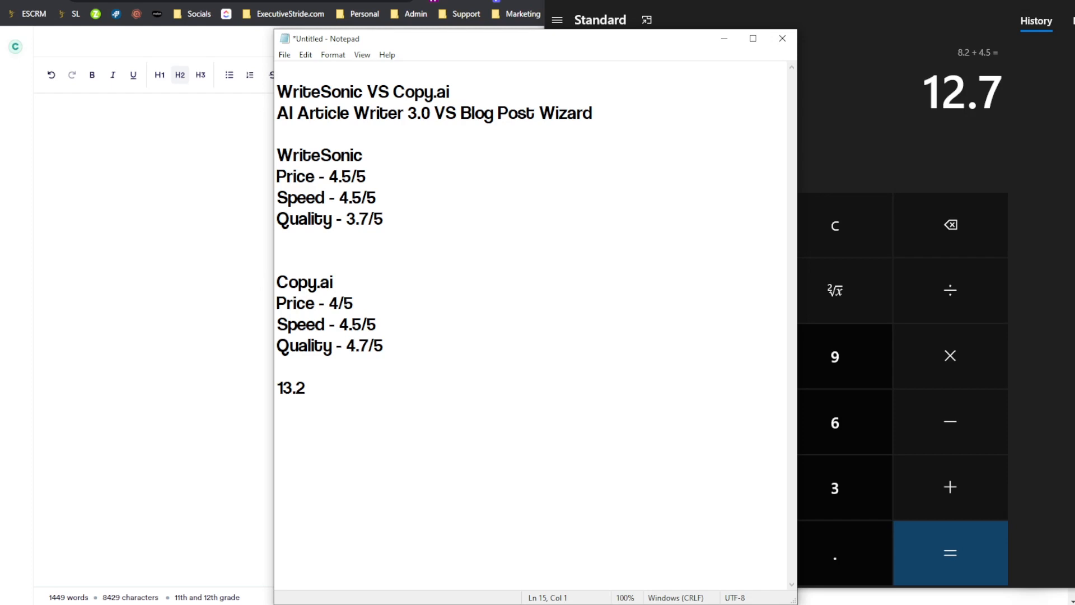
pyautogui.moveTo(494, 300); pyautogui.dragTo(490, 274)
pyautogui.click(481, 239)
pyautogui.click(336, 175)
pyautogui.moveTo(337, 175); pyautogui.dragTo(346, 178)
pyautogui.write('0')
pyautogui.press('BackSpace')
pyautogui.click(314, 374)
pyautogui.click(312, 386)
# - Enter the total 12.2 directly below WriteSonic's ratings and remove the blank line above Copy.ai's total
pyautogui.click(912, 147)
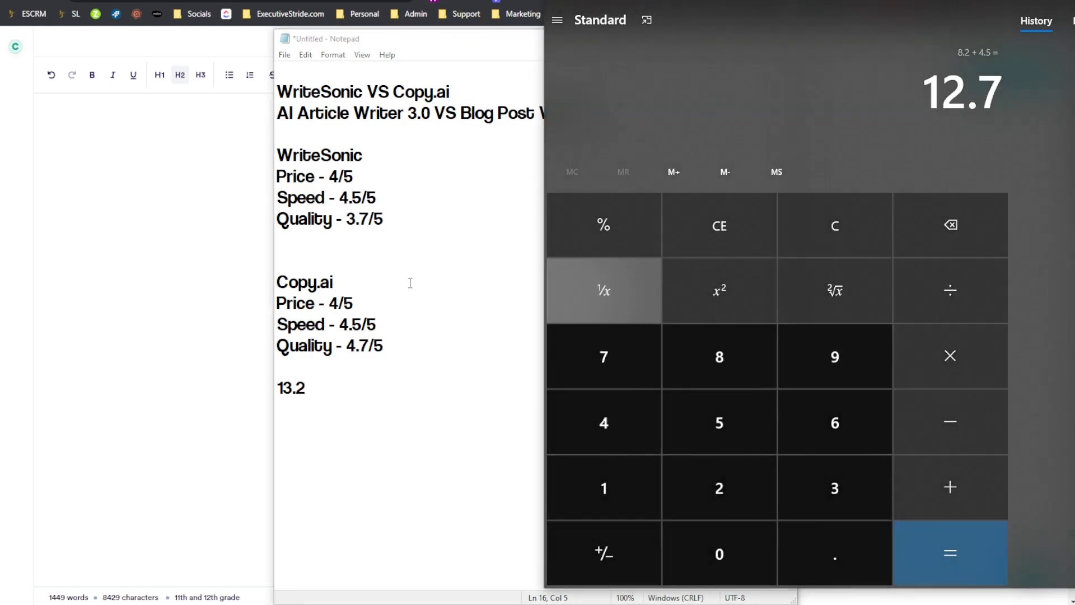
pyautogui.click(314, 263)
pyautogui.click(375, 246)
pyautogui.write('12.')
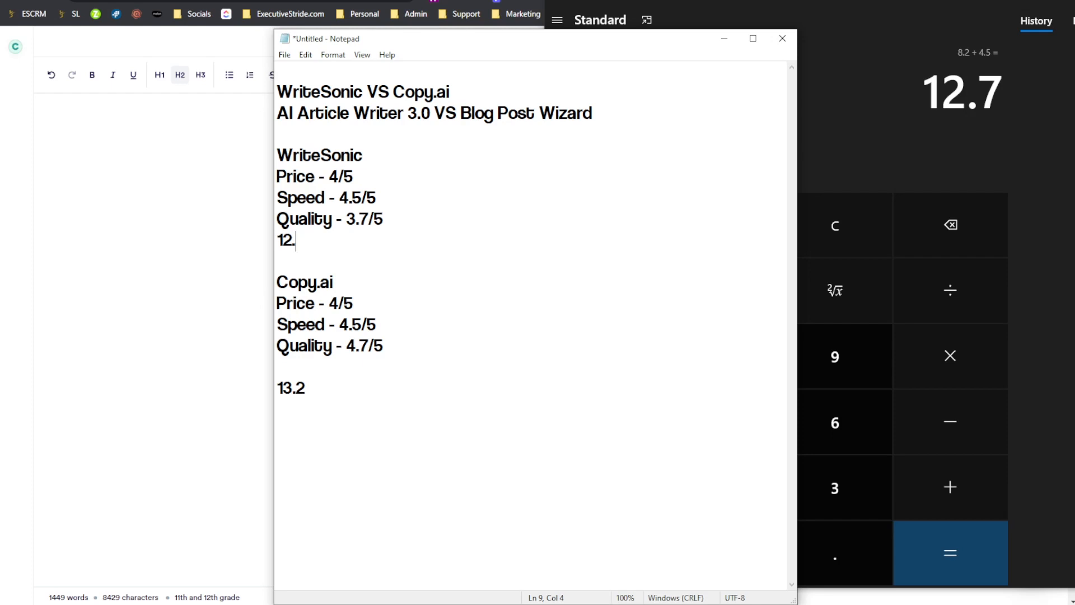
pyautogui.write('2')
pyautogui.click(317, 367)
pyautogui.press('Delete')
# - Close Calculator and switch back to the Copy.ai article in the browser
pyautogui.click(592, 114)
pyautogui.moveTo(593, 114); pyautogui.dragTo(421, 115)
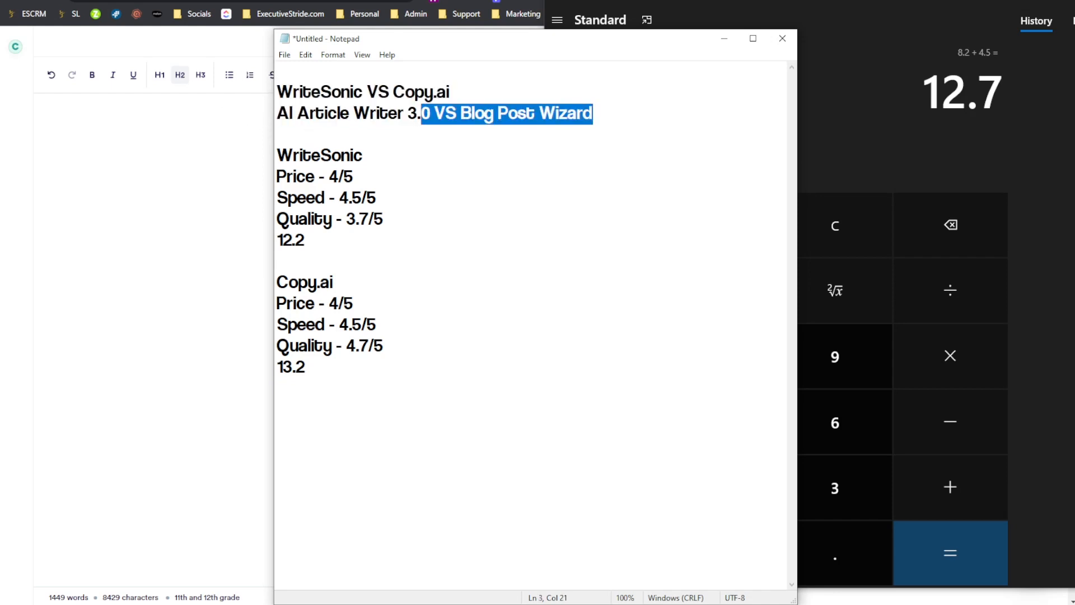
pyautogui.click(1063, 12)
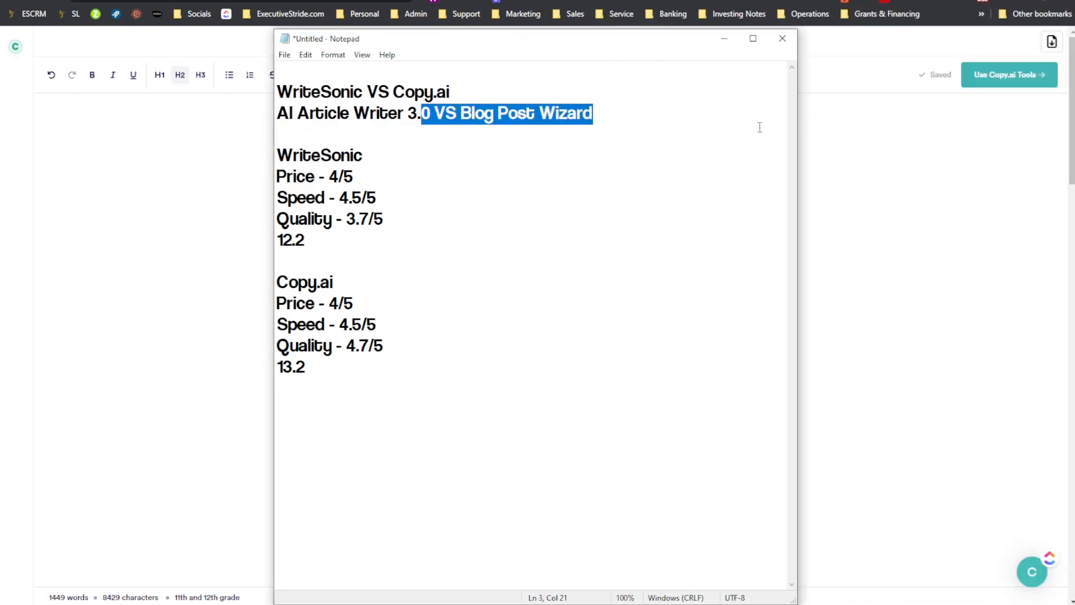
pyautogui.click(907, 87)
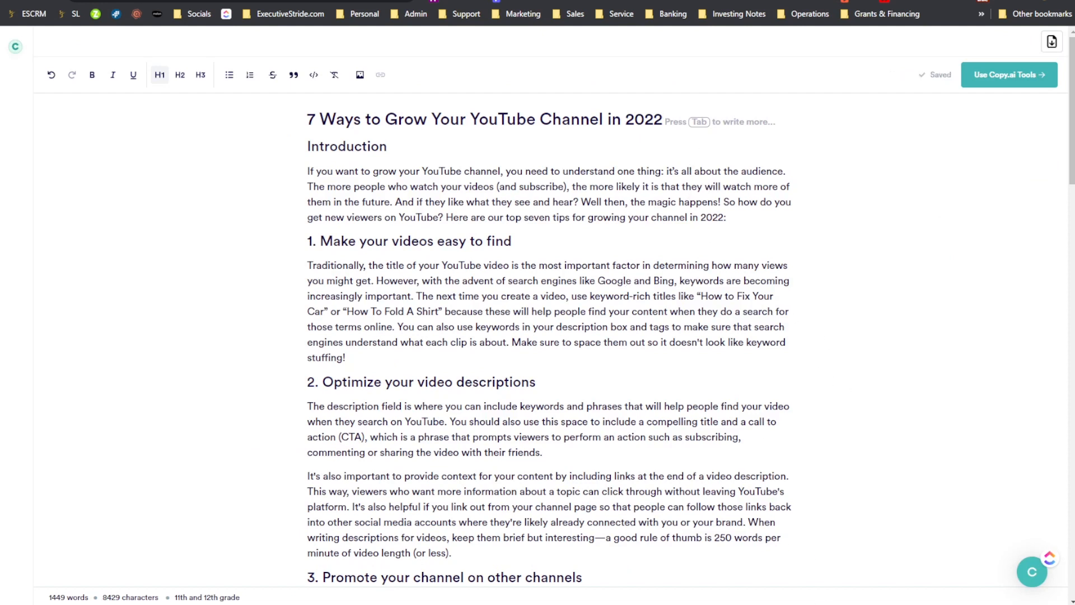
# - Return to the Notepad scorecard and review the WriteSonic ratings against the full Copy.ai block
pyautogui.moveTo(796, 604)
pyautogui.click(824, 588)
pyautogui.click(481, 199)
pyautogui.moveTo(482, 198); pyautogui.dragTo(461, 174)
pyautogui.click(427, 149)
pyautogui.click(322, 150)
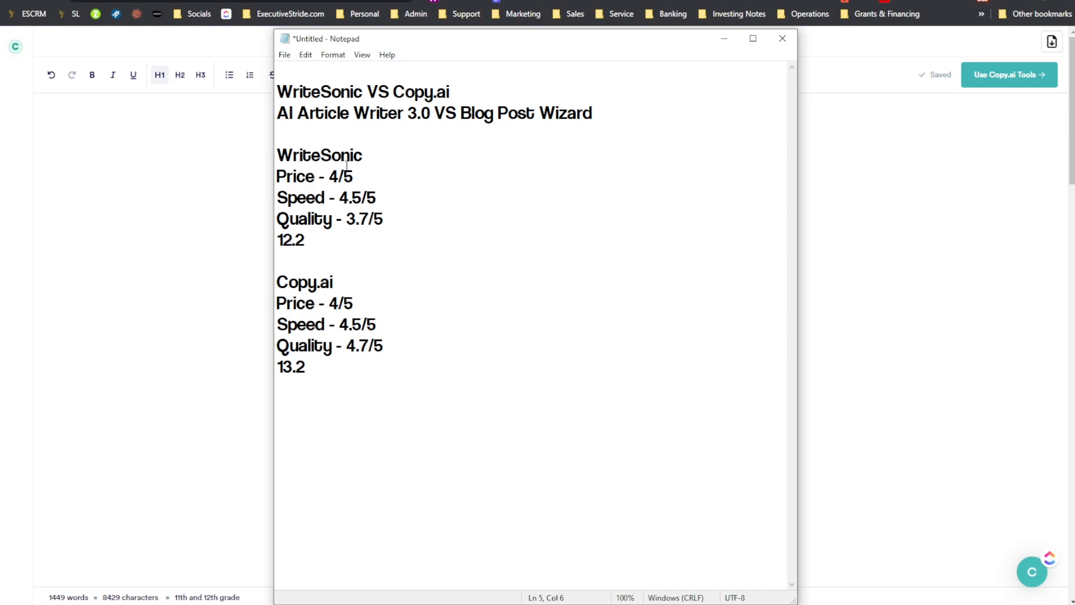
pyautogui.moveTo(295, 176); pyautogui.dragTo(413, 175)
pyautogui.click(409, 179)
pyautogui.moveTo(320, 281); pyautogui.dragTo(458, 403)
pyautogui.click(376, 285)
pyautogui.moveTo(364, 271); pyautogui.dragTo(435, 359)
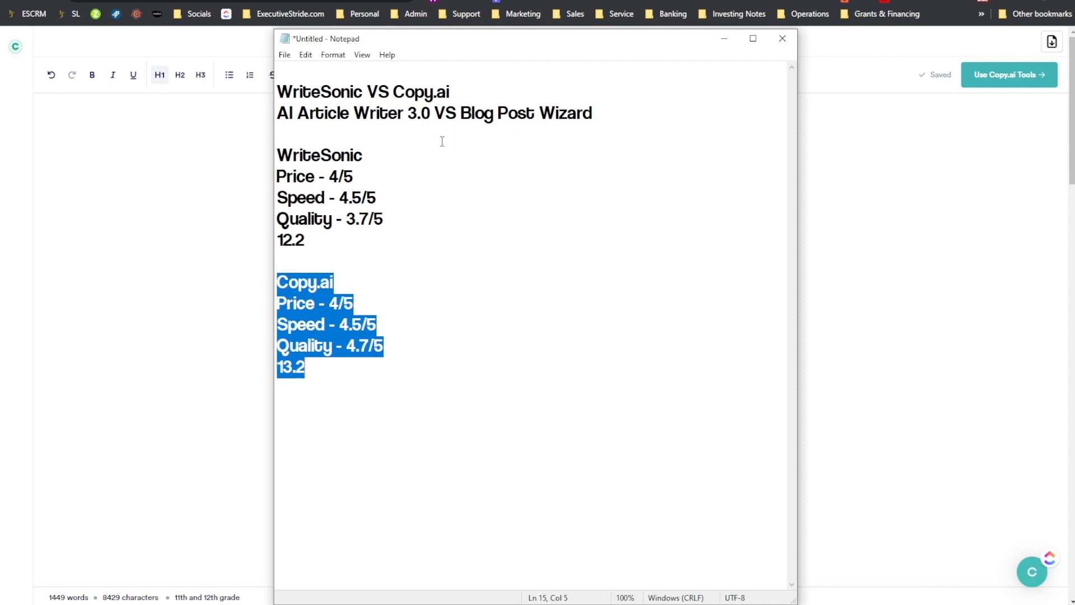
# - Go over the compared products and features in the scorecard heading and both totals, and minimize Notepad
pyautogui.moveTo(493, 100); pyautogui.dragTo(277, 93)
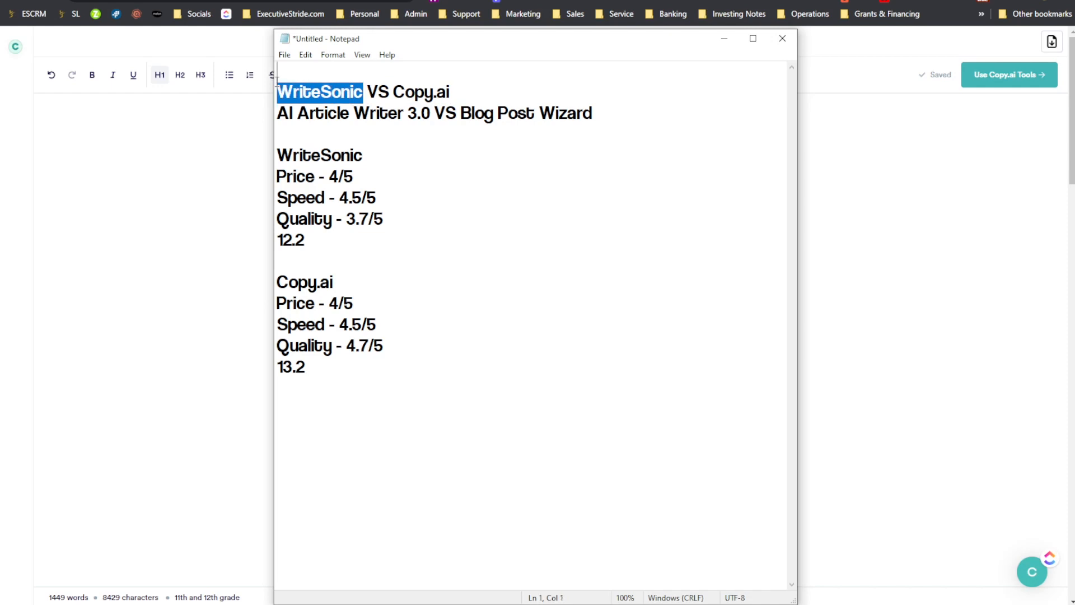
pyautogui.click(309, 78)
pyautogui.moveTo(472, 90); pyautogui.dragTo(330, 119)
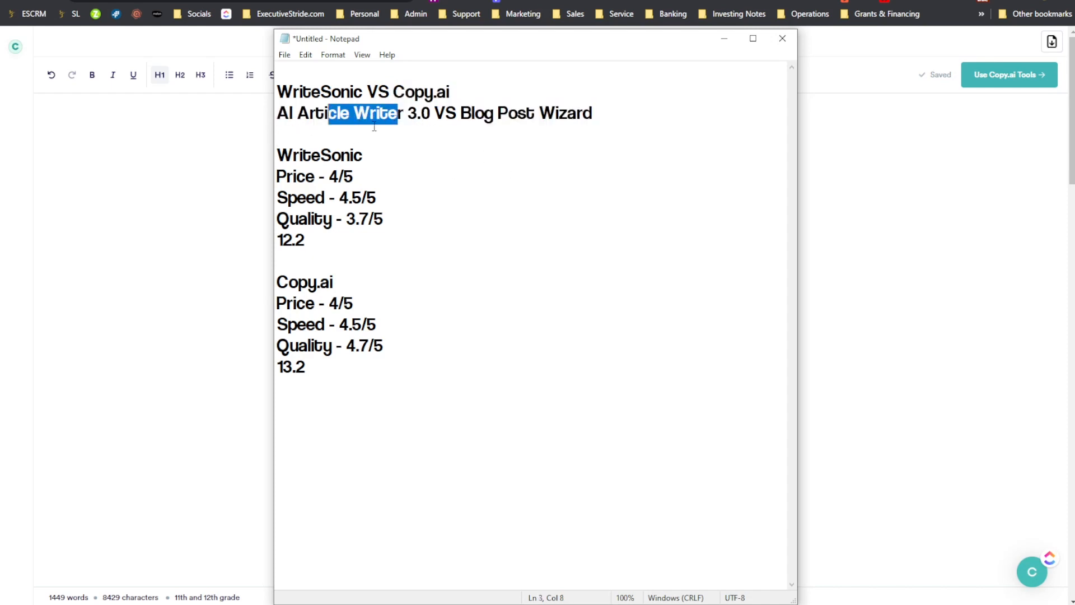
pyautogui.click(331, 131)
pyautogui.doubleClick(445, 114)
pyautogui.click(463, 114)
pyautogui.moveTo(455, 115); pyautogui.dragTo(627, 108)
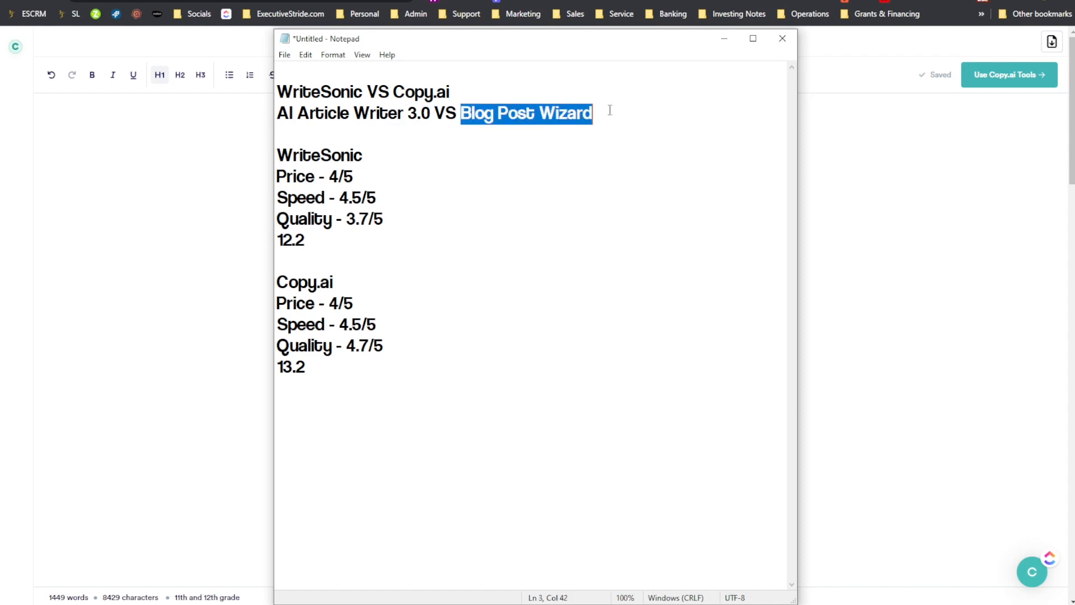
pyautogui.moveTo(277, 115); pyautogui.dragTo(460, 115)
pyautogui.click(460, 102)
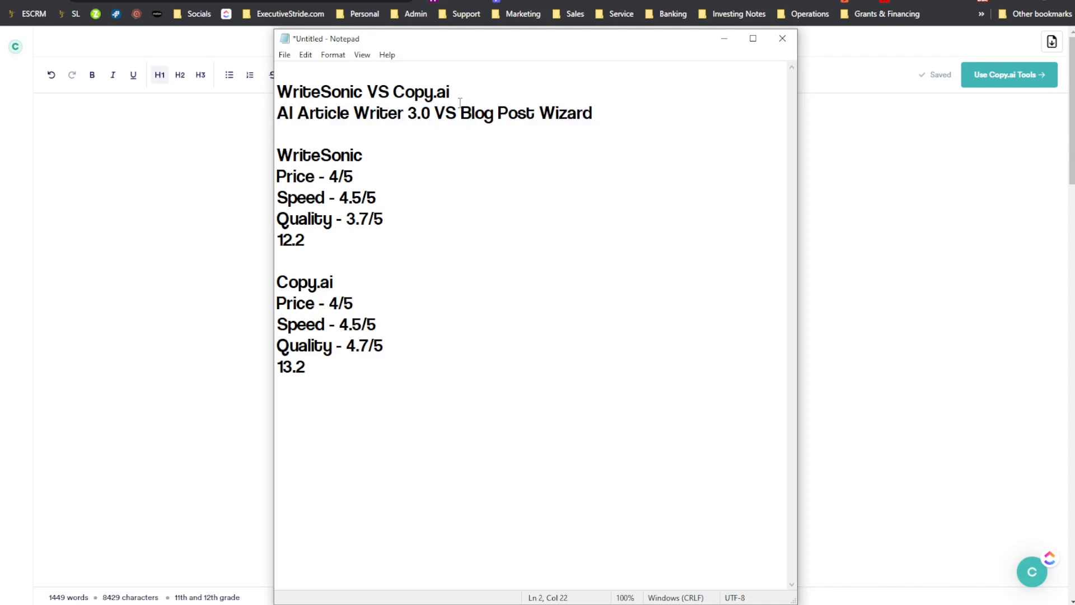
pyautogui.moveTo(355, 93); pyautogui.dragTo(320, 92)
pyautogui.click(350, 93)
pyautogui.moveTo(430, 114); pyautogui.dragTo(306, 121)
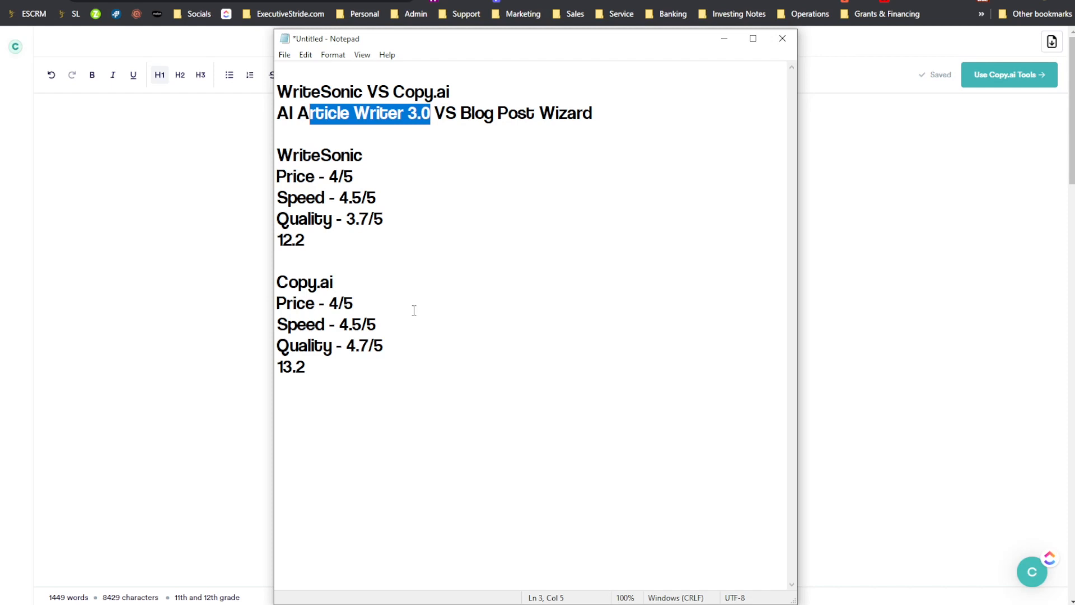
pyautogui.moveTo(310, 236); pyautogui.dragTo(230, 233)
pyautogui.moveTo(277, 281)
pyautogui.mouseDown()
pyautogui.moveTo(321, 348)
pyautogui.moveTo(317, 365)
pyautogui.moveTo(269, 273)
pyautogui.mouseUp()
pyautogui.click(317, 387)
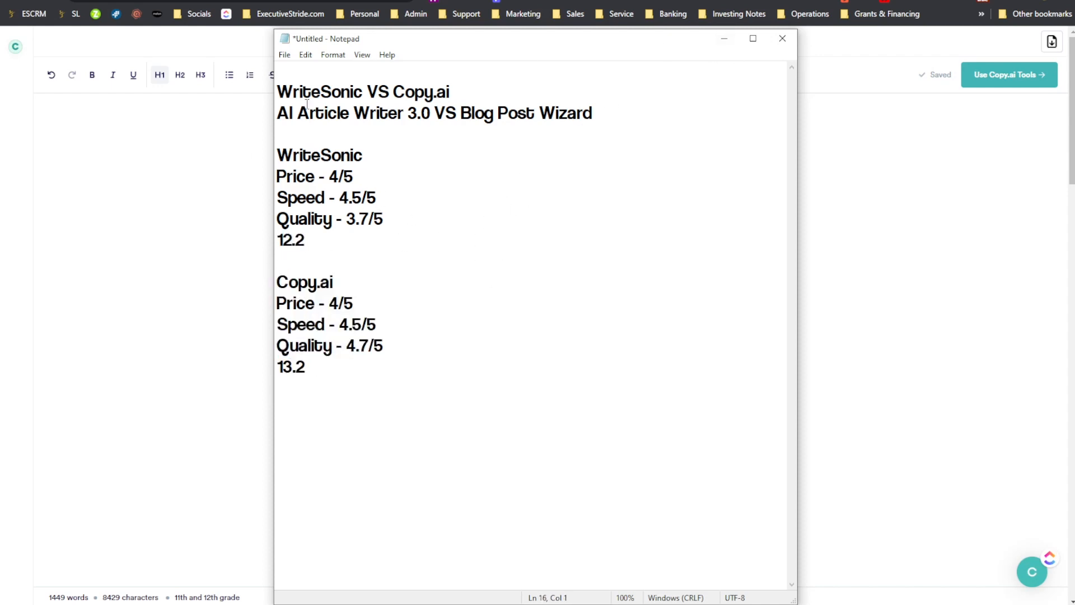
pyautogui.click(724, 38)
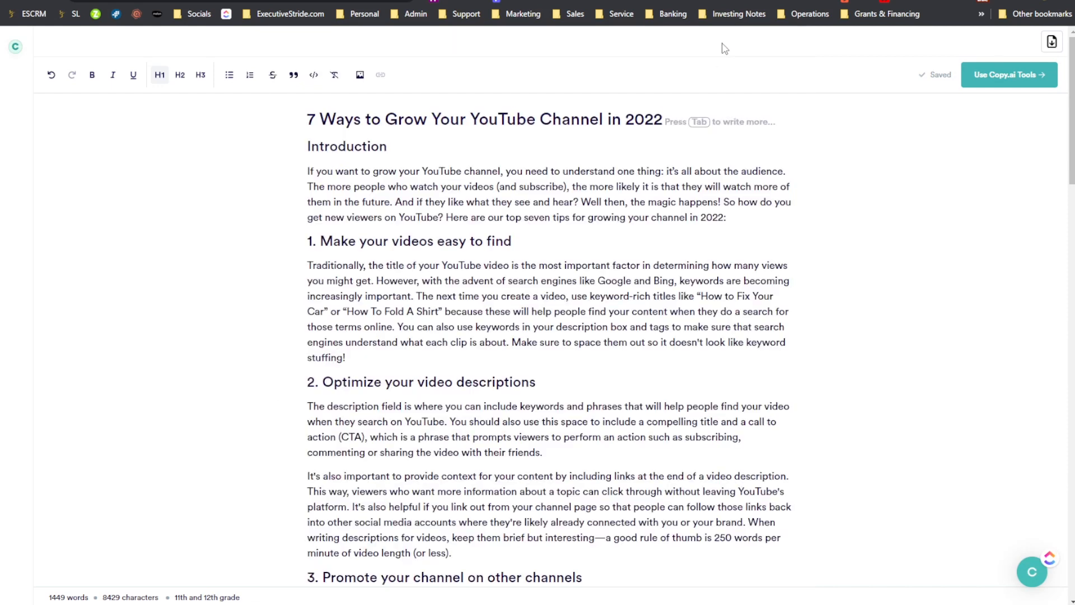